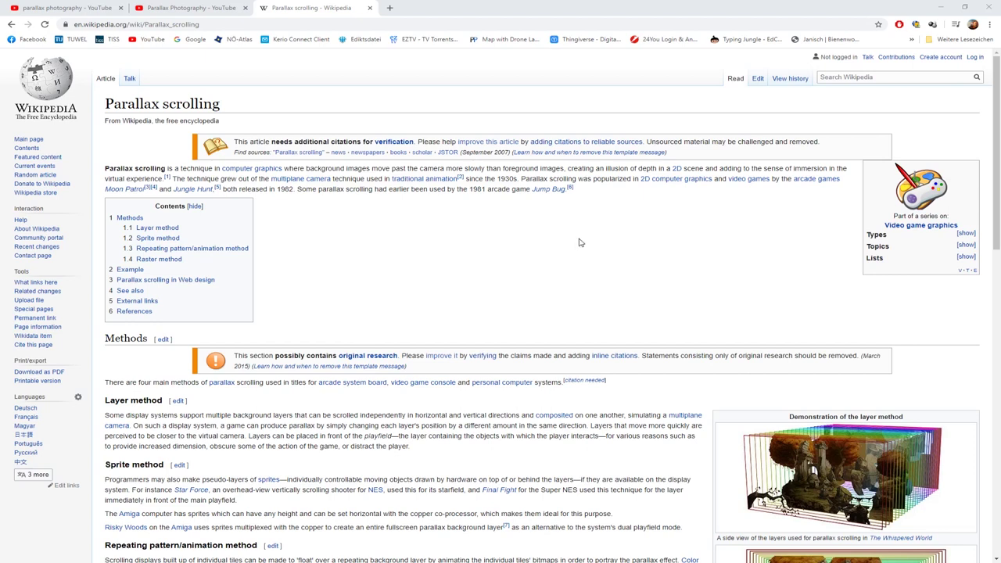
- Watch part of the "parallax photography" YouTube video in full screen to study its layered motion, pausing it before leaving full screen
left_click(58, 8)
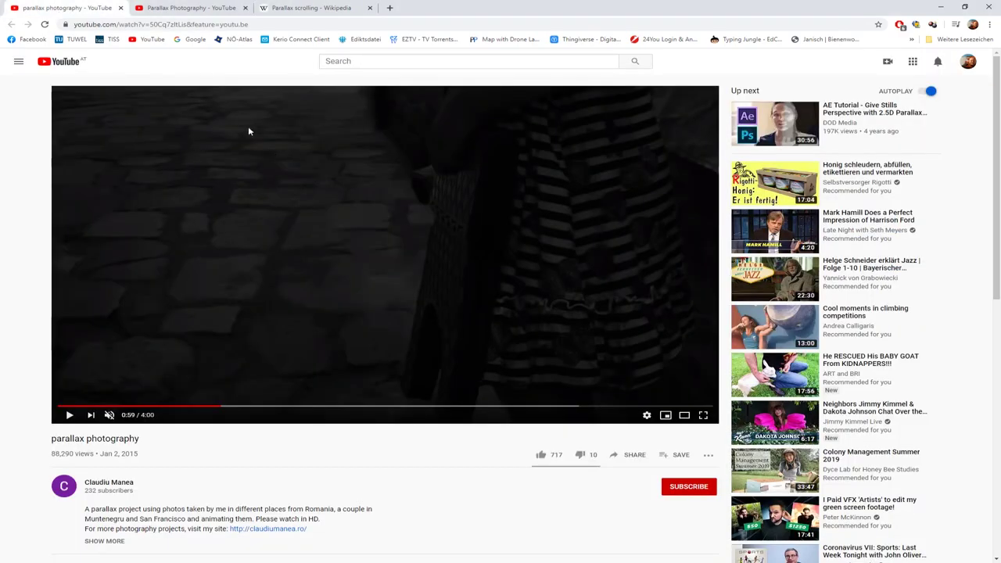
left_click(704, 415)
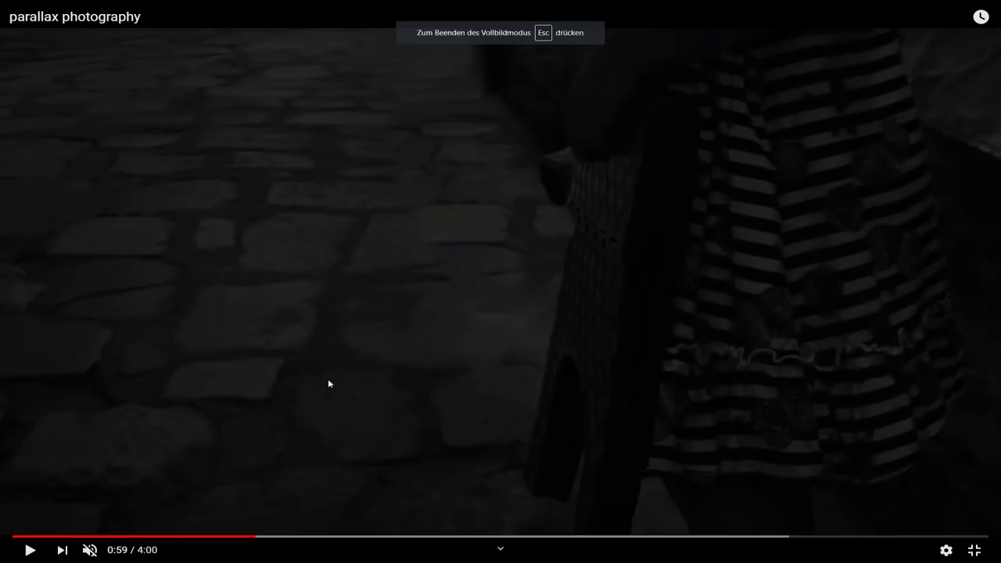
left_click(28, 551)
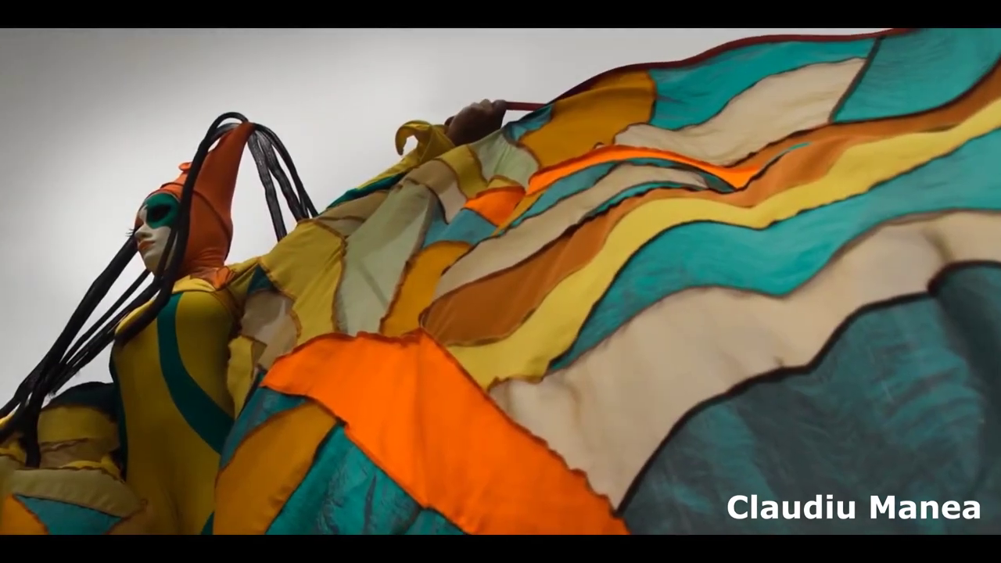
mouse_move(35, 529)
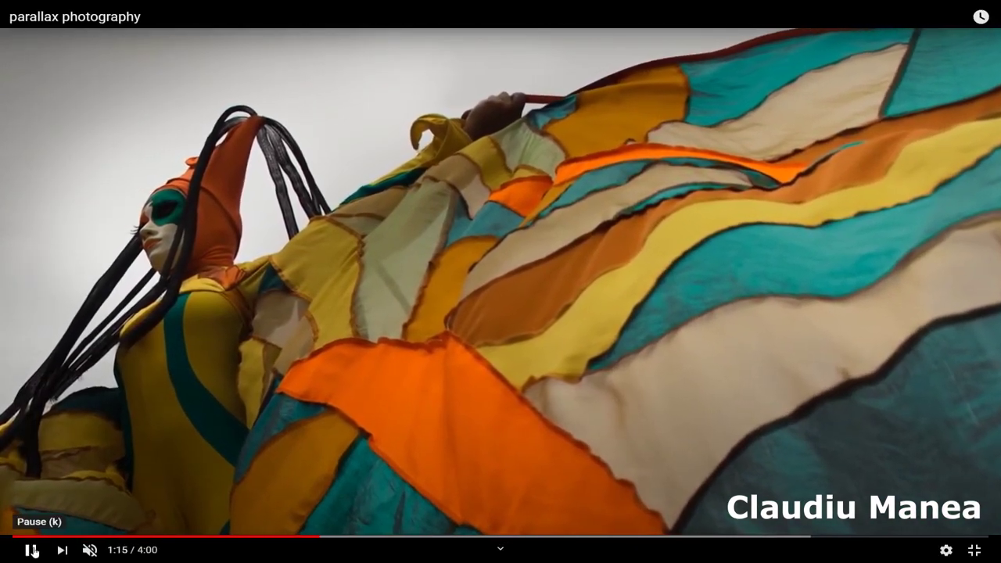
left_click(31, 550)
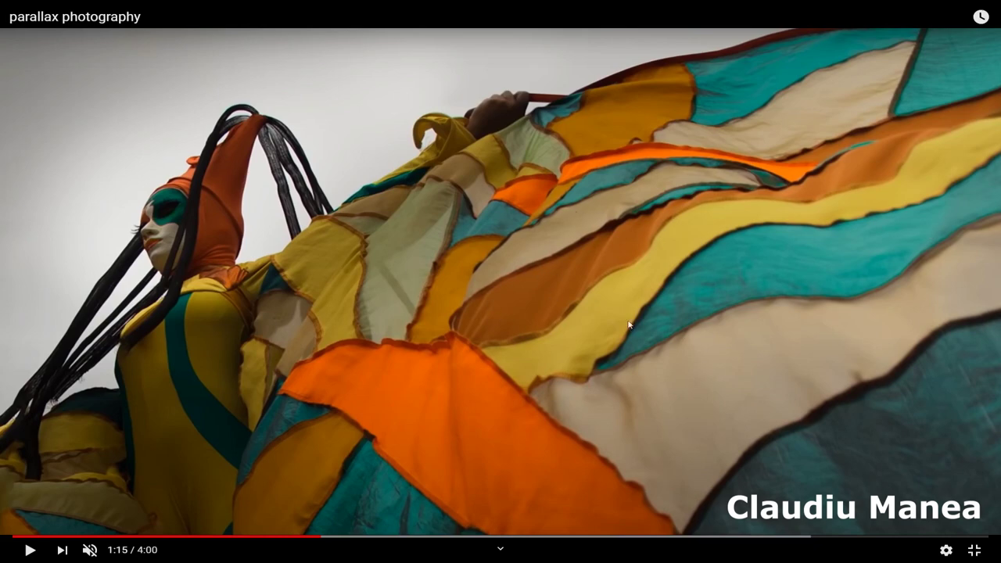
left_click(29, 551)
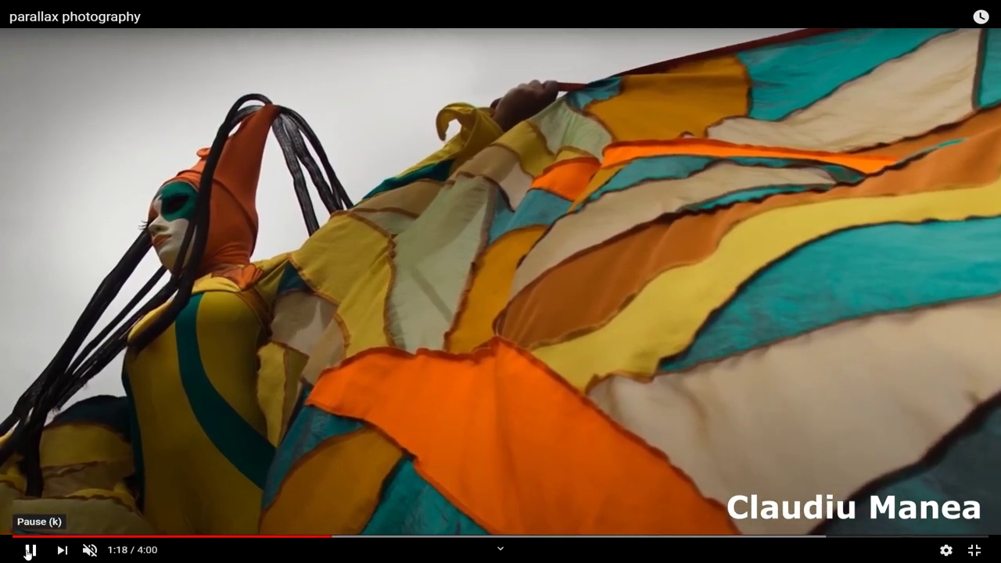
left_click(29, 551)
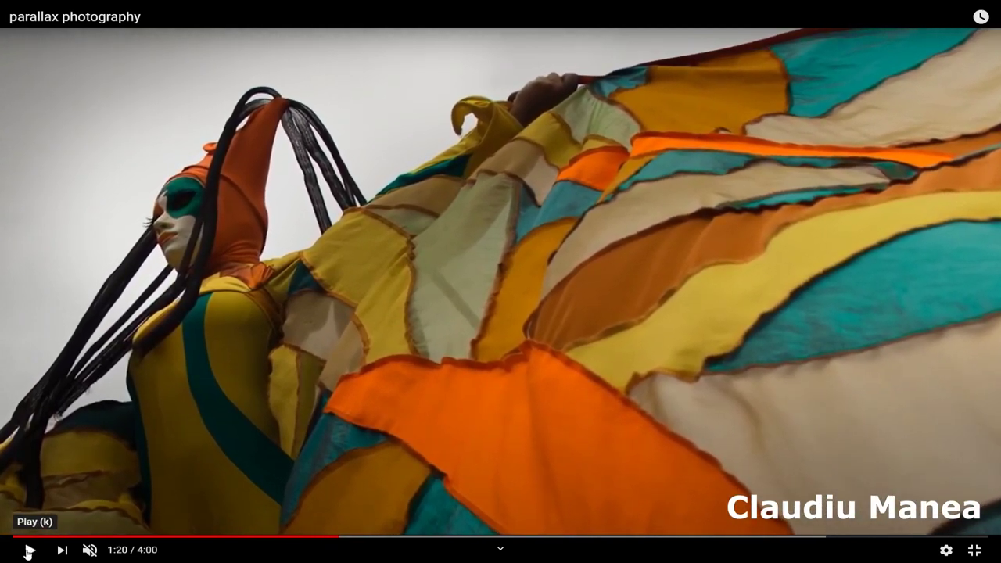
key("Escape")
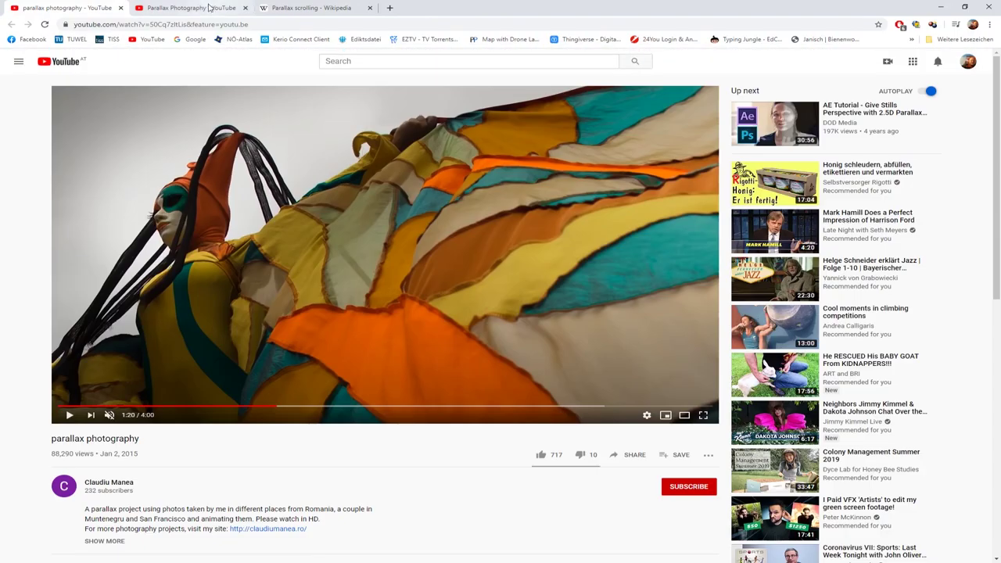
- Watch the "Parallax Photography" video in full screen, replay it from about 0:31, then pause and leave full screen
left_click(192, 8)
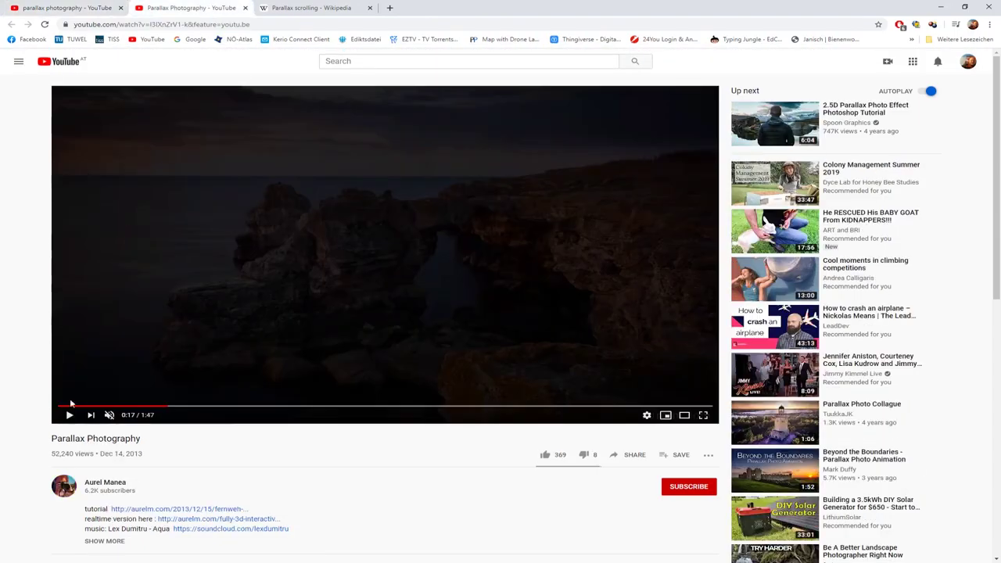
left_click(703, 415)
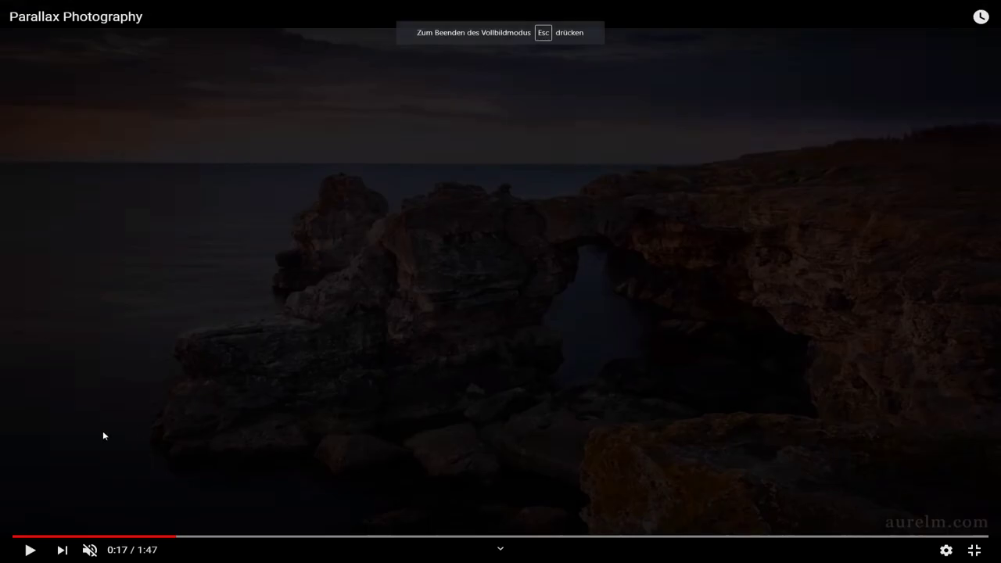
left_click(28, 550)
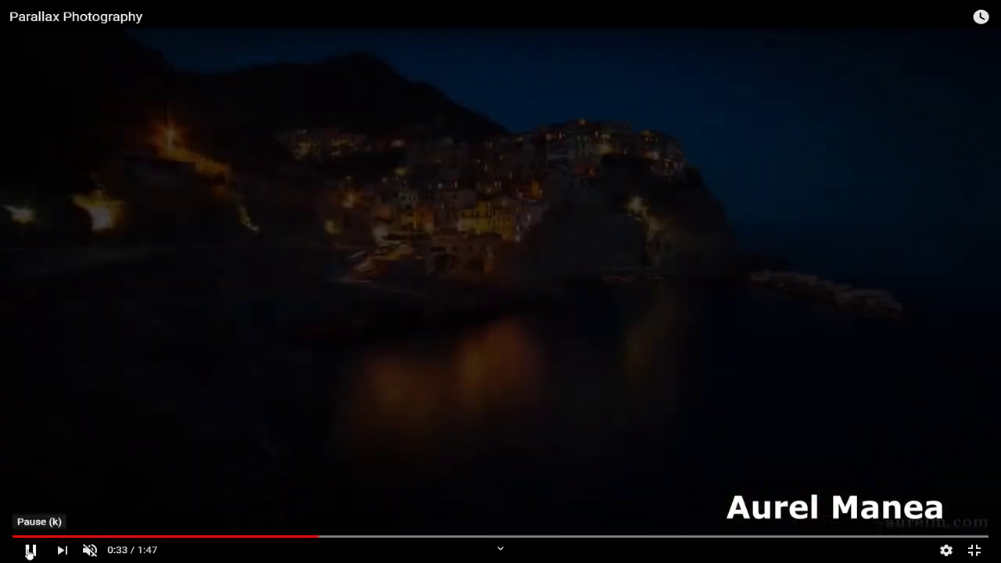
left_click(31, 550)
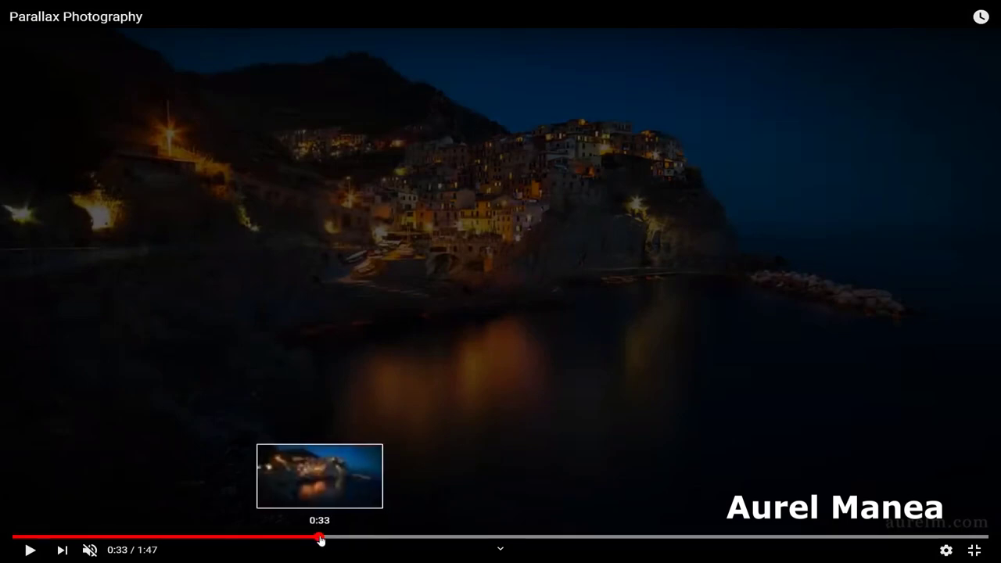
left_click(307, 538)
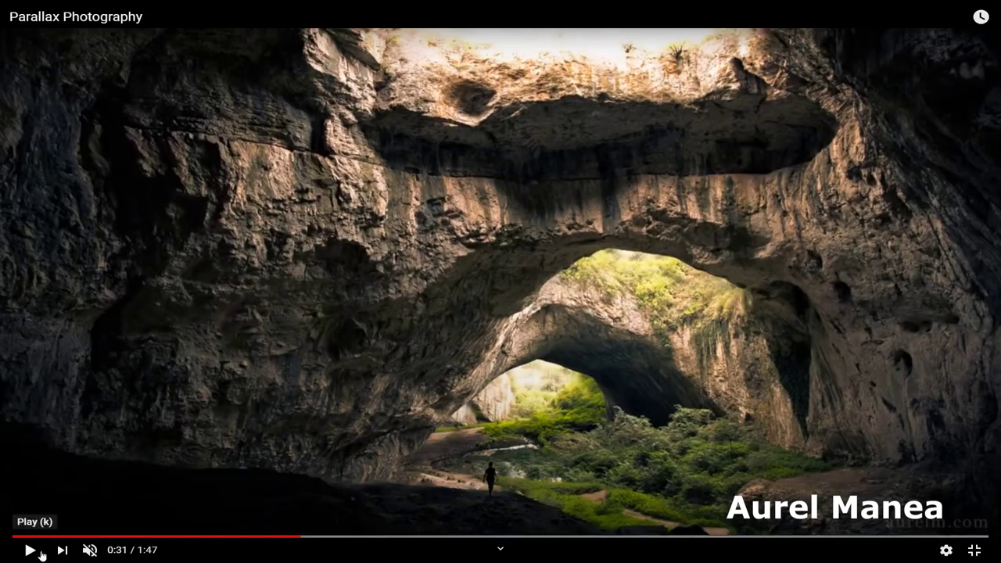
left_click(30, 551)
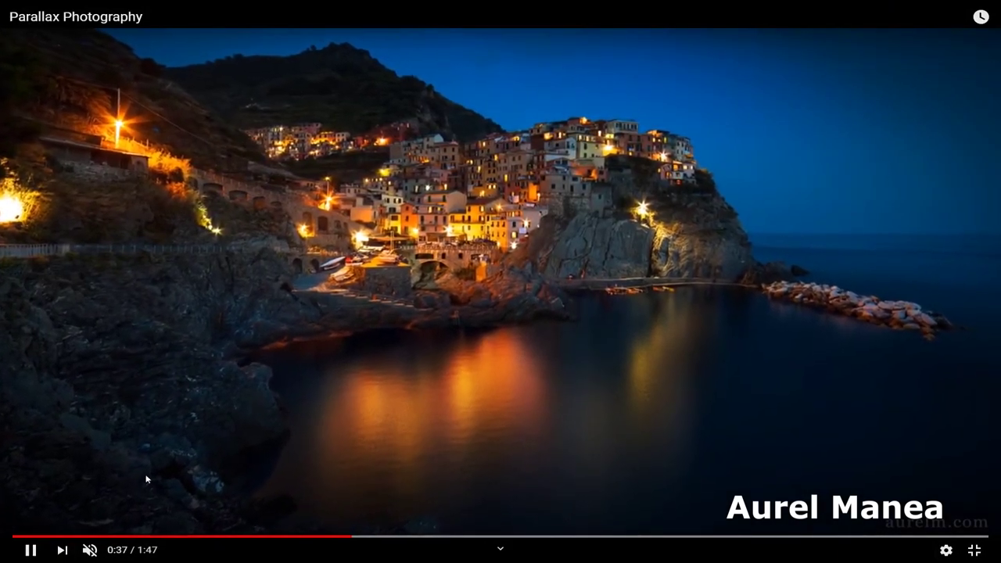
left_click(30, 554)
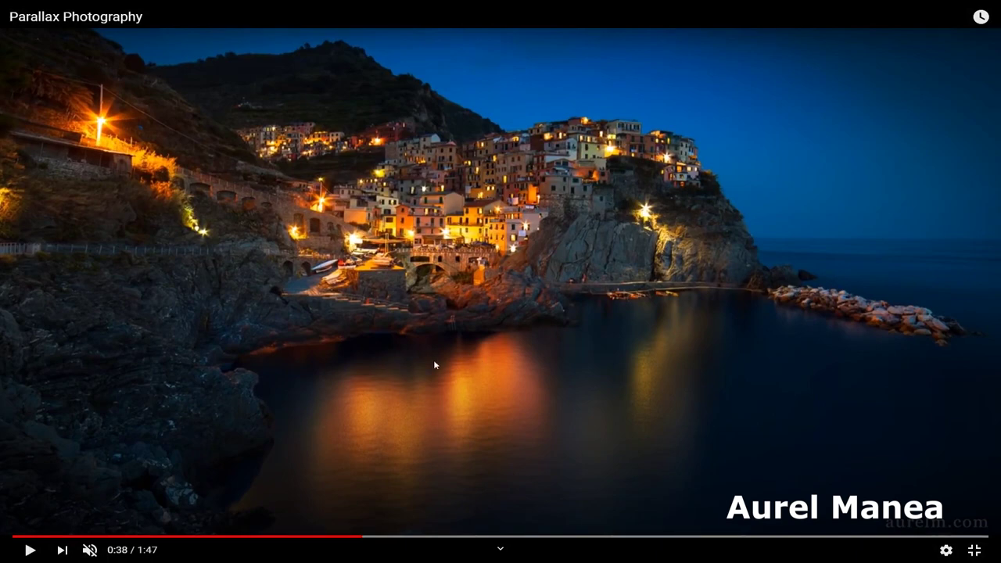
key("Escape")
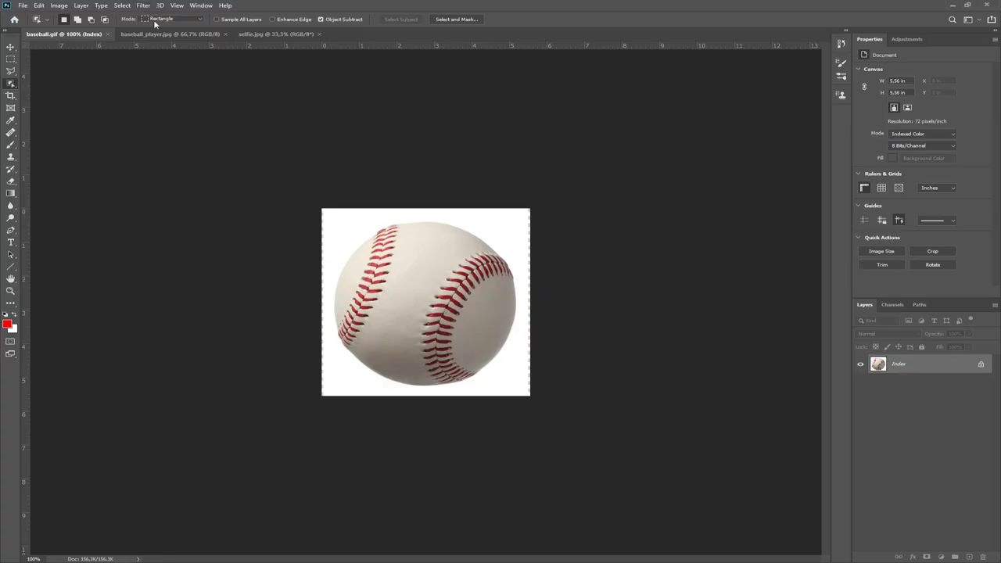
- Switch to Photoshop's baseball_player.jpg document and duplicate the Background layer, then duplicate that copy, keeping the default names
left_click(157, 34)
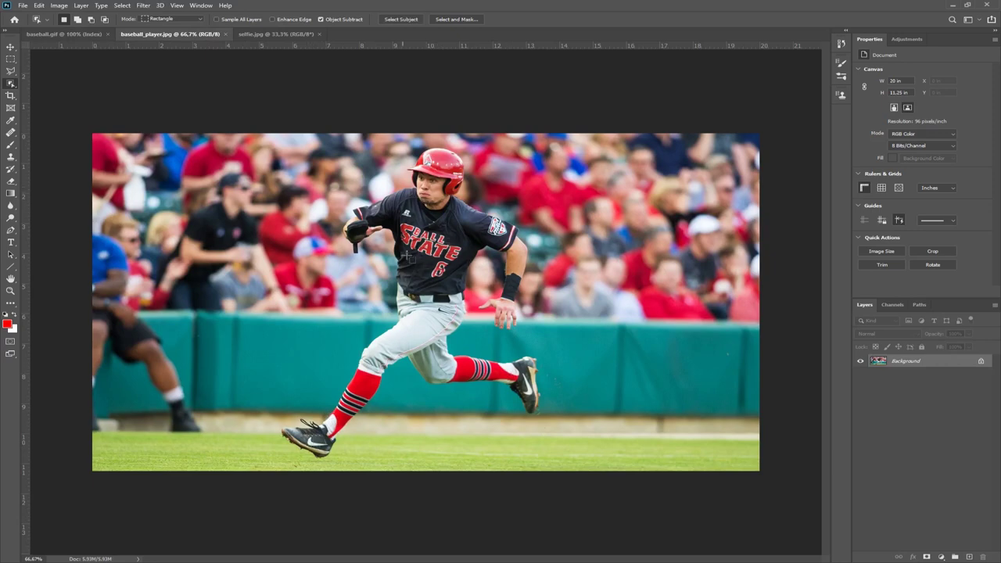
right_click(916, 361)
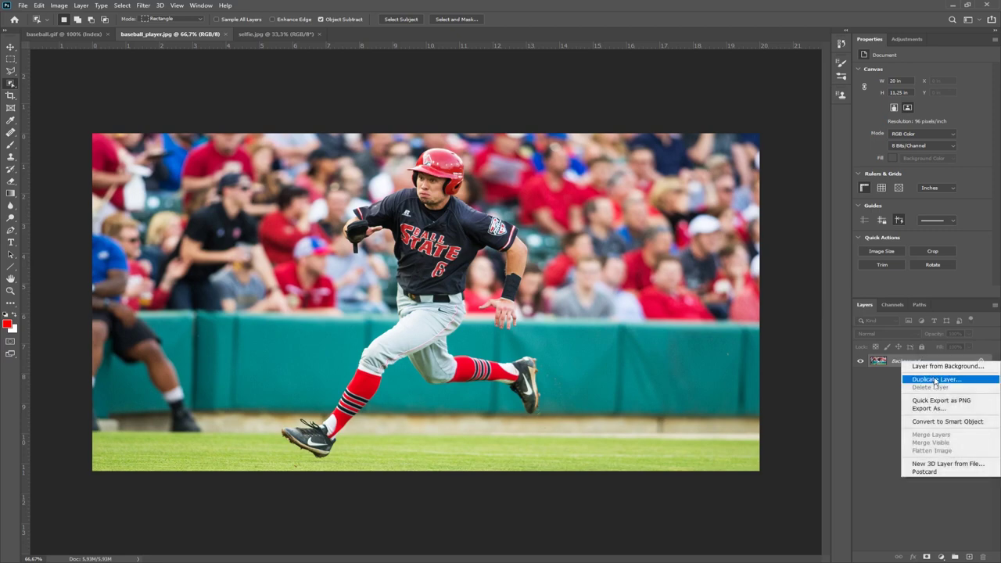
left_click(936, 381)
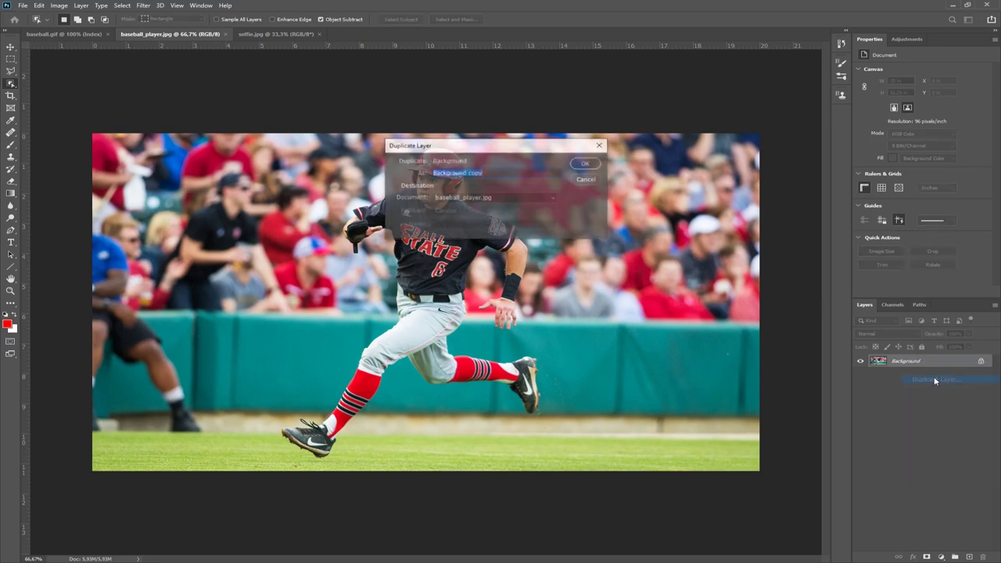
left_click(587, 164)
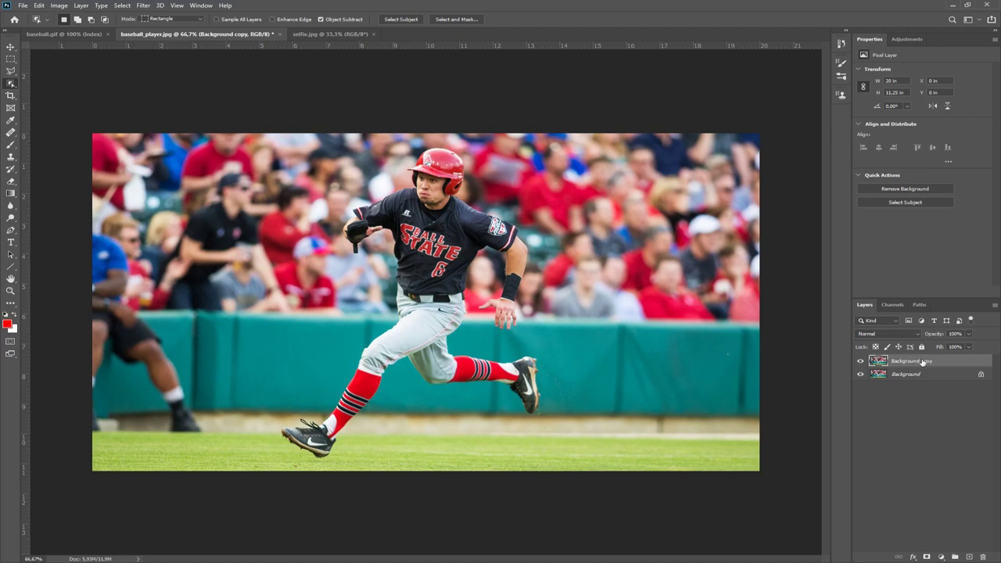
right_click(924, 362)
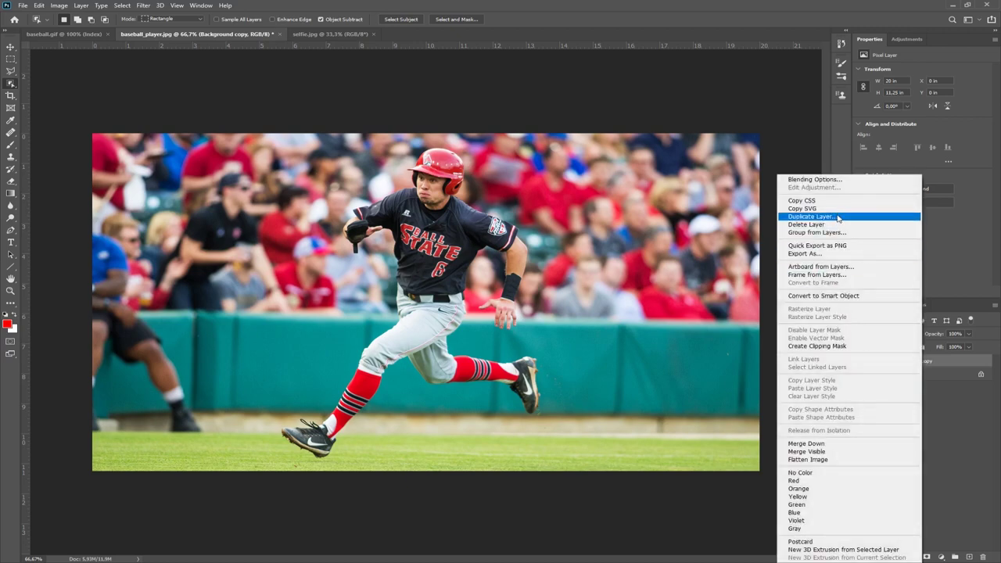
left_click(838, 219)
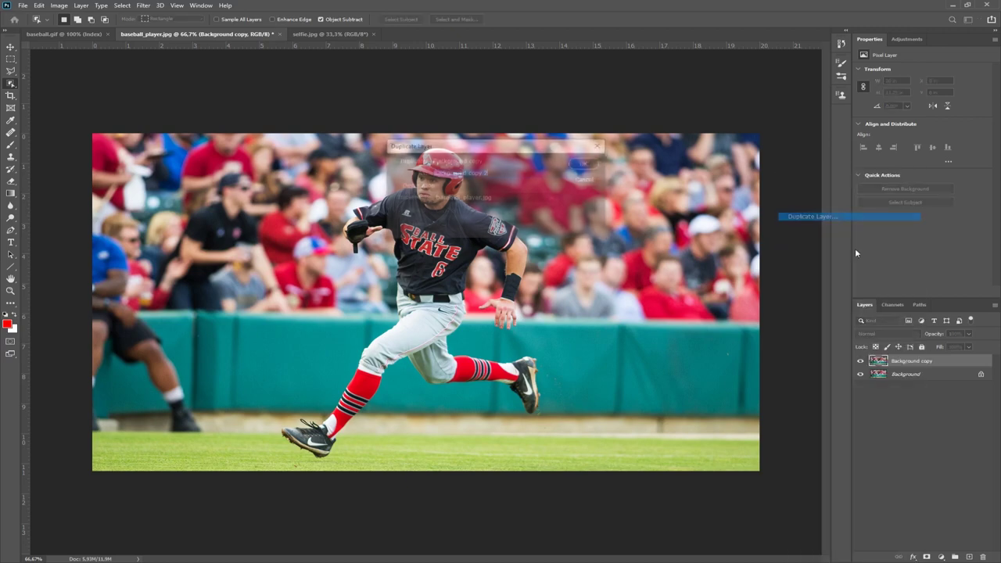
left_click(589, 163)
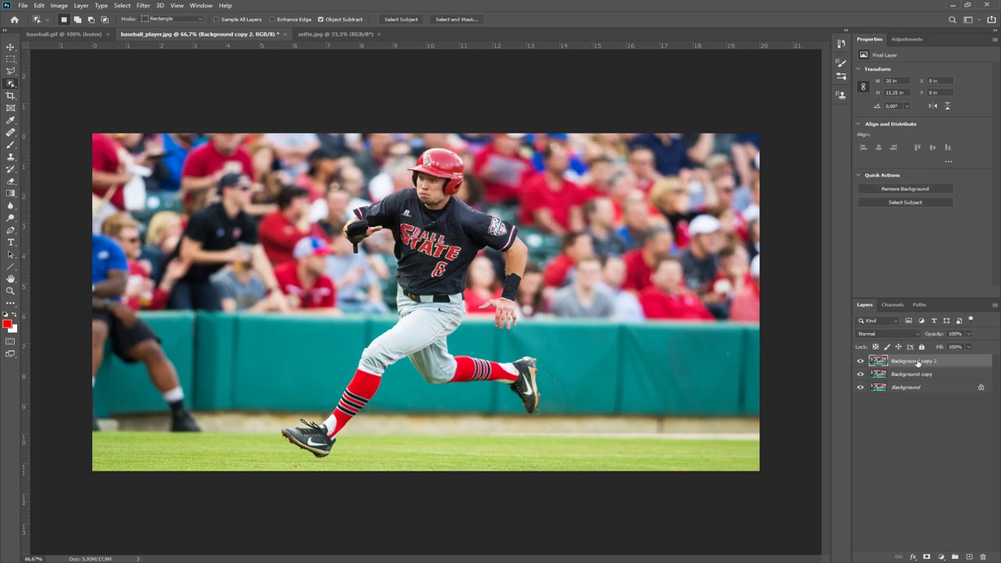
- Rename the topmost duplicate layer as "player"
double_click(920, 362)
type("player")
key("Return")
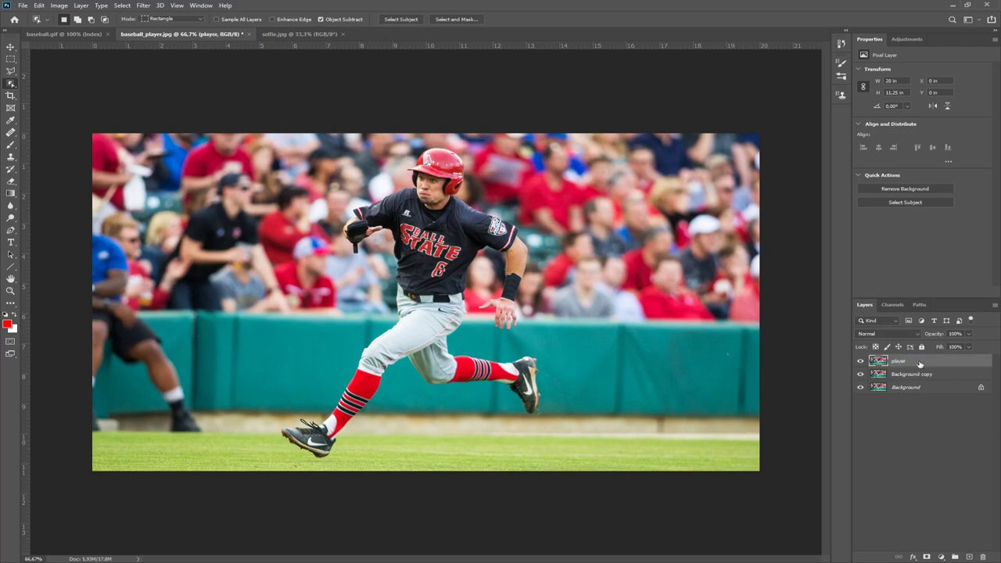
- Rename the Background copy layer as "fixed background" and hide the original Background layer
left_click(916, 376)
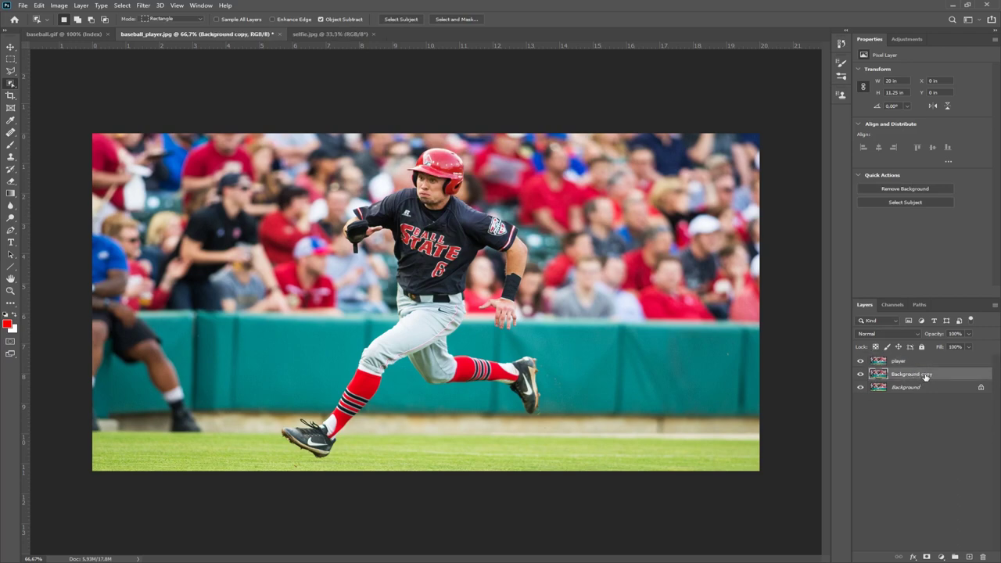
double_click(922, 375)
type("fixed background")
key("Return")
left_click(861, 387)
- Select the running player on the fixed background layer by enclosing him with the Object Selection Tool in Rectangle mode
left_click(11, 84)
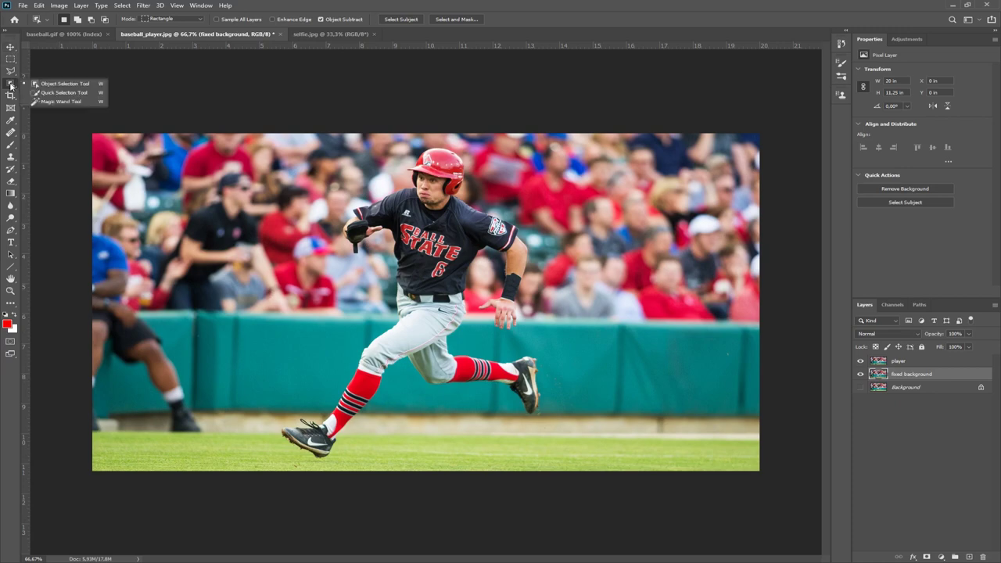
left_click(51, 86)
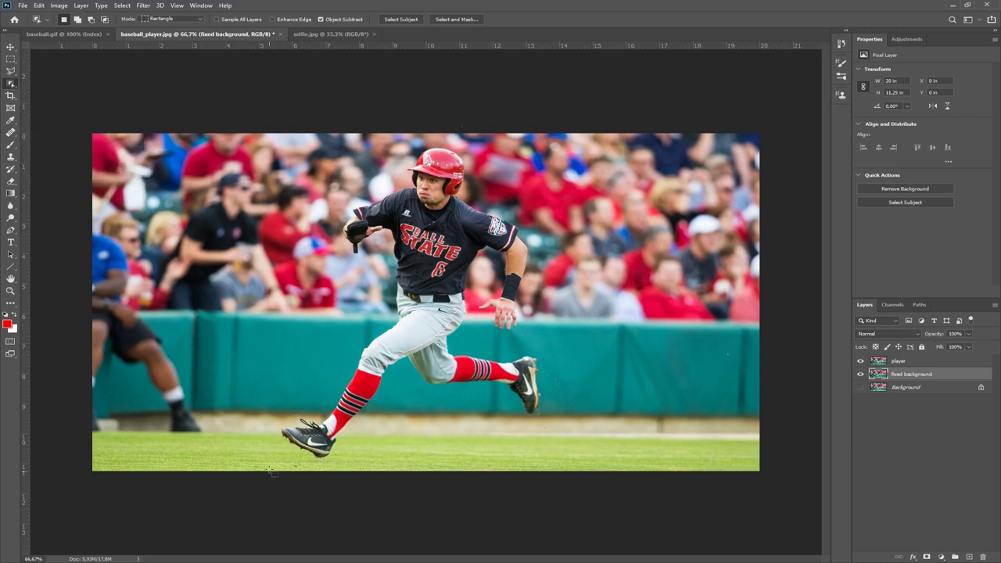
left_click_drag(272, 463, 553, 144)
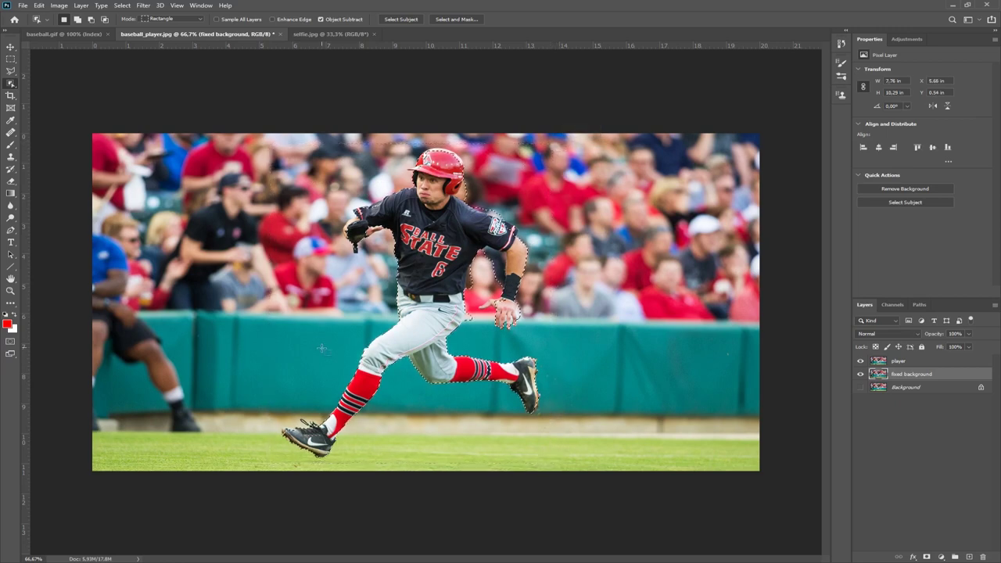
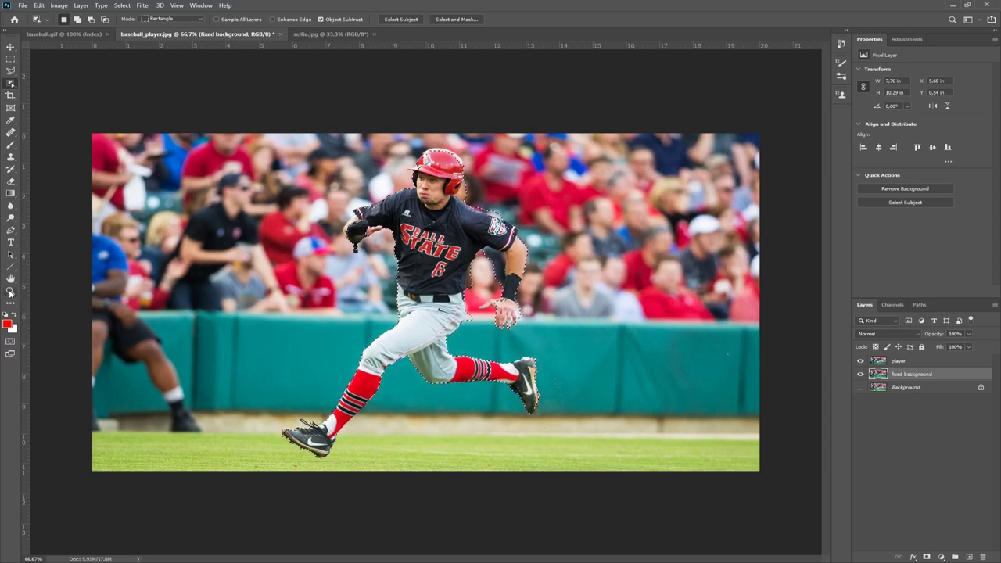
- Refine the player's selection at 200% zoom with the Quick Selection Tool, removing the crowd between torso and arm and including the whole hand
left_click(11, 291)
right_click(490, 323)
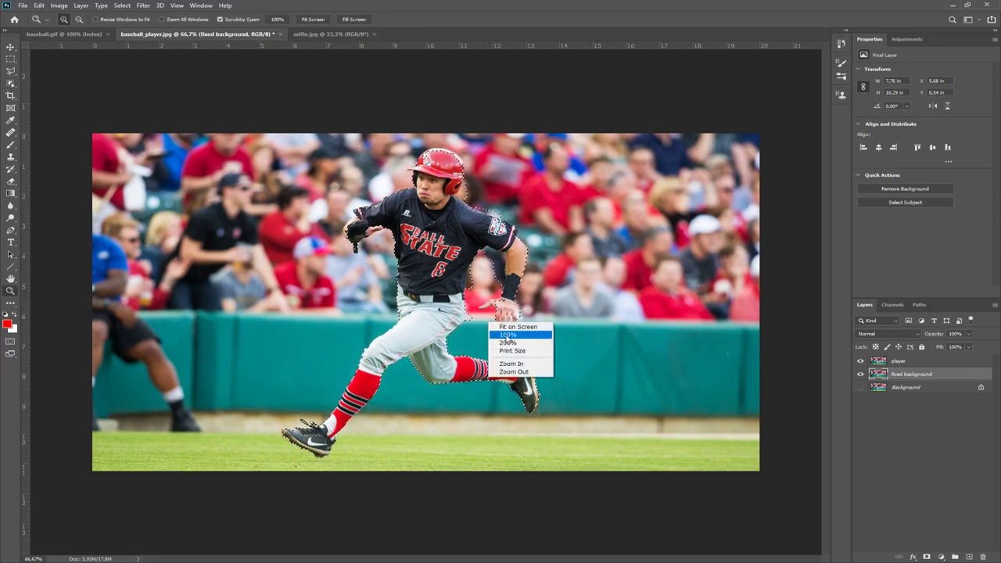
left_click(507, 335)
left_click(497, 334)
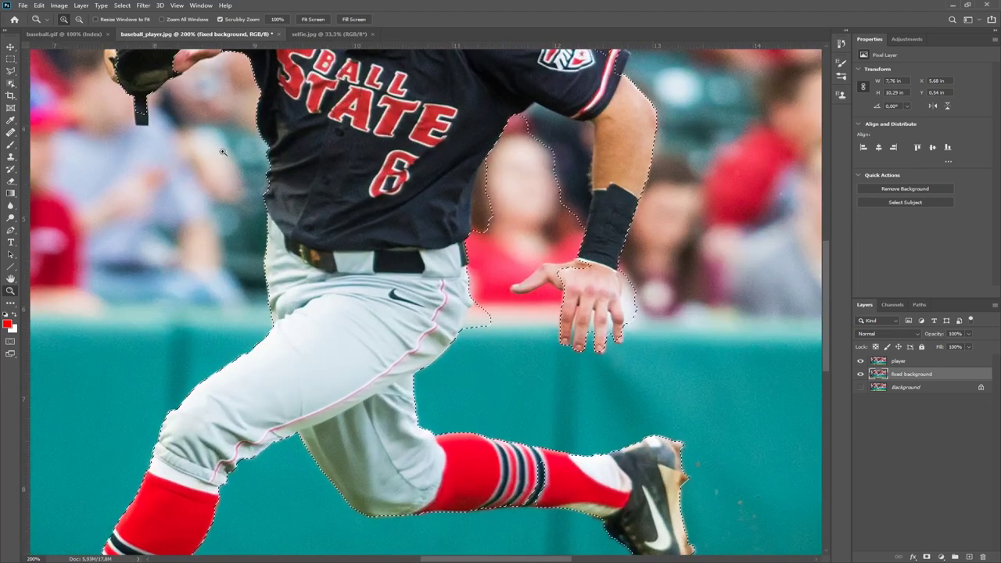
left_click(10, 83)
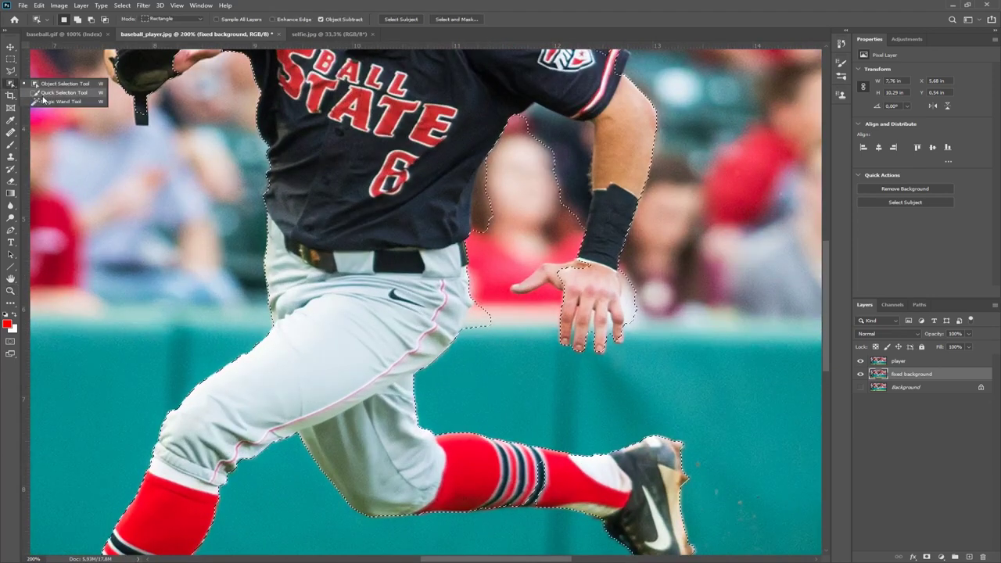
left_click(45, 98)
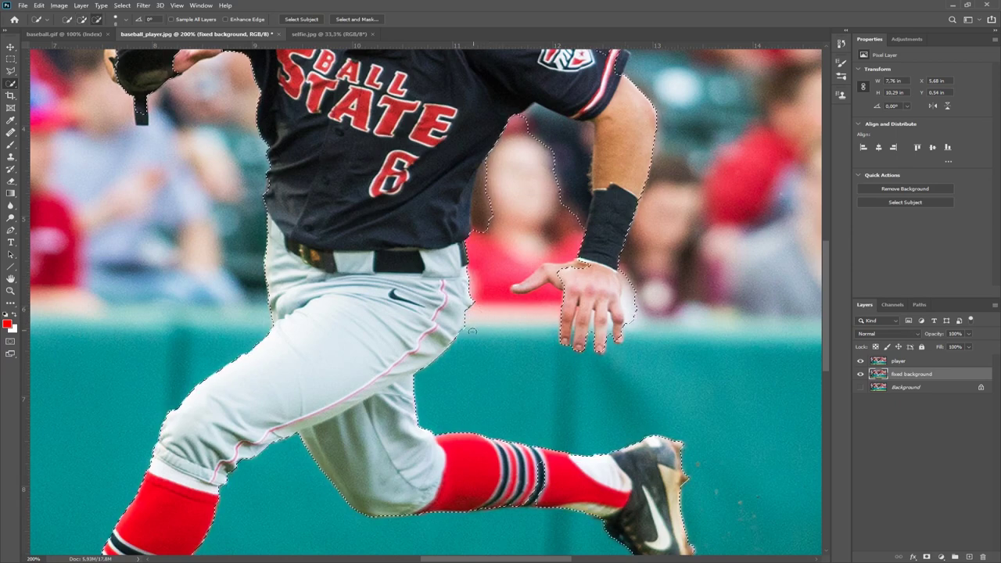
key("alt")
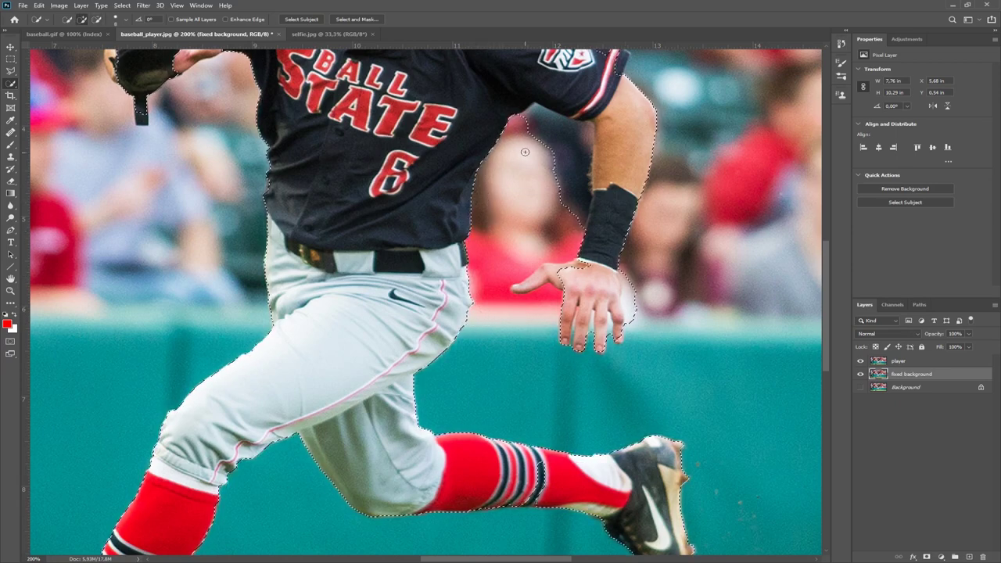
mouse_move(523, 136)
left_mouse_down()
mouse_move(550, 121)
mouse_move(597, 276)
left_mouse_up()
key("alt")
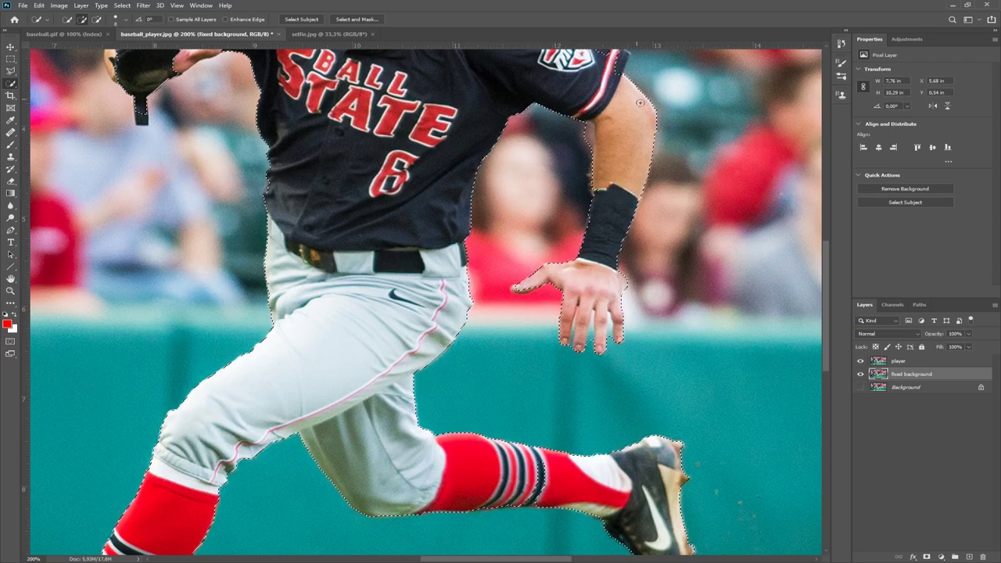
- Remove the crowd areas beside the bare arm, above the shoulder and behind the helmet from the player's selection
mouse_move(592, 127)
left_mouse_down()
mouse_move(582, 142)
mouse_move(588, 132)
left_mouse_up()
key("alt")
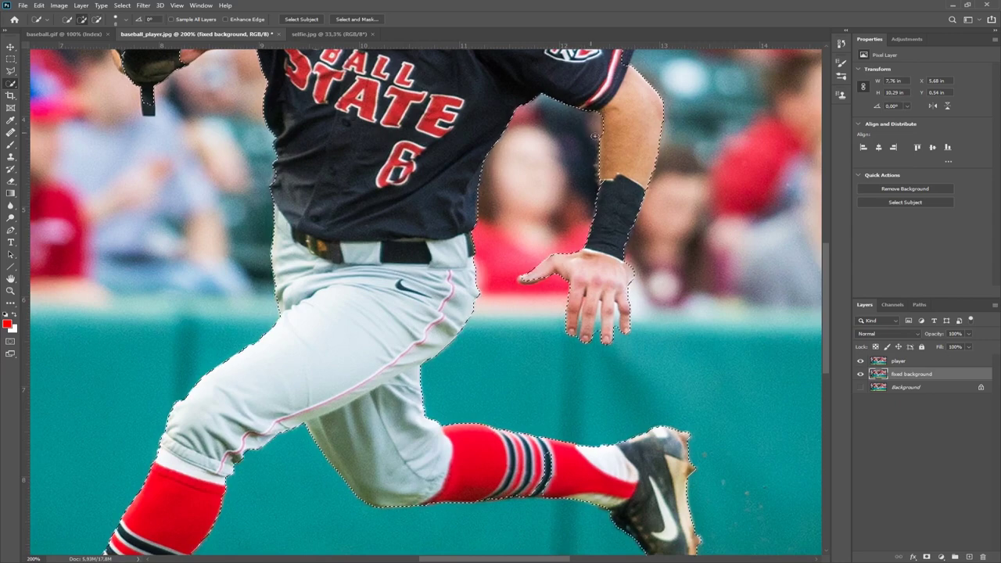
scroll(595, 141, "up", 5)
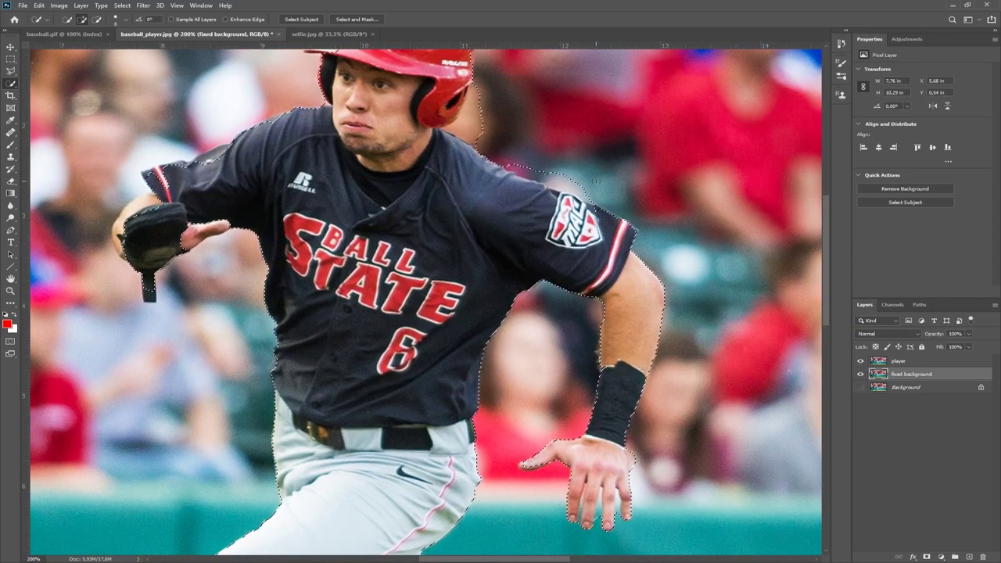
key("alt")
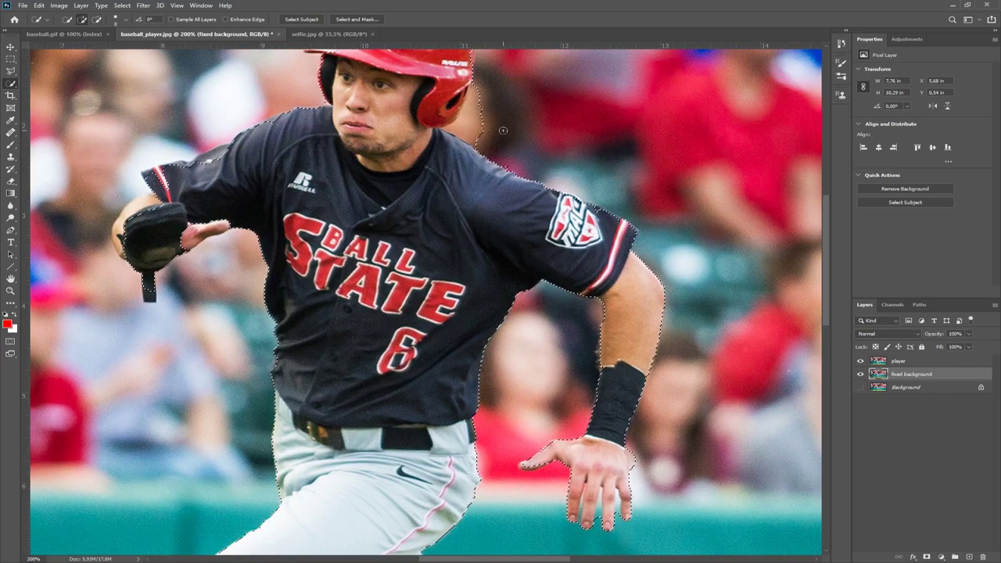
scroll(506, 127, "down", 1)
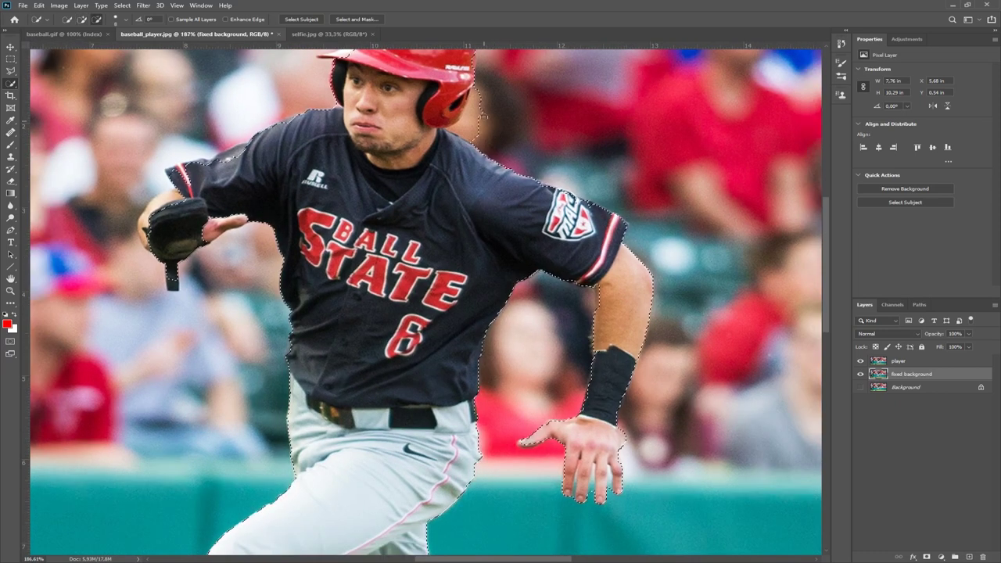
left_click(483, 118, "alt")
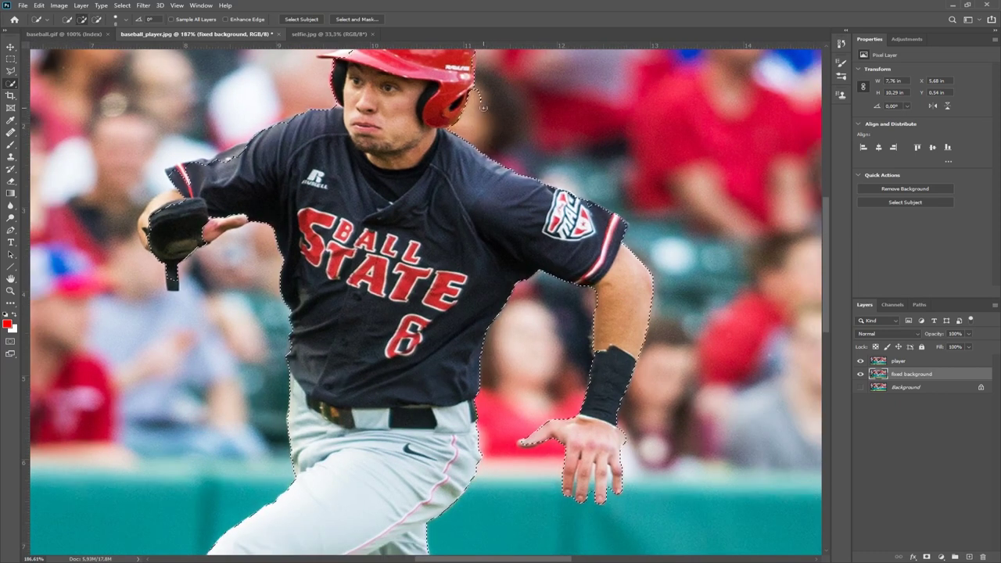
left_click_drag(494, 135, 496, 232)
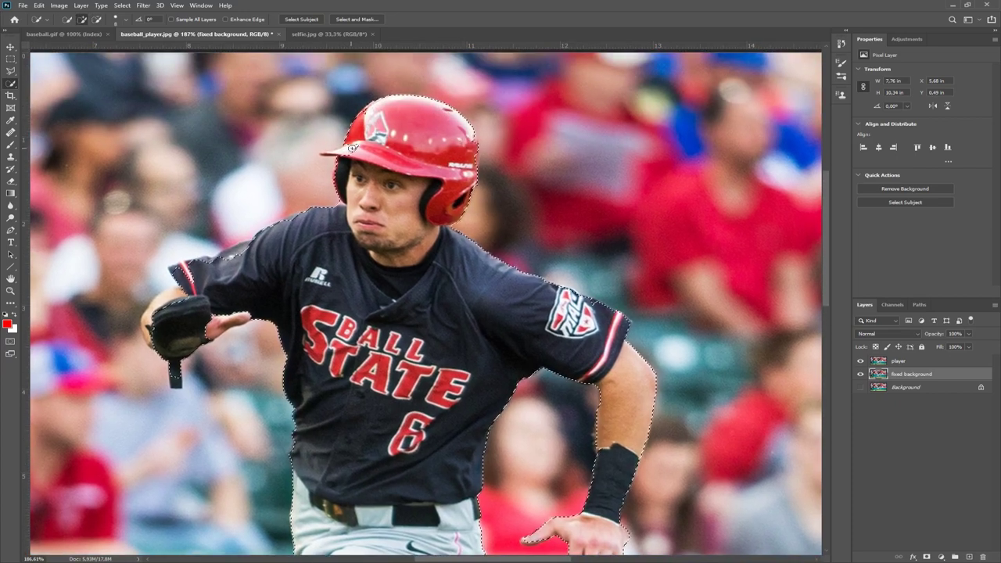
- Add the helmet's brim, the forearm beside the glove and the front shoe's upper edge to the player's selection
mouse_move(339, 150)
left_mouse_down()
mouse_move(340, 113)
mouse_move(323, 154)
left_mouse_up()
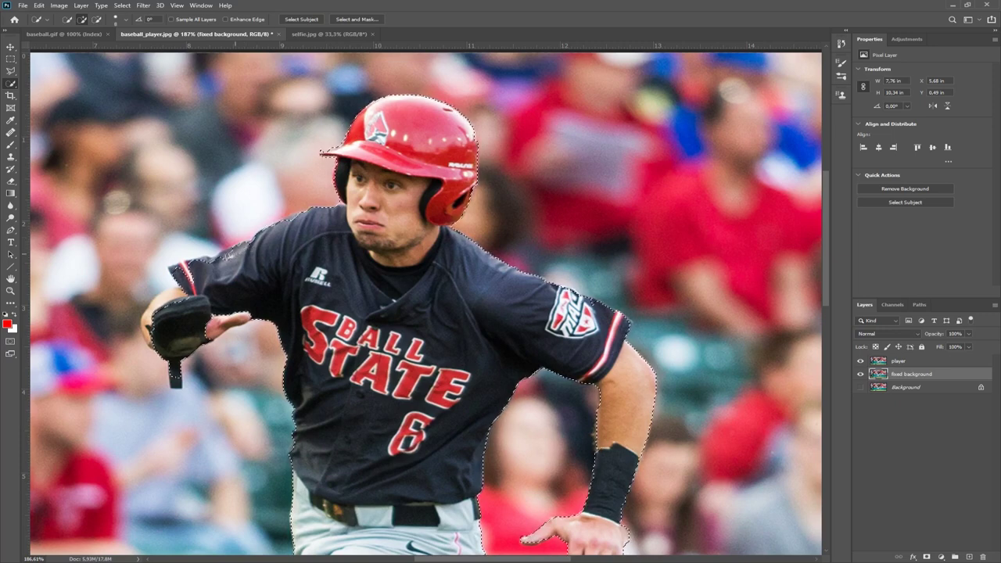
left_click_drag(183, 291, 146, 333)
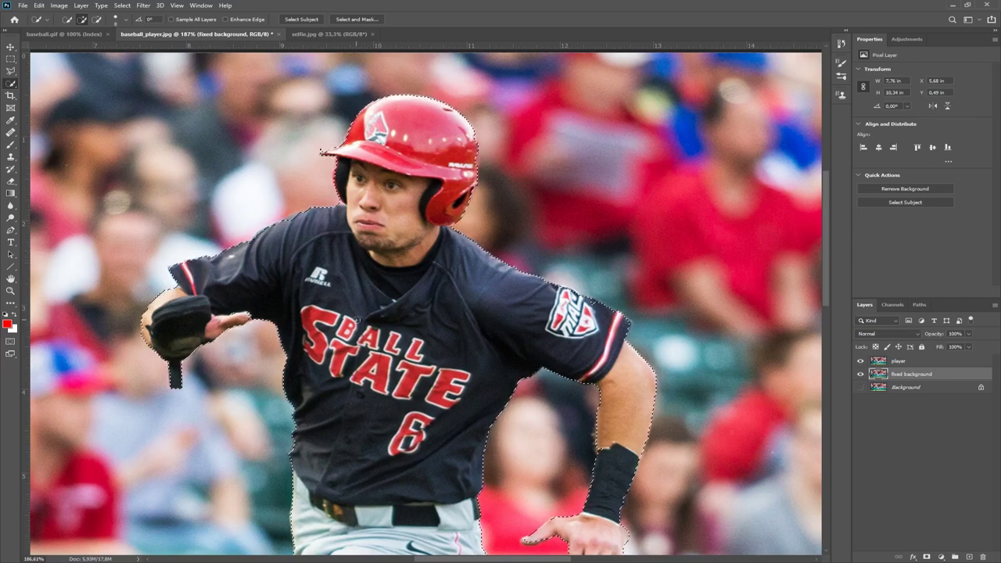
left_click_drag(308, 450, 484, 230)
scroll(485, 230, "down", 5)
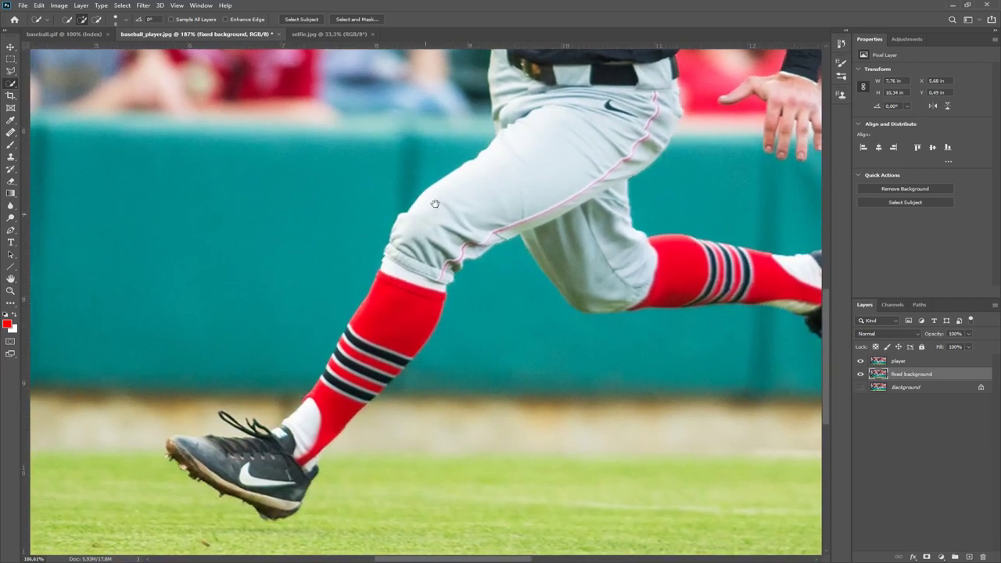
scroll(336, 382, "down", 1)
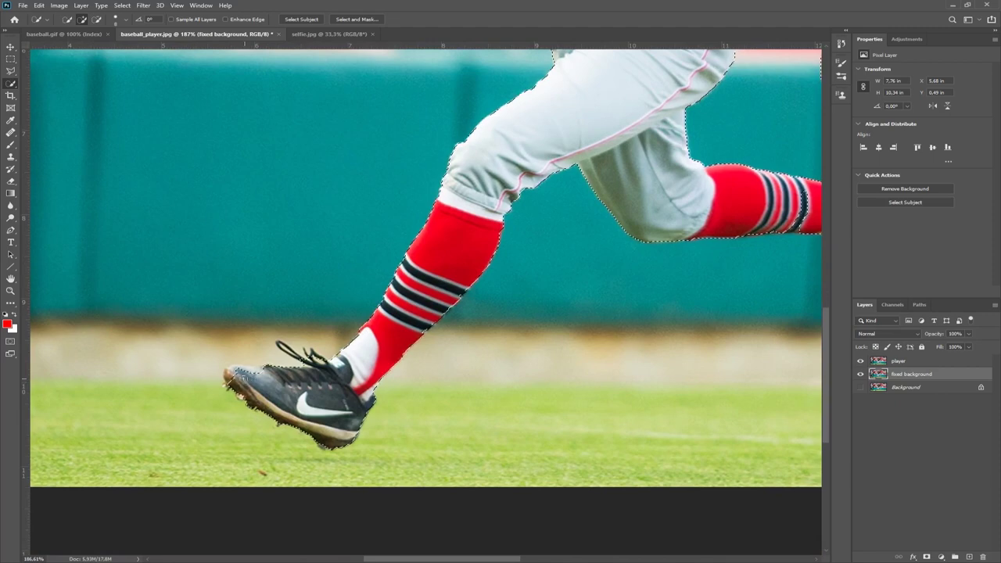
left_click_drag(231, 369, 270, 368)
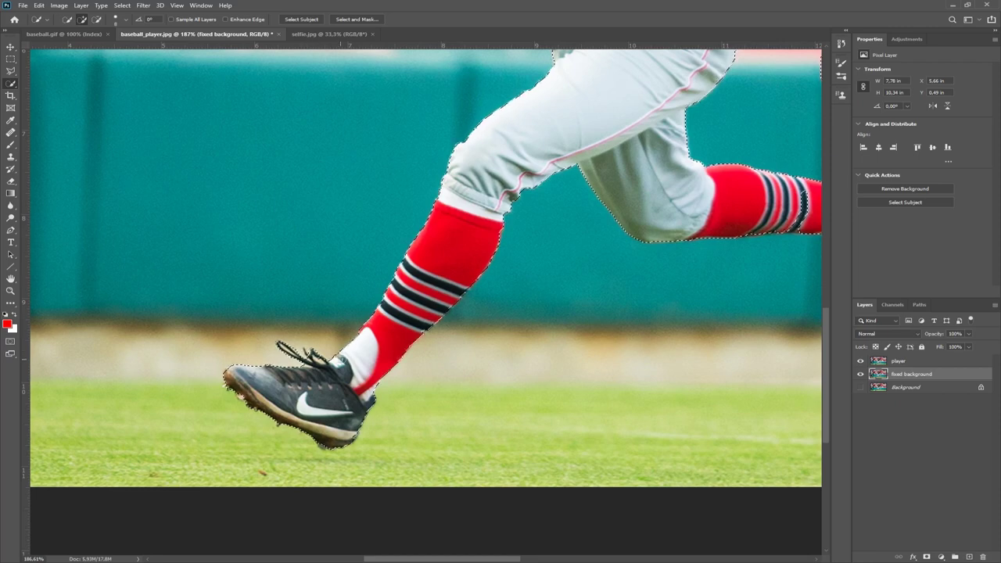
left_click_drag(688, 248, 353, 230)
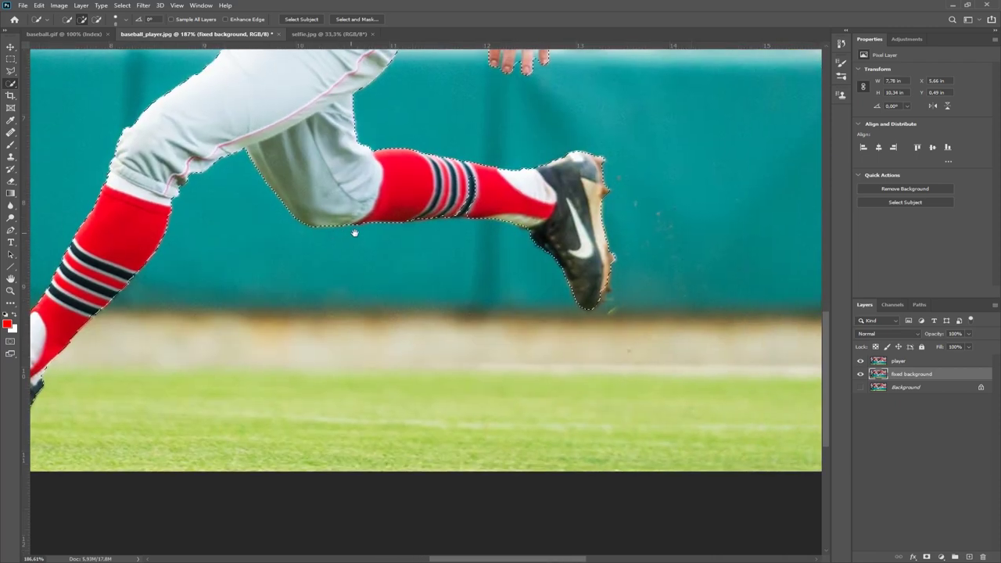
left_click(11, 290)
right_click(240, 294)
left_click(269, 297)
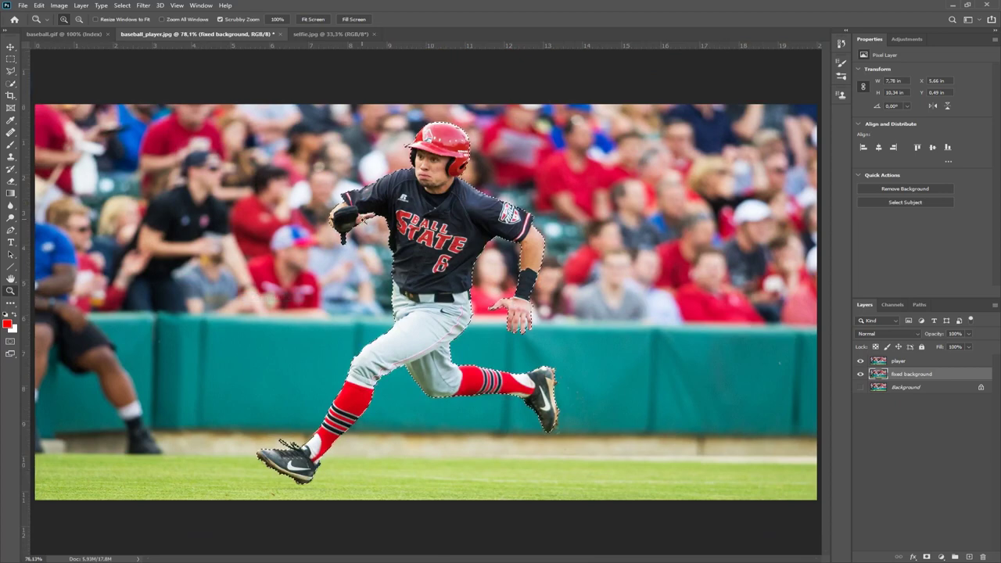
- Mask the player layer with the current selection and hide the fixed background layer
left_click(890, 362)
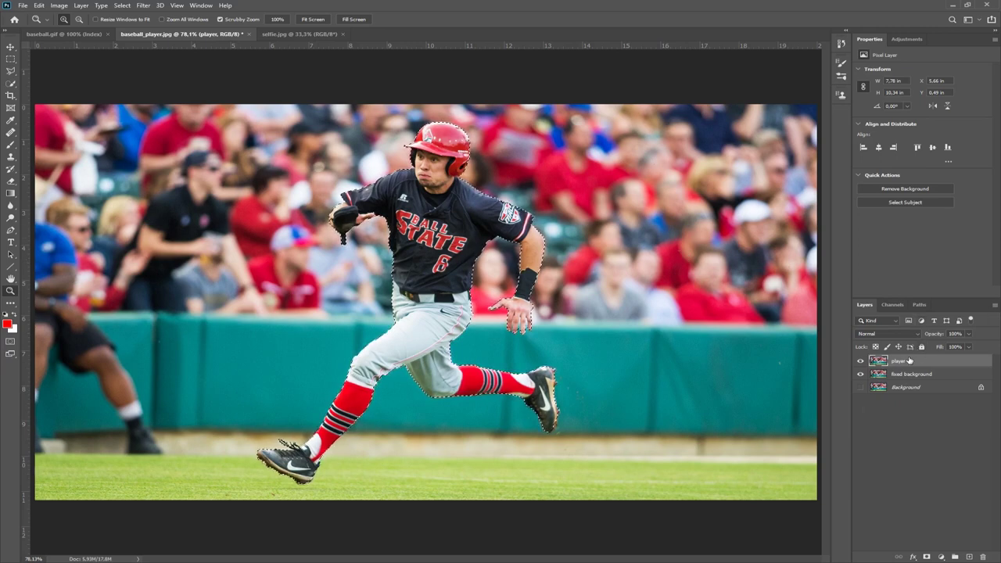
left_click(928, 557)
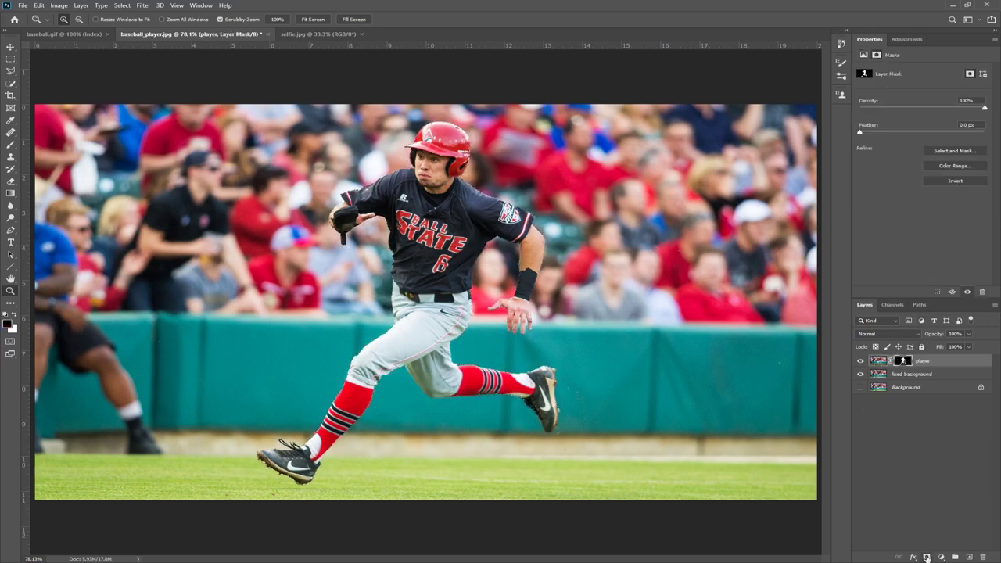
left_click(860, 375)
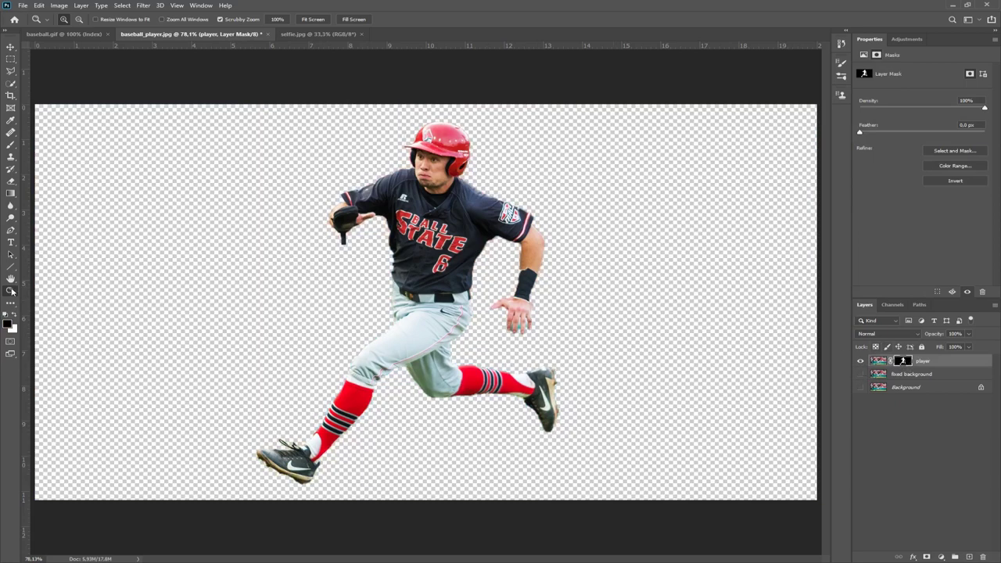
- Set up the Brush tool with a small Soft Round tip for retouching the mask around the player's open hand
right_click(468, 308)
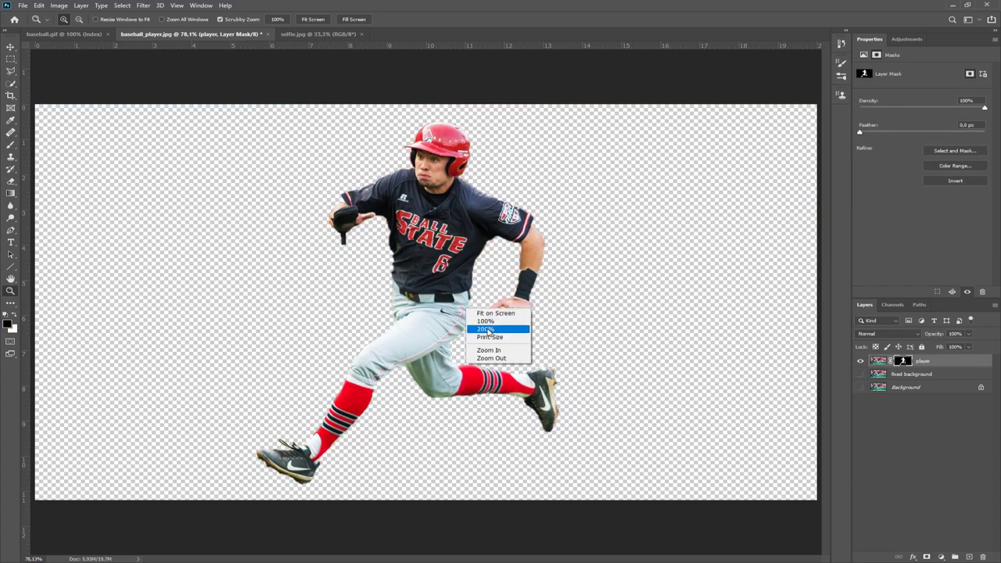
left_click(486, 329)
left_click(659, 356)
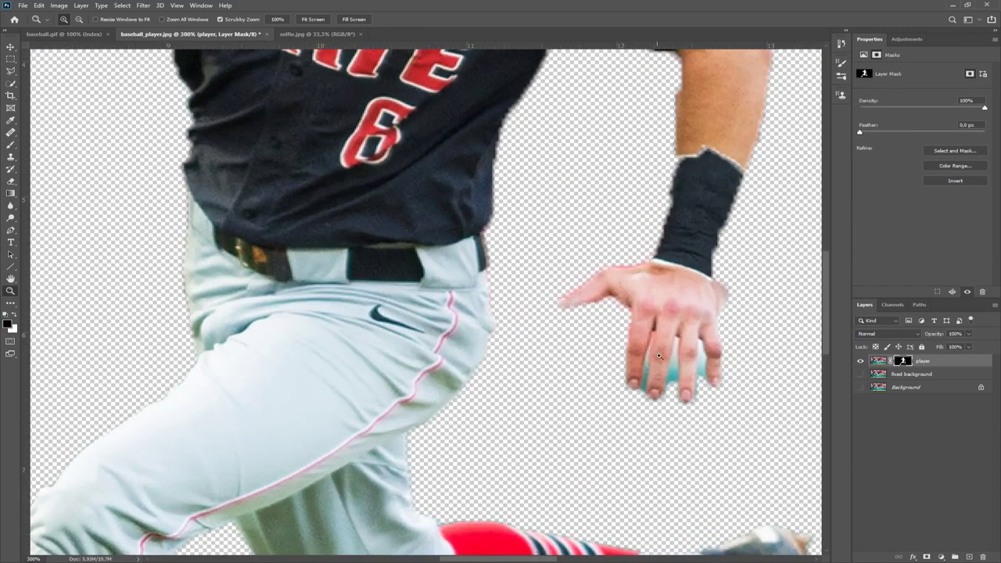
left_click(676, 369)
left_click_drag(675, 368, 593, 268)
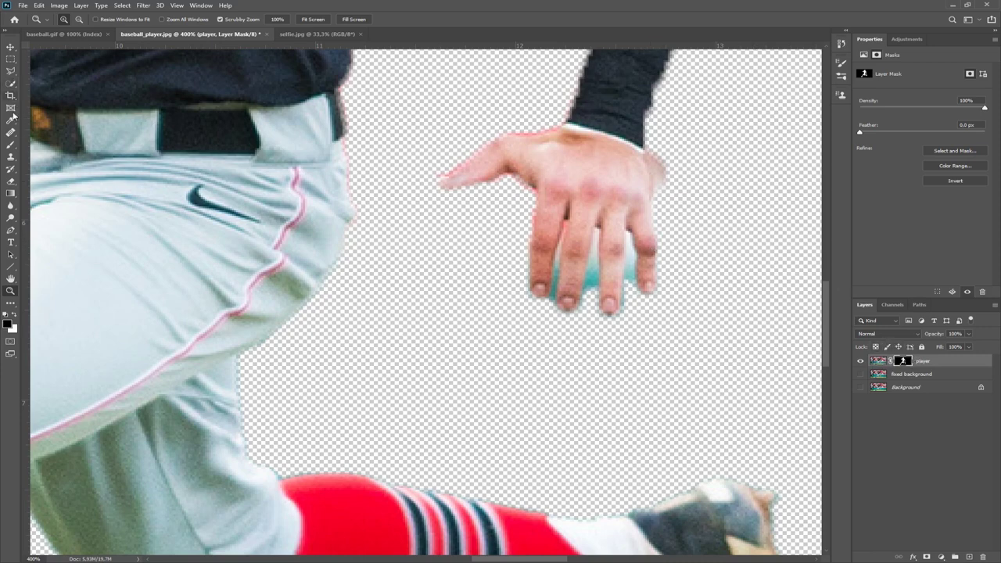
left_click(11, 145)
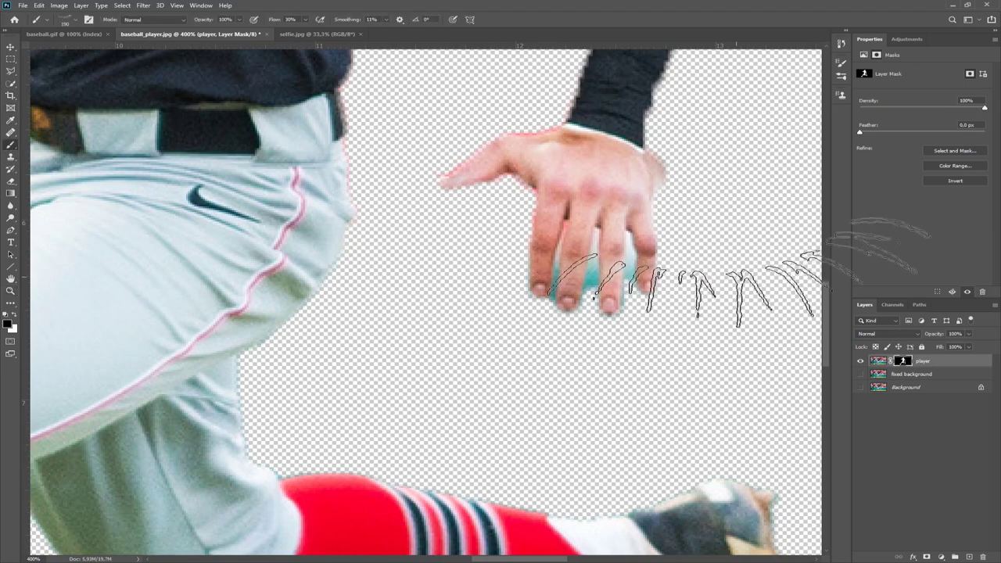
right_click(525, 277)
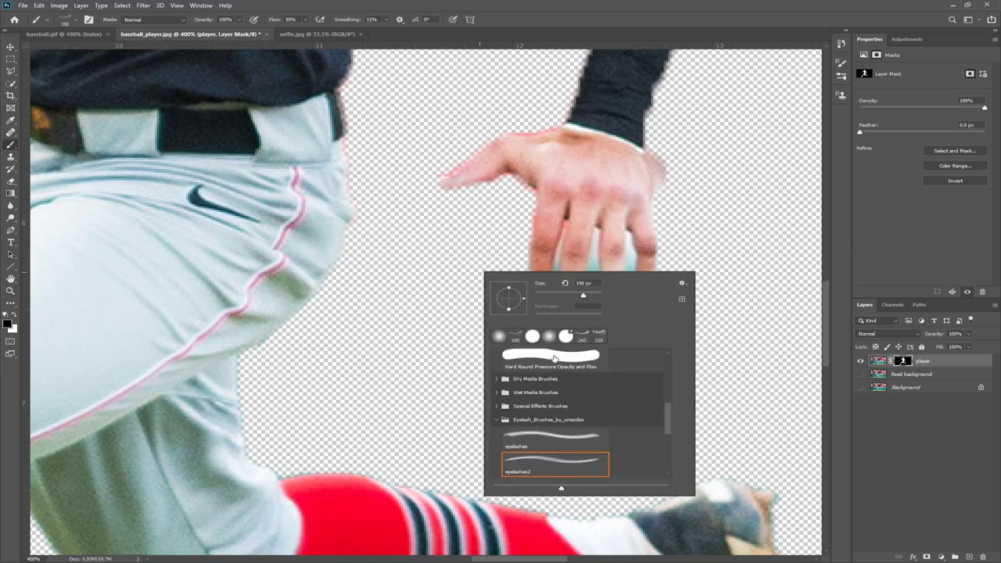
left_click(555, 358)
scroll(548, 361, "up", 4)
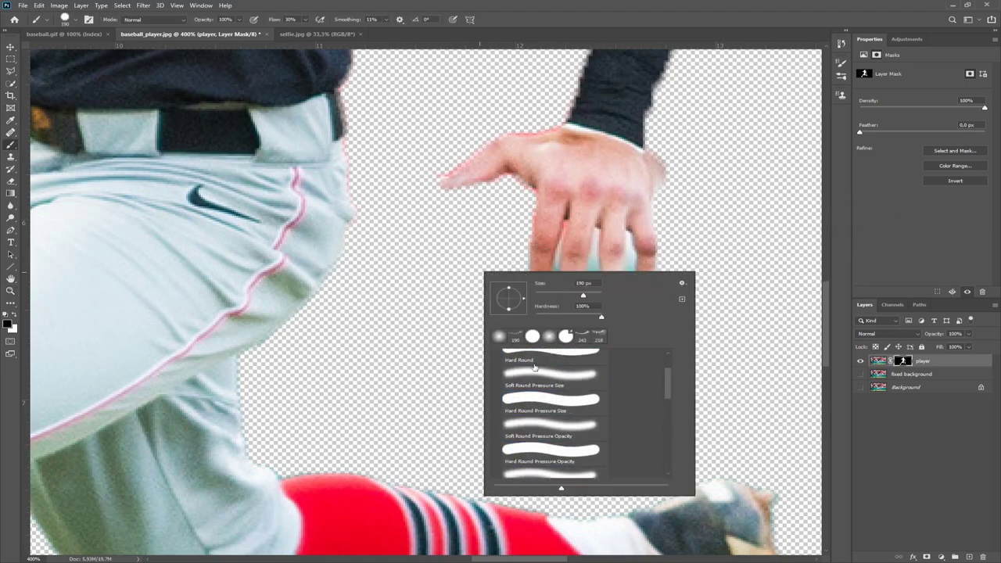
scroll(540, 368, "up", 2)
left_click(528, 369)
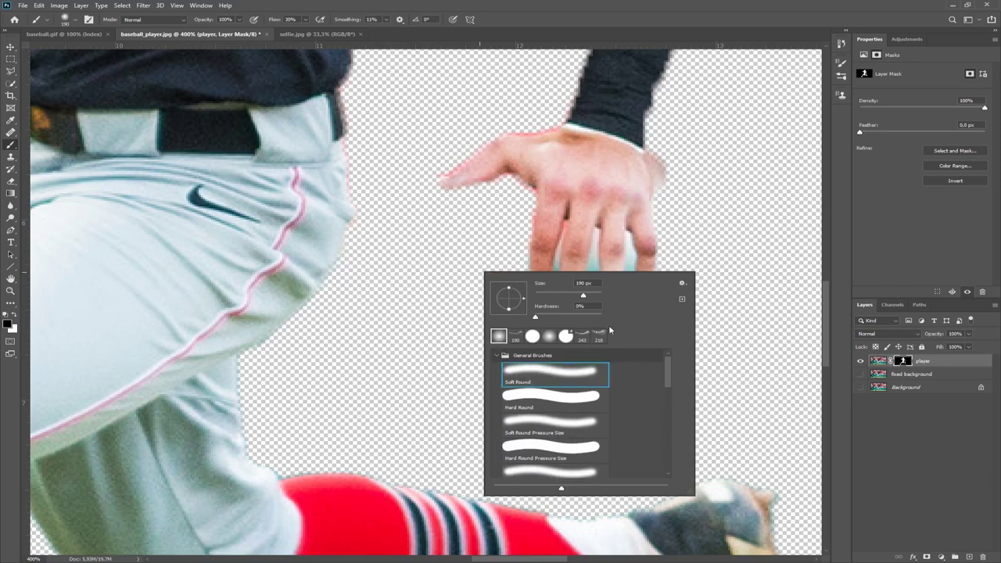
left_click_drag(583, 297, 540, 296)
key("Return")
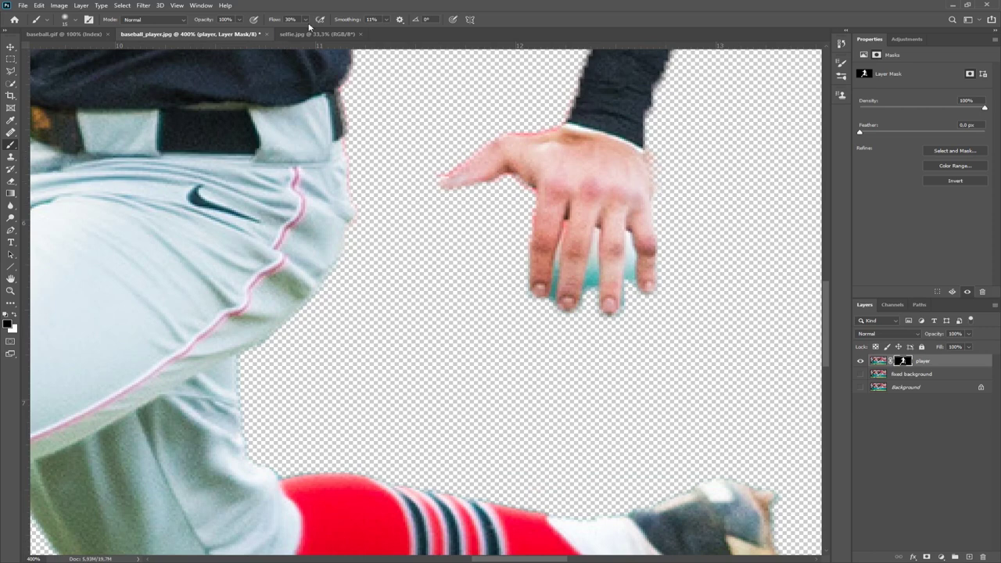
- Set the brush flow to 100% and paint white on the player's mask to restore the thumb of the open hand
left_click_drag(303, 24, 375, 20)
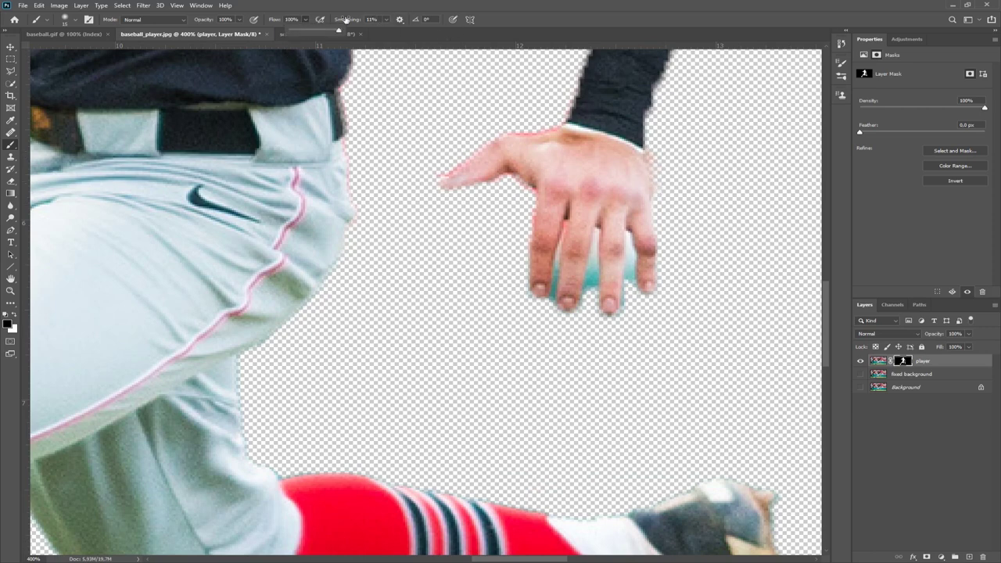
left_click(701, 206)
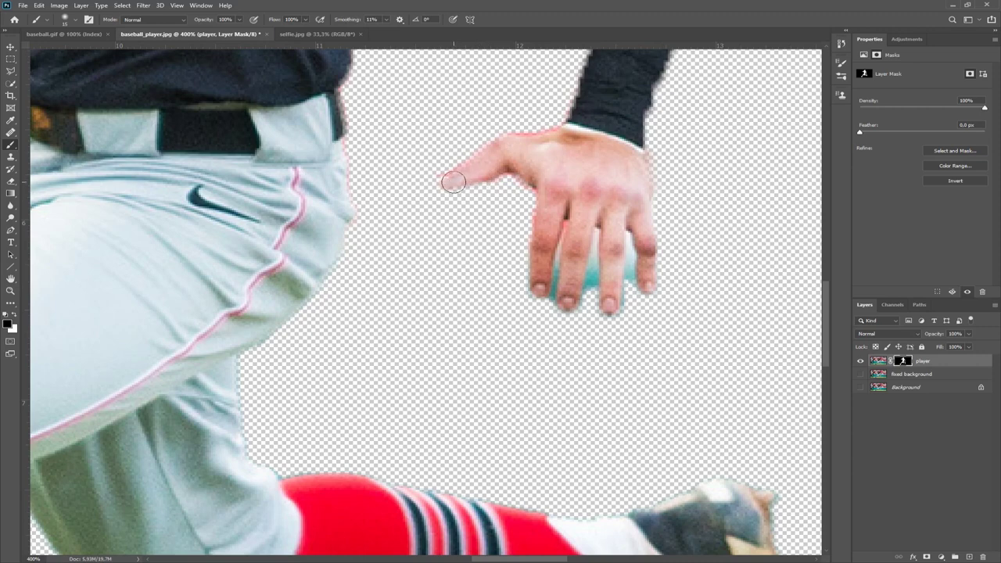
key("x")
mouse_move(453, 181)
left_mouse_down()
mouse_move(503, 156)
mouse_move(561, 148)
mouse_move(450, 183)
mouse_move(487, 168)
mouse_move(549, 165)
left_mouse_up()
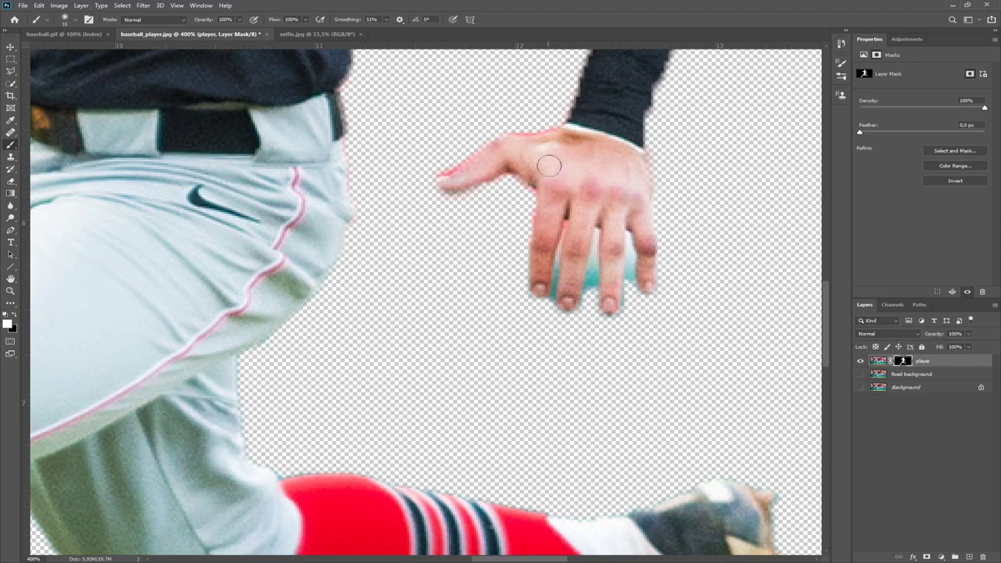
- Paint black on the player's mask with a 7 px brush to remove the teal background between the fingers
right_click(598, 275)
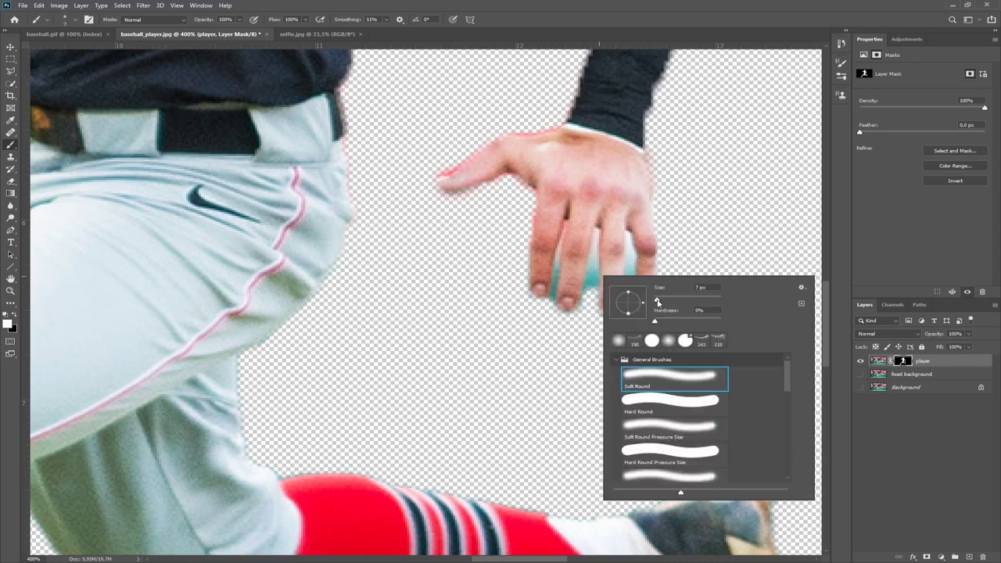
left_click(561, 332)
key("x")
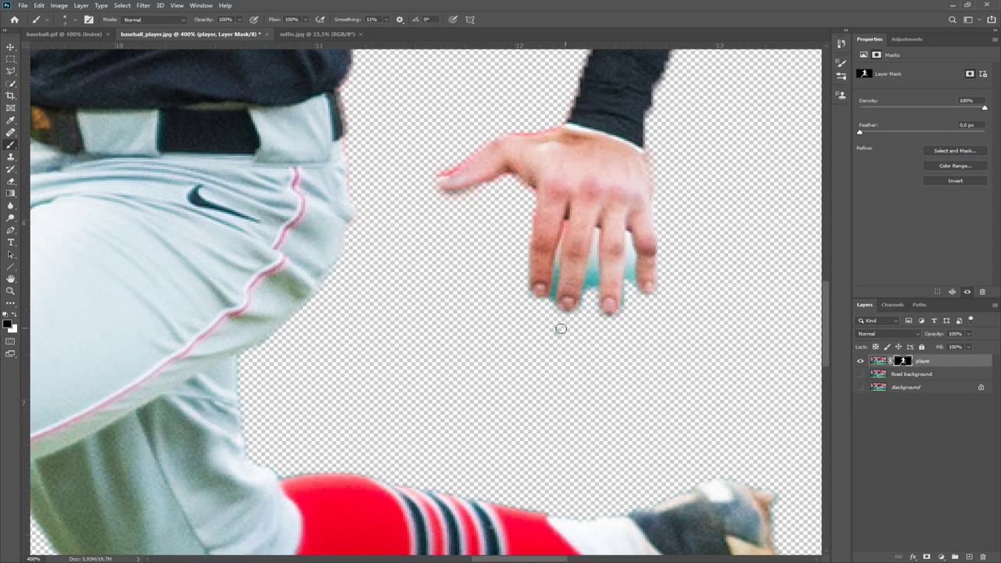
mouse_move(624, 297)
left_mouse_down()
mouse_move(631, 245)
mouse_move(608, 238)
mouse_move(593, 252)
mouse_move(590, 290)
mouse_move(554, 265)
mouse_move(554, 311)
left_mouse_up()
key("x")
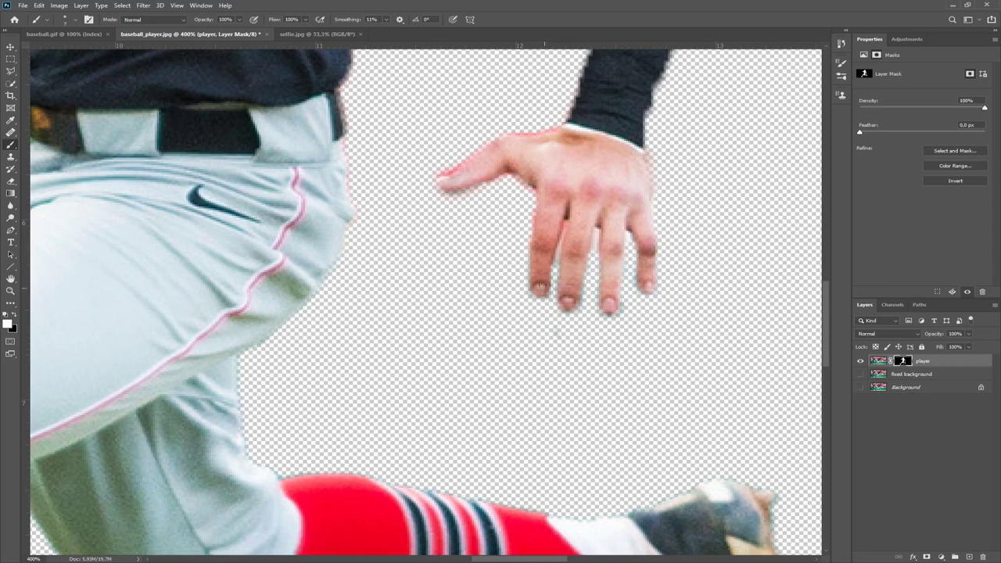
key("x")
left_click(10, 290)
right_click(263, 296)
left_click(276, 299)
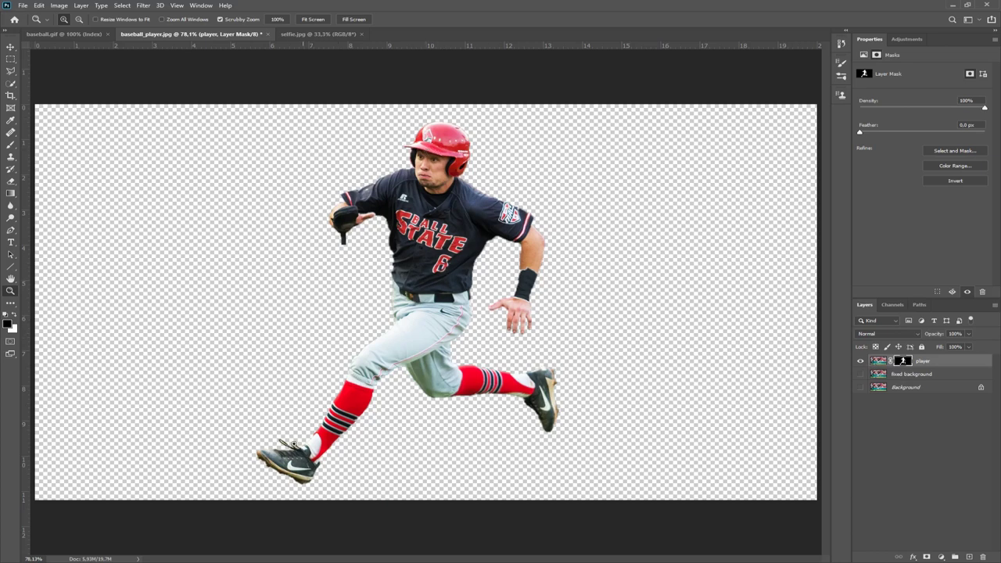
- Hide the player layer, show the fixed background layer and load the player's mask as a selection
left_click(860, 361)
left_click(861, 376)
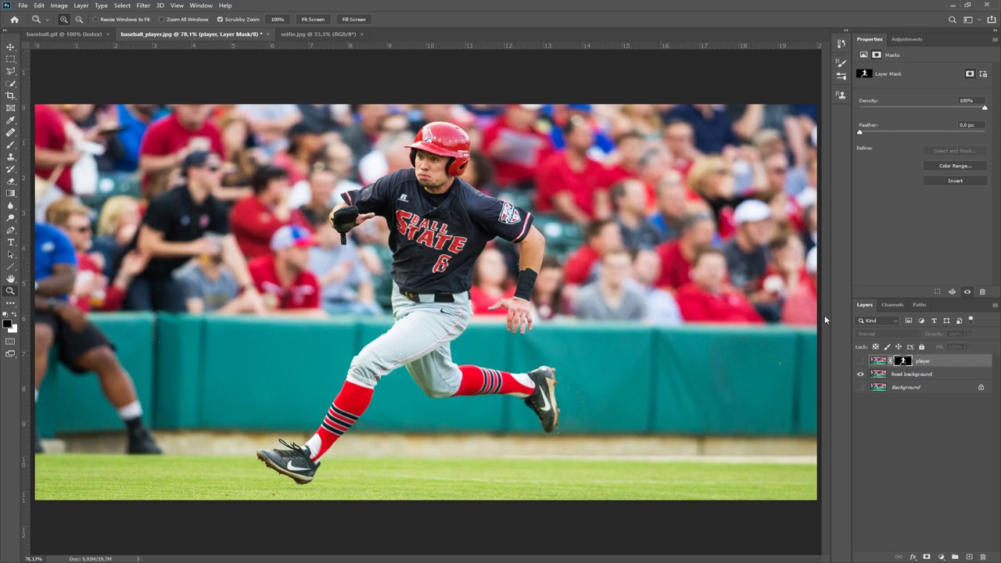
left_click(905, 362, "ctrl")
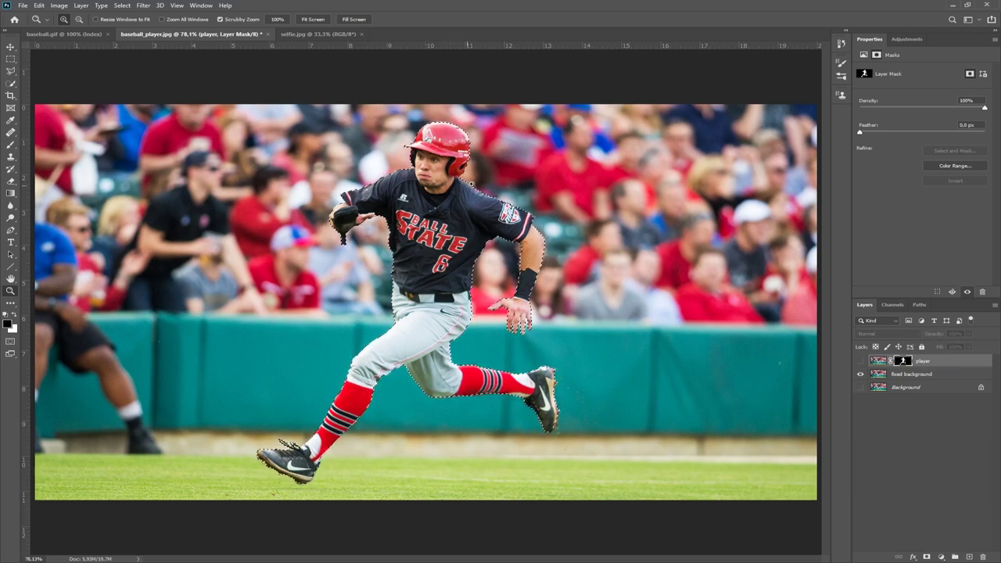
- Expand the selection around the player by 10 pixels
left_click(120, 6)
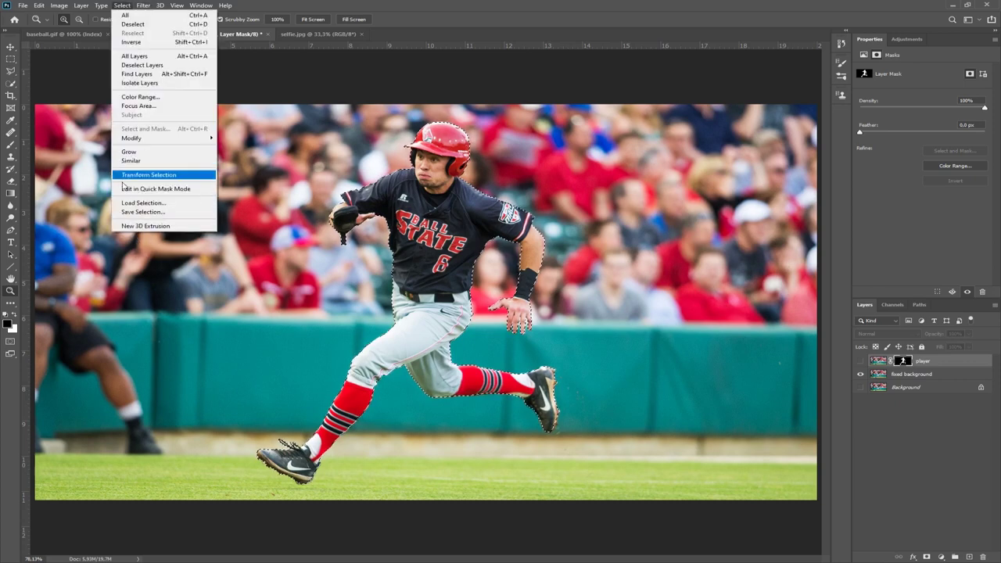
mouse_move(133, 138)
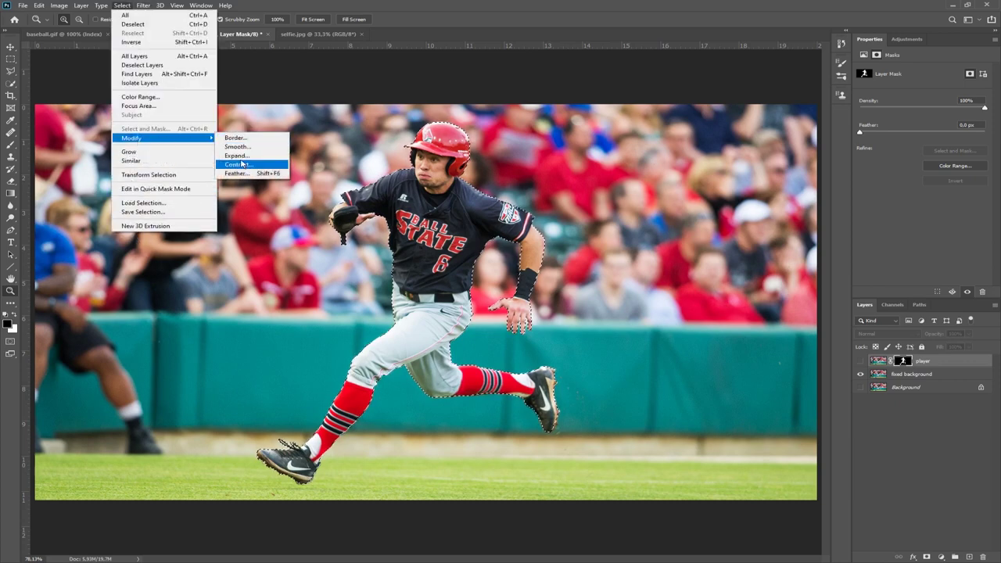
left_click(237, 156)
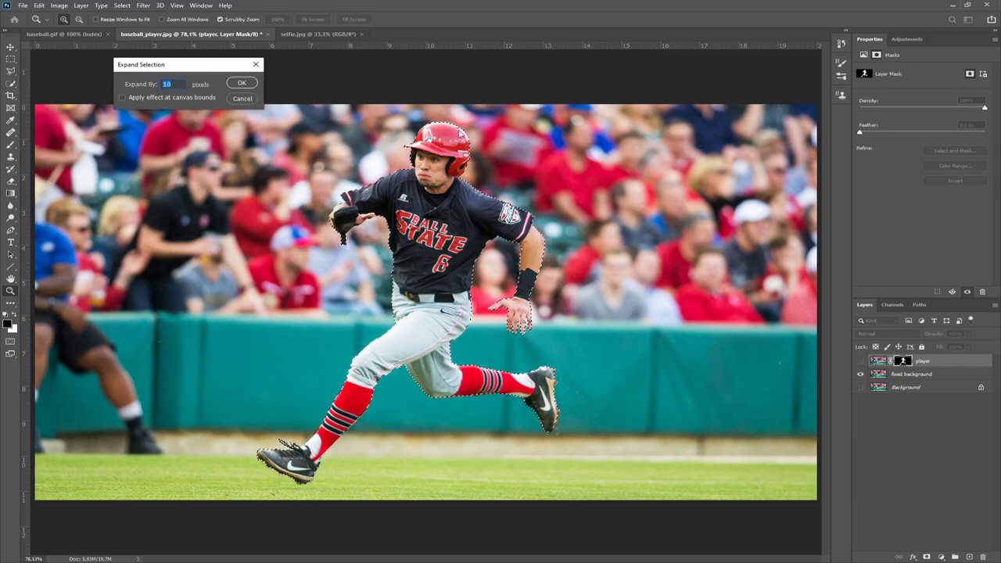
left_click(242, 83)
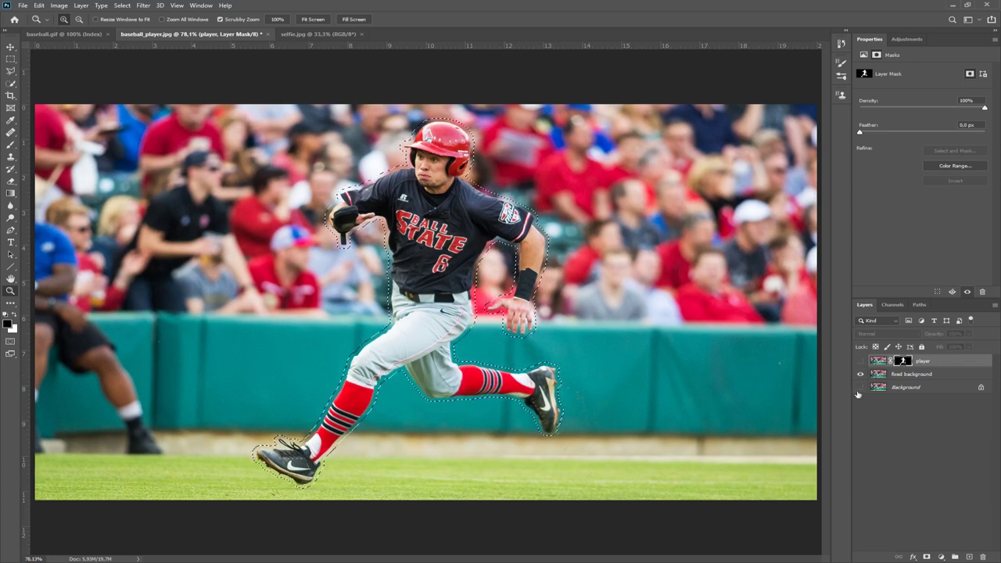
- Fill the selected player area on the fixed background layer with Content-Aware at 100% opacity, and clear the selection
left_click(907, 375)
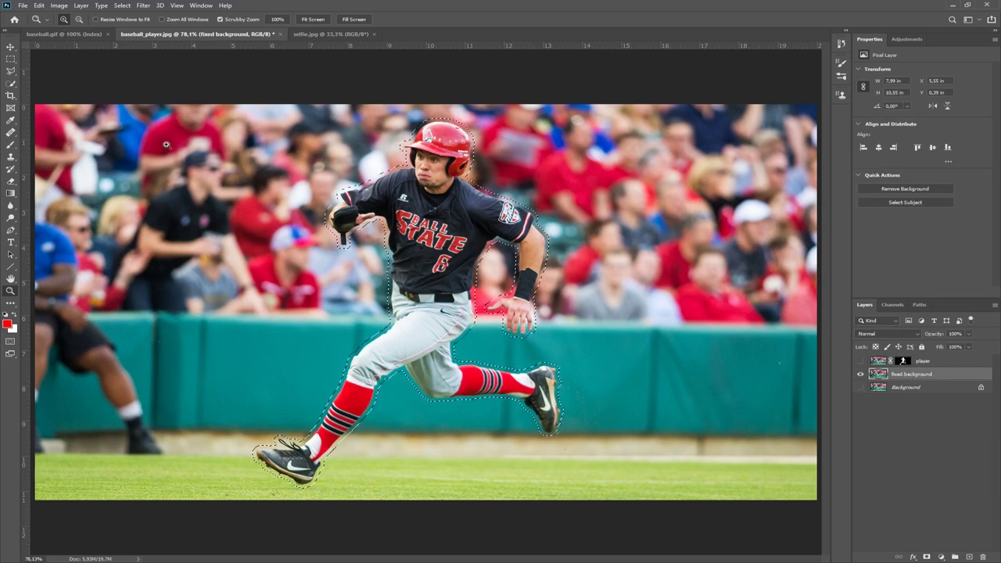
left_click(39, 6)
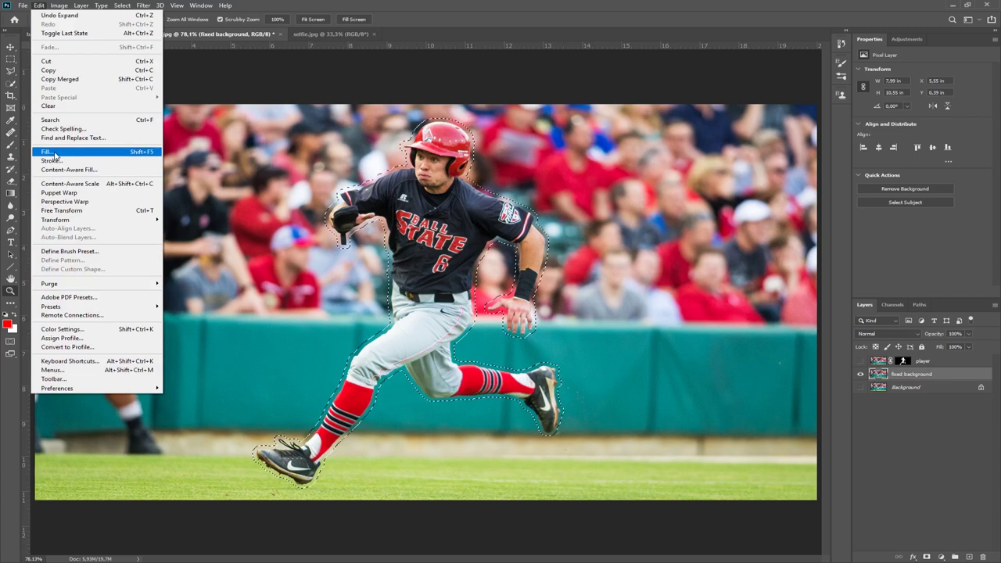
left_click(55, 152)
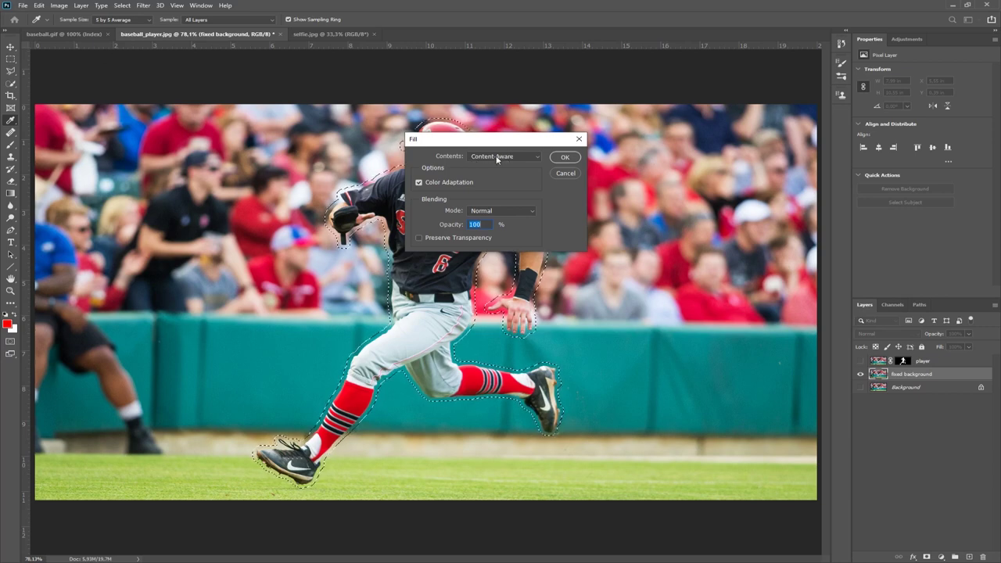
left_click(565, 157)
key("z")
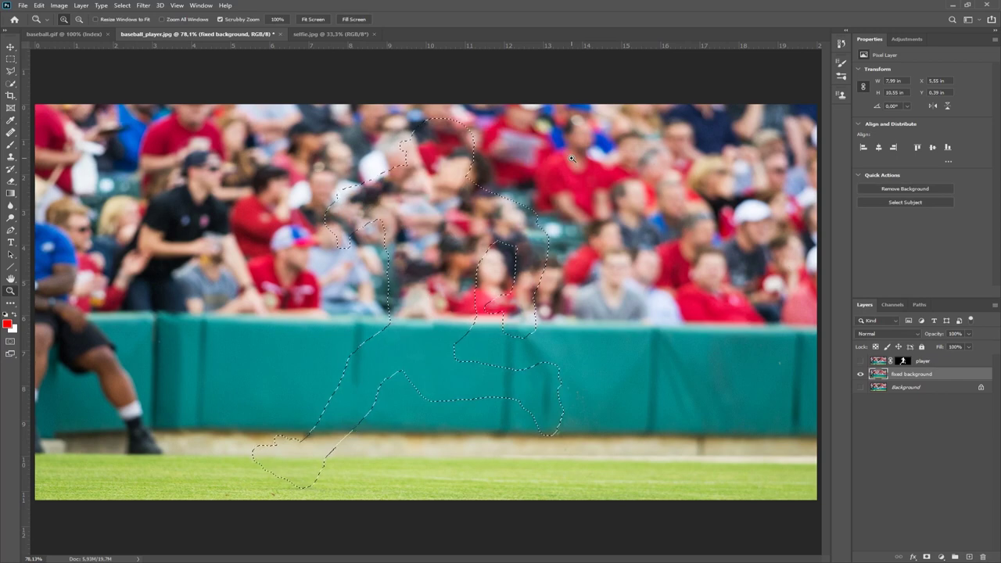
key("ctrl+d")
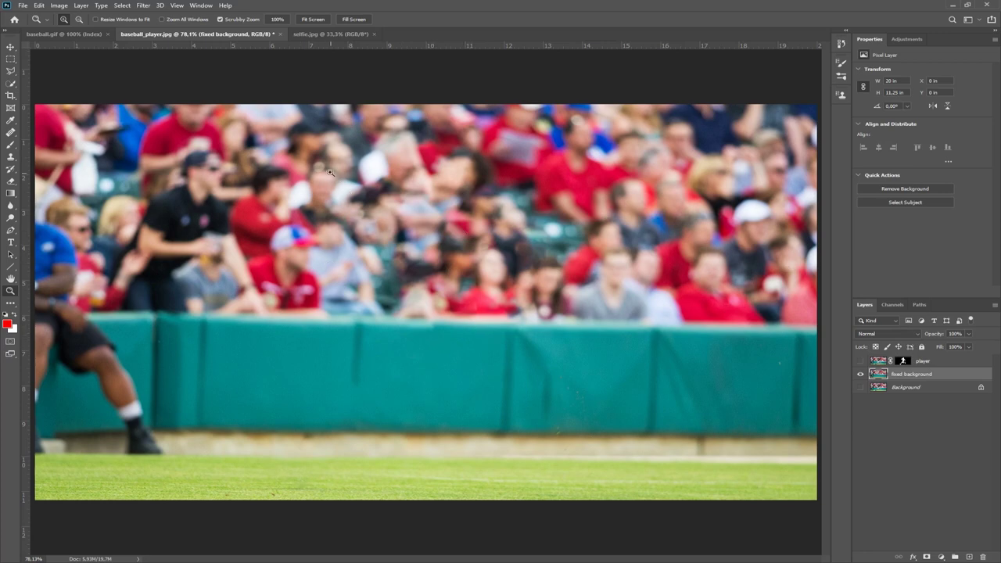
- Show the player layer, make it active and test moving the player slightly over the filled background
left_click(860, 362)
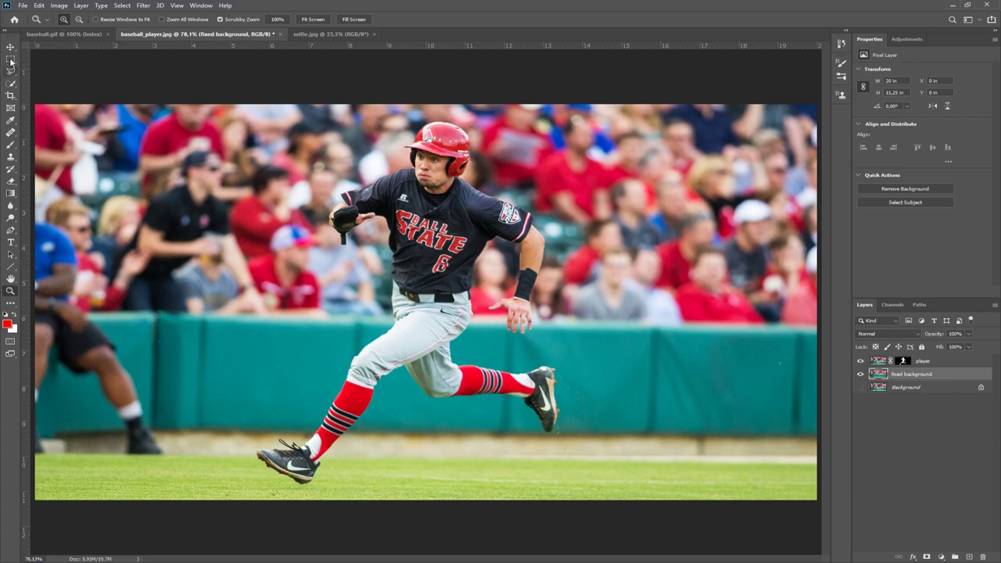
key("v")
left_click(949, 362)
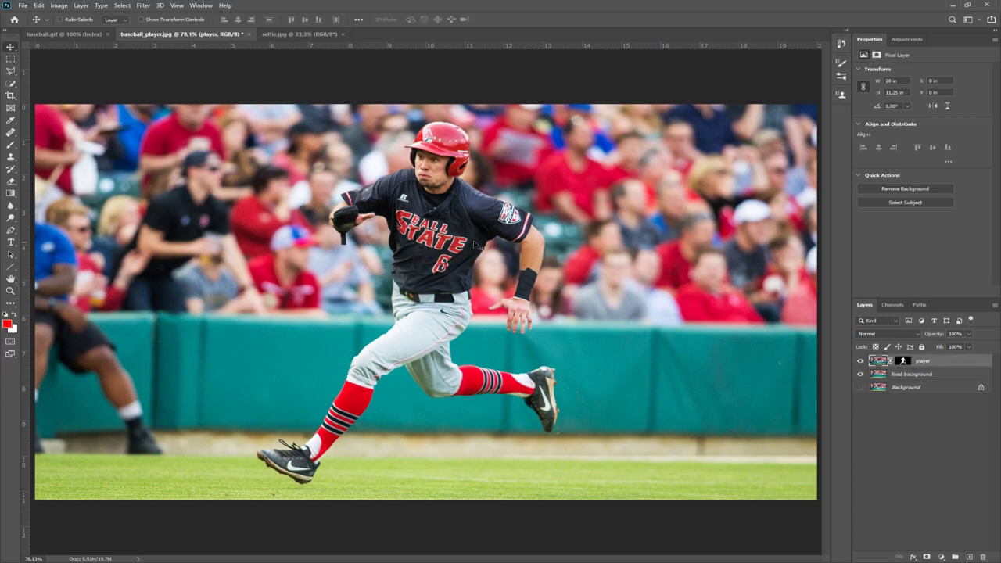
mouse_move(460, 219)
left_mouse_down()
mouse_move(444, 212)
mouse_move(460, 208)
mouse_move(431, 210)
mouse_move(463, 217)
mouse_move(442, 205)
mouse_move(434, 220)
mouse_move(465, 215)
left_mouse_up()
- Try to bring the indexed-color baseball image from baseball.gif into the baseball_player.jpg document
left_click(63, 34)
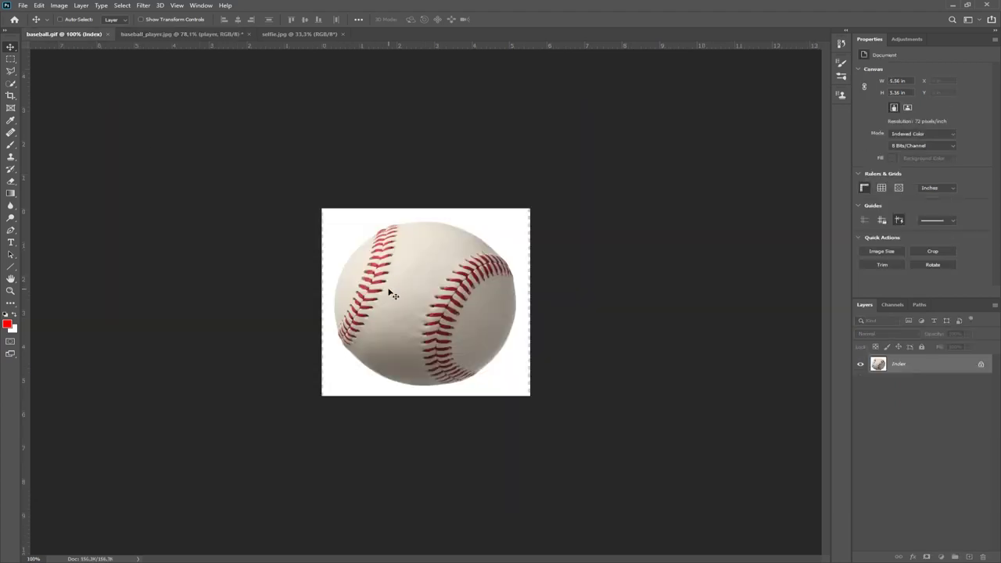
left_click_drag(391, 290, 183, 40)
left_click(182, 37)
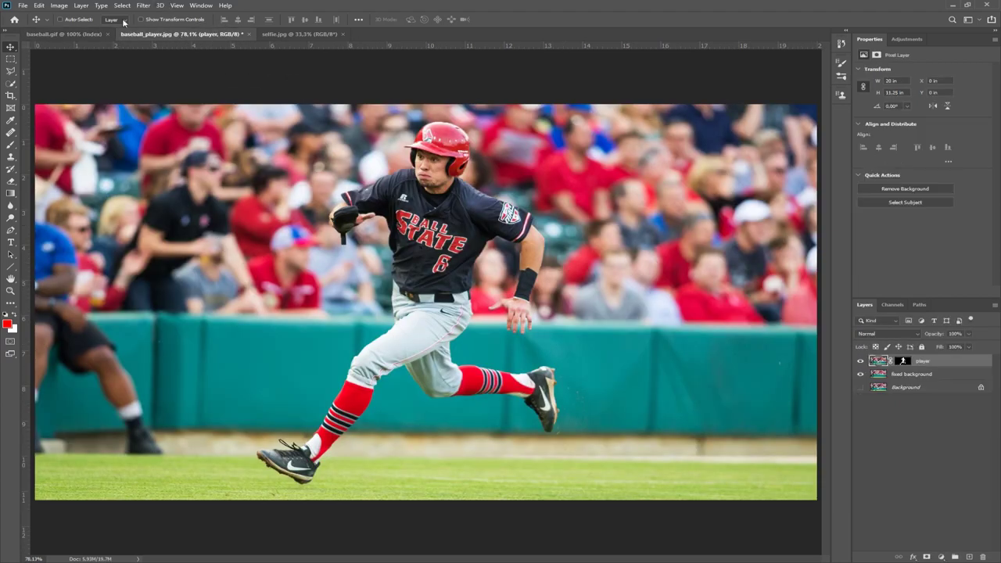
- Convert baseball.gif to RGB Color and copy the baseball image into baseball_player.jpg as a layer above the player
left_click(75, 35)
left_click(62, 6)
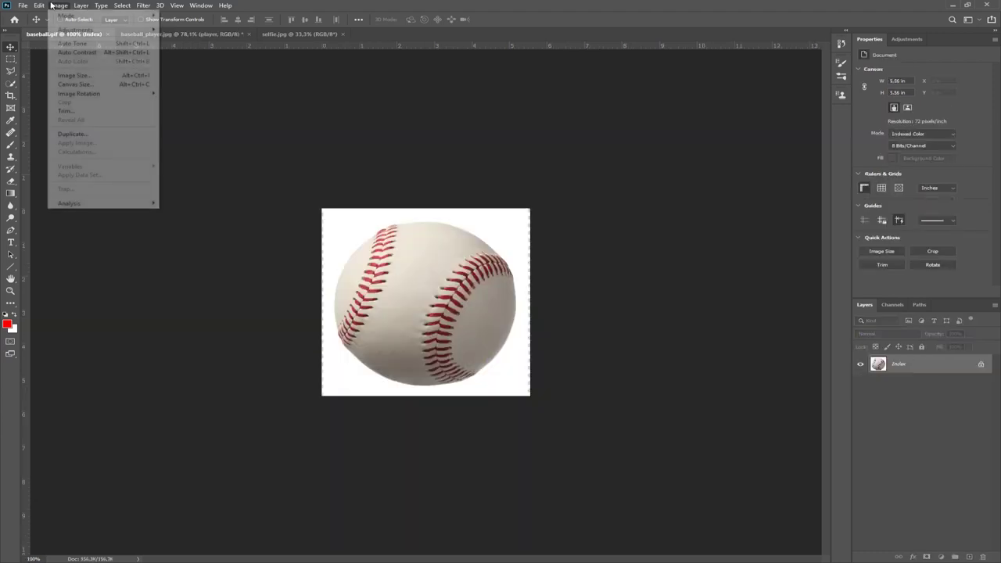
mouse_move(66, 16)
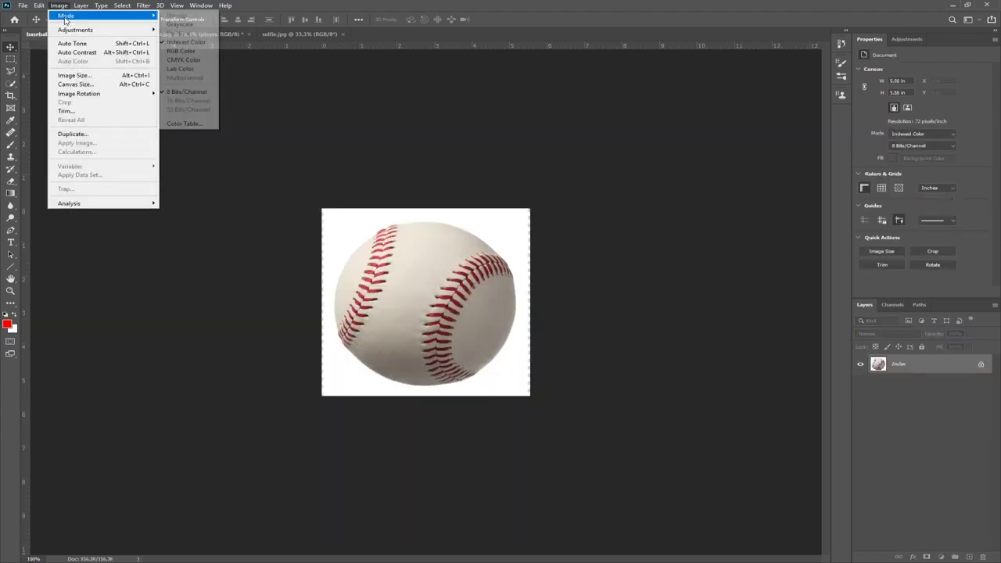
left_click(183, 51)
left_click_drag(444, 329, 224, 206)
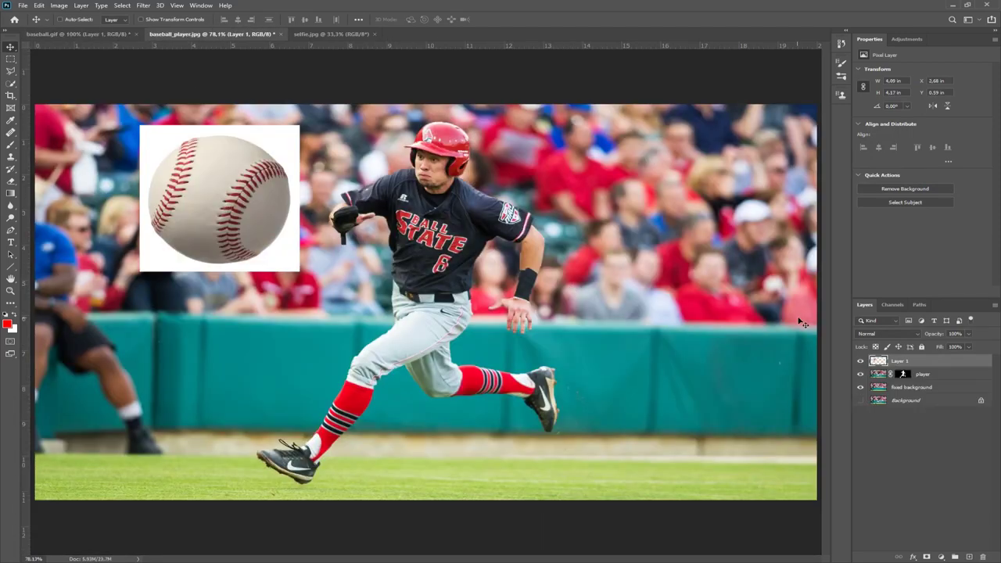
- Name the new ball layer "baseball" and move it to about X 3.07 in, Y 1.46 in
double_click(900, 361)
type("baseball")
key("Return")
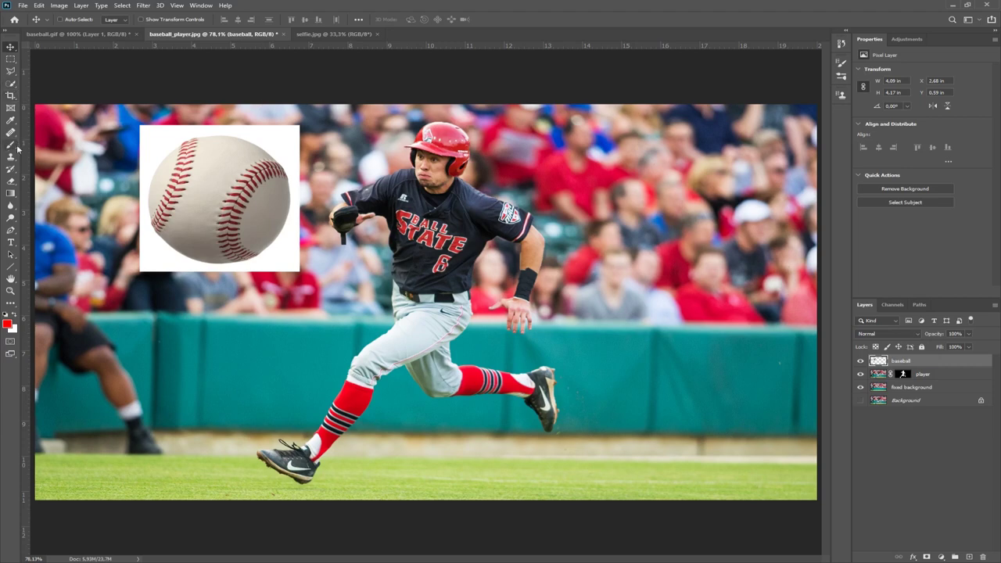
left_click_drag(229, 198, 245, 229)
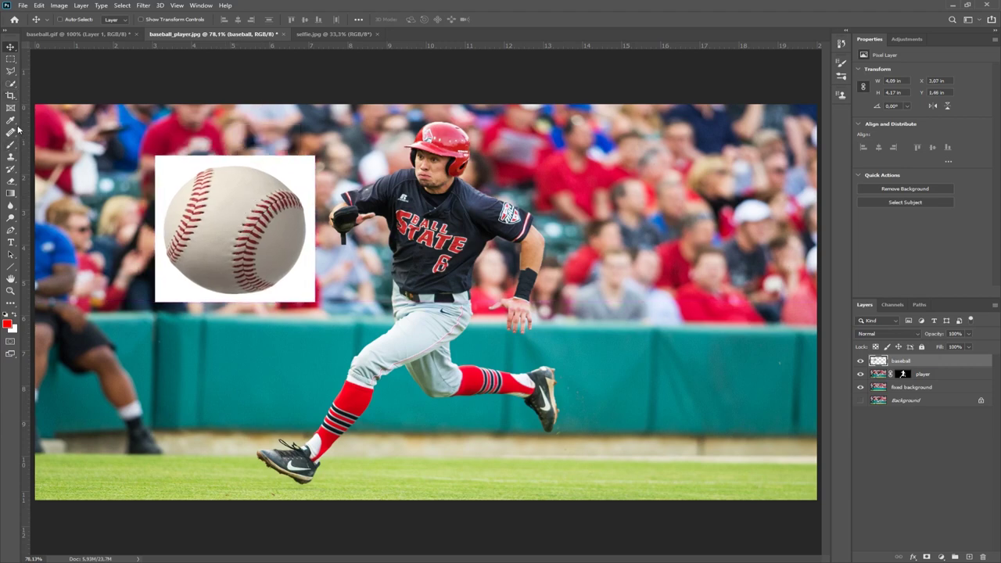
- Try to select the white area around the baseball with Quick Selection and Color Range, and clear the selection
left_click(11, 84)
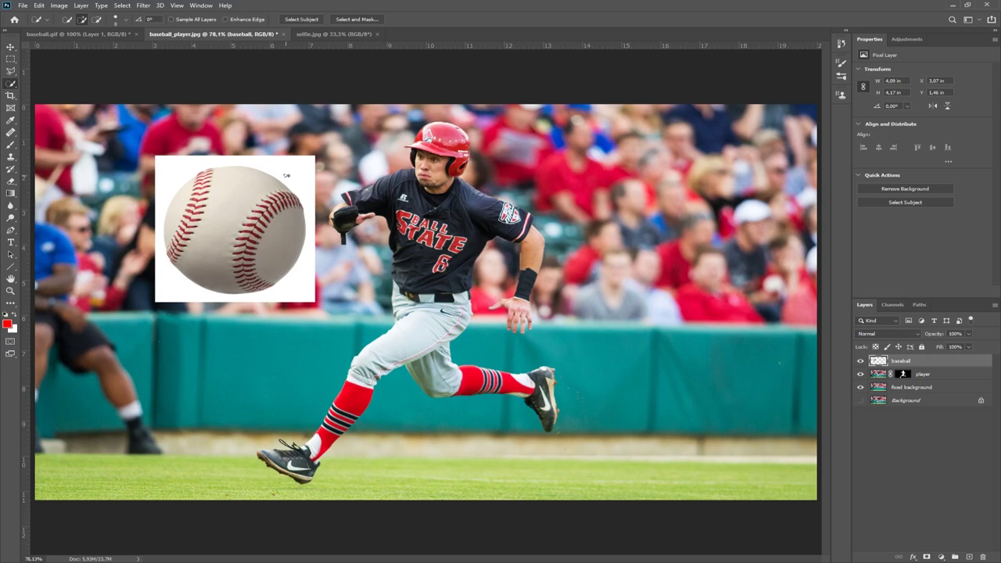
left_click_drag(286, 175, 306, 196)
mouse_move(310, 233)
left_mouse_down()
mouse_move(297, 283)
mouse_move(259, 302)
left_mouse_up()
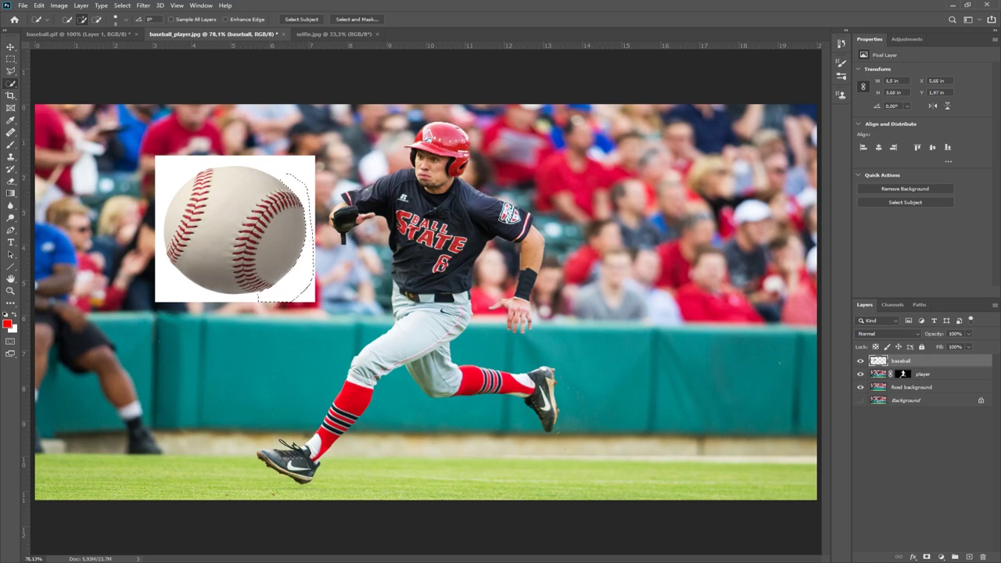
left_click(122, 6)
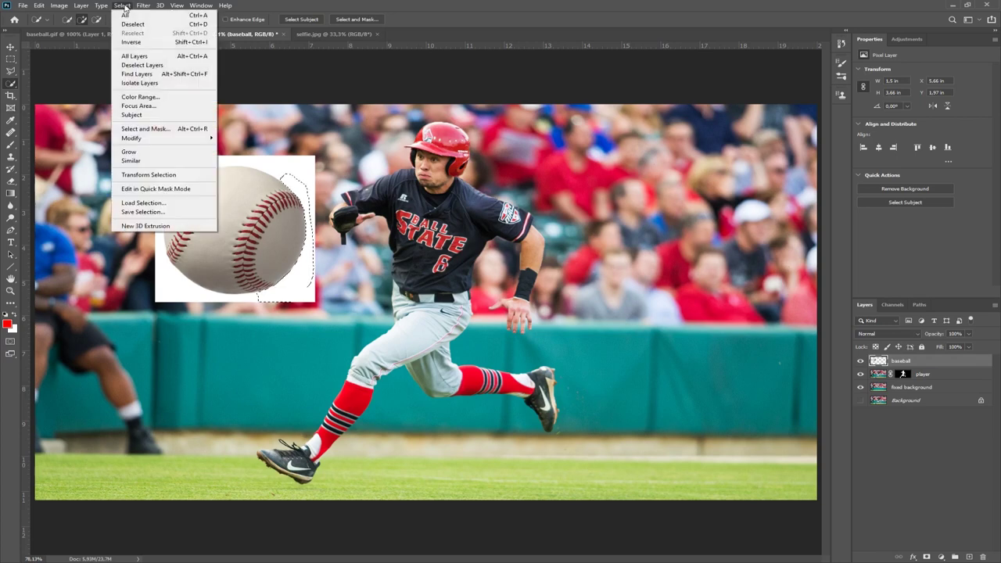
left_click(140, 97)
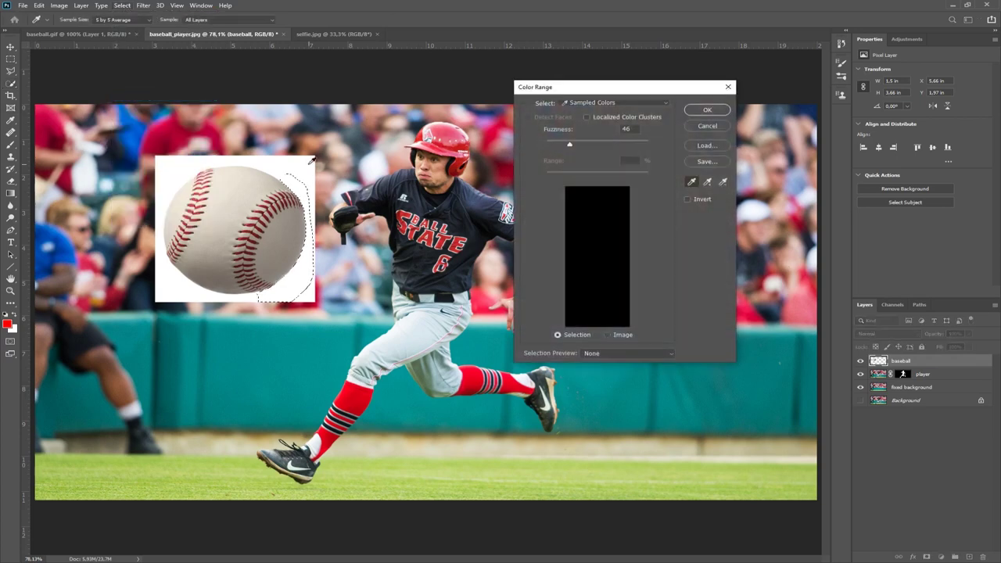
left_click(708, 125)
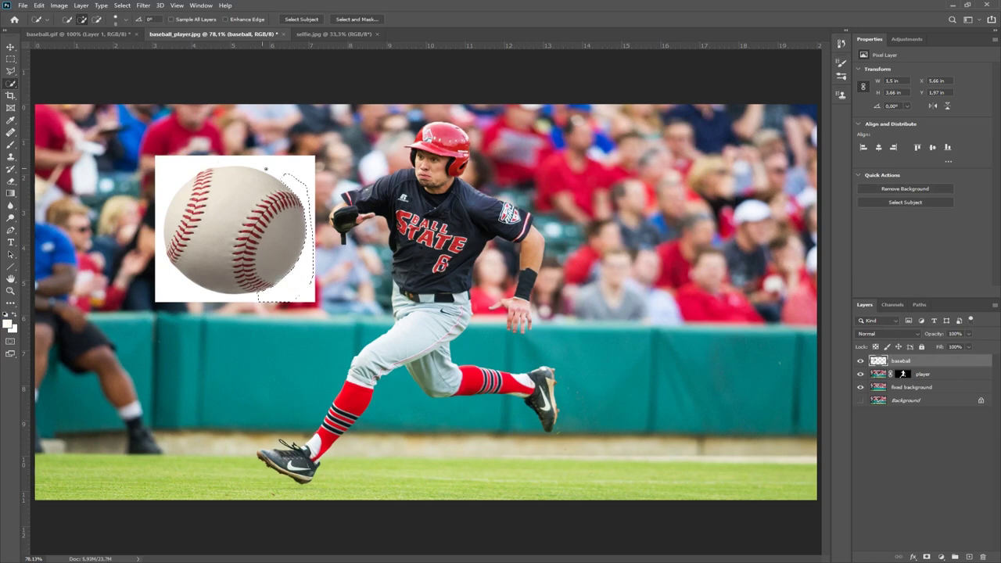
left_click(125, 6)
left_click(140, 97)
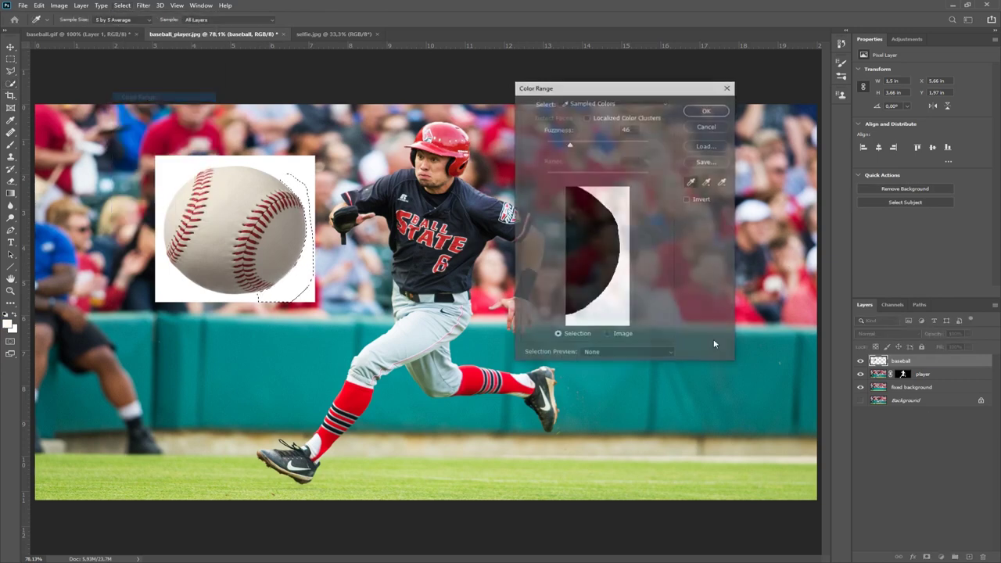
left_click(707, 110)
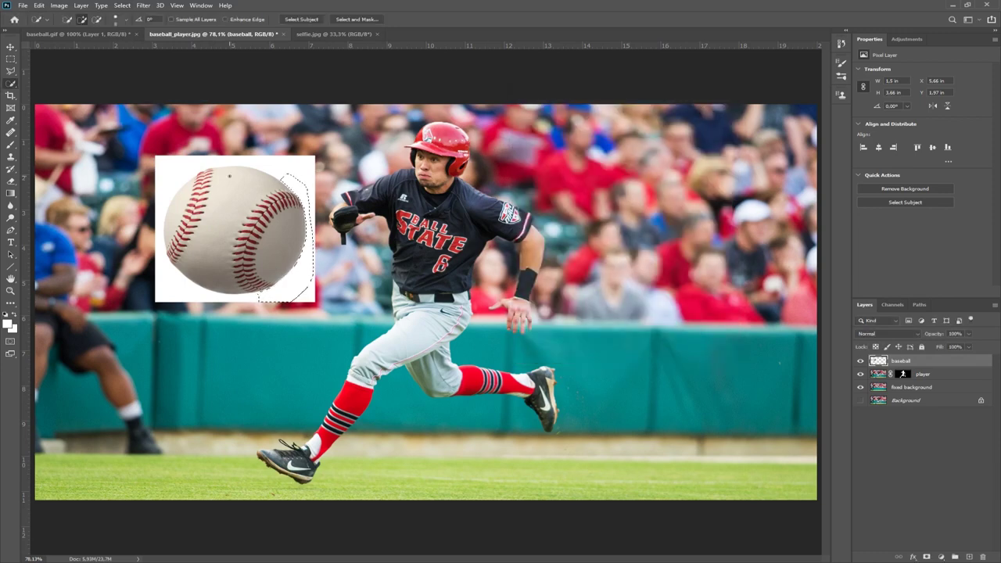
key("ctrl+d")
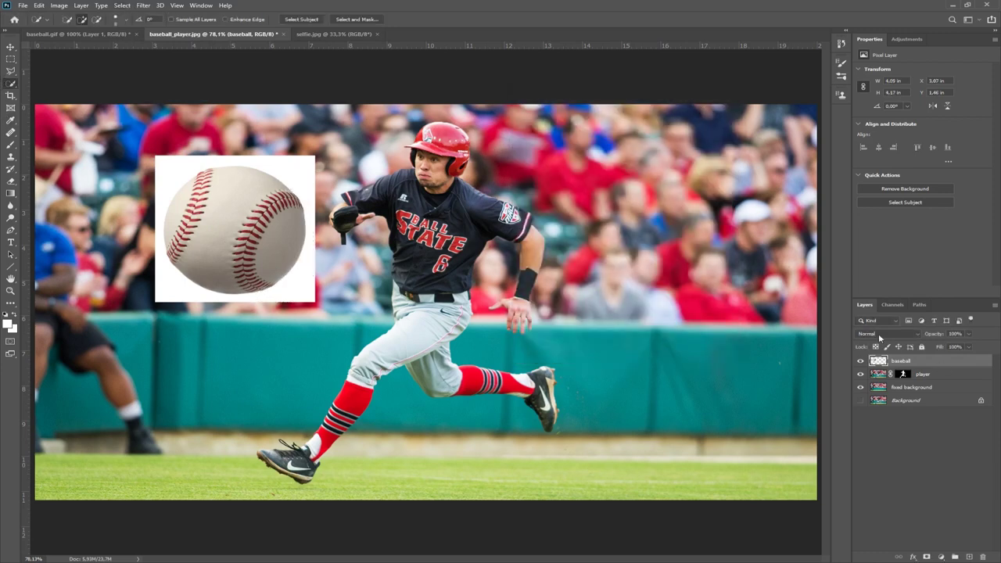
left_click(123, 6)
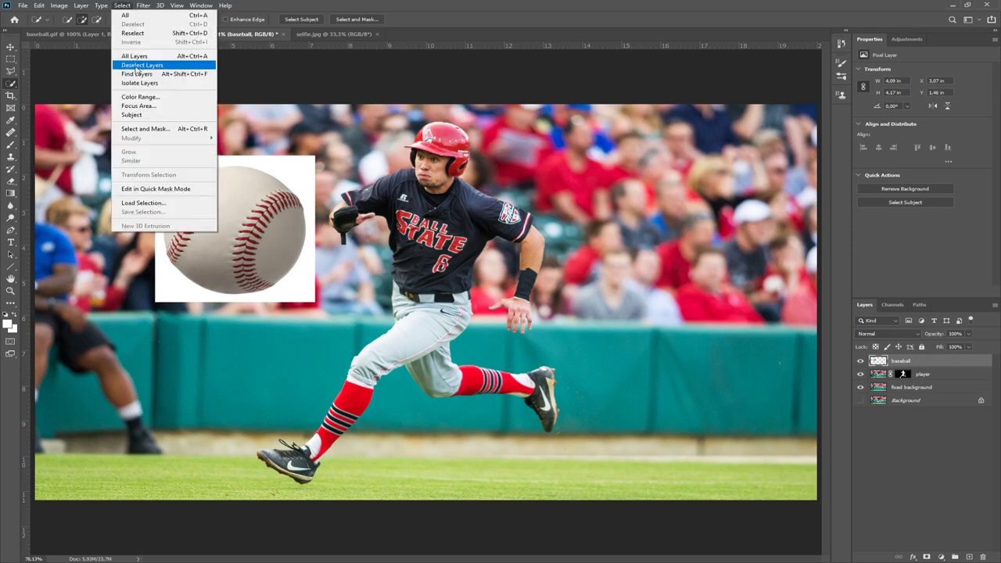
left_click(137, 97)
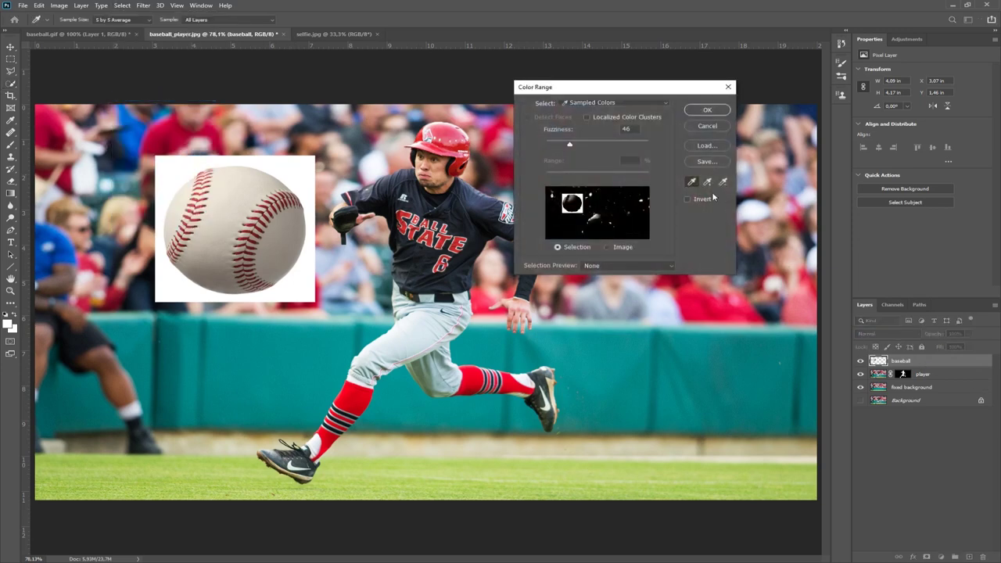
left_click(708, 126)
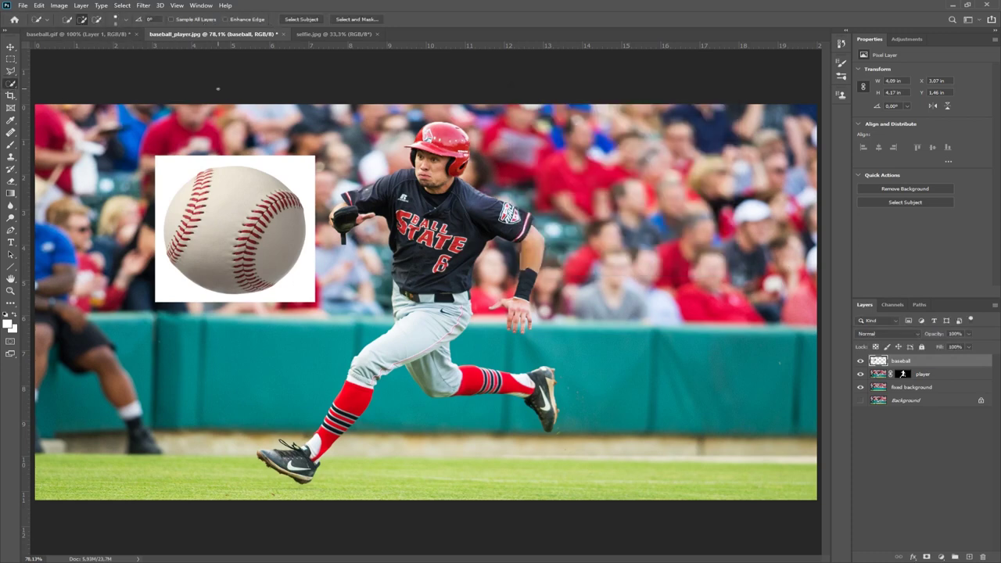
- Select the white background around the baseball with the Magic Wand at tolerance 32, delete it and clear the selection
right_click(12, 88)
left_click(58, 101)
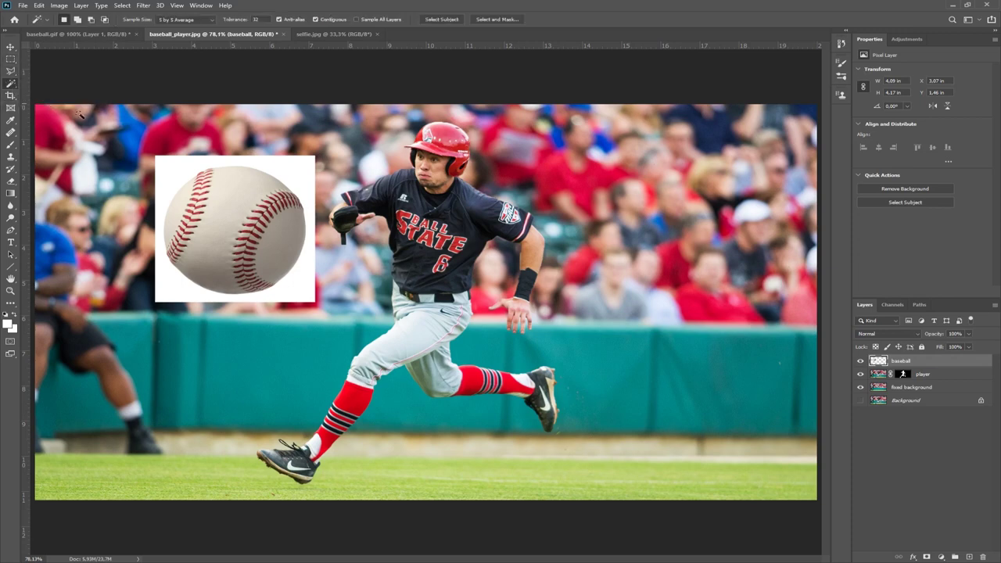
left_click(304, 176)
key("Delete")
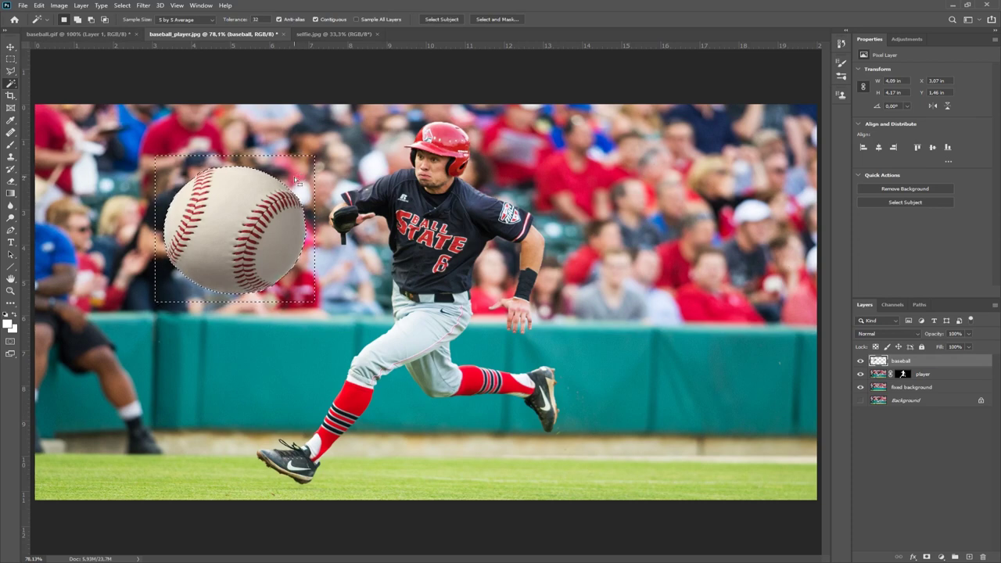
key("ctrl+d")
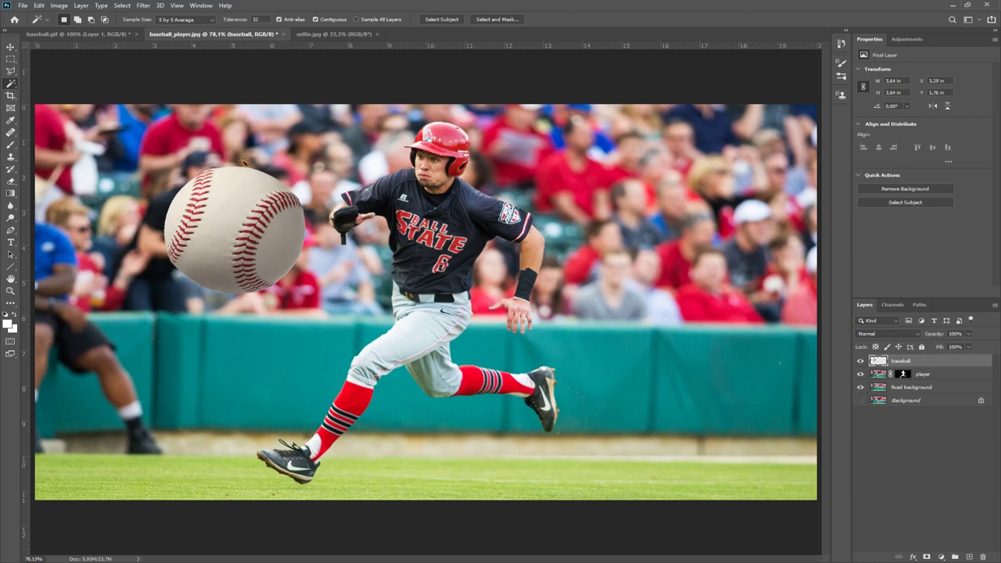
- Move the cut-out baseball in front of the crowd to about X 3.57 in, Y 1.99 in
left_click(10, 47)
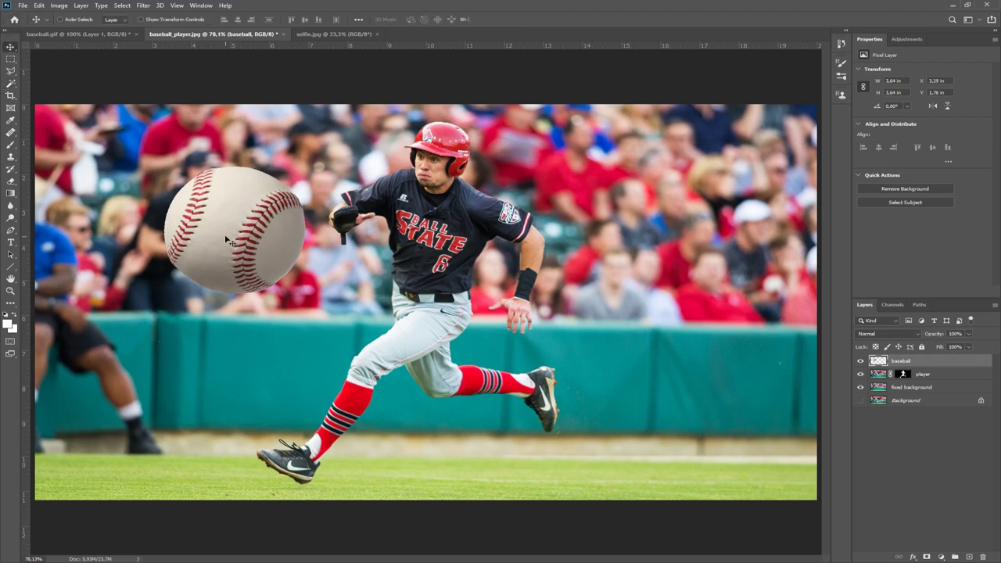
left_click_drag(228, 242, 239, 251)
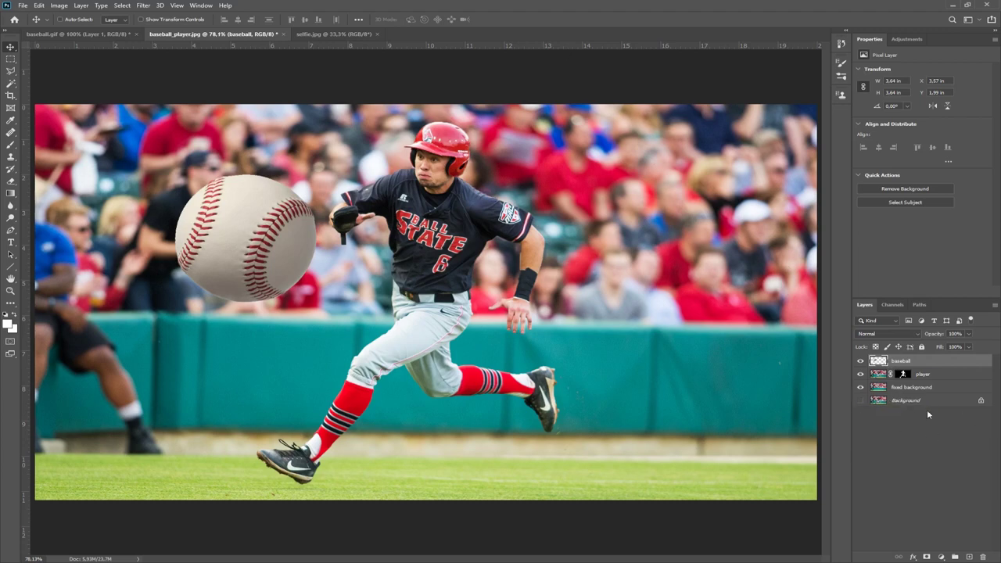
- Save the layered image as the Photoshop file baseball_player.psd in the Part 8 - Parallax Effect folder, with layers included
left_click(24, 5)
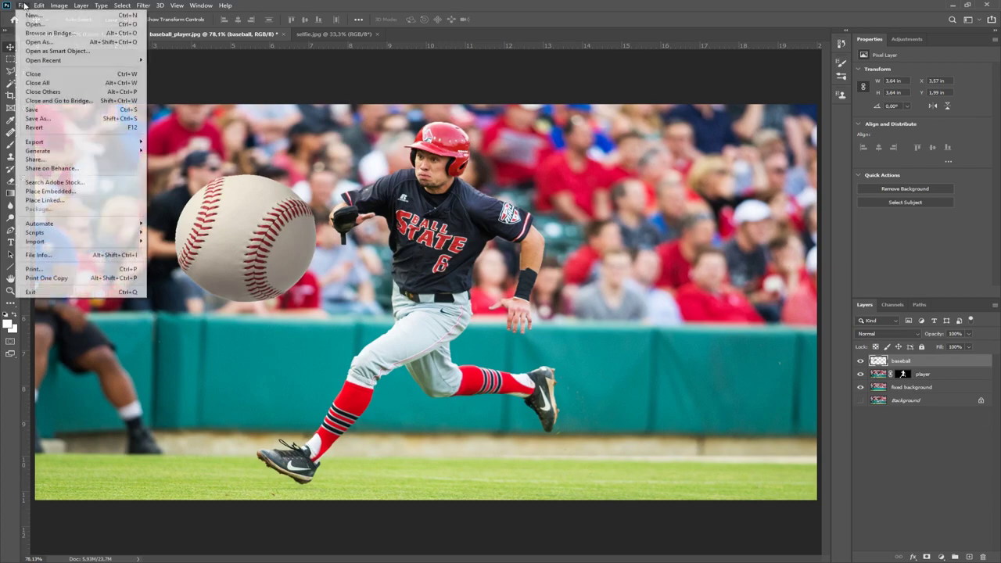
left_click(39, 121)
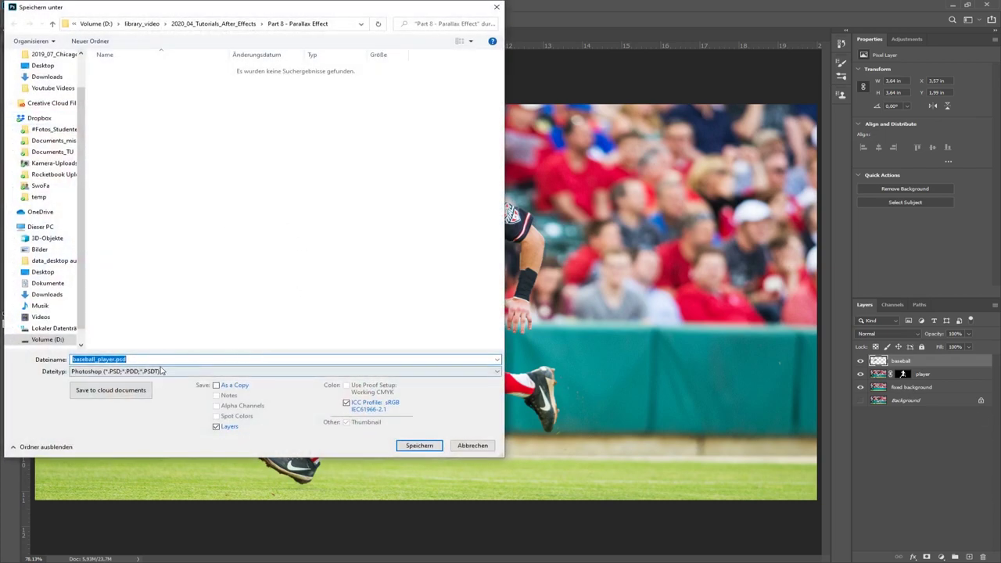
left_click(110, 359)
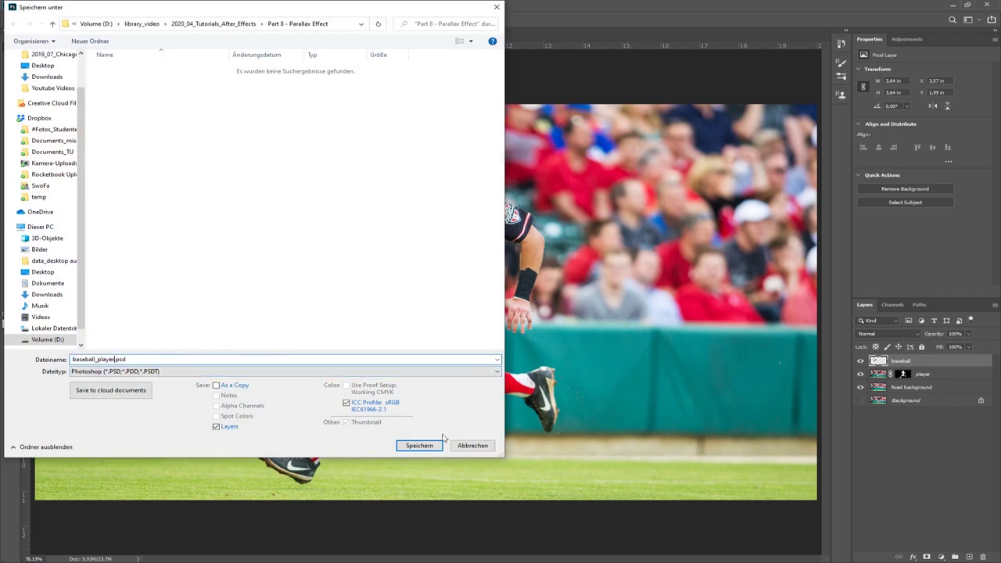
left_click(417, 446)
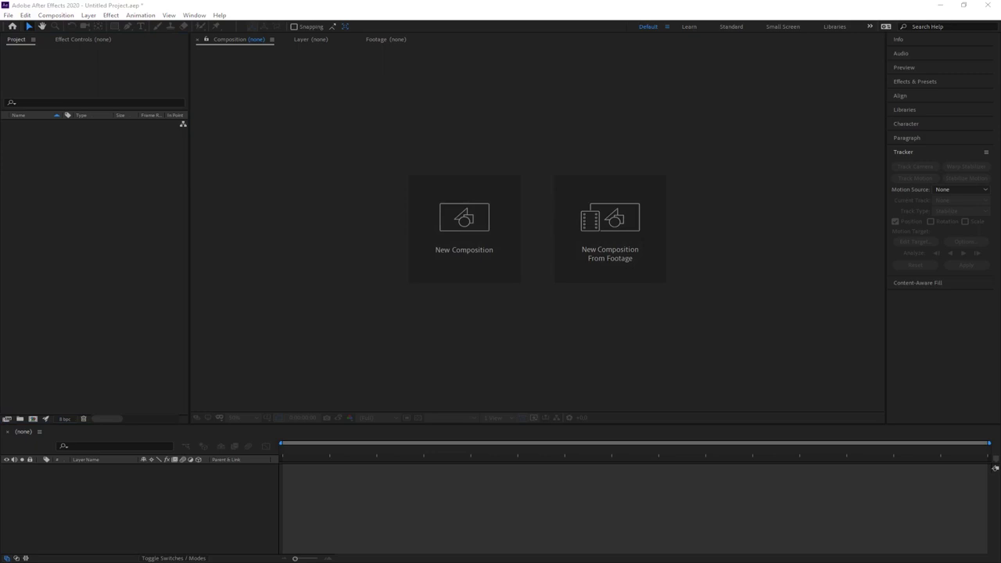
- Switch to After Effects and import baseball_player.psd as a Composition with editable layer styles
left_click_drag(0, 227, 69, 196)
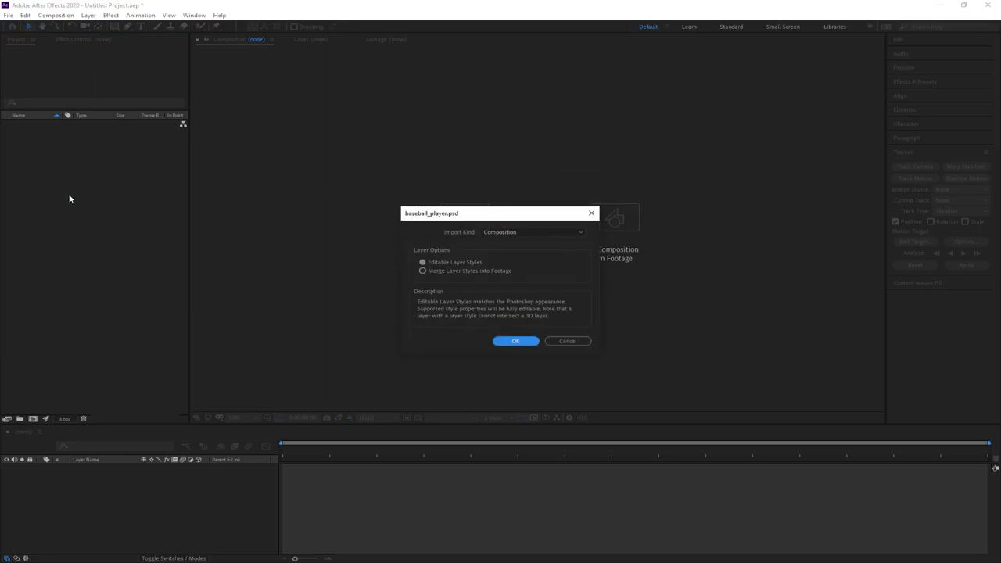
left_click(553, 230)
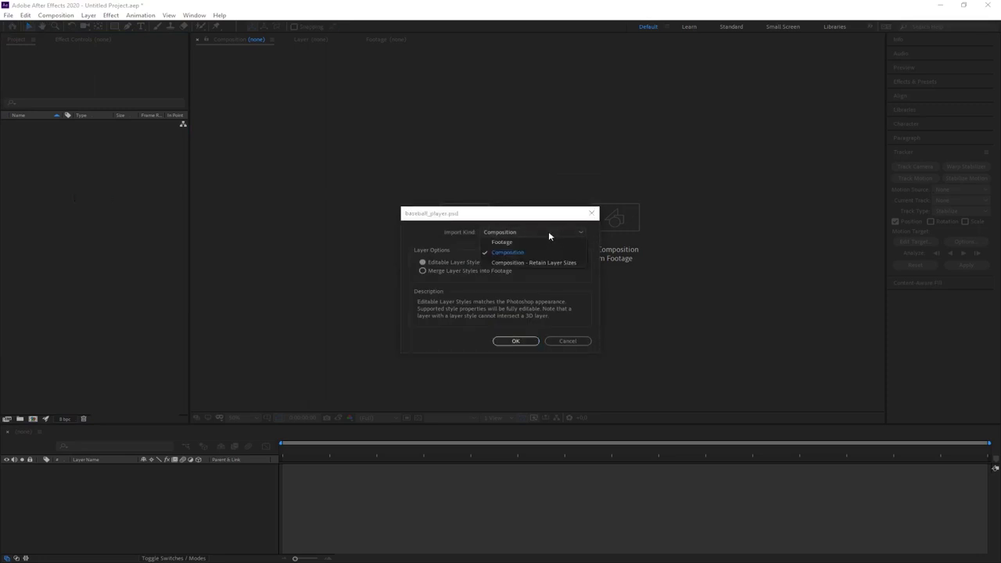
left_click(507, 253)
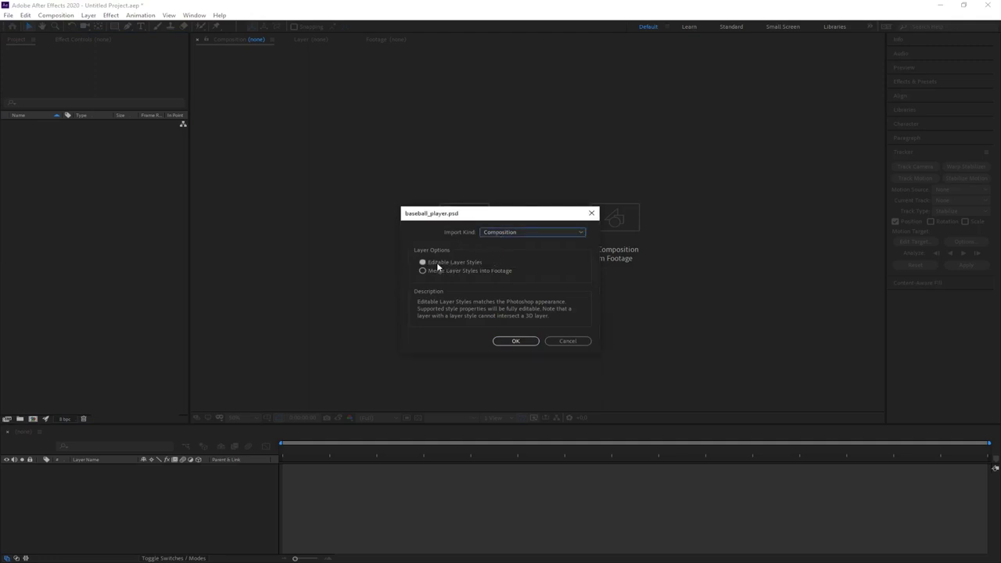
left_click(516, 342)
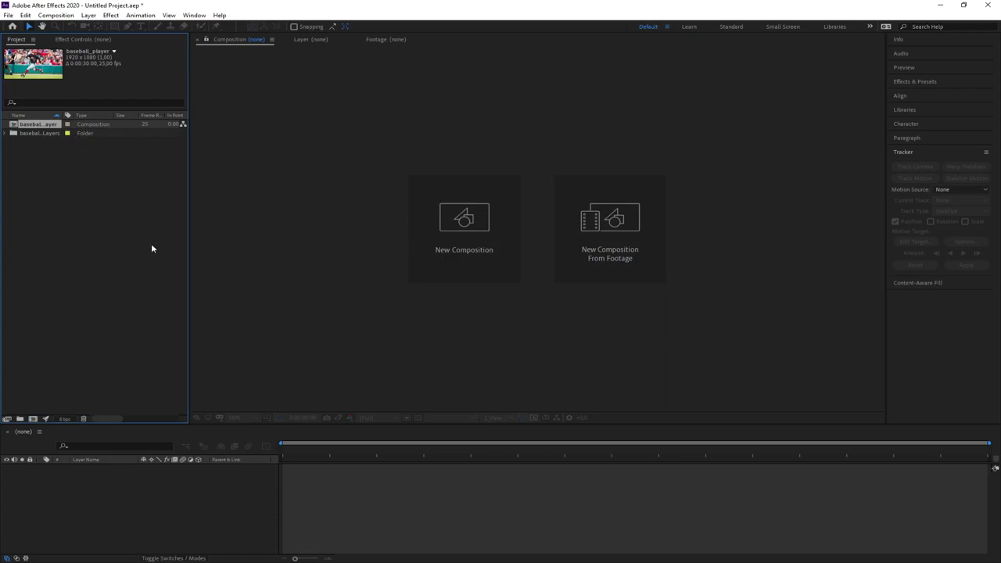
- Expand the imported layers folder and examine the footage options available for the fixed background file, including reloading
left_click(72, 187)
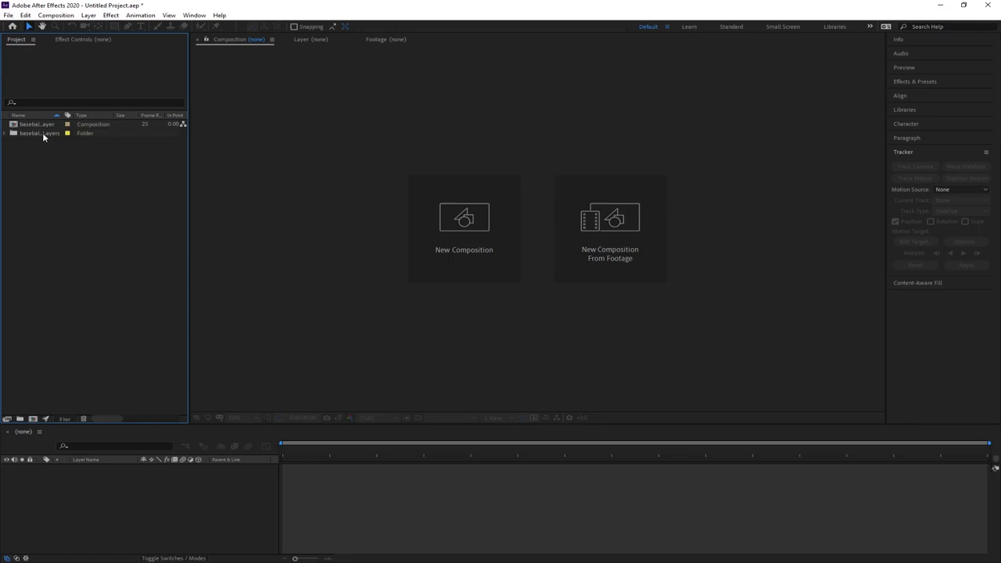
left_click(5, 134)
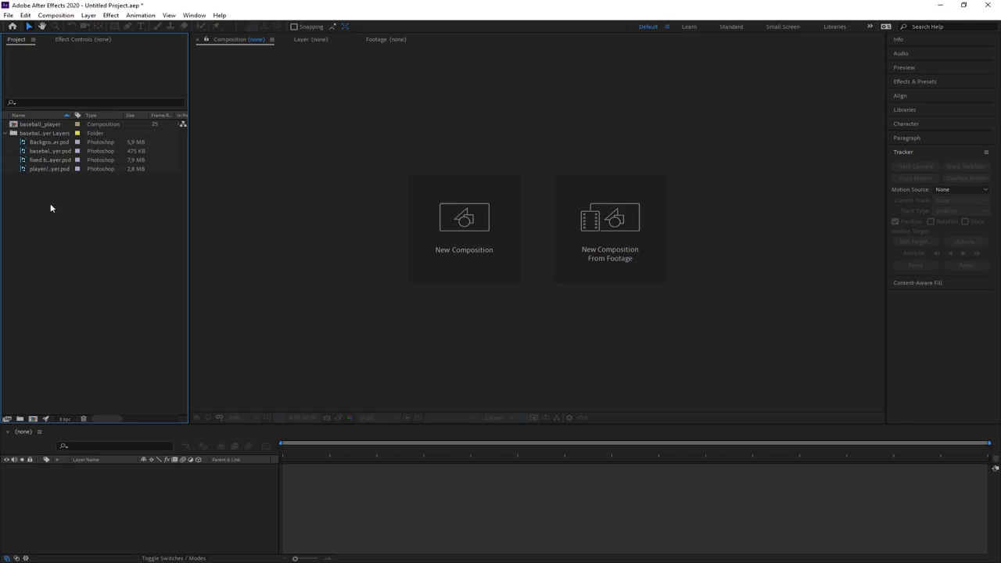
left_click(40, 161)
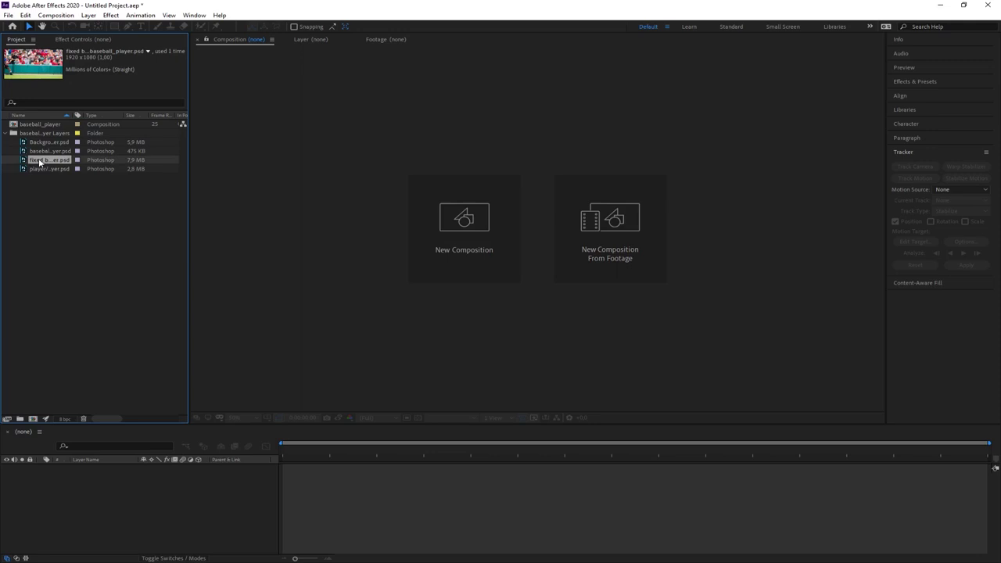
right_click(40, 162)
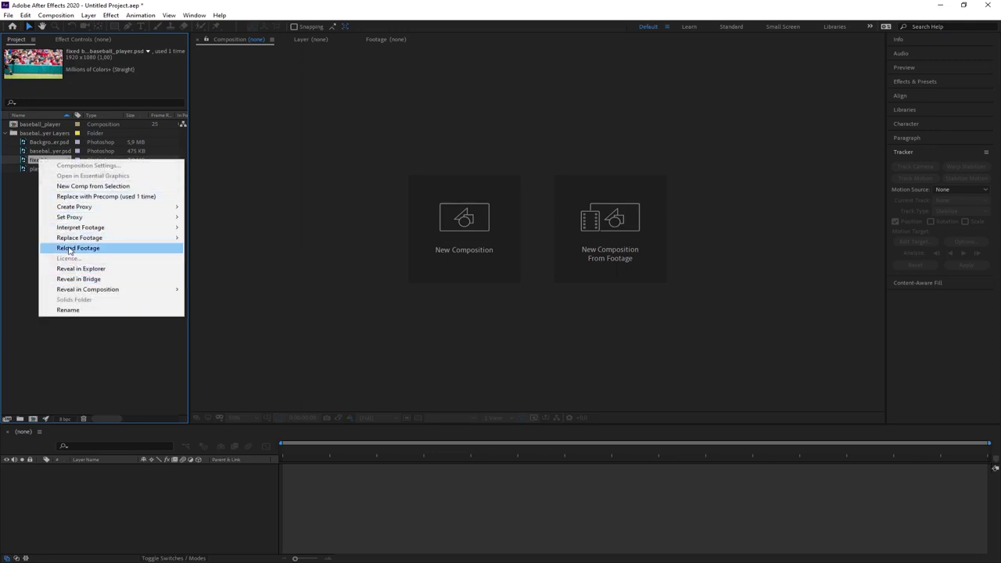
left_click(75, 360)
- Open the baseball_player composition and show it in a single view at 50% magnification
left_click(39, 126)
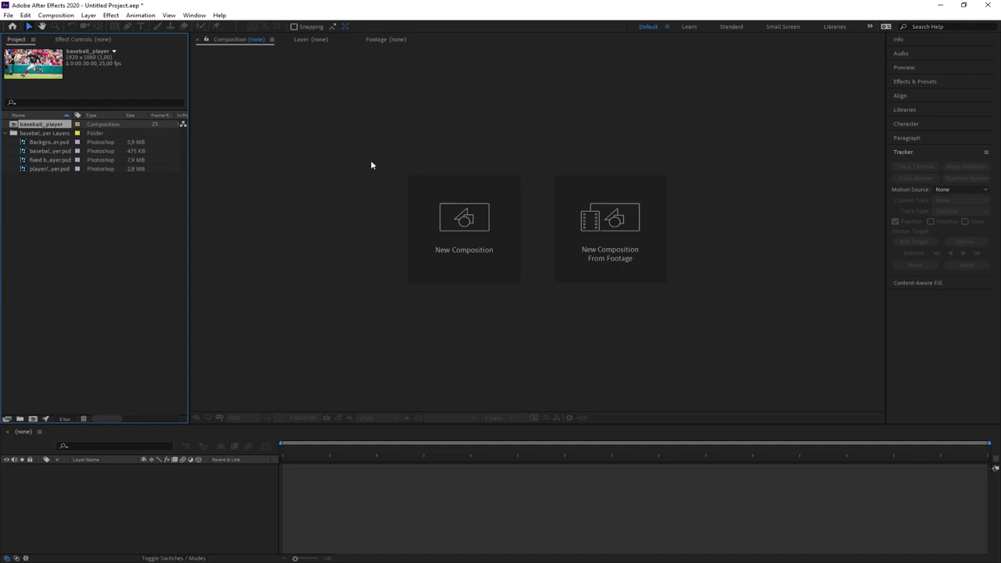
double_click(41, 125)
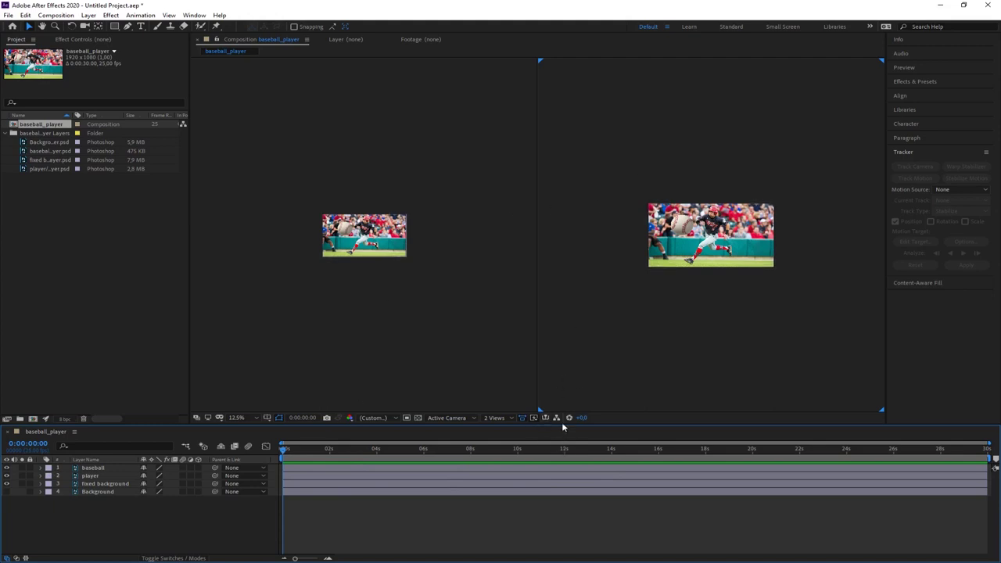
left_click(499, 418)
left_click(503, 428)
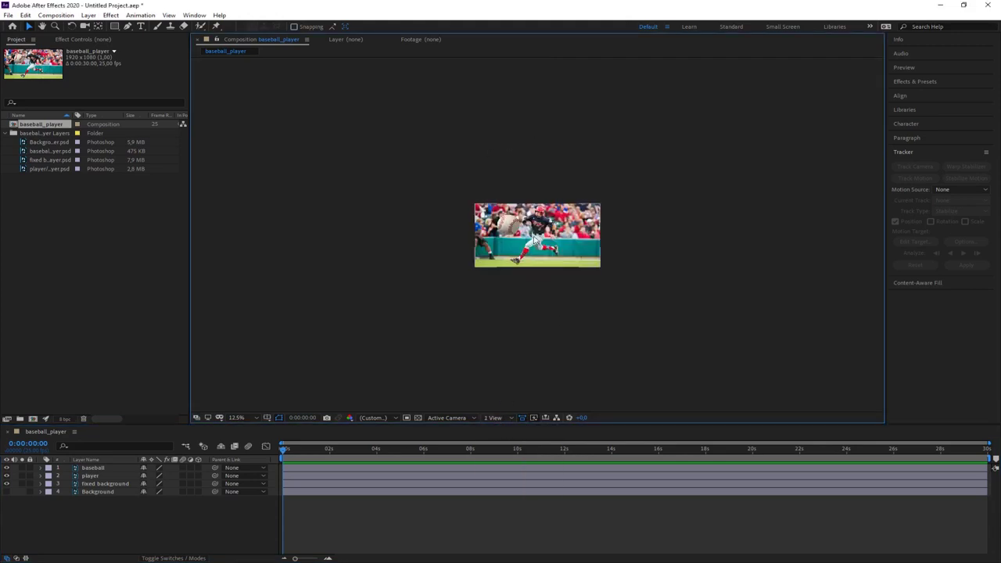
key("period")
key("period")
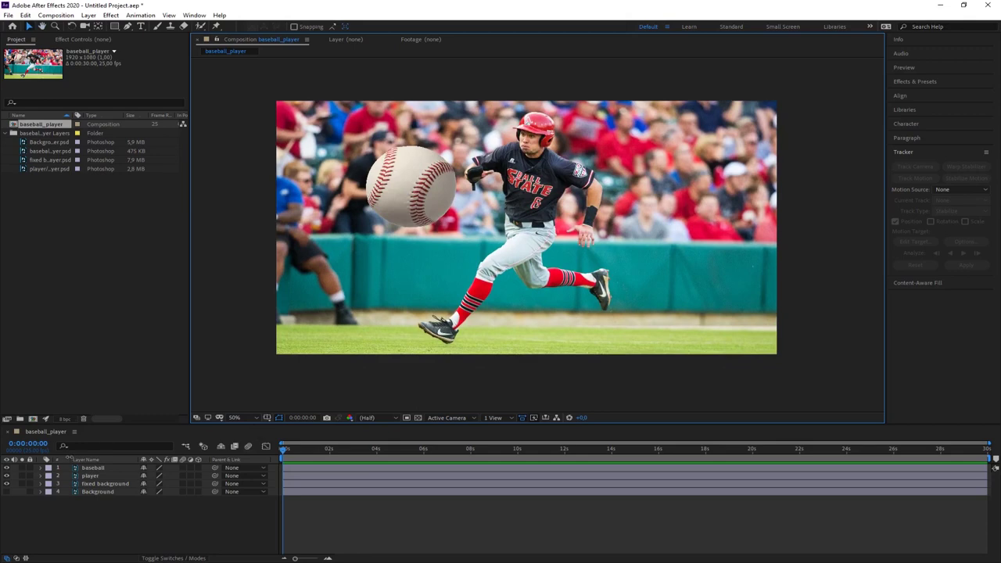
- Delete the original Background layer from the composition and make the baseball, player and fixed background layers 3D
left_click(94, 493)
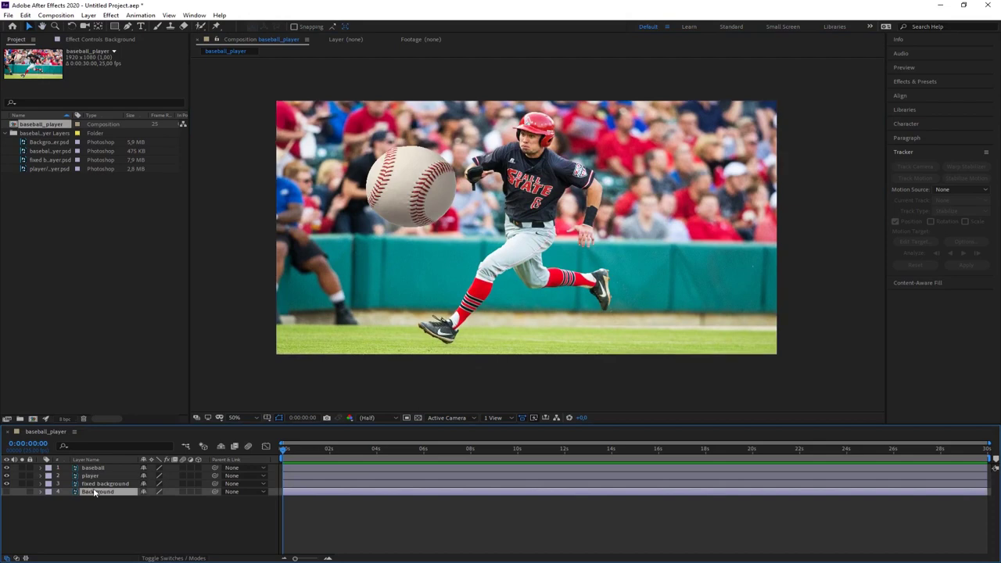
key("Delete")
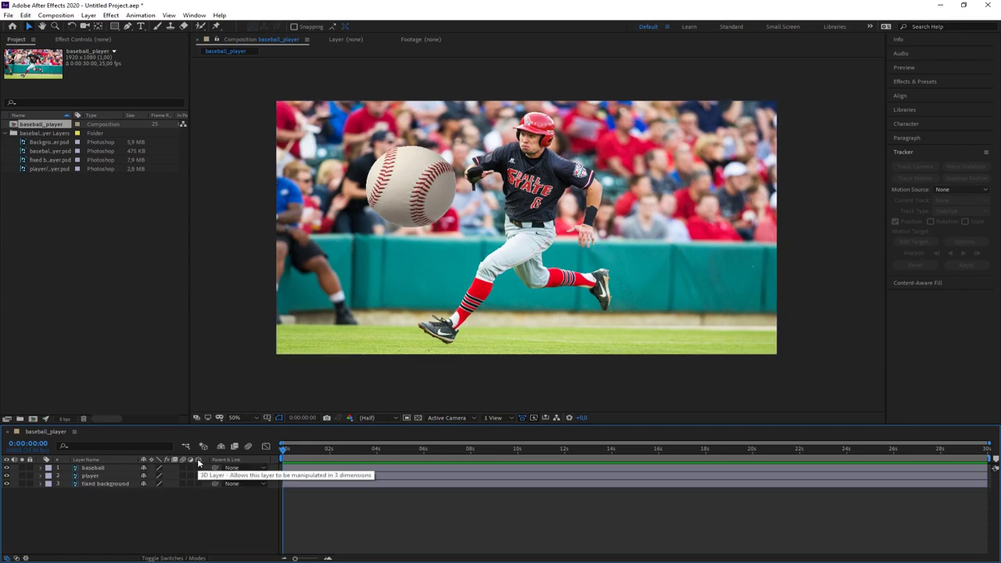
left_click_drag(199, 467, 199, 483)
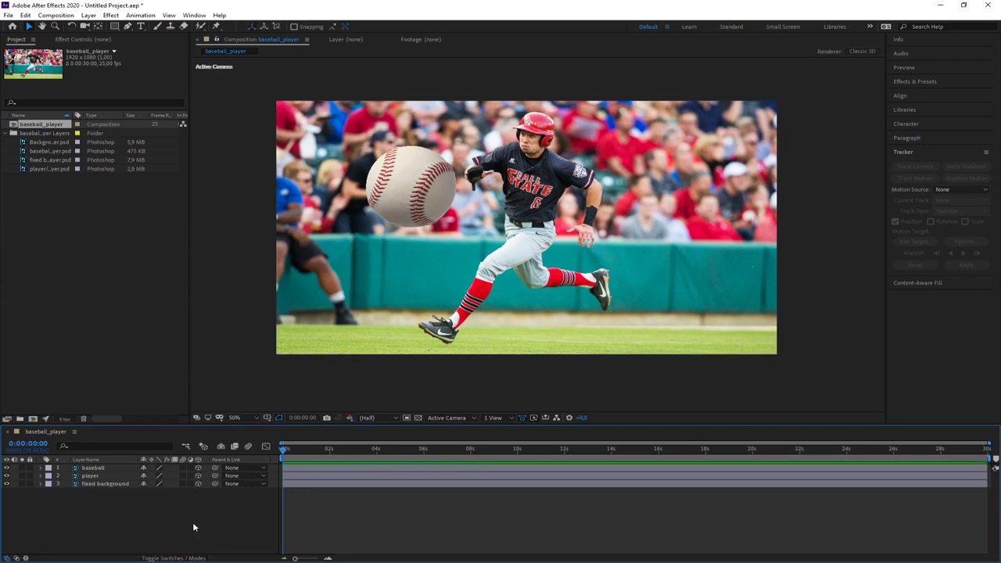
- Add a one-node camera named Camera 1 with the 24mm preset and depth of field enabled
left_click(89, 16)
mouse_move(103, 29)
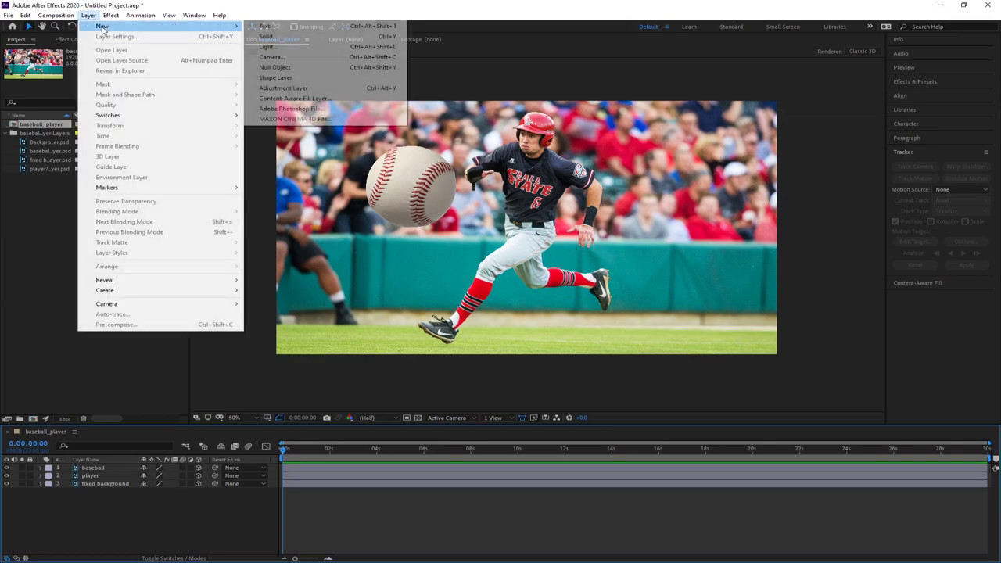
left_click(270, 58)
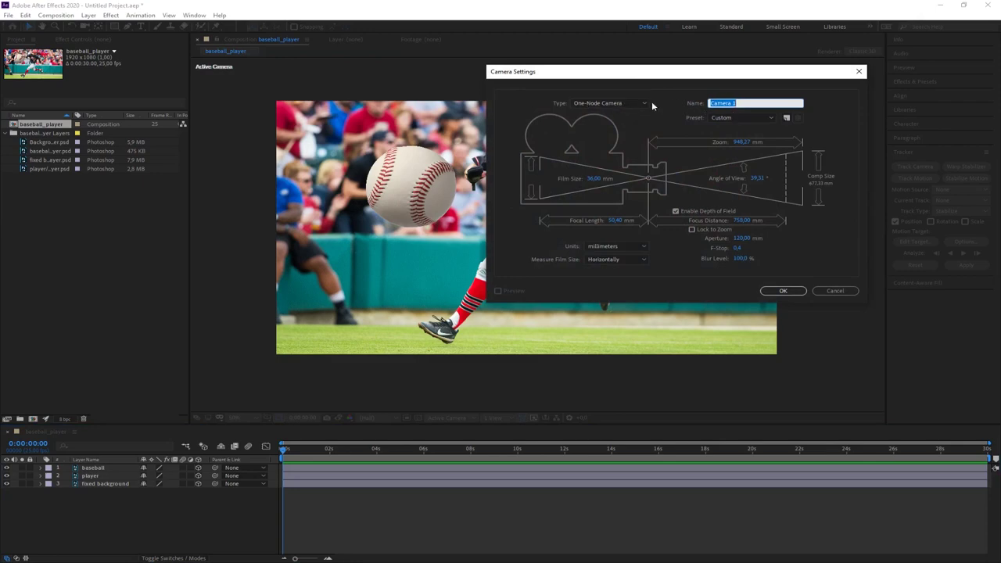
left_click(742, 119)
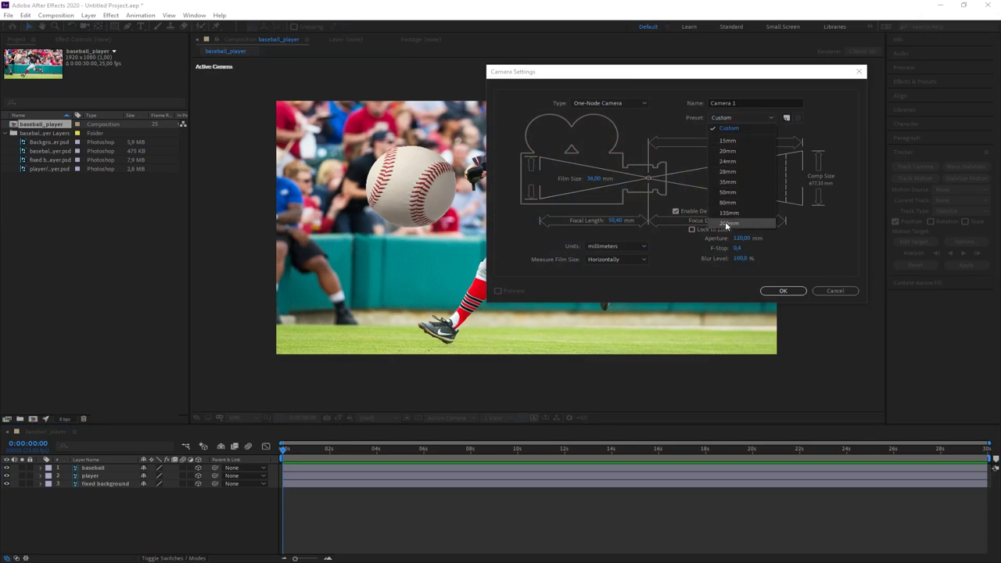
left_click(728, 162)
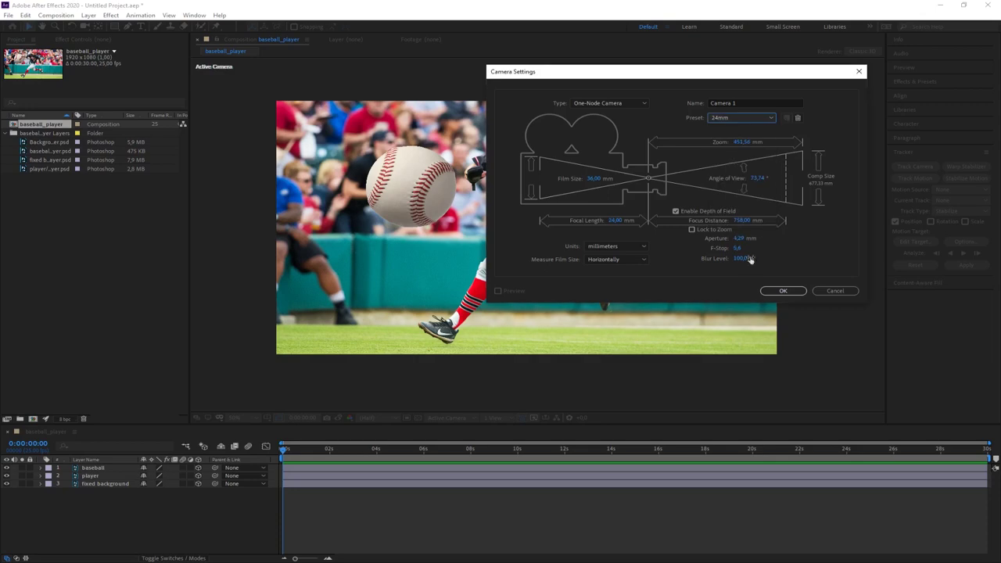
left_click(782, 291)
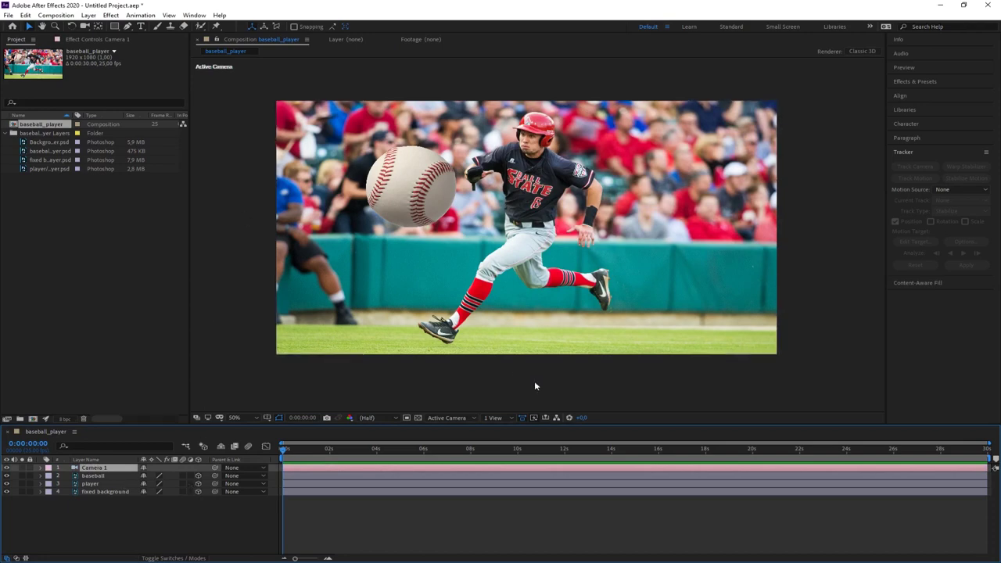
- Split the composition into two horizontal views, with Top at 16.7% beside Active Camera at 25%
left_click(510, 419)
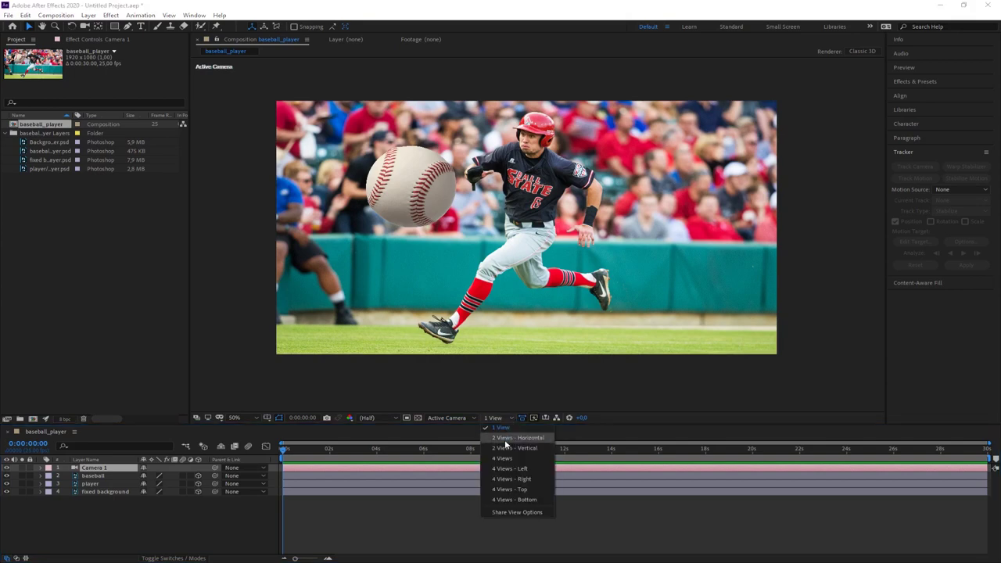
left_click(507, 443)
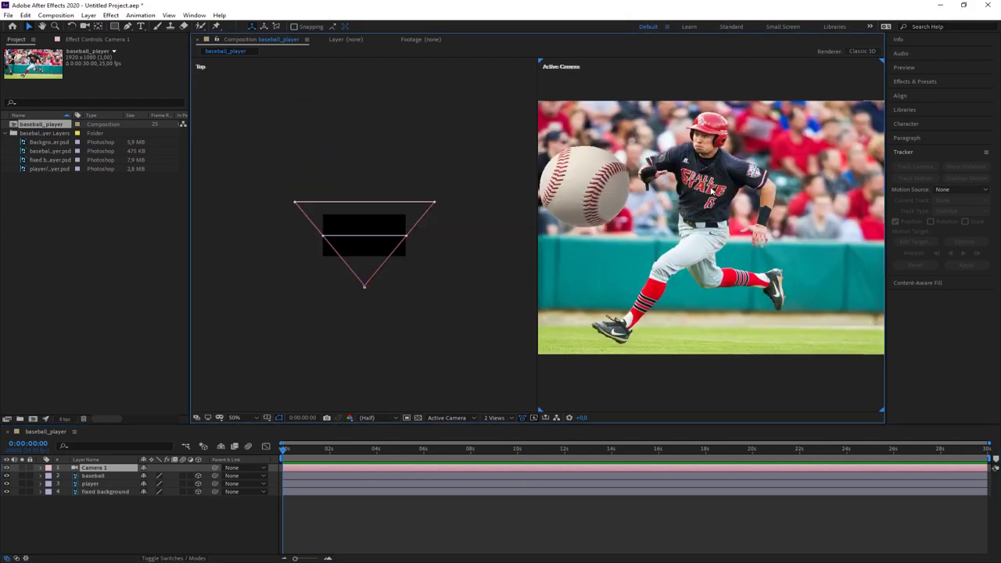
scroll(704, 195, "down", 2)
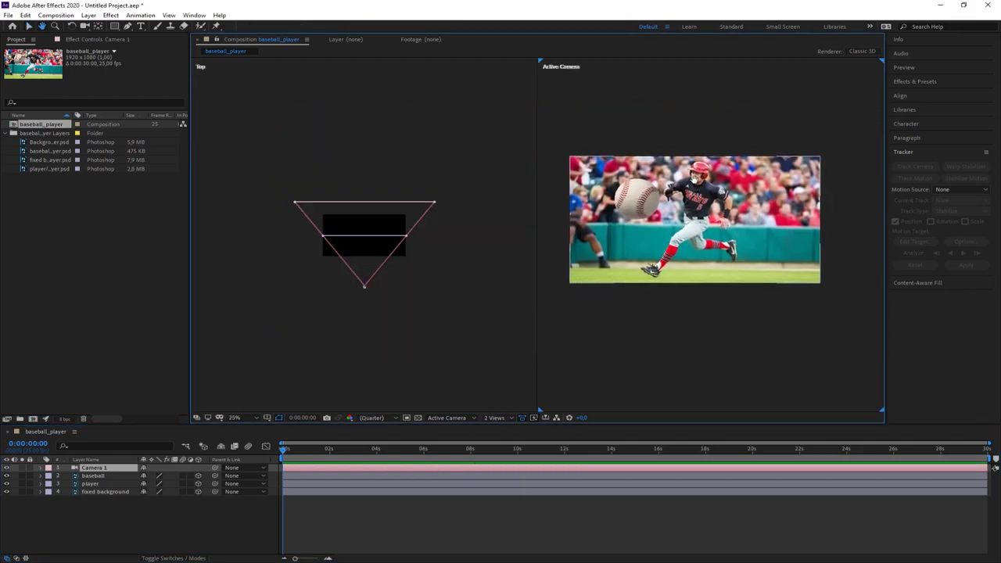
scroll(693, 162, "up", 2)
scroll(724, 176, "down", 2)
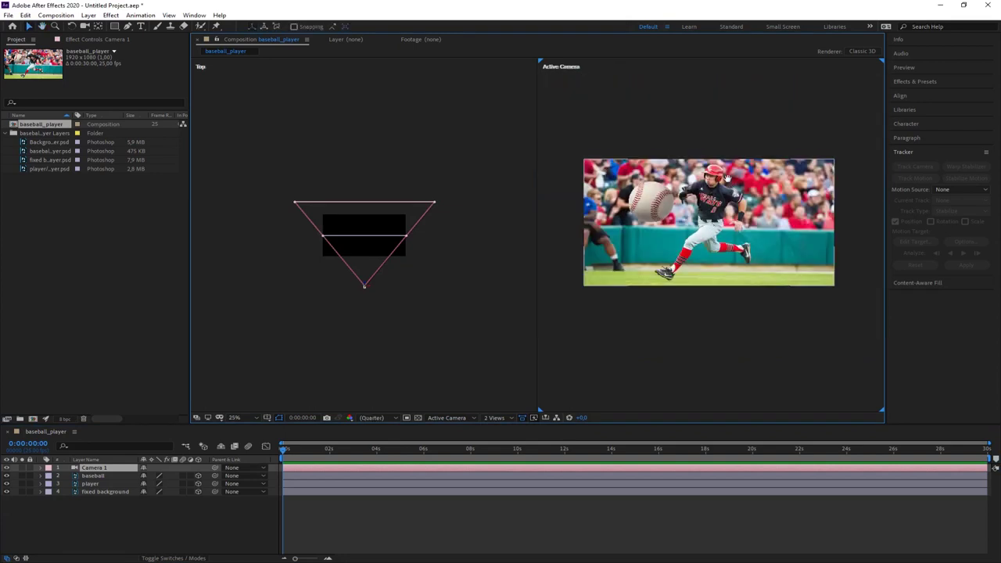
left_click_drag(728, 178, 724, 162)
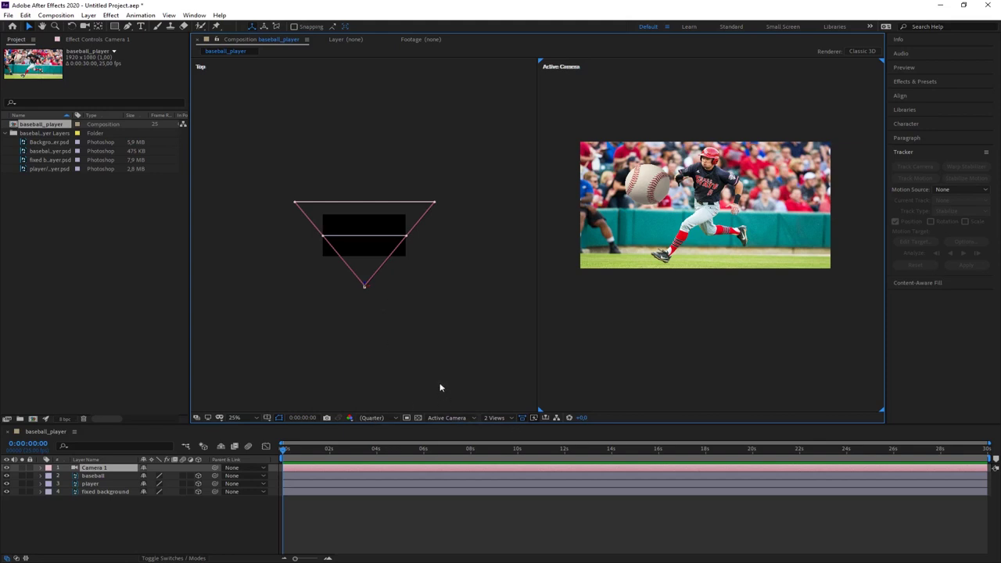
left_click(420, 332)
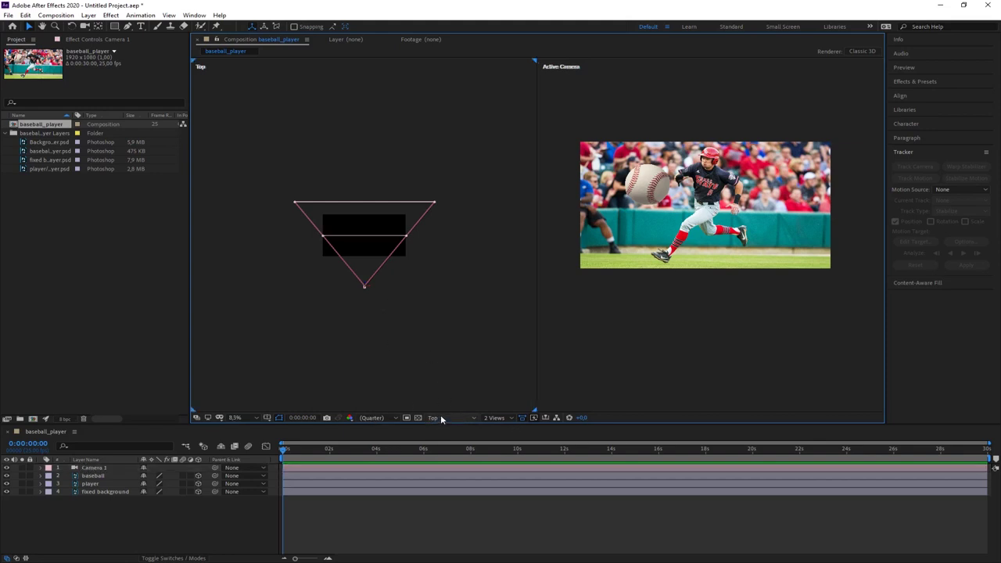
left_click(441, 419)
left_click(440, 472)
scroll(395, 296, "up", 2)
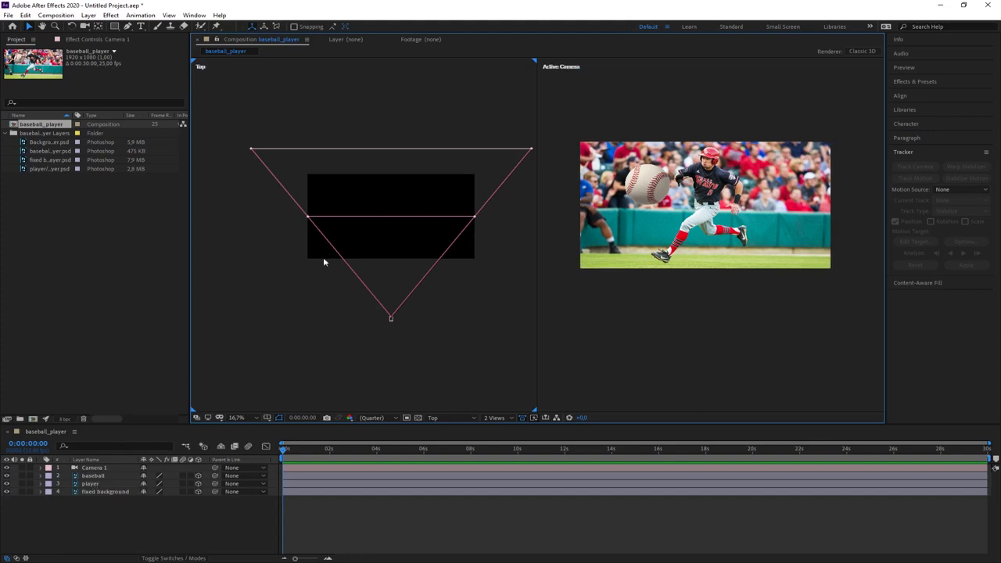
- Reveal the player layer's position and move the layer along Z toward the camera to about -348
left_click(91, 485)
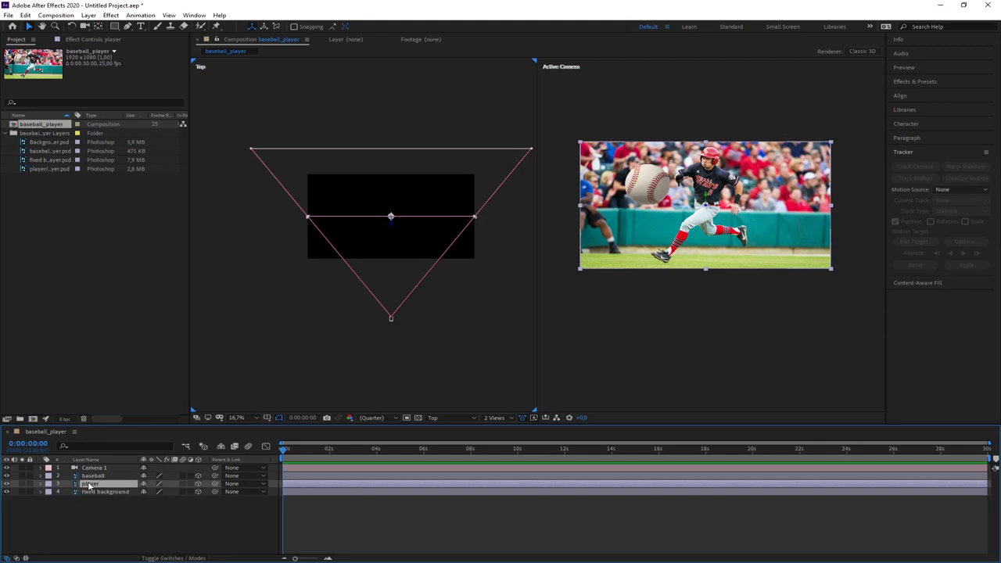
key("p")
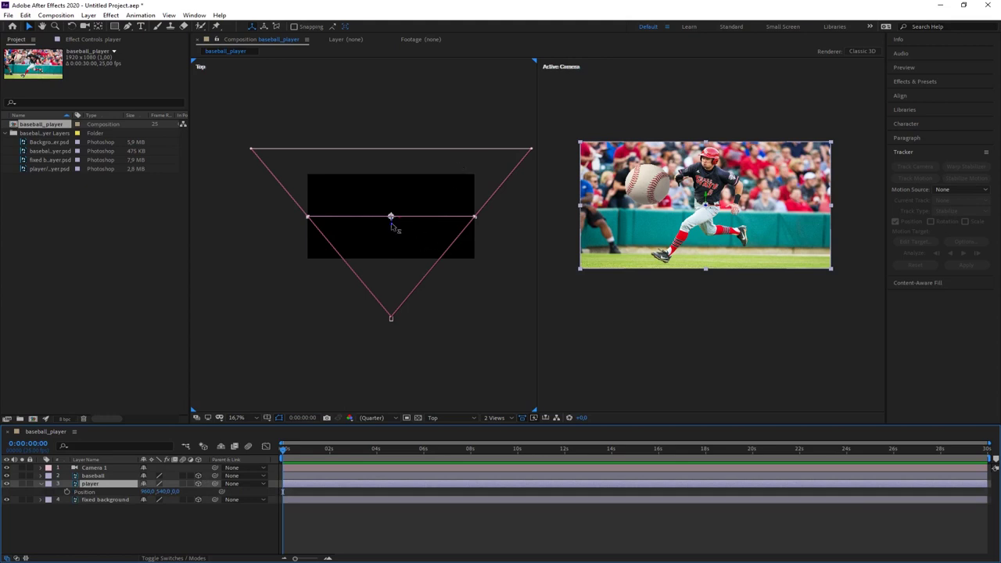
left_click_drag(391, 222, 396, 249)
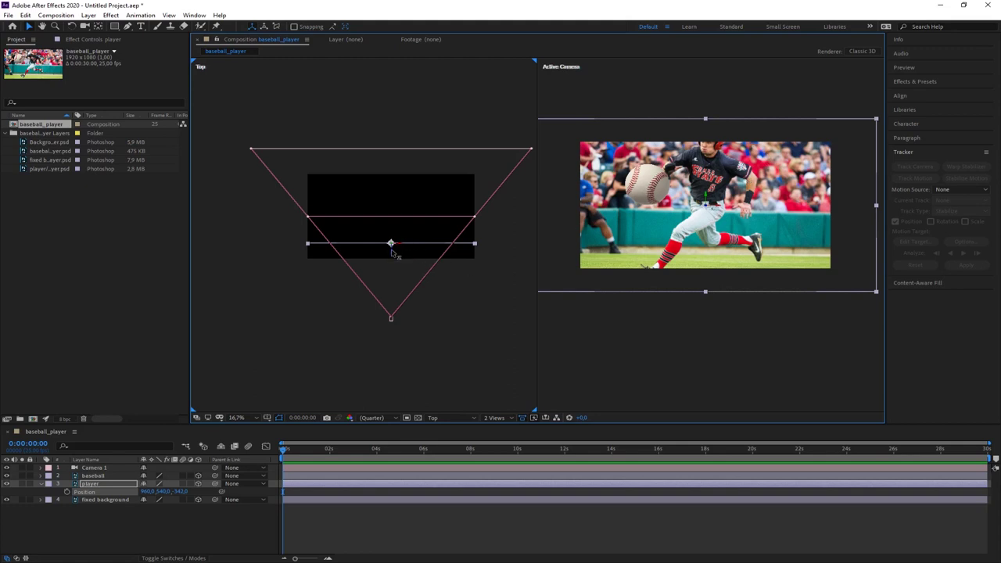
key("space")
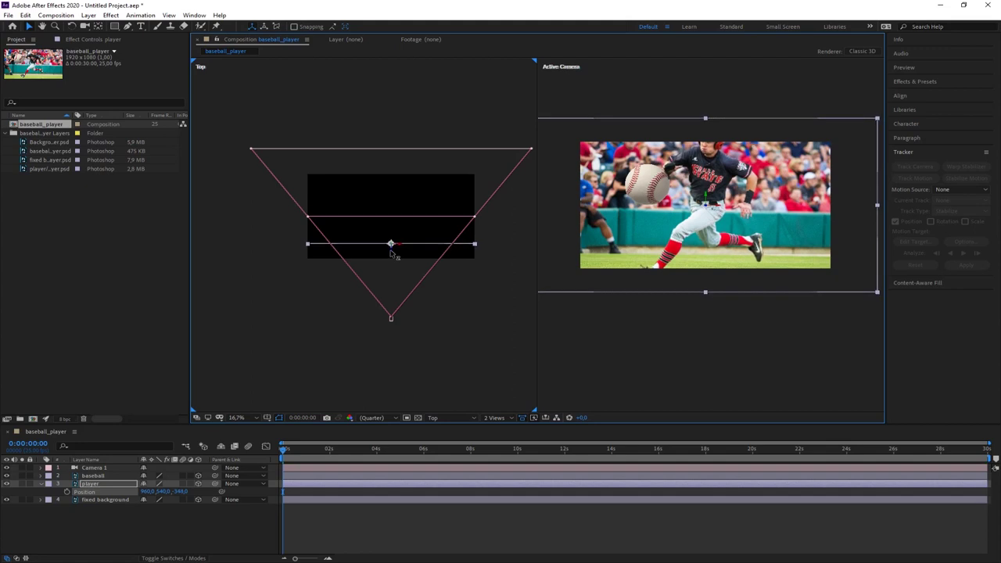
- Scale the player layer down to about 72% so it fits the frame in the Active Camera view
key("space")
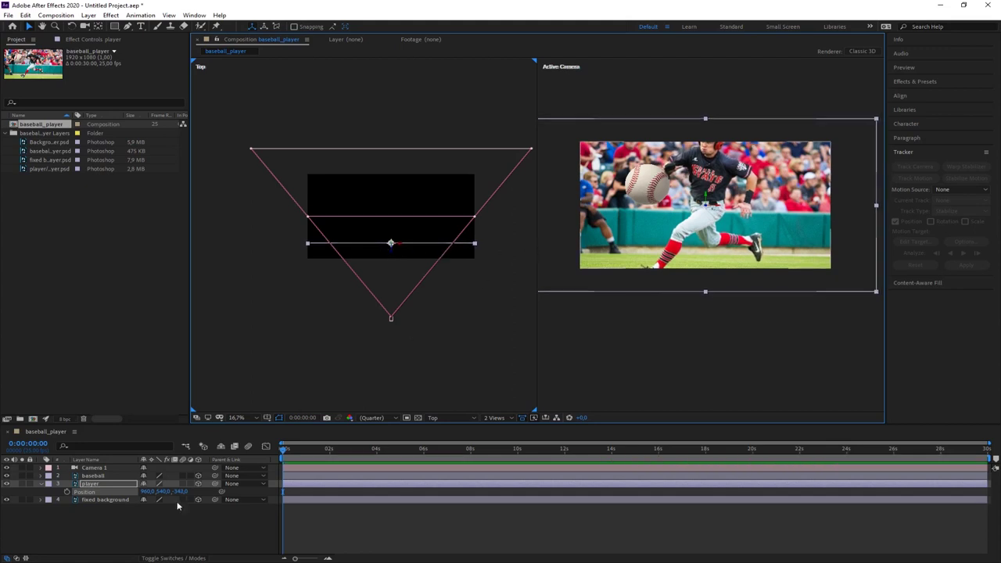
left_click(94, 475)
left_click(91, 484)
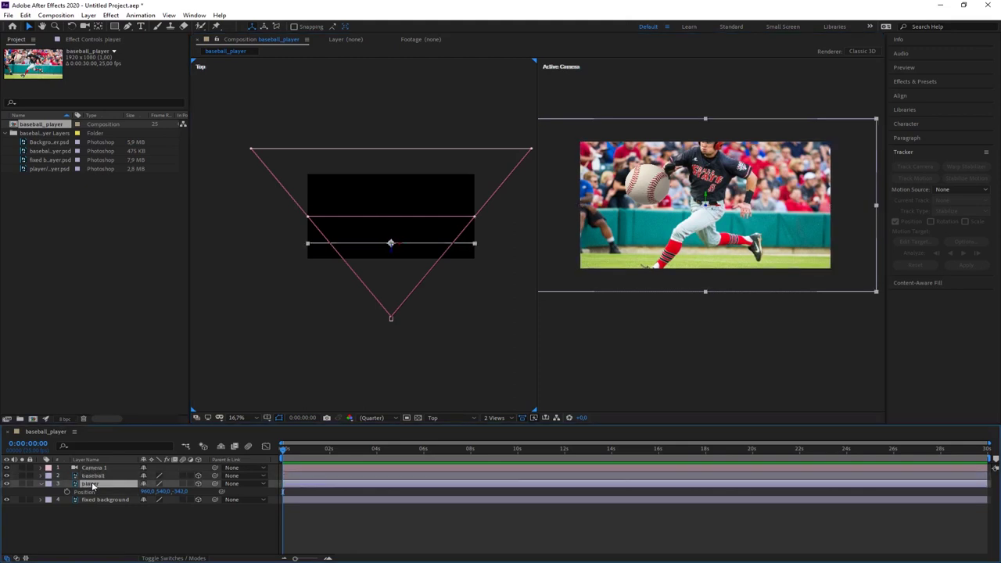
key("s")
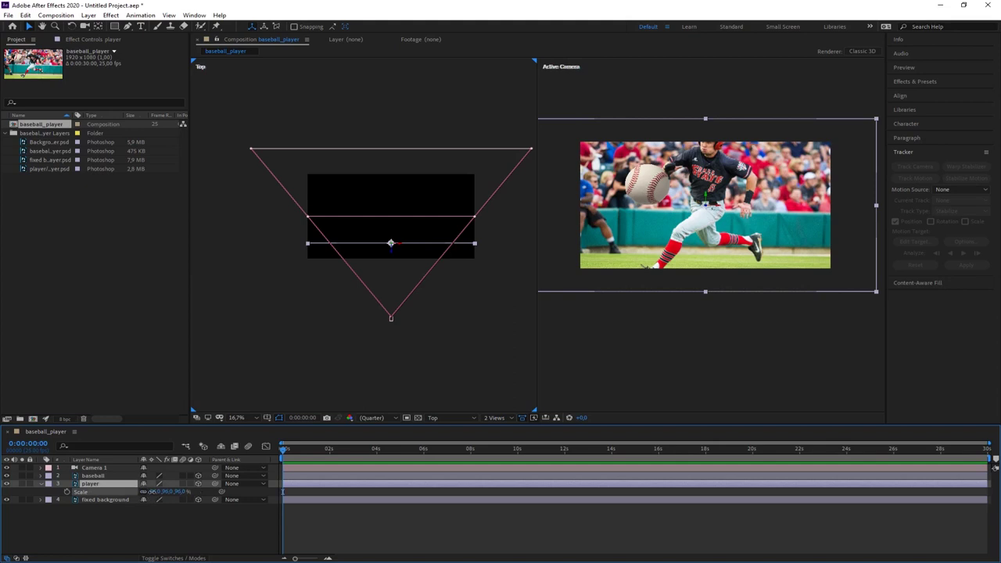
left_click_drag(156, 491, 146, 492)
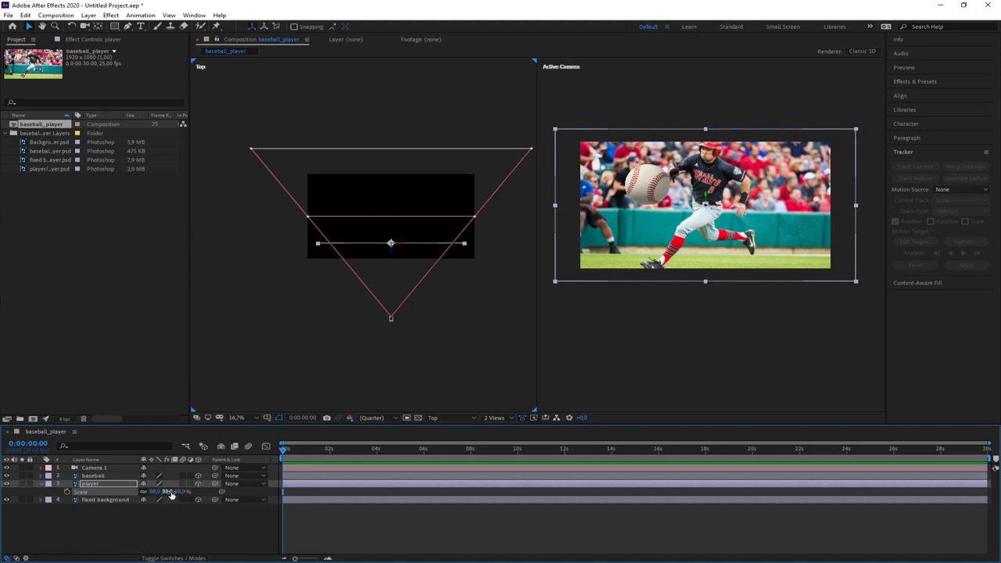
mouse_move(167, 492)
left_mouse_down()
mouse_move(146, 492)
mouse_move(162, 491)
left_mouse_up()
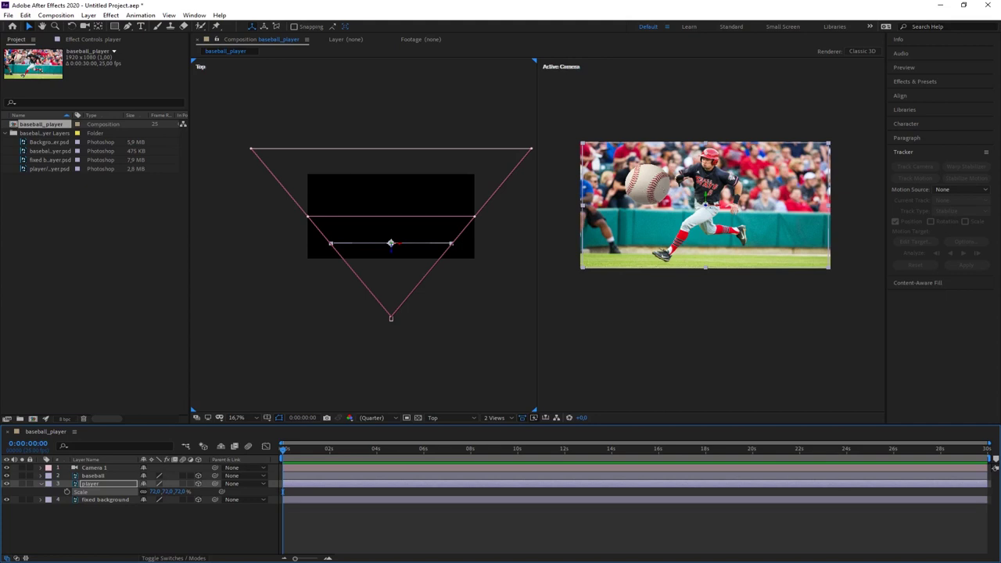
- Reposition the baseball layer nearer the camera at about 900, 476, -774 and scale it to 25%
left_click(92, 476)
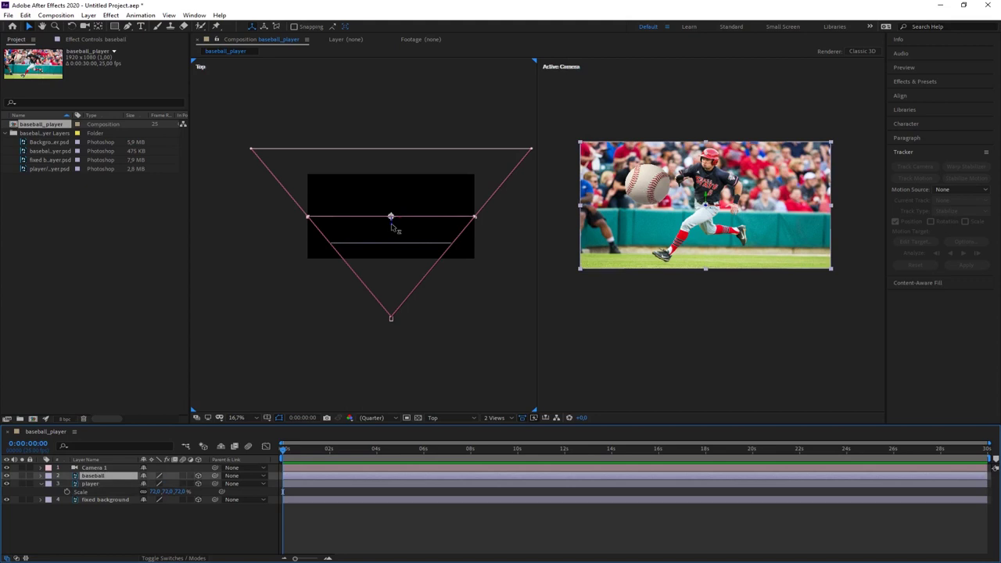
left_click_drag(392, 225, 395, 288)
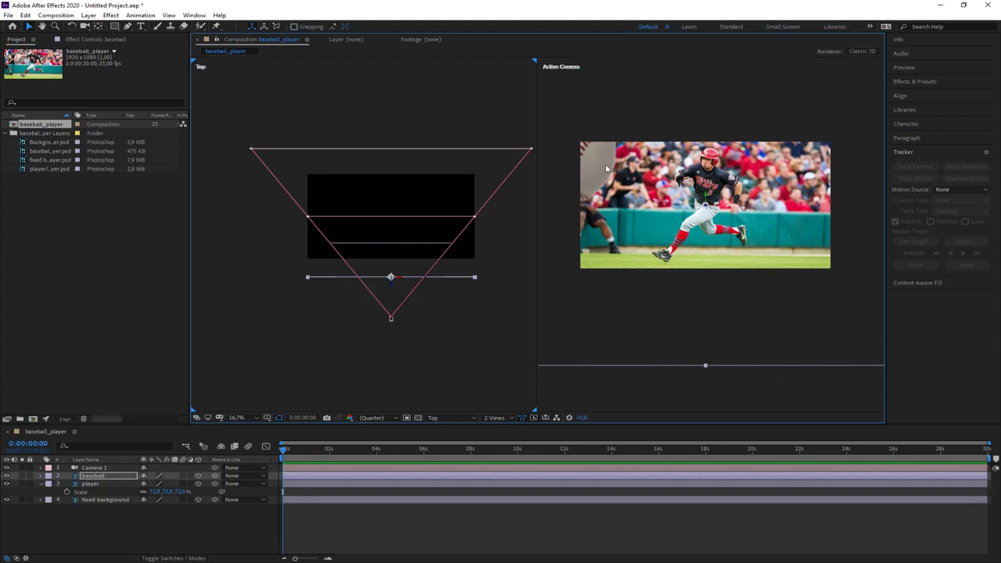
left_click(91, 476)
key("s")
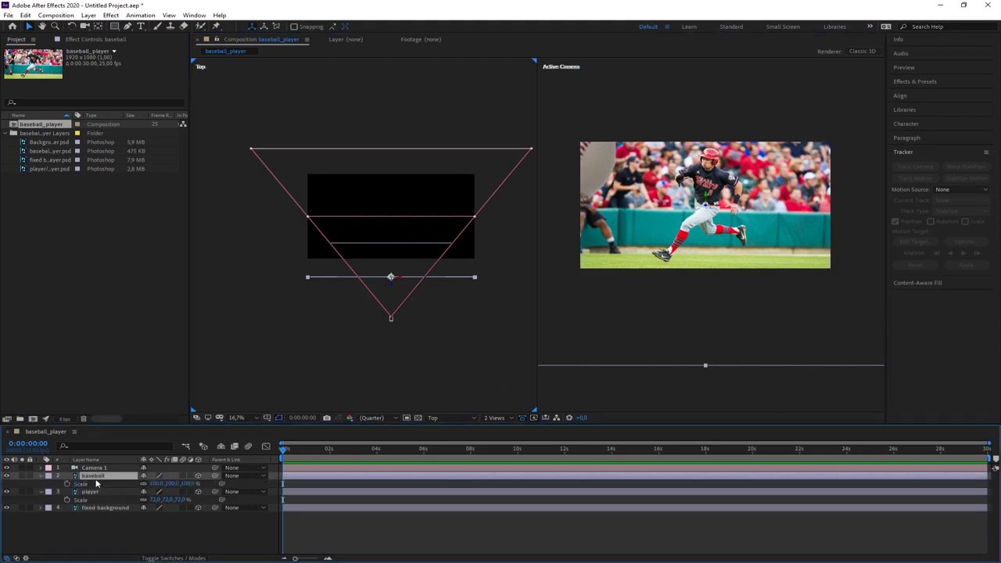
left_click_drag(157, 484, 119, 485)
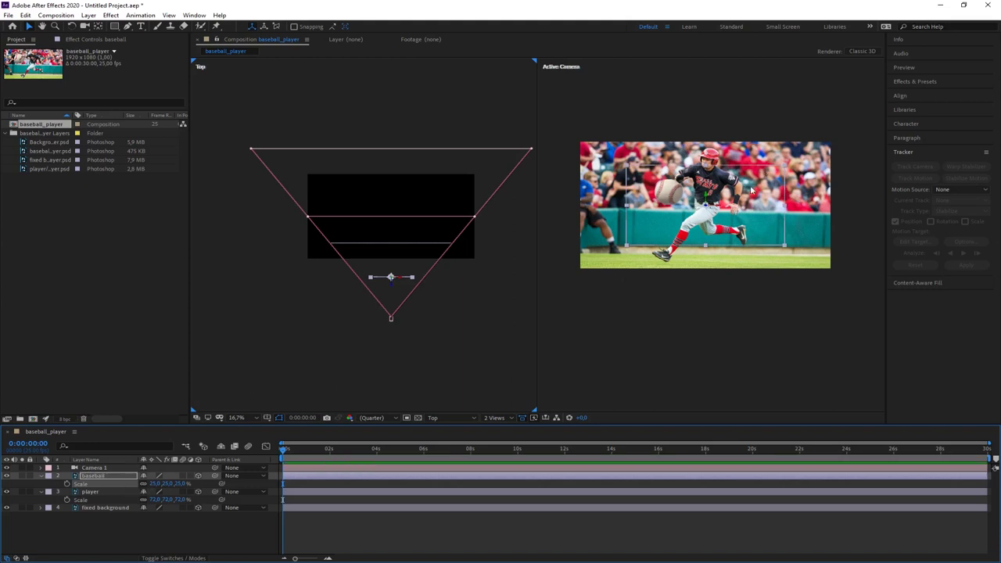
left_click_drag(710, 200, 687, 179)
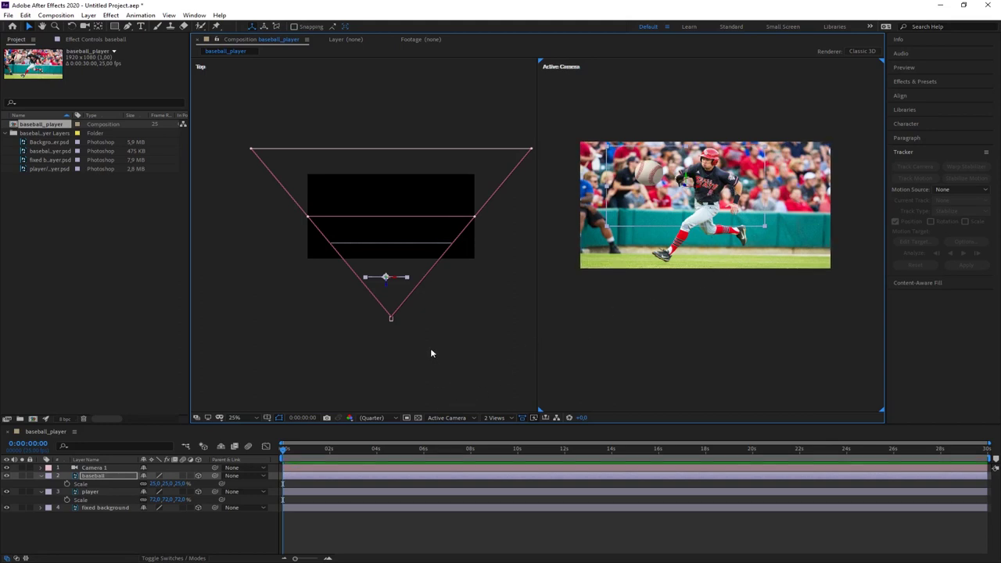
- Try moving Camera 1 slightly toward the layers in the Top view and undo the move
left_click(403, 333)
left_click(392, 319)
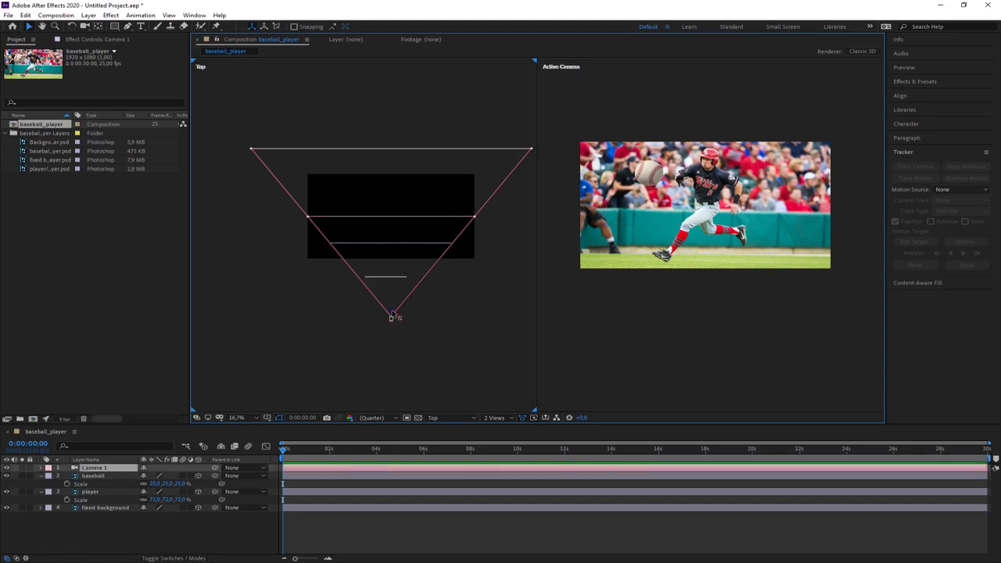
mouse_move(392, 316)
left_mouse_down()
mouse_move(394, 290)
mouse_move(393, 332)
mouse_move(397, 271)
mouse_move(397, 330)
mouse_move(400, 291)
mouse_move(404, 310)
left_mouse_up()
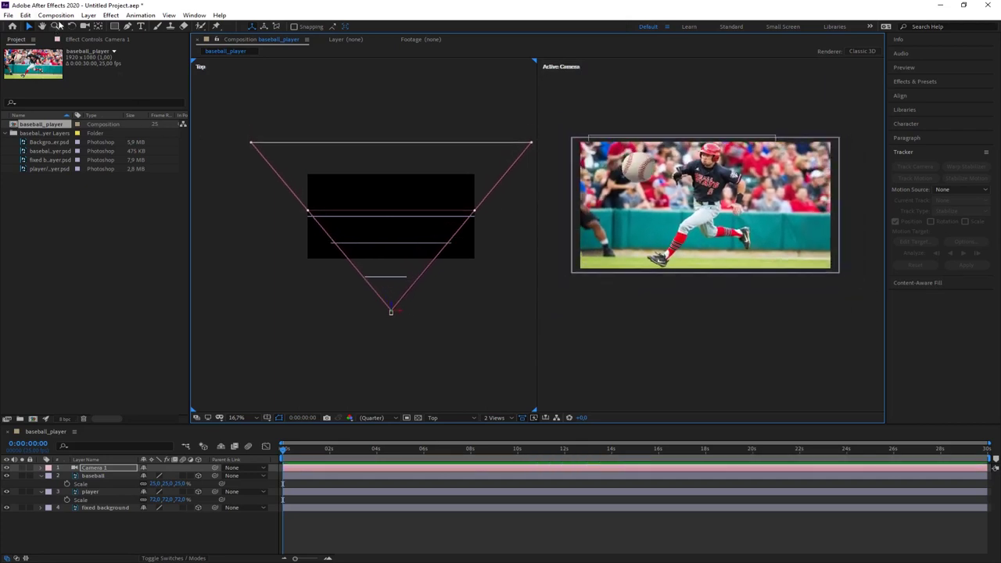
left_click(33, 16)
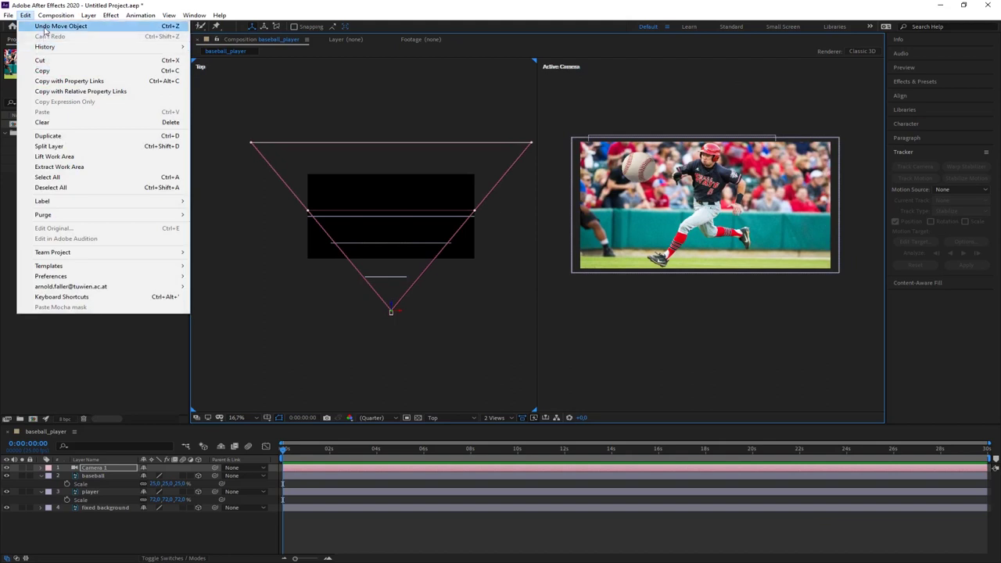
left_click(86, 27)
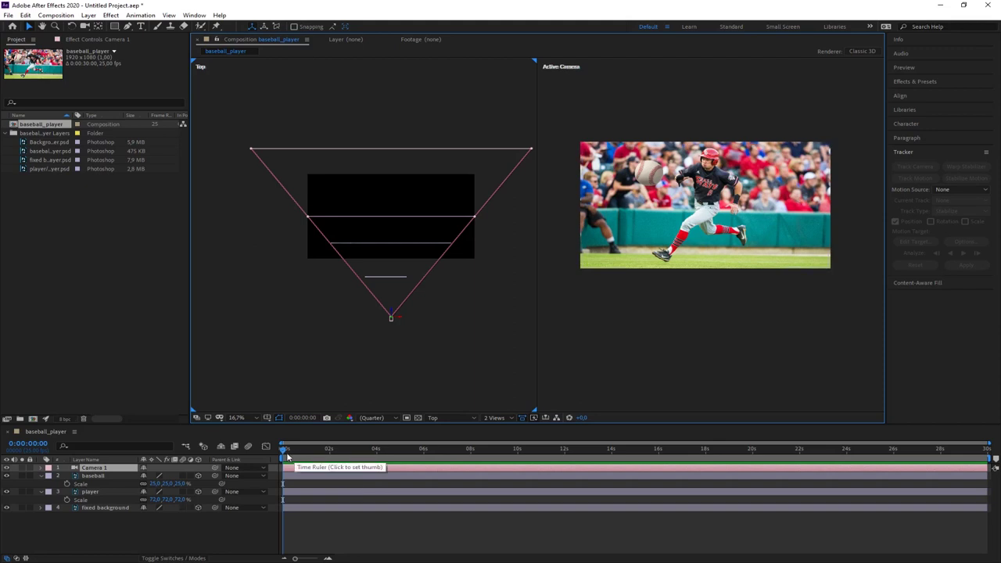
left_click_drag(284, 453, 256, 455)
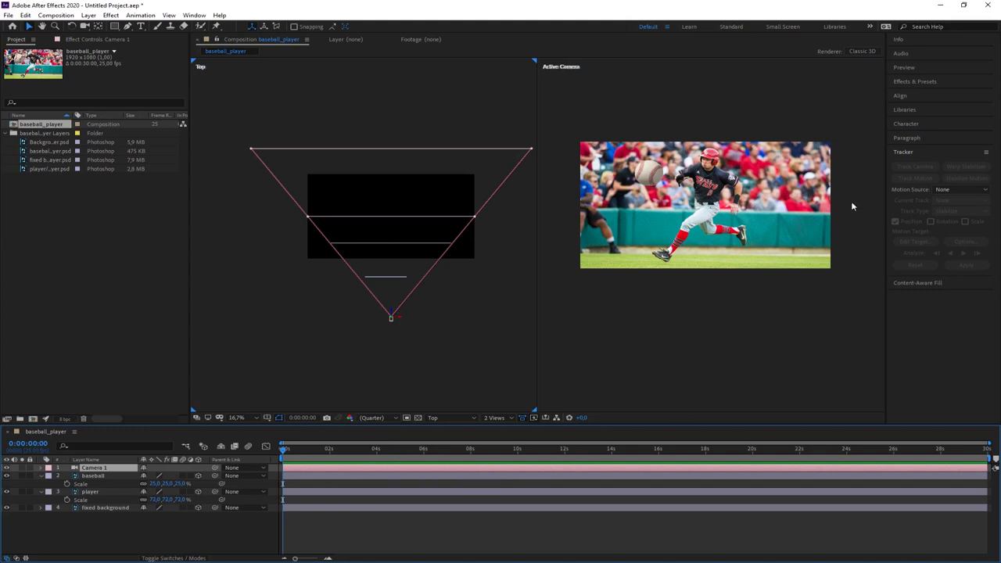
- Try a Z rotation of about -11° on the baseball layer and undo it
left_click(652, 173)
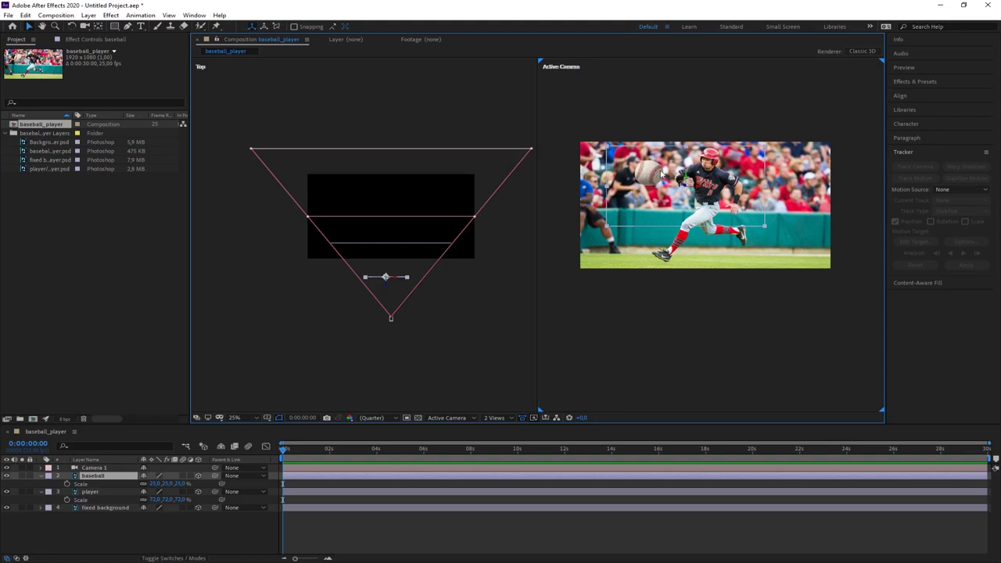
left_click(93, 477)
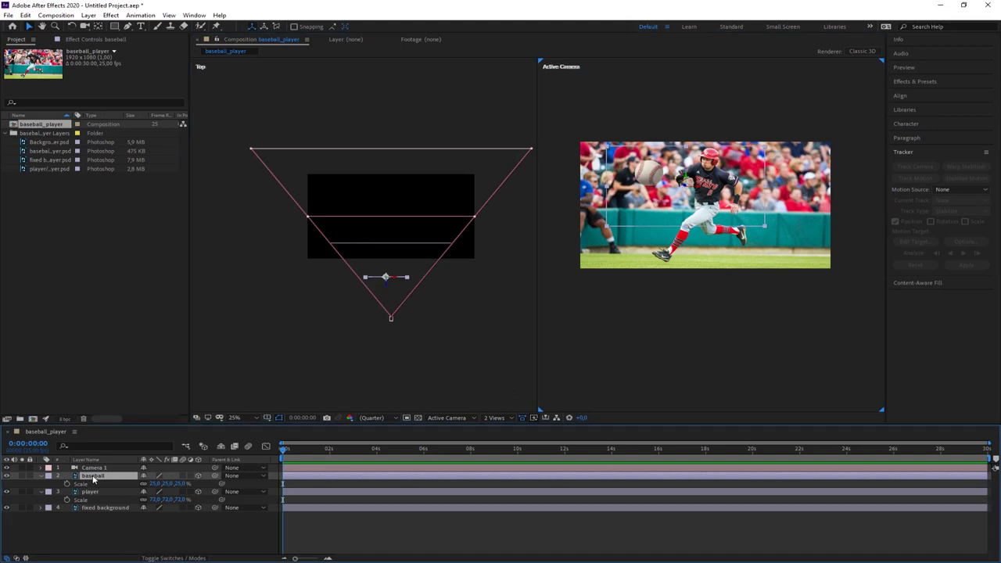
key("r")
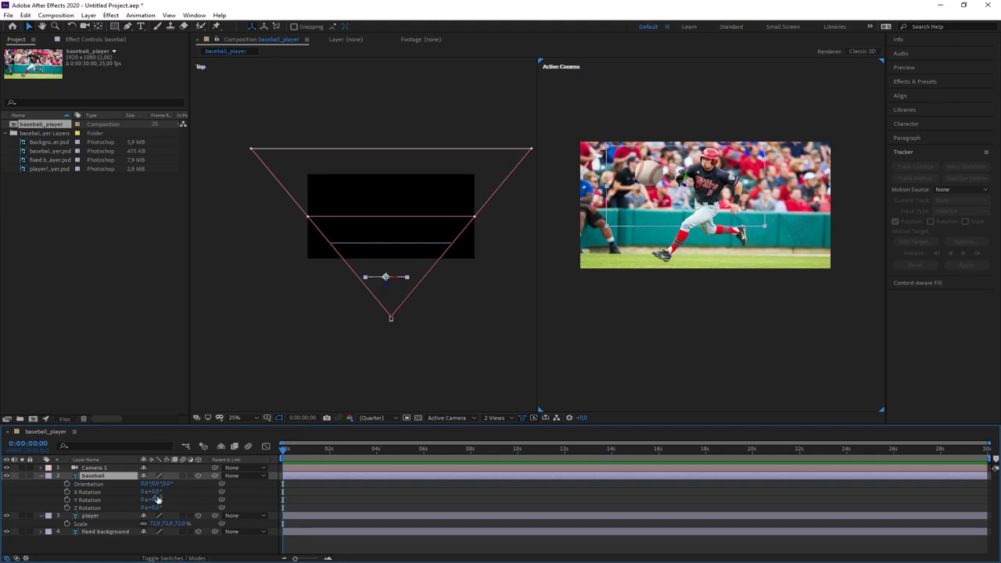
left_click_drag(157, 508, 161, 518)
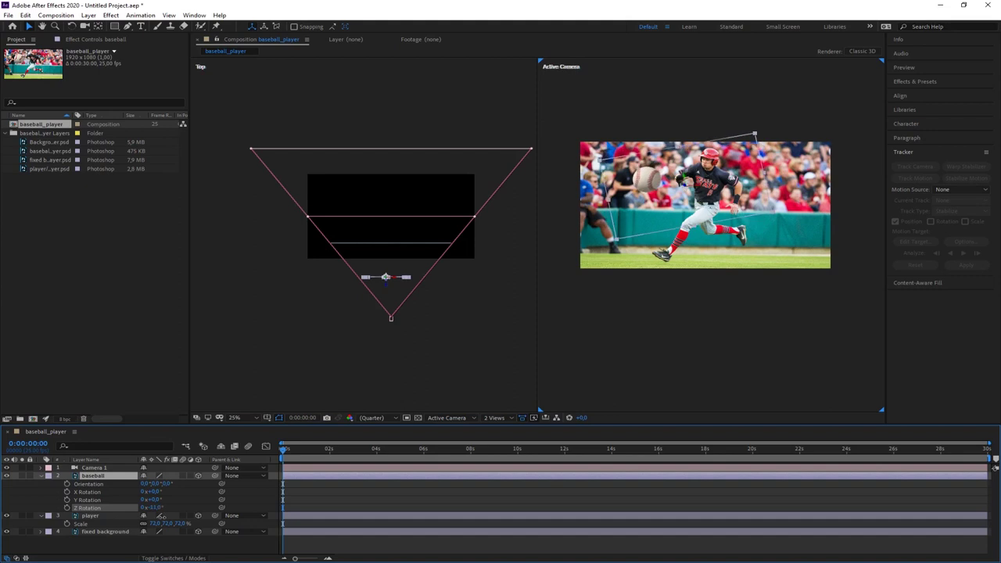
left_click(26, 15)
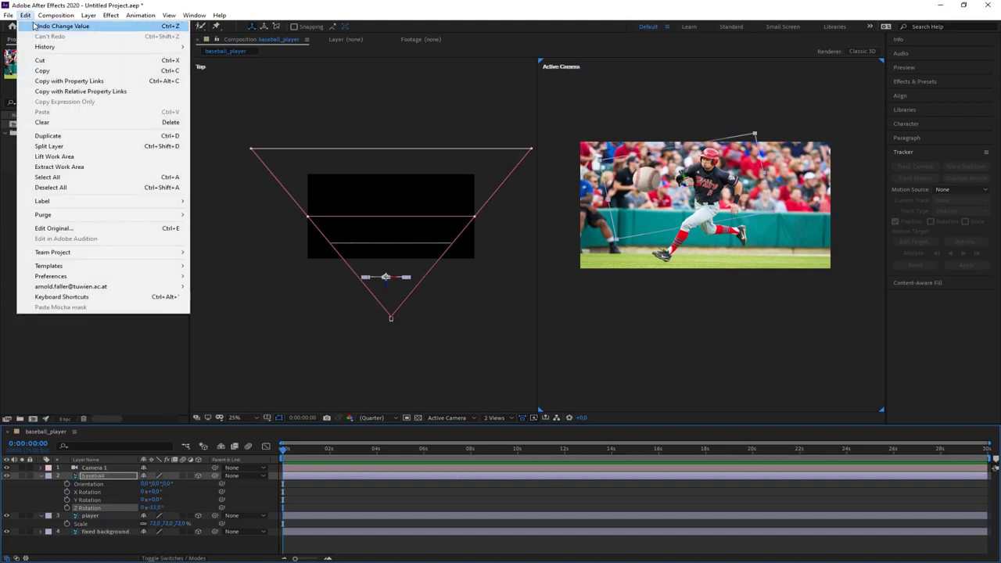
left_click(34, 26)
- Reveal the baseball layer's transform properties and shift its anchor point to about 531, 372 at the ball's centre
left_click(43, 478)
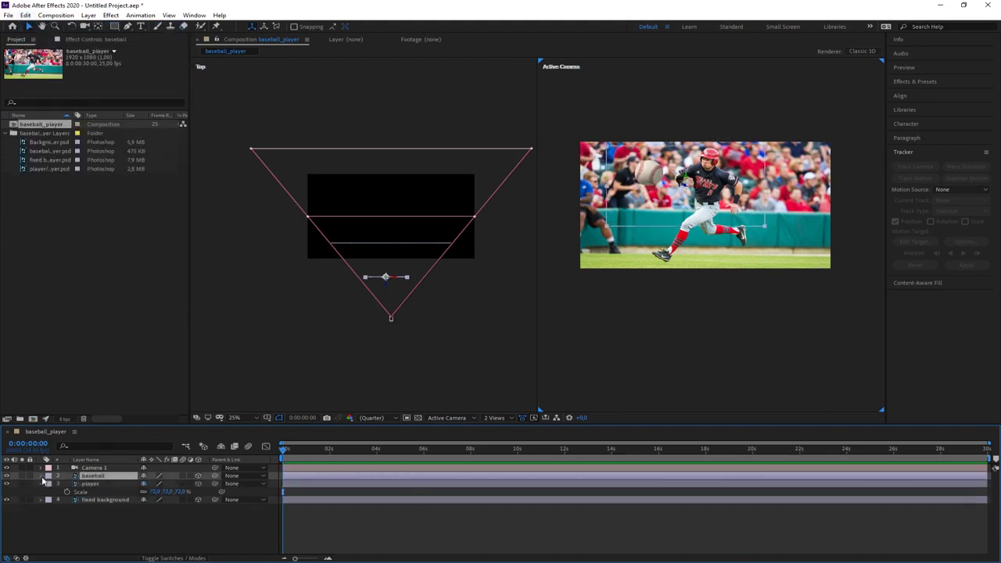
left_click(41, 476)
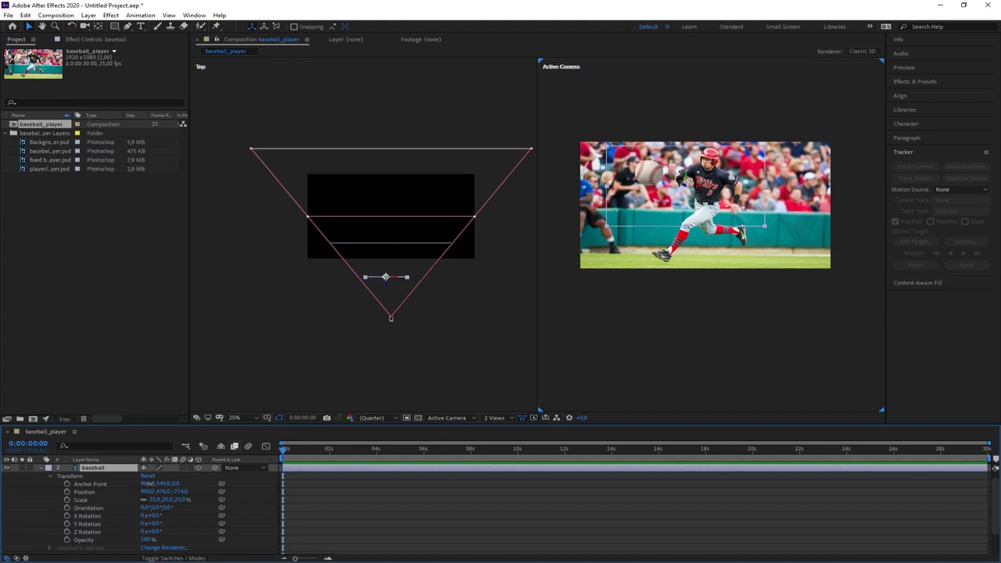
left_click_drag(147, 486, 78, 483)
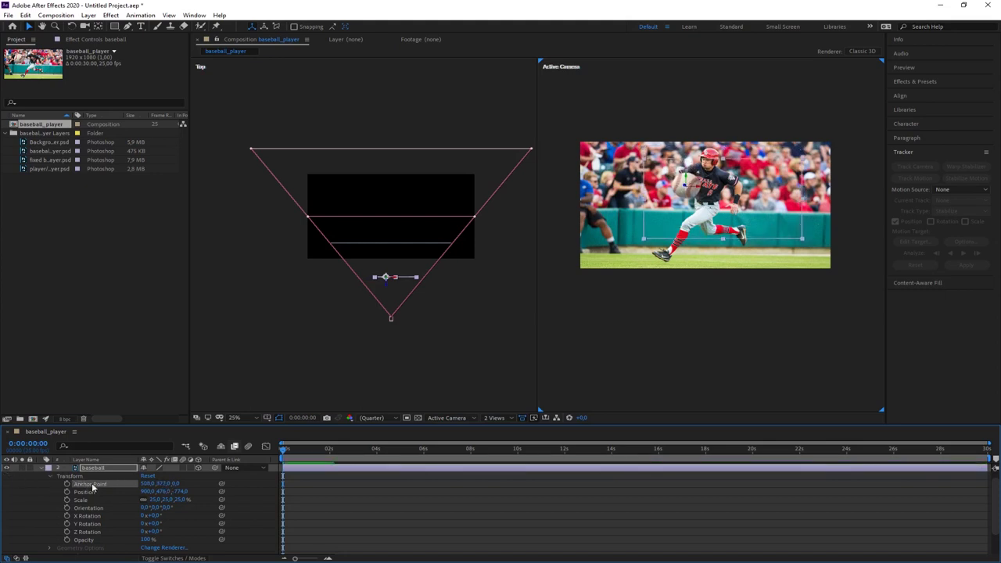
left_click_drag(153, 485, 159, 484)
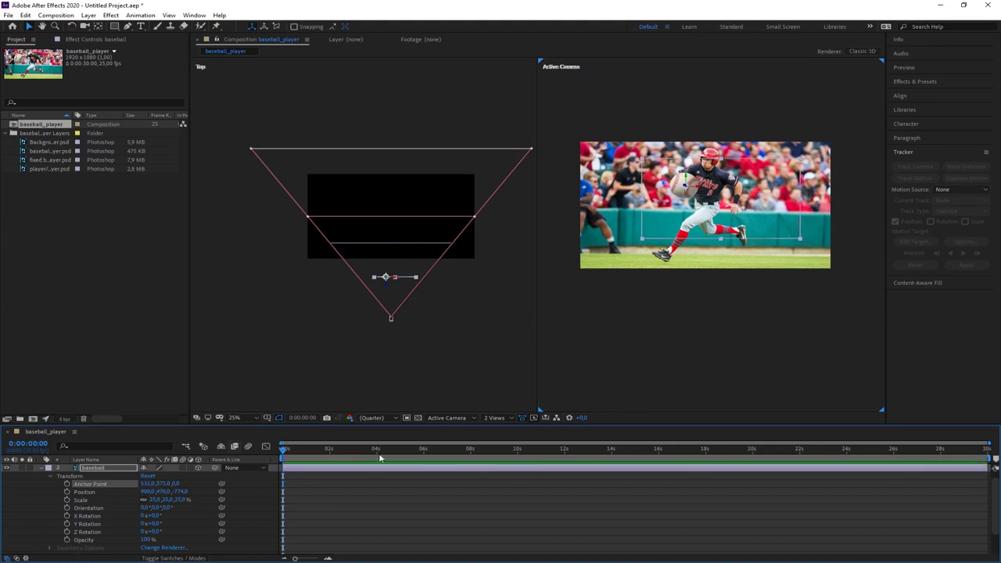
- Set the baseball layer's position to about 800, 459, -774 to place the ball beside the player
left_click(151, 493)
left_click_drag(151, 493, 99, 491)
left_click_drag(166, 492, 166, 492)
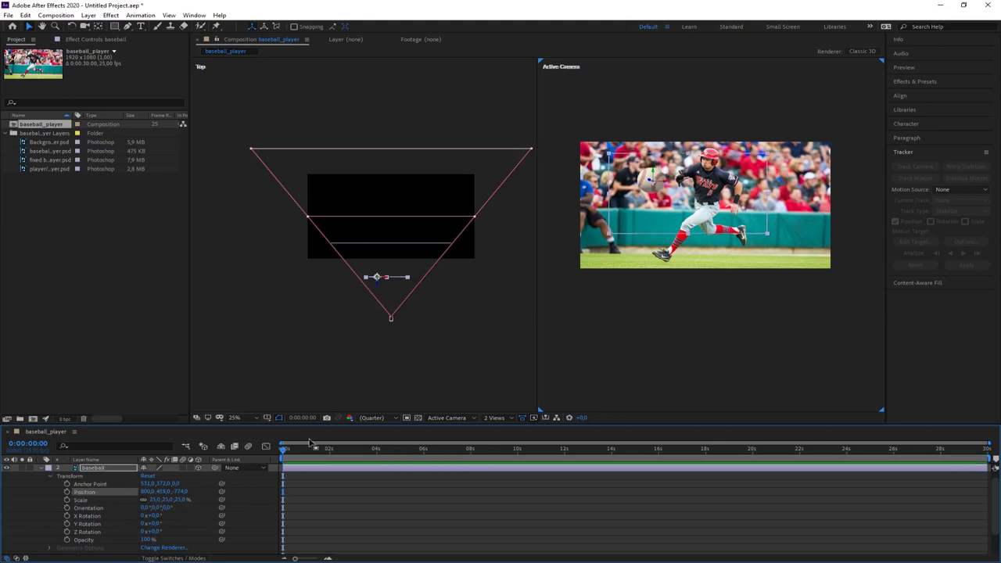
- Keyframe the baseball's position at the start and at 0:00:04:01 with about 775, 446, -774, and return to the start
left_click(68, 492)
left_click_drag(305, 454, 377, 454)
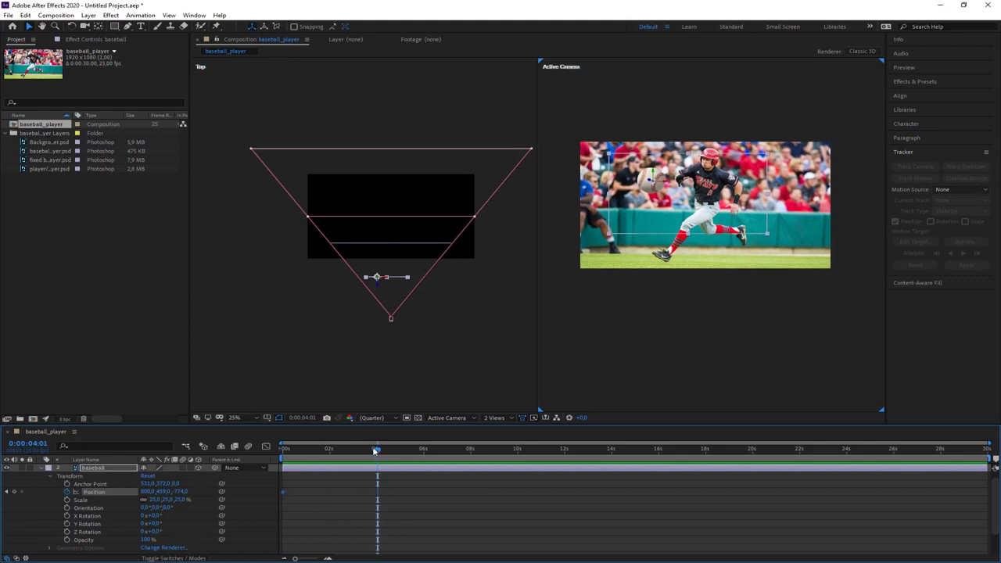
left_click(148, 492)
type("775")
key("Return")
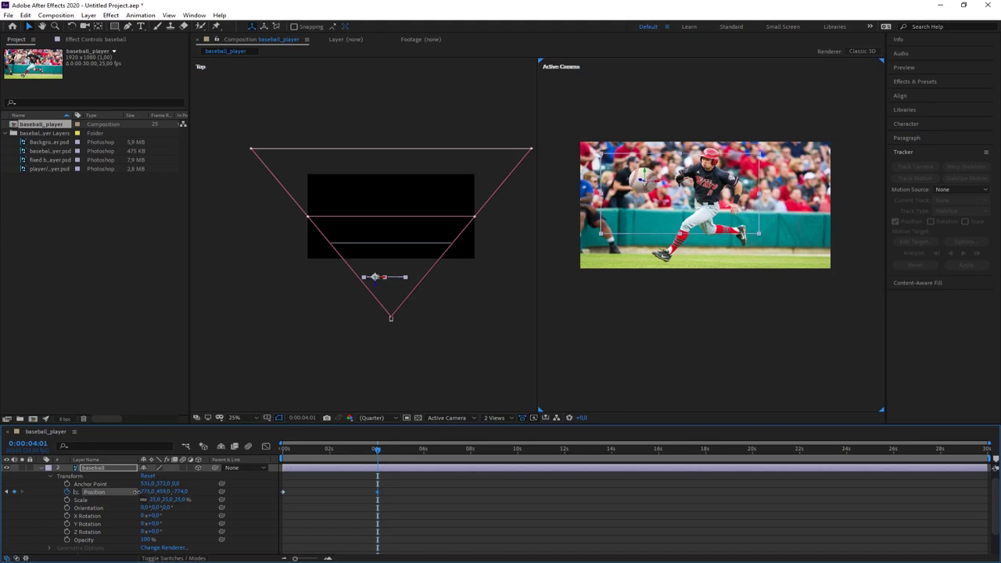
left_click_drag(162, 492, 163, 493)
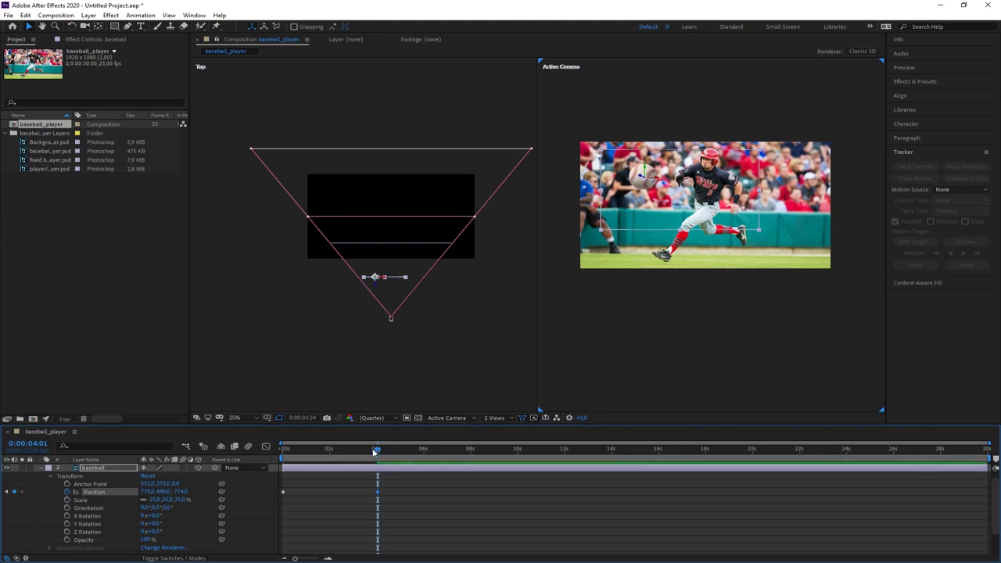
left_click_drag(380, 461, 244, 458)
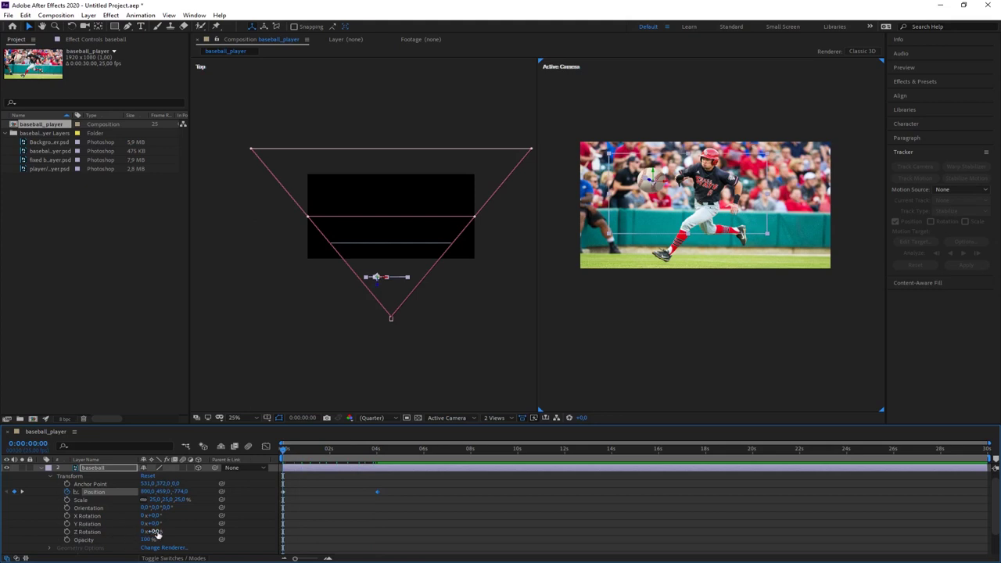
- Try an unkeyframed Z rotation on the baseball layer and undo it
mouse_move(156, 533)
left_mouse_down()
mouse_move(109, 534)
mouse_move(139, 538)
left_mouse_up()
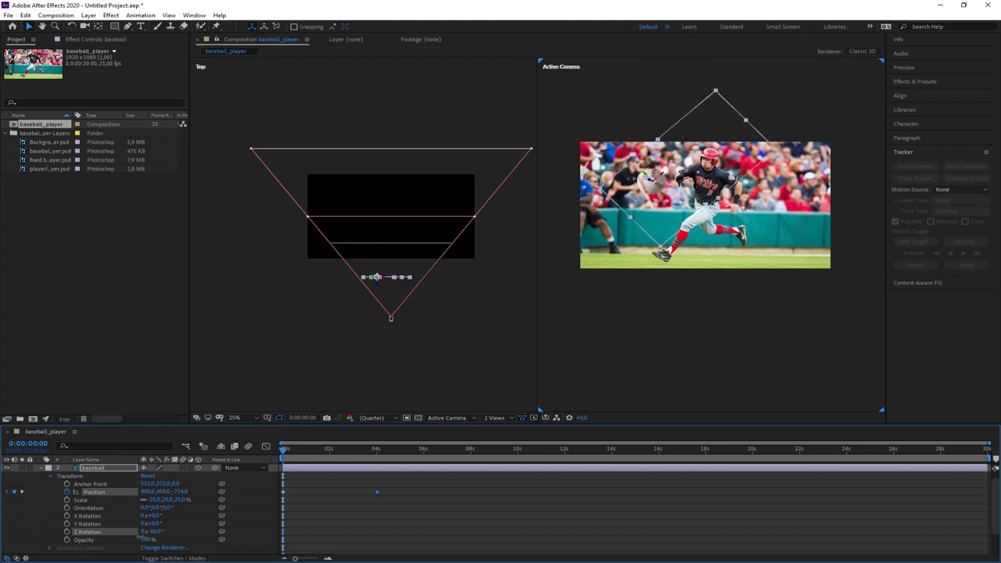
left_click(25, 15)
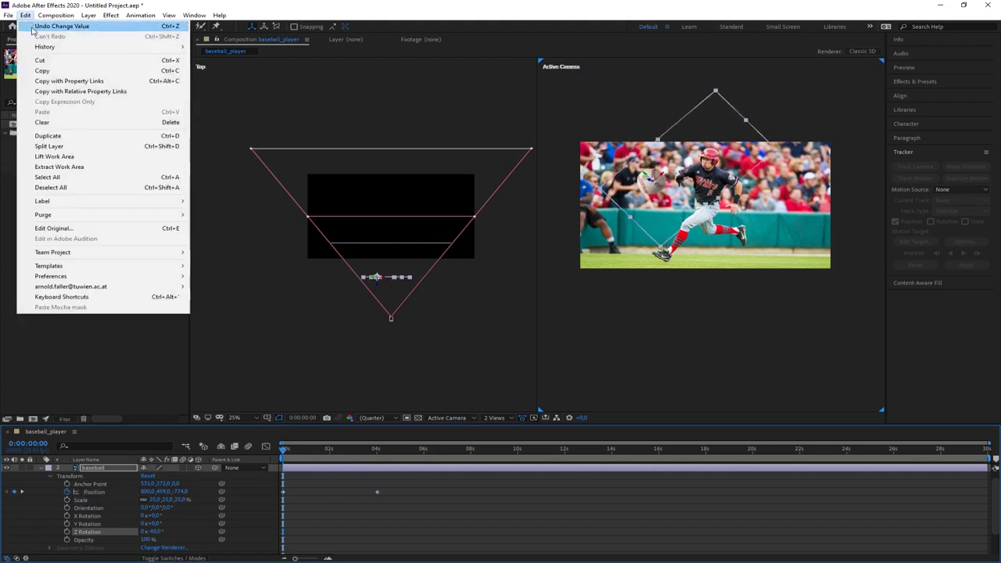
left_click(32, 30)
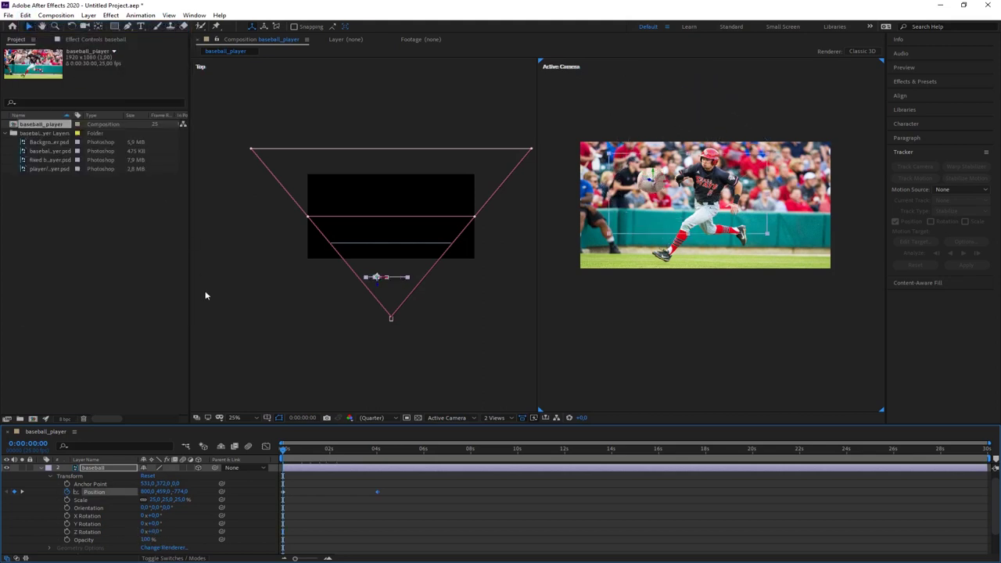
- Keyframe the baseball's Z rotation at the start and set it to about -38° at 0:00:04:01
left_click(67, 533)
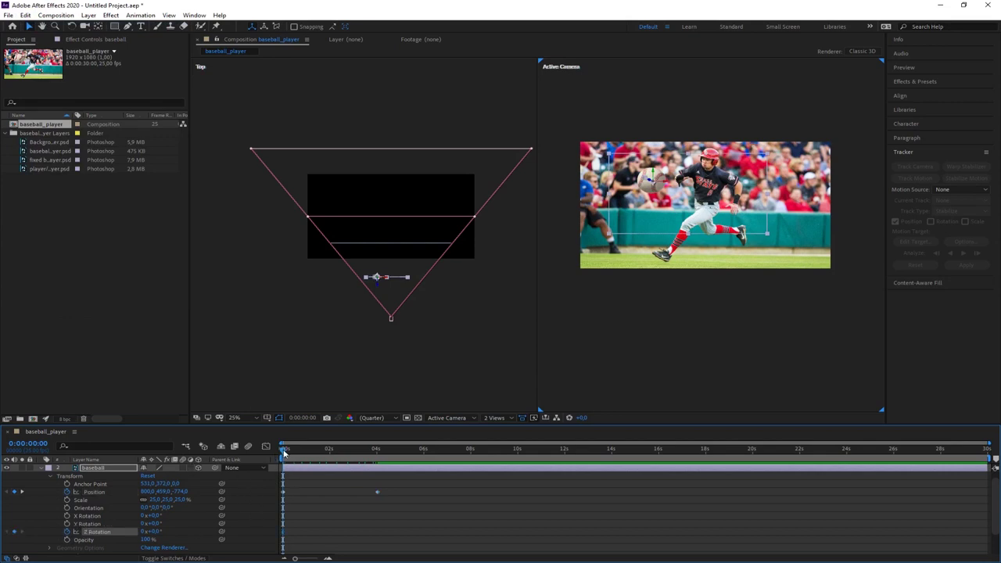
left_click_drag(284, 454, 374, 467)
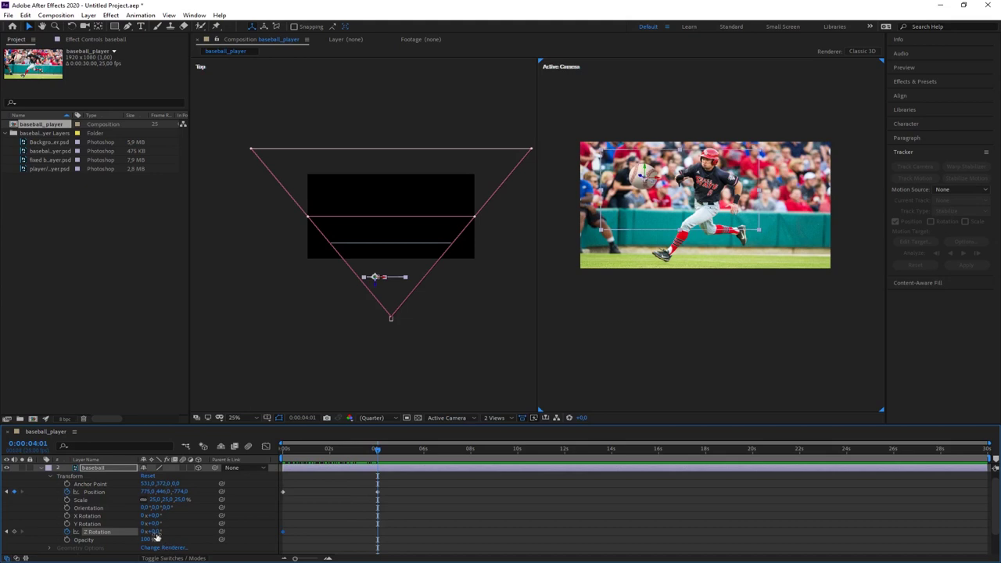
left_click_drag(151, 532, 137, 536)
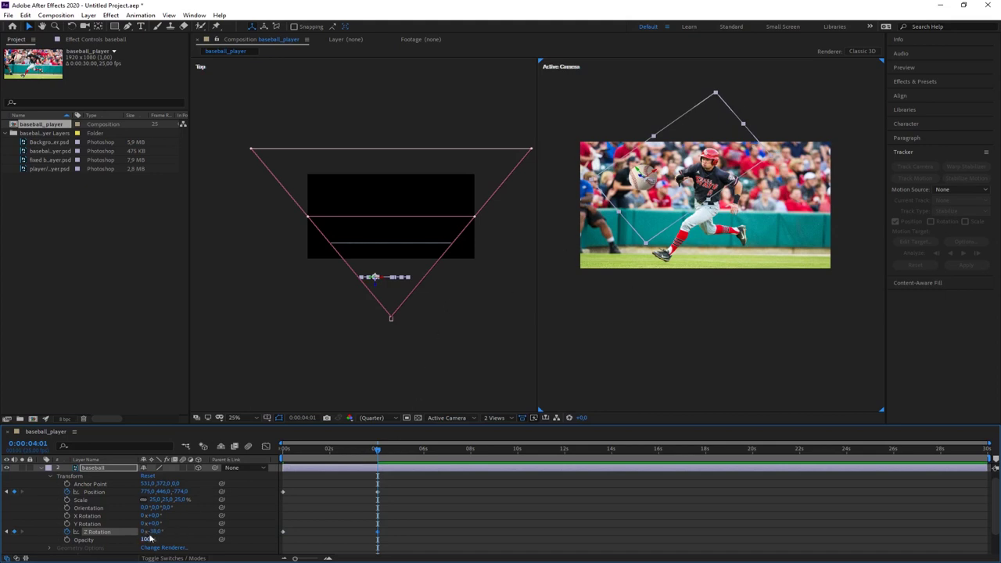
- Set the baseball's Z rotation at 0:00:04:01 to about 28°, return to the start and collapse the layer's properties
left_click_drag(157, 531, 192, 532)
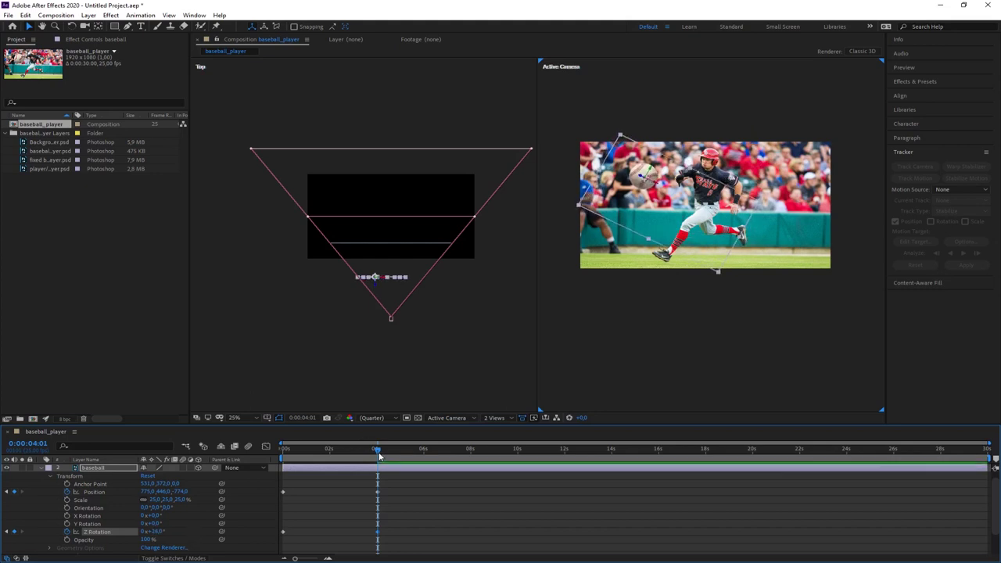
left_click_drag(379, 452, 240, 467)
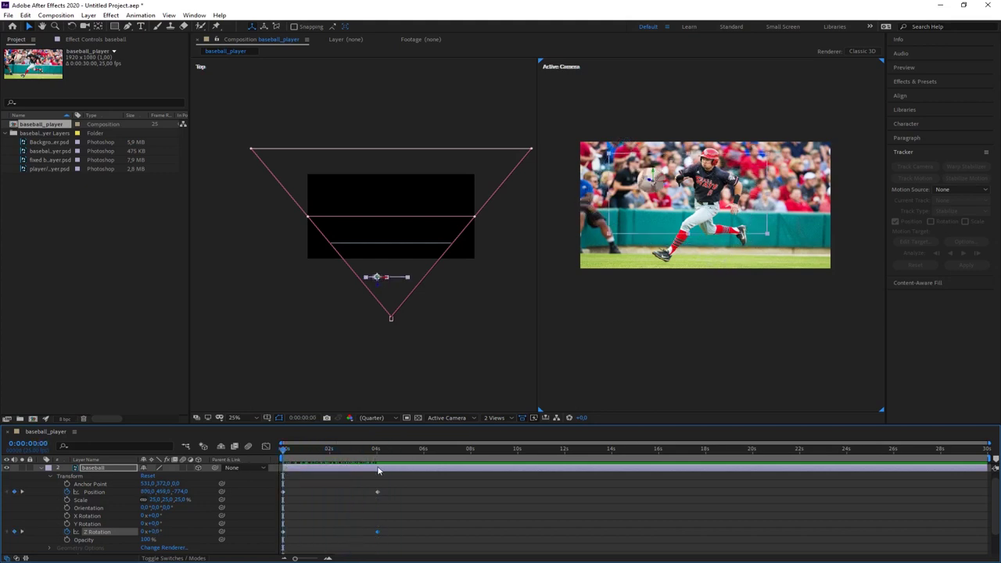
left_click(42, 470)
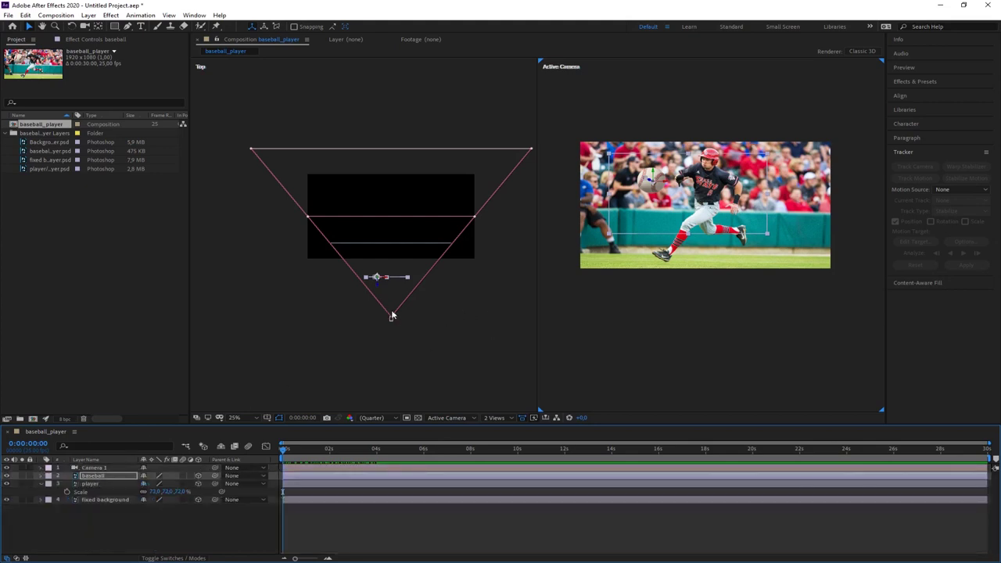
- Reveal the position of Camera 1 and keyframe it at the start of the timeline
left_click(93, 468)
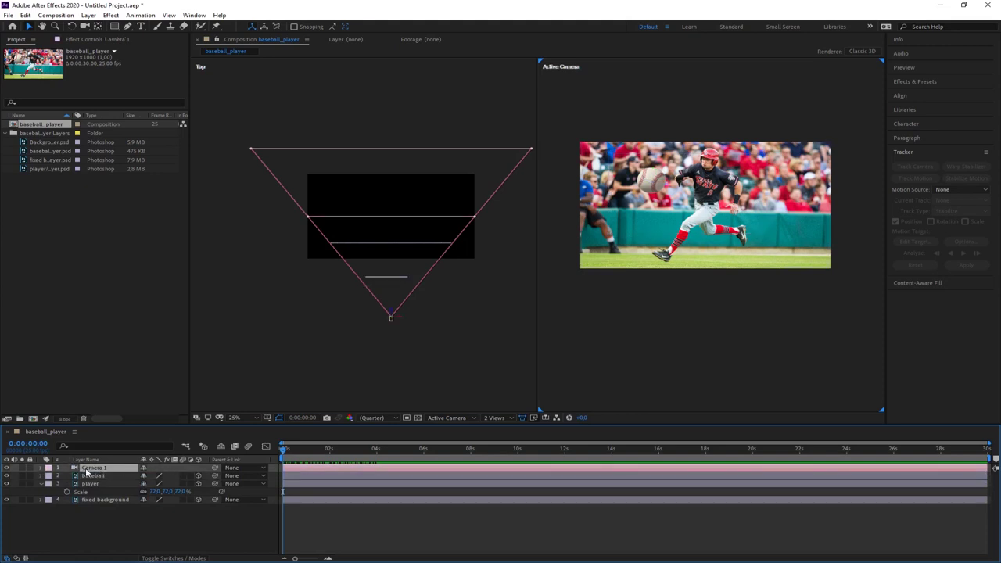
key("p")
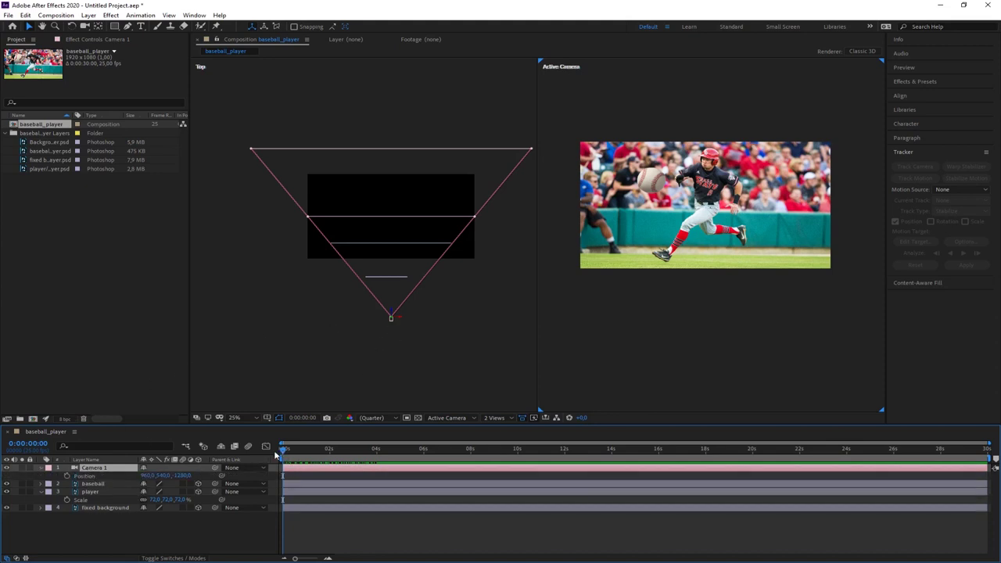
left_click(67, 476)
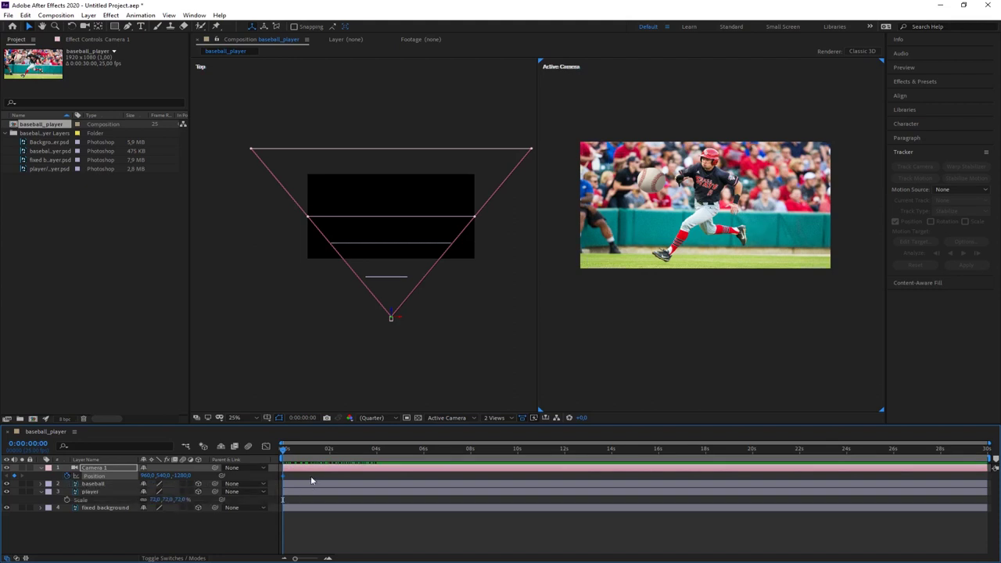
- At 0:00:04:01, in line with the baseball's keyframes, move Camera 1 forward in the Top view to about 960, 540, -1220
left_click_drag(284, 452, 381, 460)
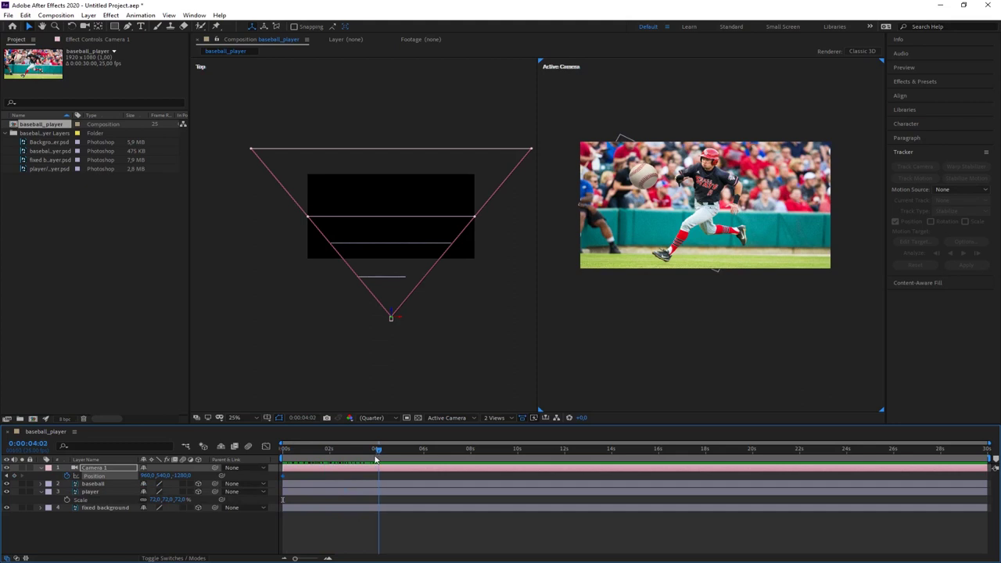
left_click(52, 485)
left_click(41, 485)
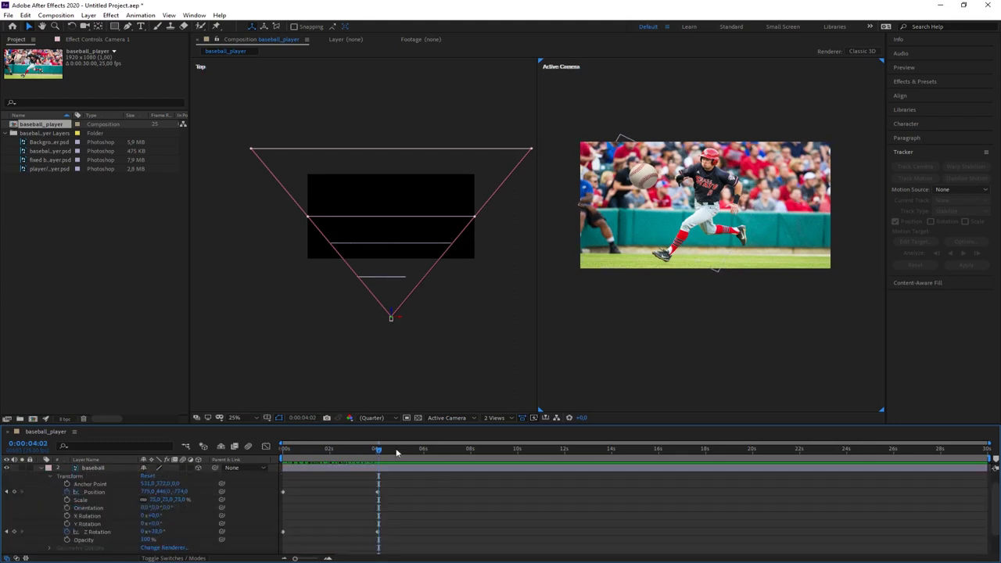
mouse_move(379, 452)
left_mouse_down()
mouse_move(356, 454)
mouse_move(378, 453)
left_mouse_up()
left_click(83, 470)
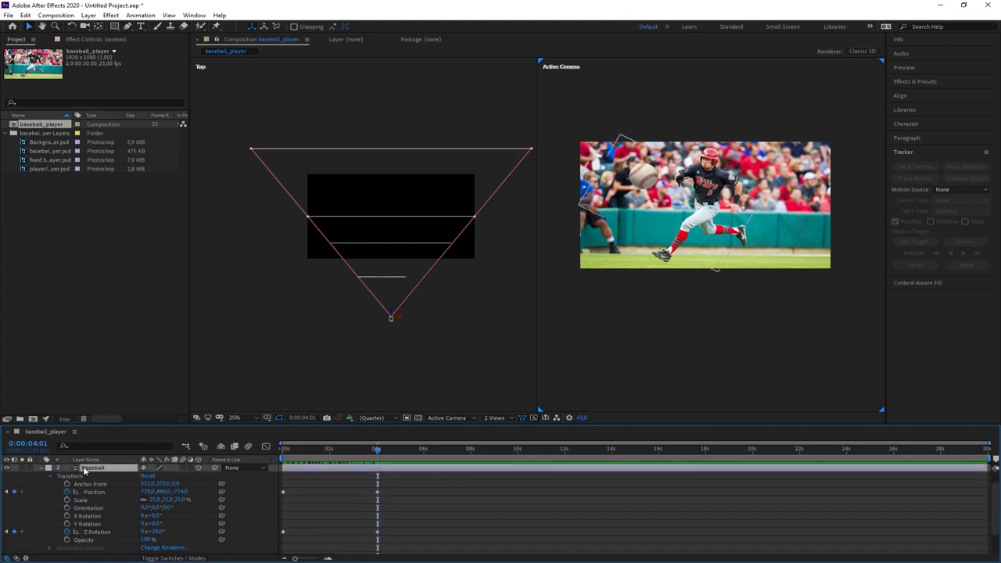
scroll(79, 483, "up", 1)
left_click(95, 476)
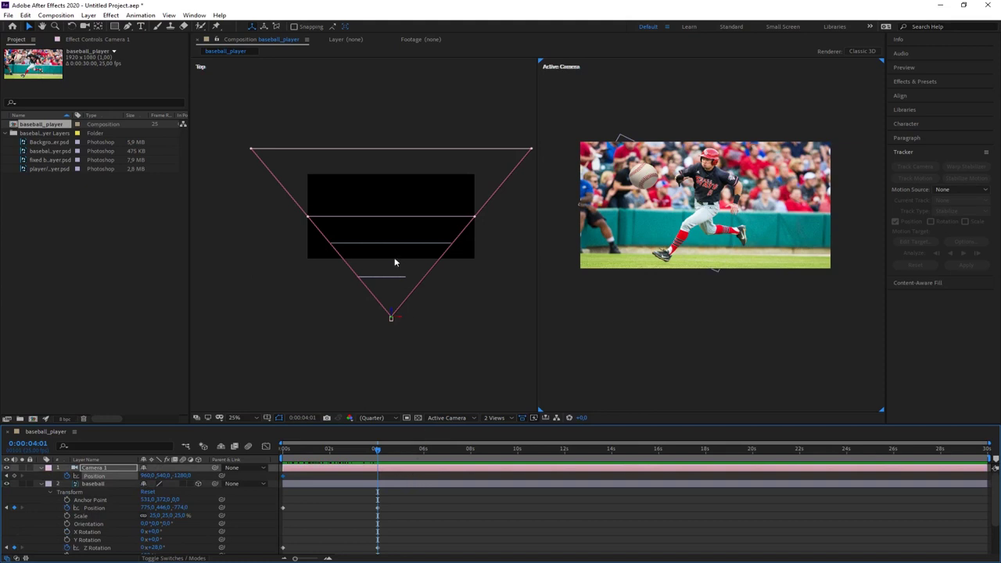
left_click_drag(392, 315, 391, 313)
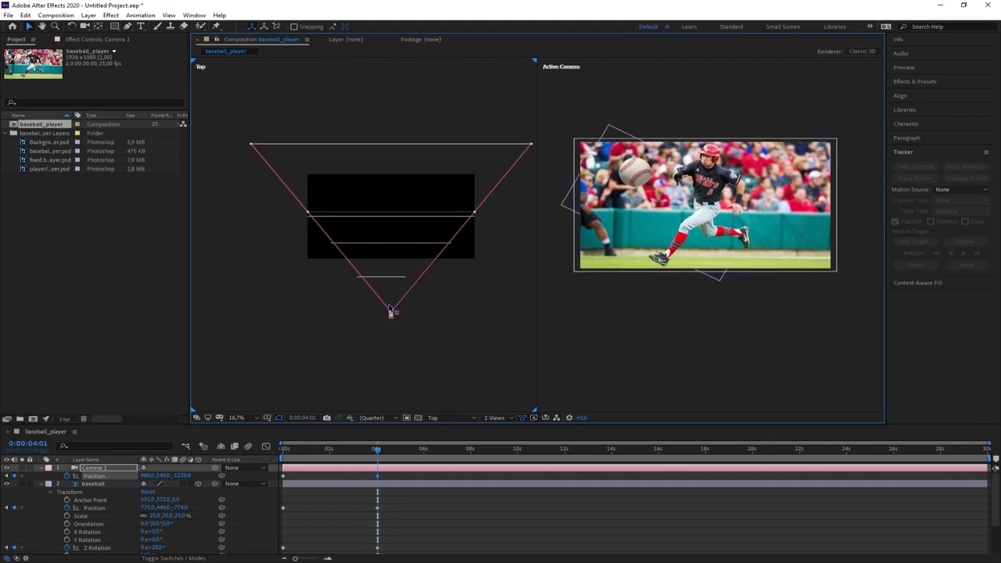
- Collapse the camera, baseball and player layer properties and return to the start of the timeline
left_click_drag(378, 450, 411, 458)
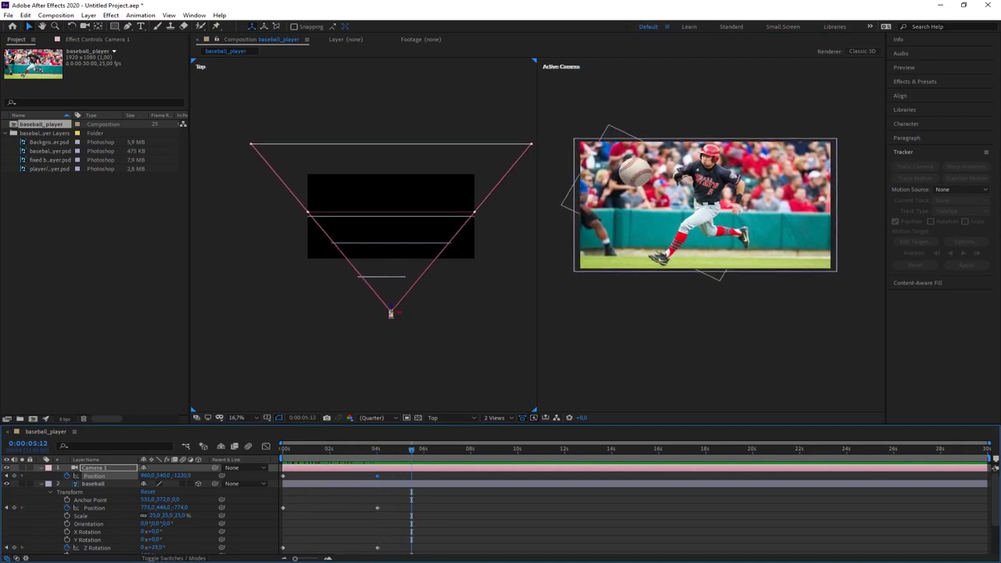
left_click(40, 468)
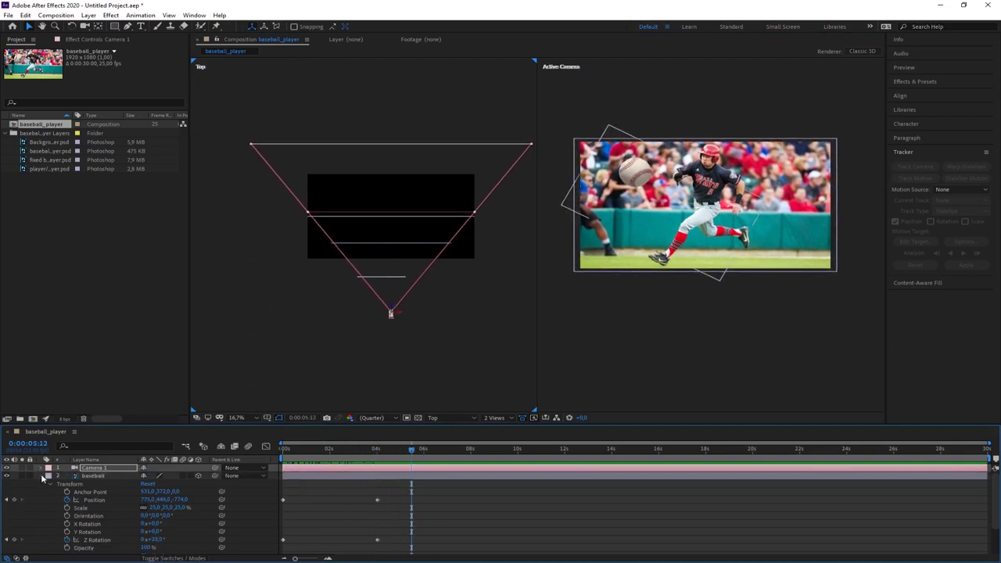
left_click(40, 476)
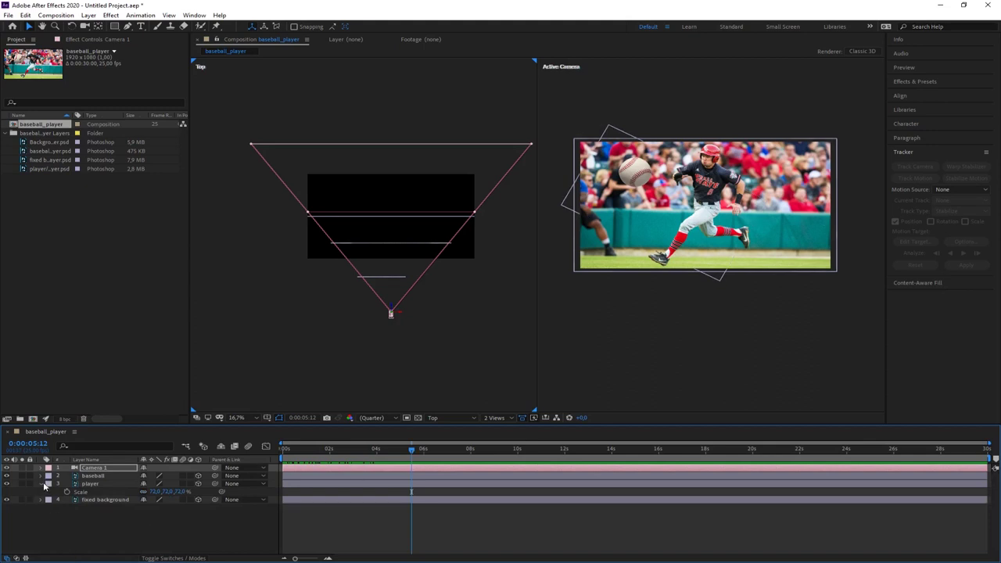
left_click(41, 484)
left_click_drag(414, 454, 283, 454)
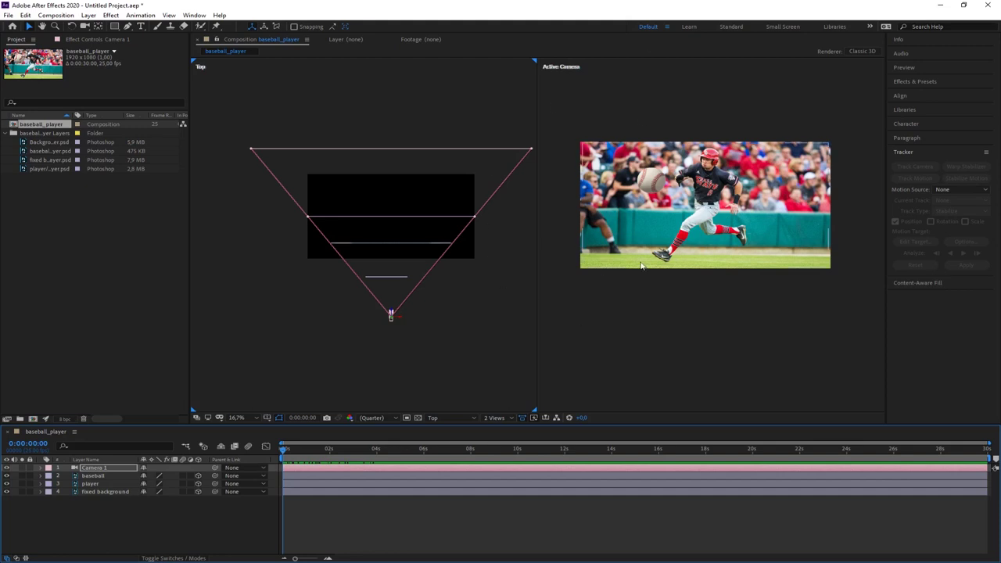
- Switch the composition from two views to a single Active Camera view
left_click(497, 419)
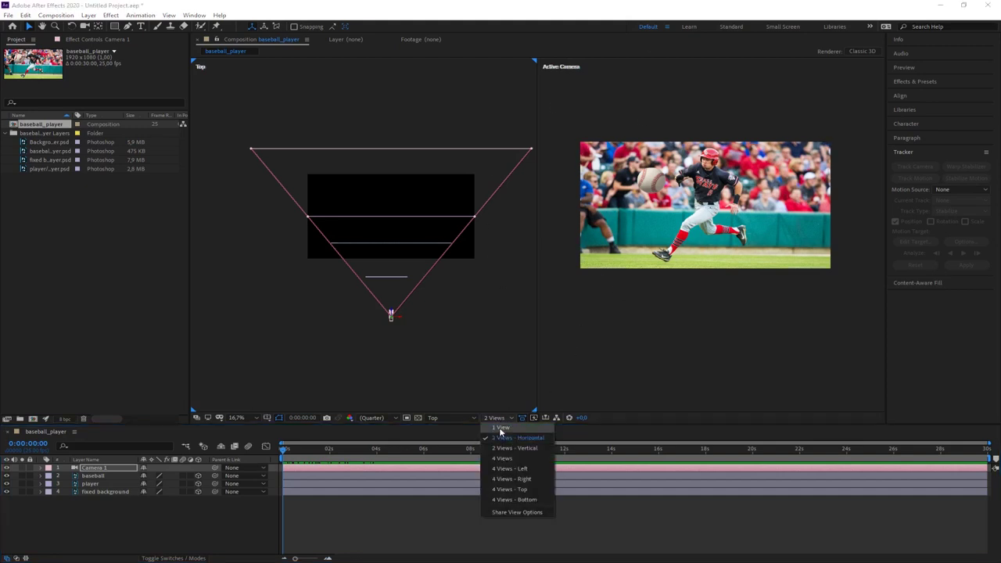
left_click(500, 428)
scroll(515, 240, "up", 3)
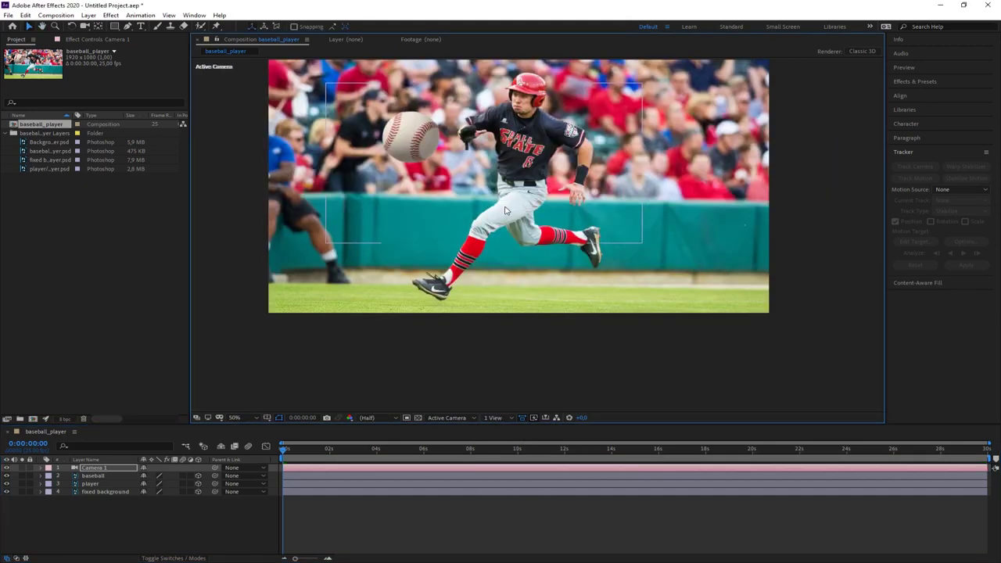
key("v")
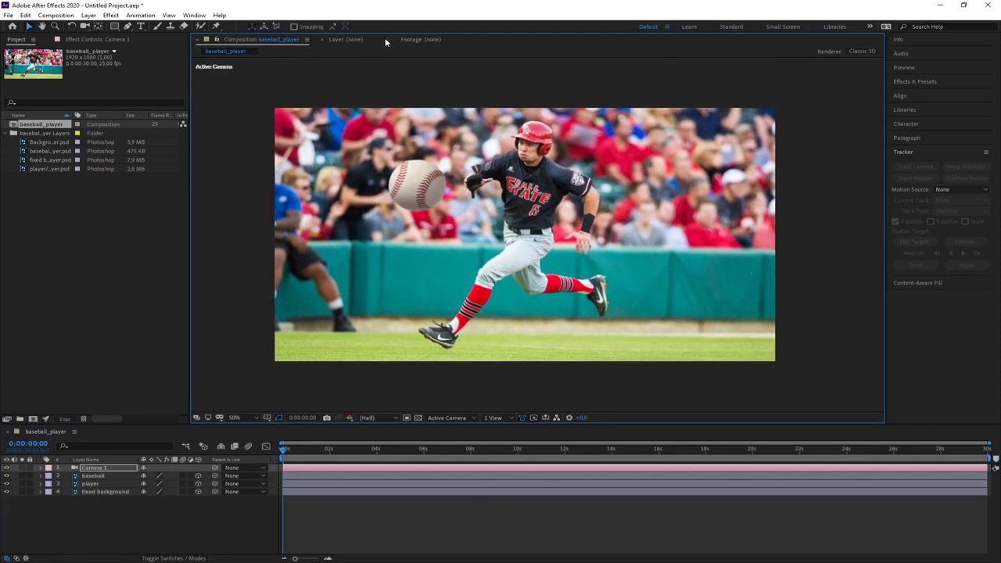
- Open the player layer on its own and place Puppet pins on the front foot, both knees, both hips and the rear shoe's heel and toe
double_click(91, 486)
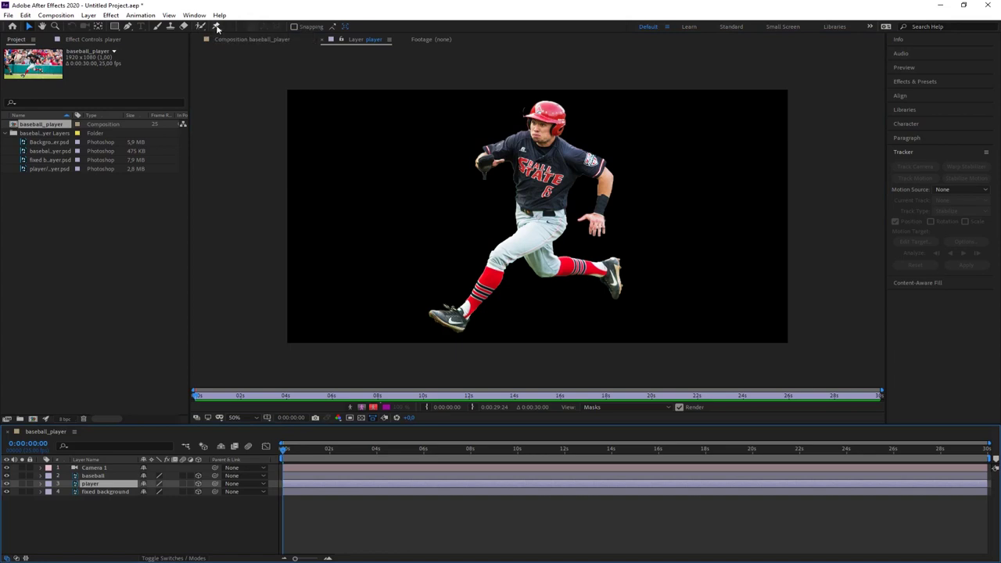
left_click(218, 27)
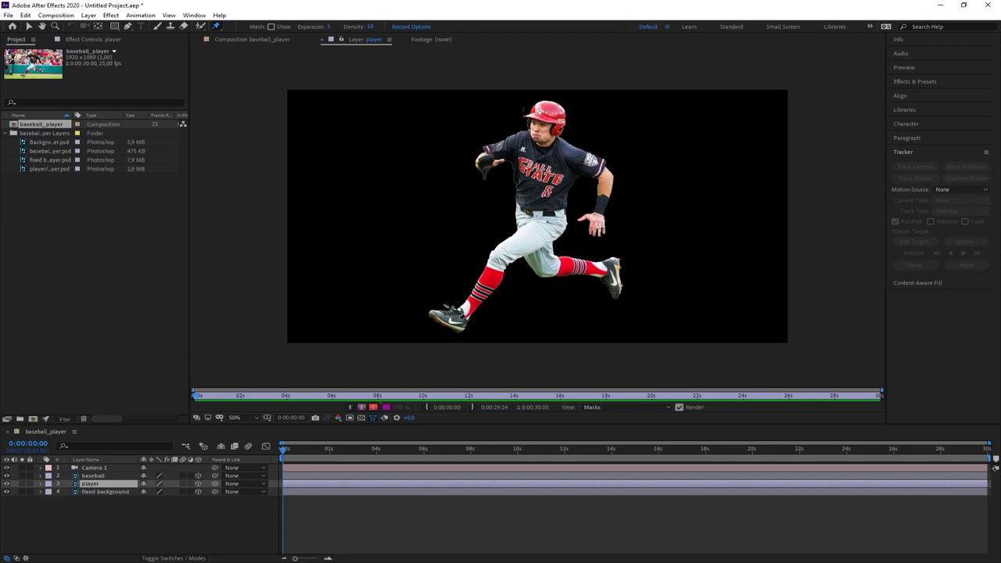
left_click(455, 320)
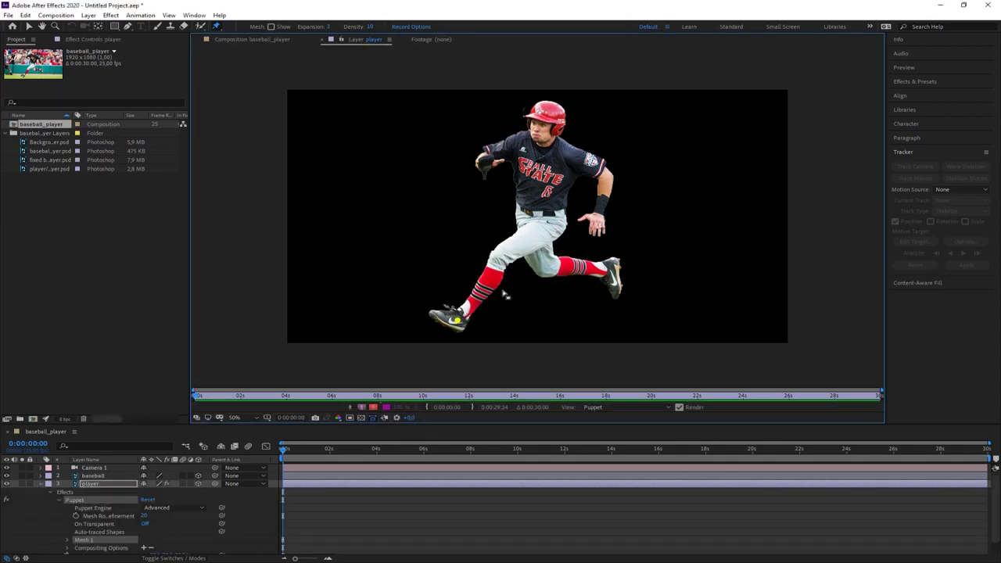
left_click(499, 260)
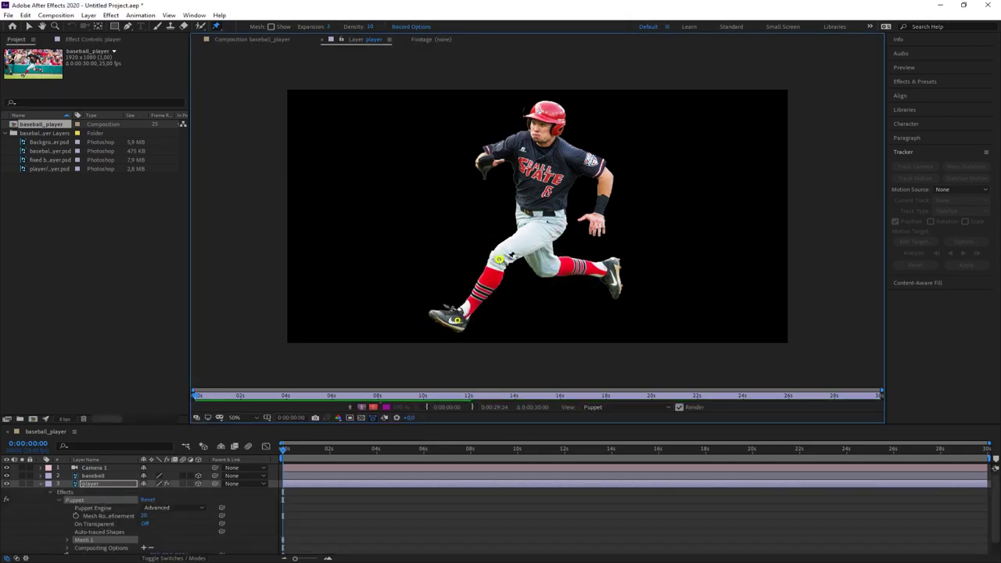
left_click(552, 226)
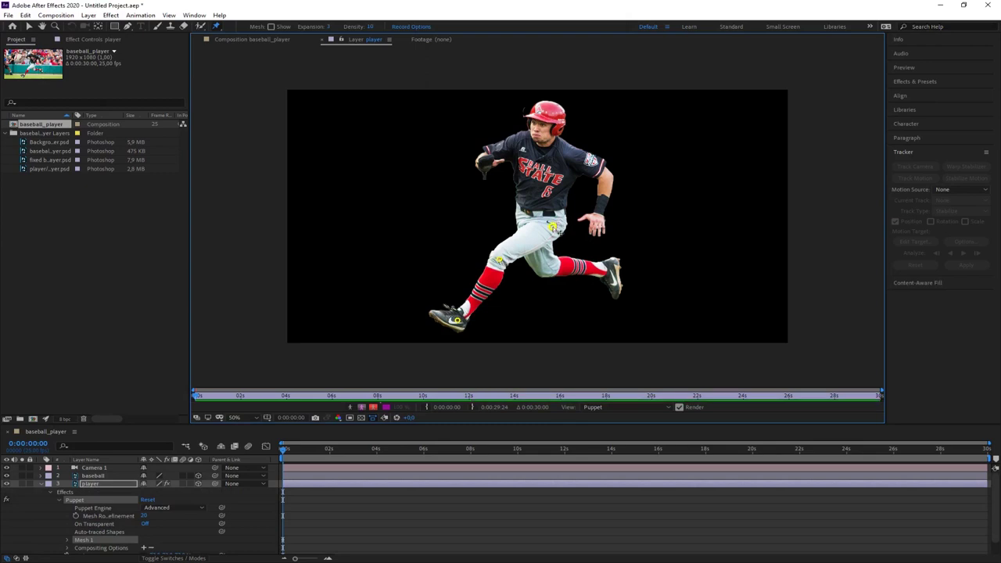
left_click(526, 225)
left_click(545, 265)
left_click(610, 267)
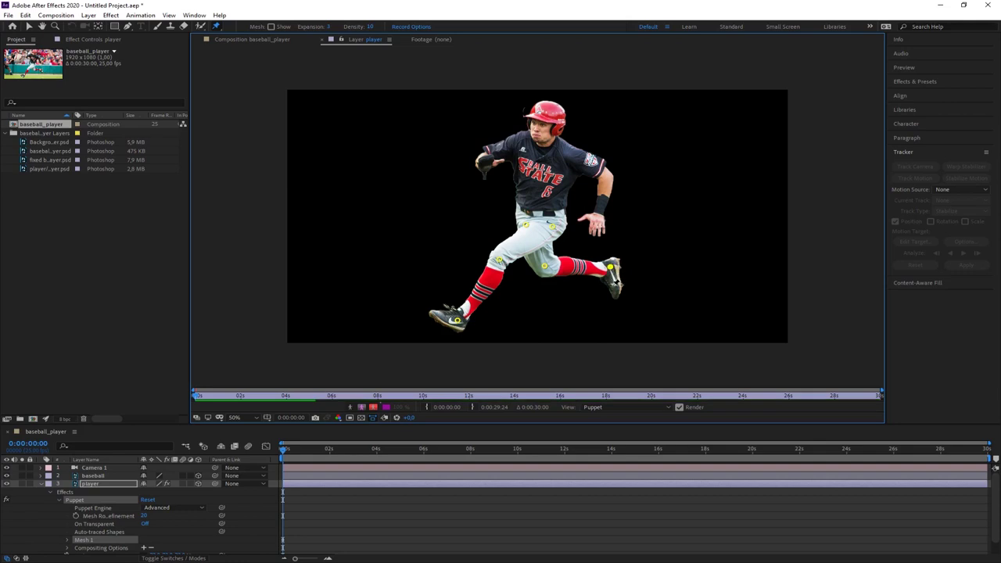
left_click(616, 288)
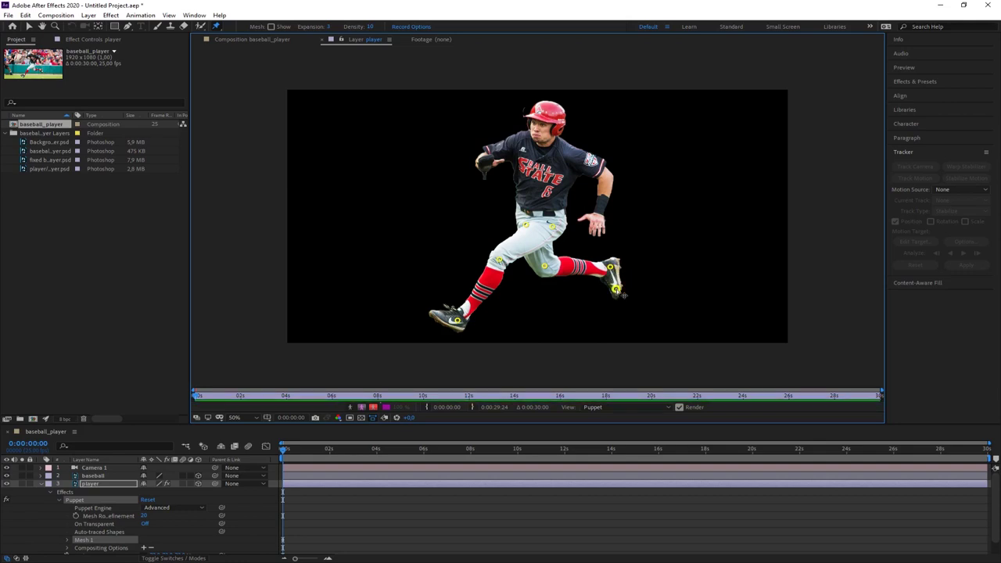
- Add Puppet pins to the player's elbow, both hands, both shoulders, neck, head and torso
left_click(606, 177)
left_click(598, 220)
left_click(576, 155)
left_click(542, 146)
left_click(543, 120)
left_click(516, 142)
left_click(484, 160)
left_click(540, 188)
- At 0:00:04:01, shift the Puppet pins on the player's front foot, rear knee and rear shoe to extend the running stride slightly
mouse_move(285, 454)
left_mouse_down()
mouse_move(352, 449)
mouse_move(283, 462)
left_mouse_up()
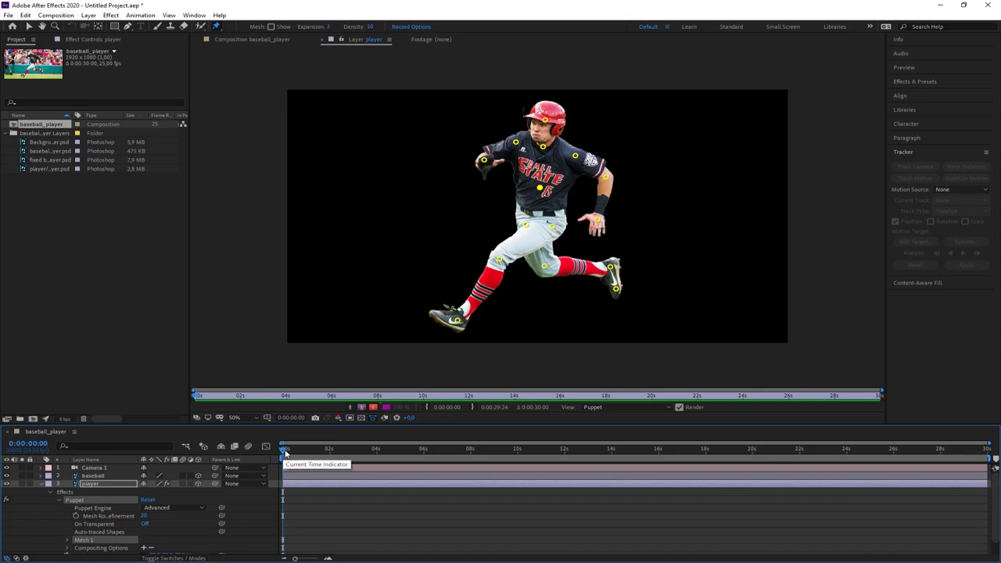
left_click_drag(283, 453, 379, 457)
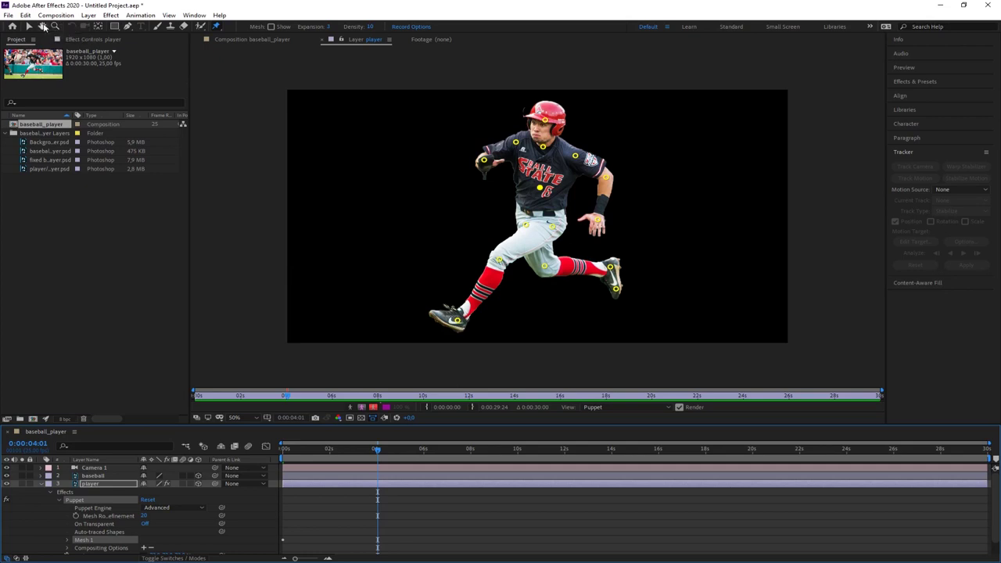
left_click(28, 25)
left_click(459, 321)
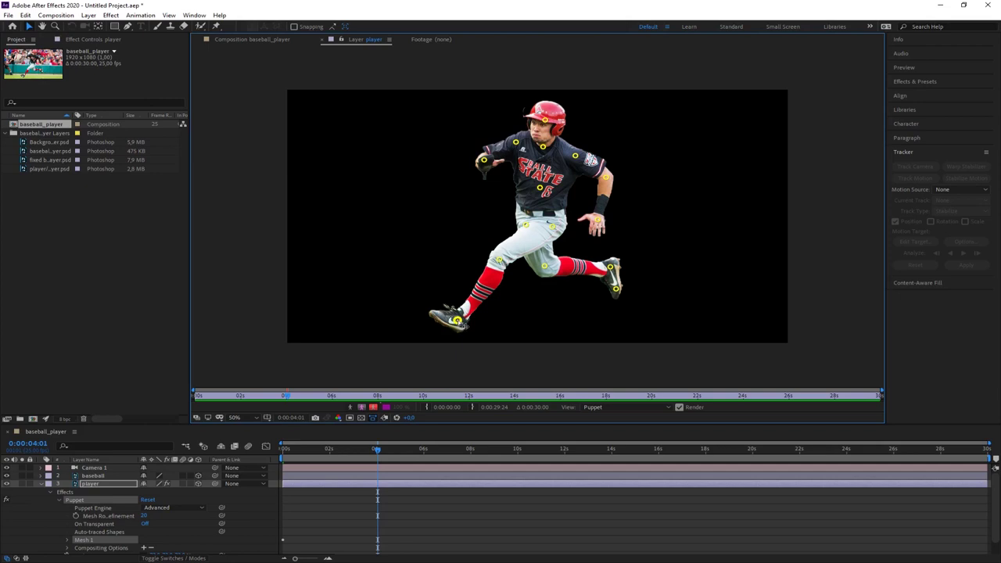
left_click_drag(458, 322, 449, 317)
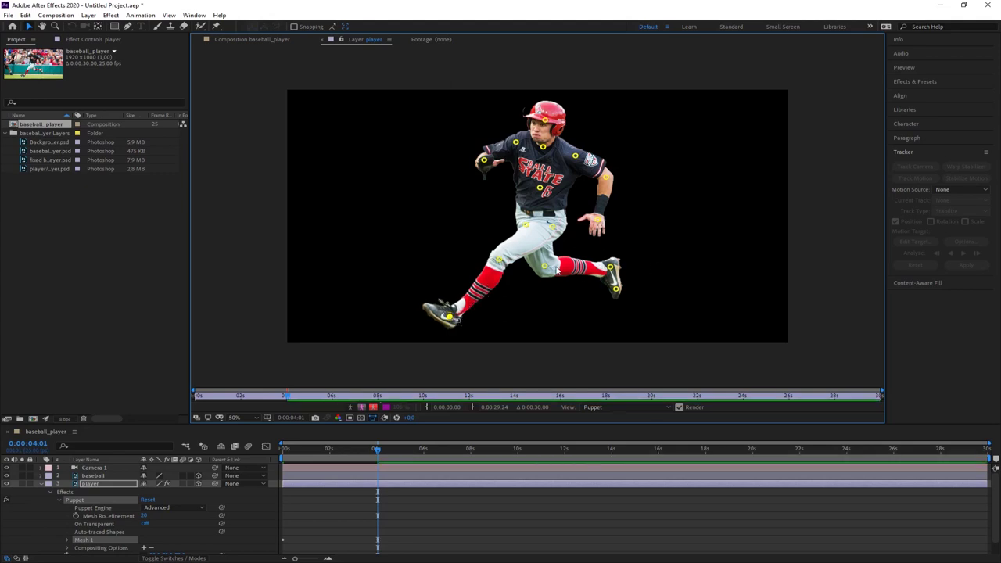
left_click_drag(551, 270, 555, 268)
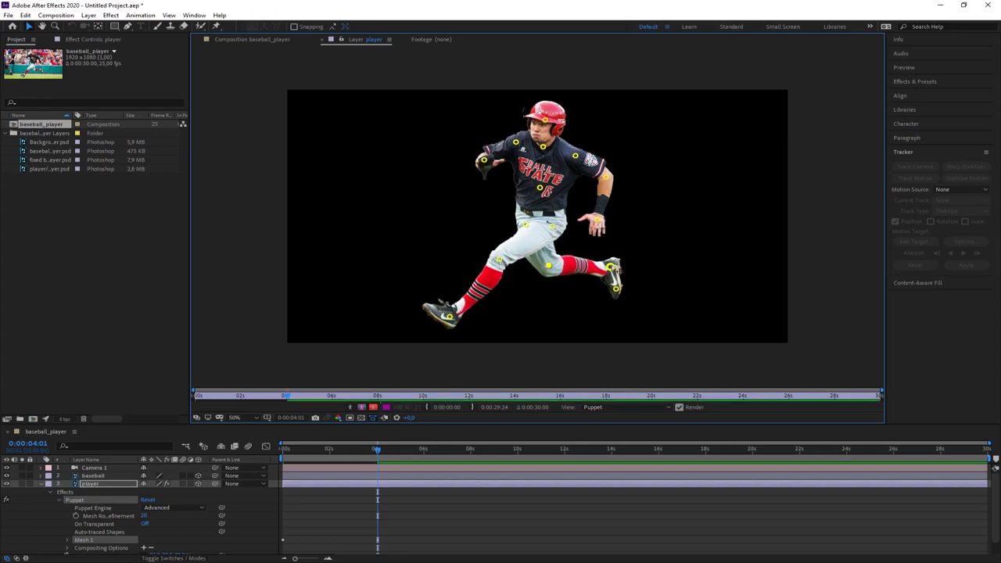
mouse_move(613, 269)
left_mouse_down()
mouse_move(624, 291)
mouse_move(626, 282)
left_mouse_up()
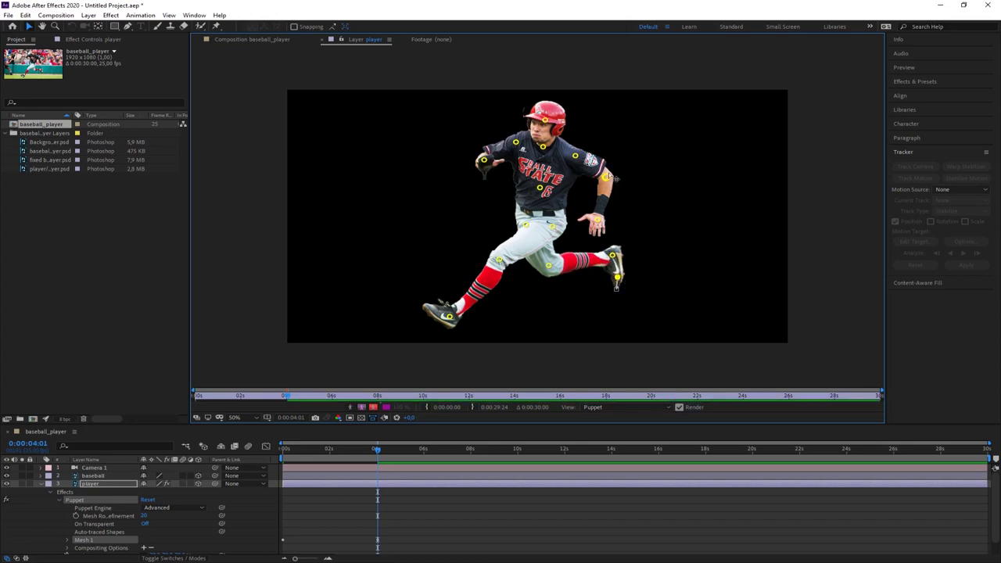
- Shift the player's rear elbow and hand pins outward and up, the head pin slightly forward, and the gloved hand pin down
left_click_drag(612, 178, 615, 170)
left_click_drag(602, 225, 613, 213)
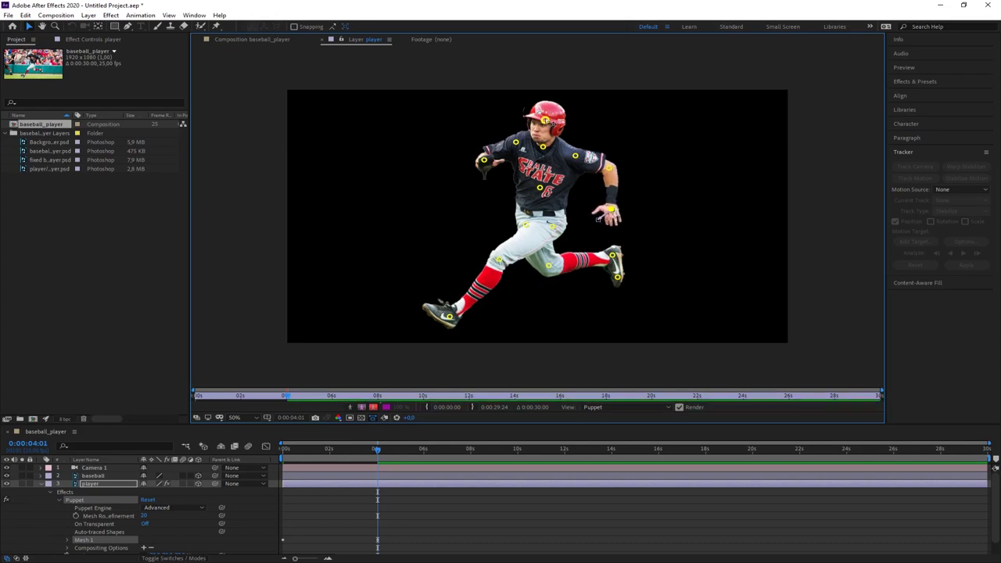
left_click_drag(545, 120, 541, 119)
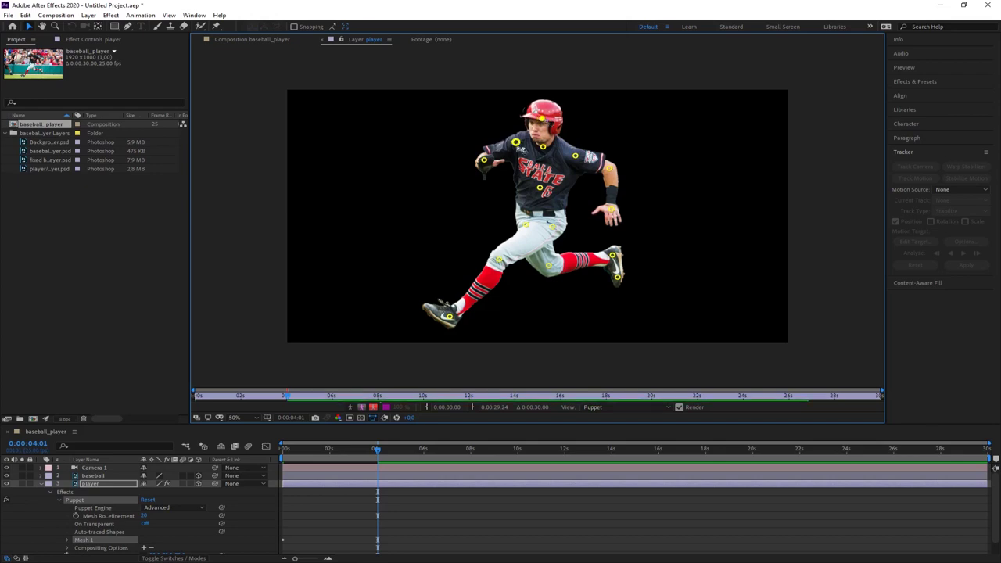
left_click_drag(482, 160, 486, 168)
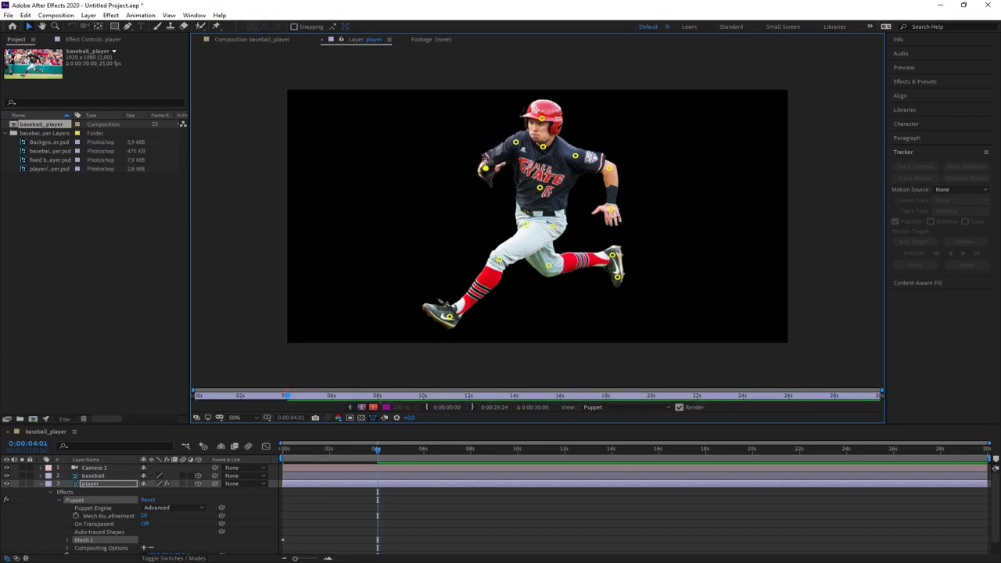
- At 0:00:04:00, nudge the player's front hip pin slightly upward and select the torso pin
mouse_move(378, 452)
left_mouse_down()
mouse_move(366, 453)
mouse_move(377, 457)
left_mouse_up()
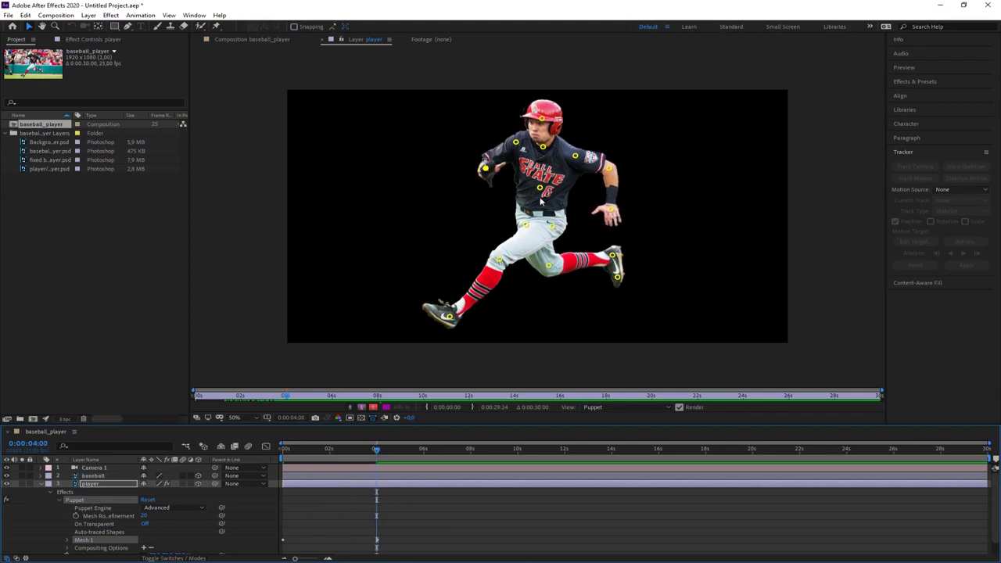
left_click(528, 225)
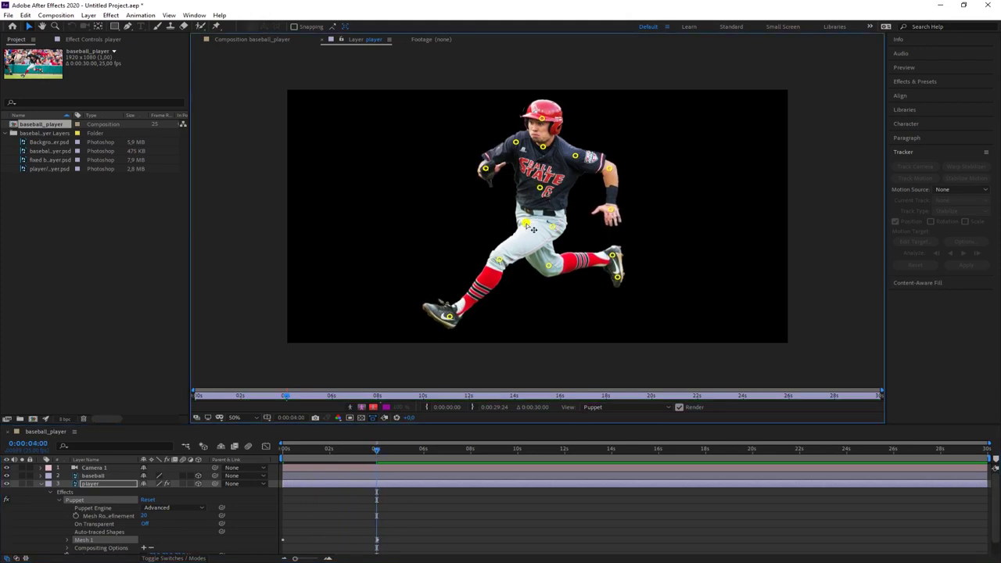
left_click(540, 188)
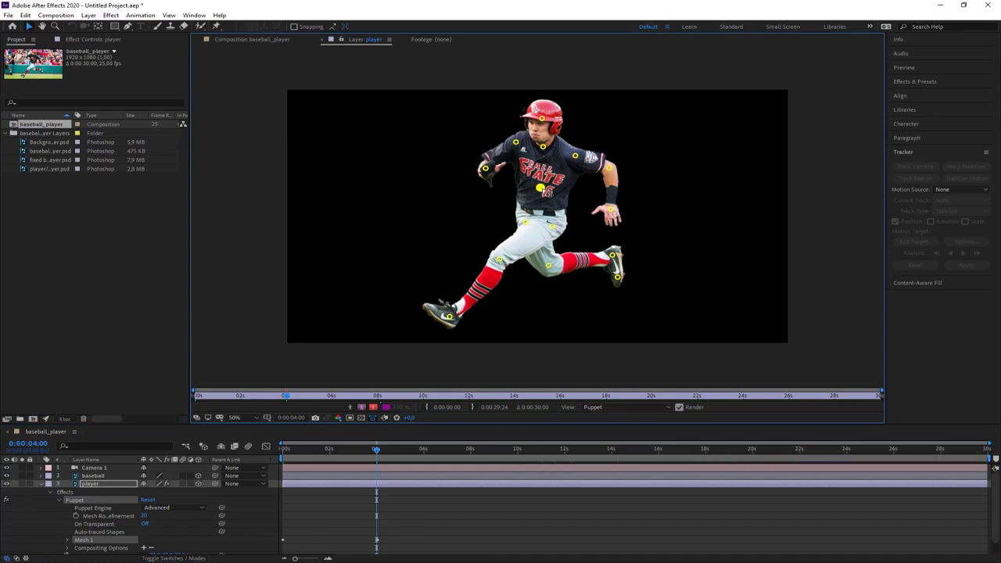
- Select the player's neck puppet pin and preview the puppet animation from the start in the baseball_player composition
left_click(542, 146)
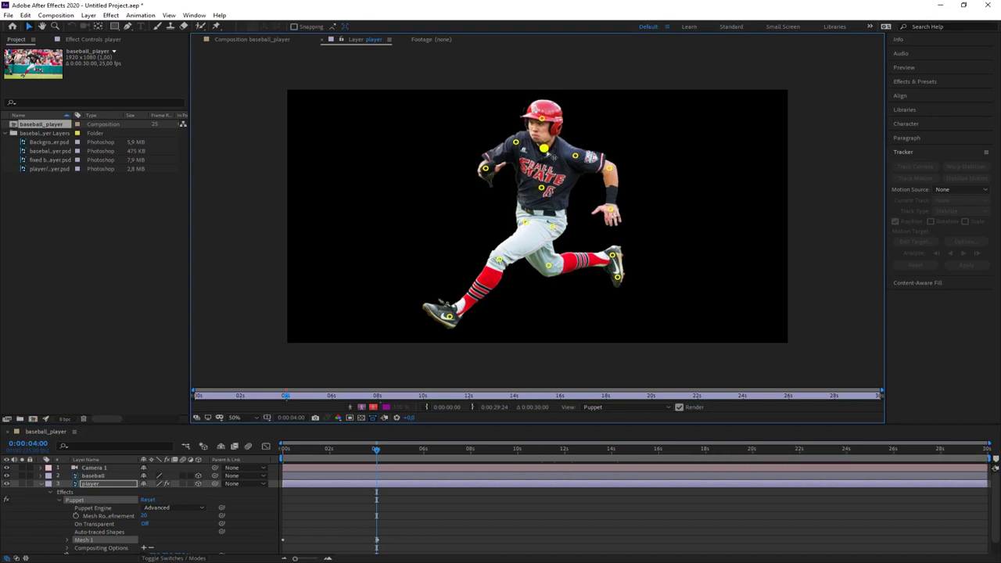
left_click_drag(381, 454, 244, 459)
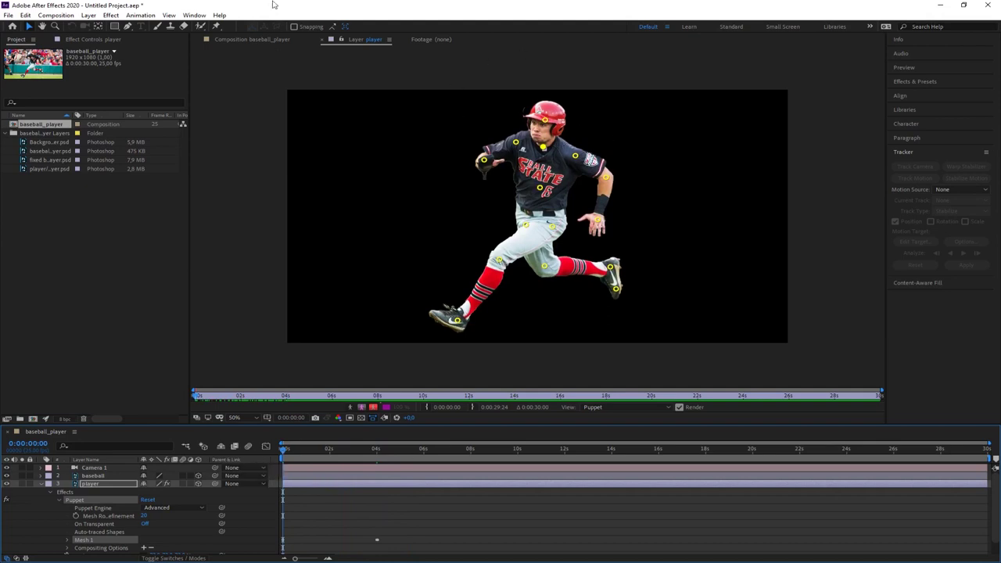
left_click(232, 40)
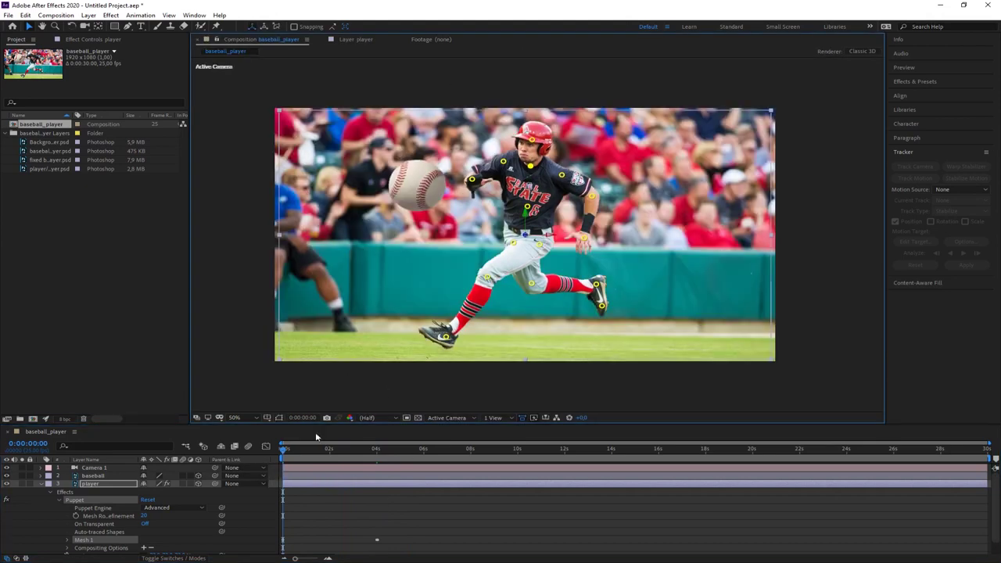
mouse_move(282, 456)
left_mouse_down()
mouse_move(394, 461)
mouse_move(294, 461)
left_mouse_up()
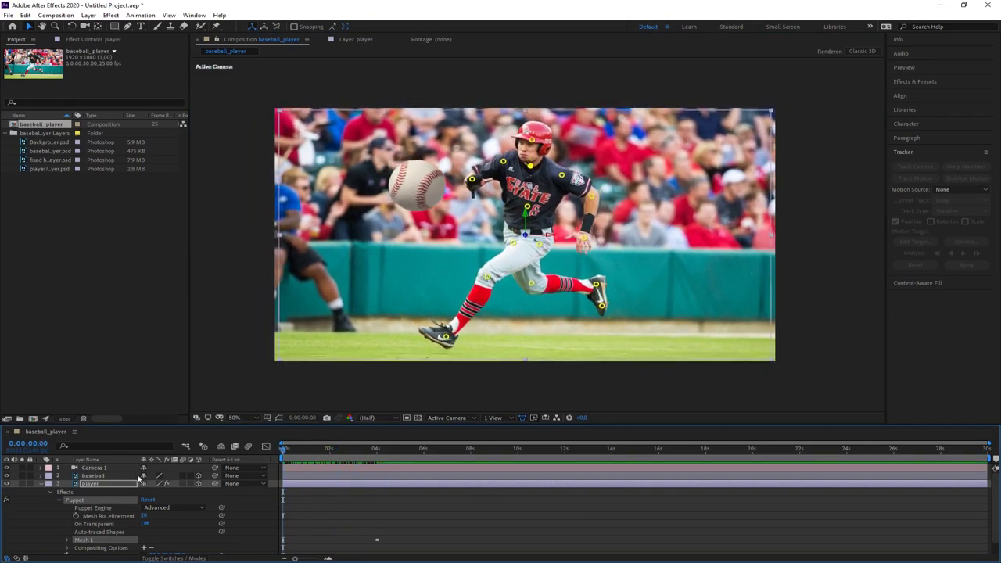
- Enable position keyframing on the player layer at 0 seconds and shift the player slightly right along the X axis
left_click(43, 485)
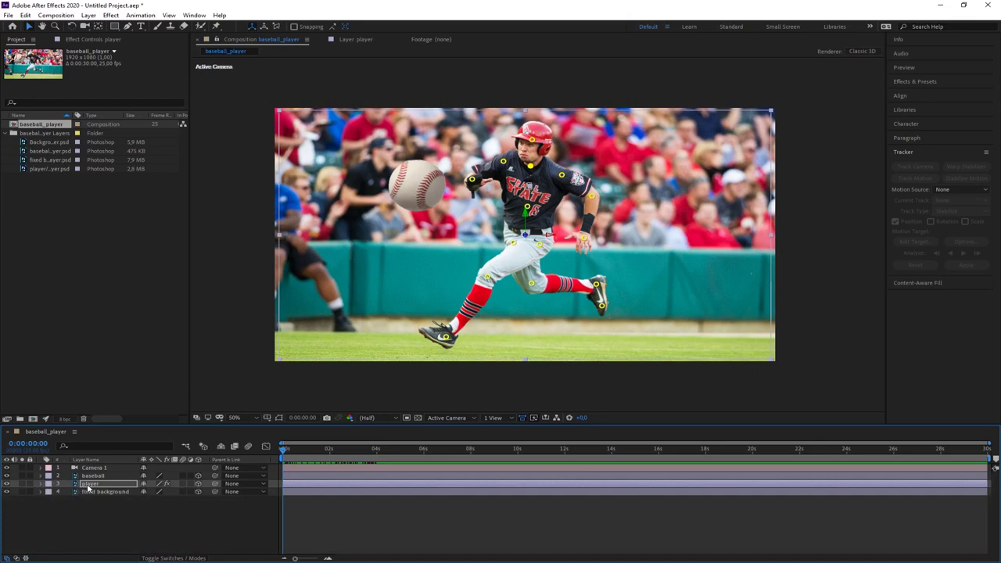
key("p")
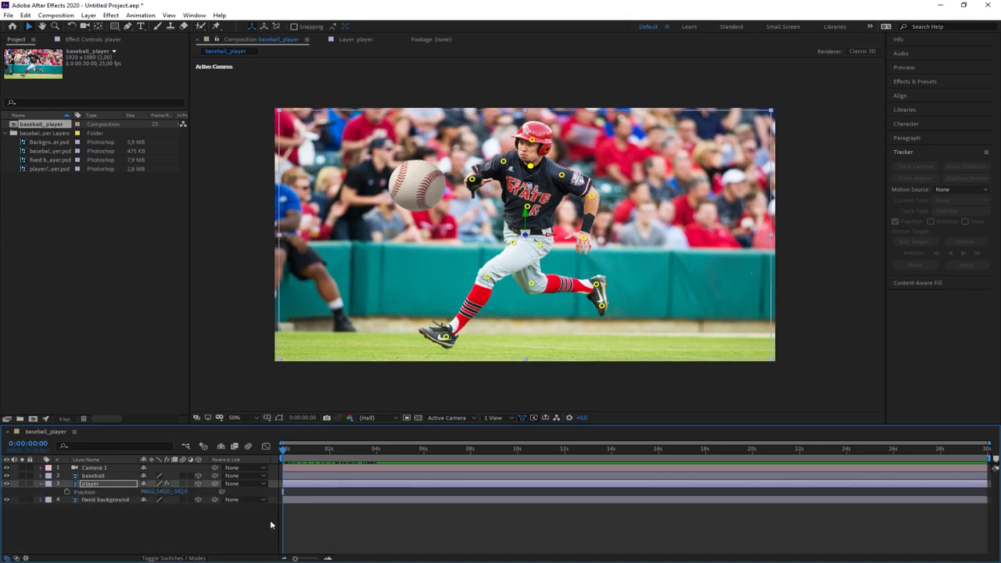
left_click(66, 493)
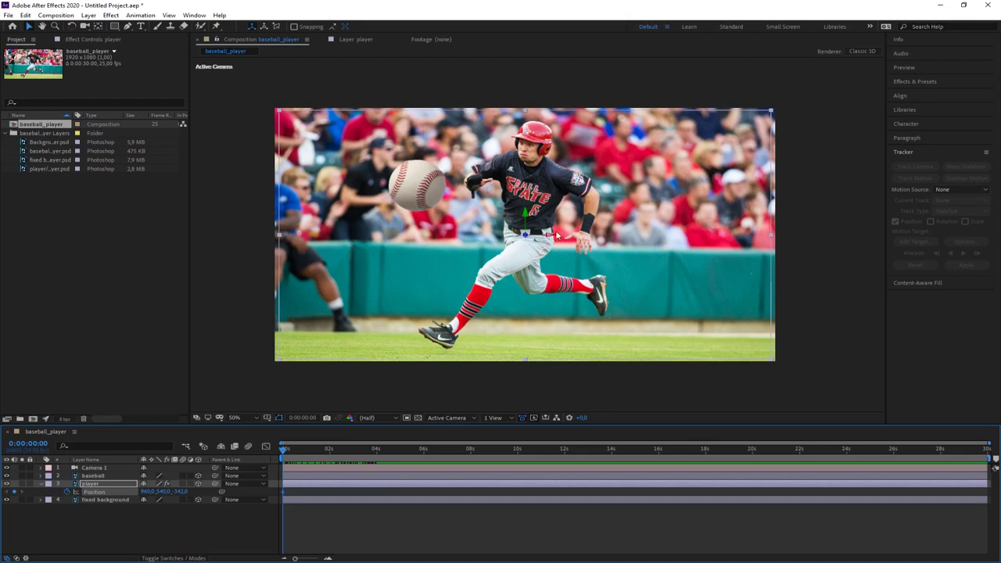
left_click_drag(549, 236, 569, 237)
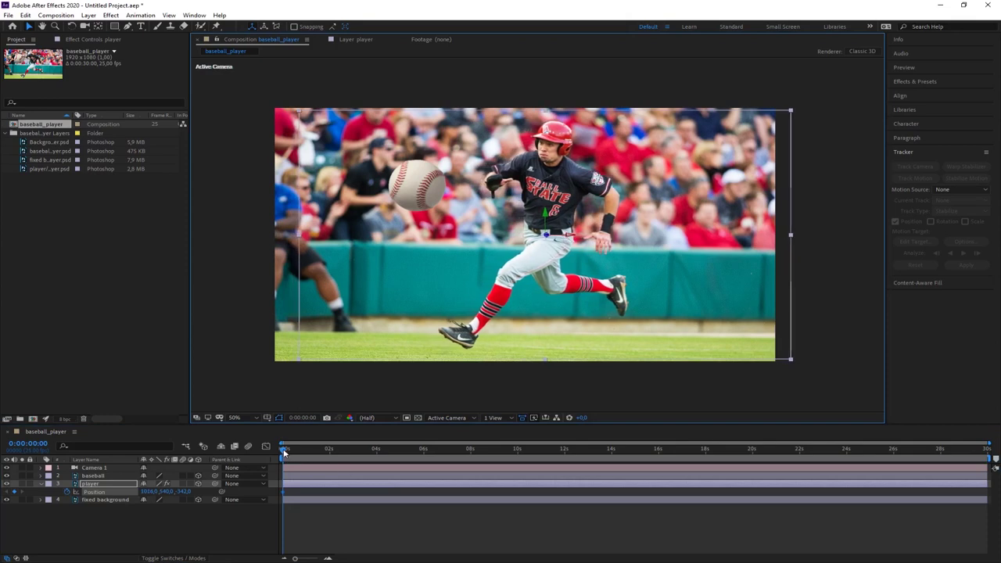
- At 4 seconds, move the player left along the X axis to keyframe its forward run, and preview from the start
left_click_drag(284, 450, 377, 456)
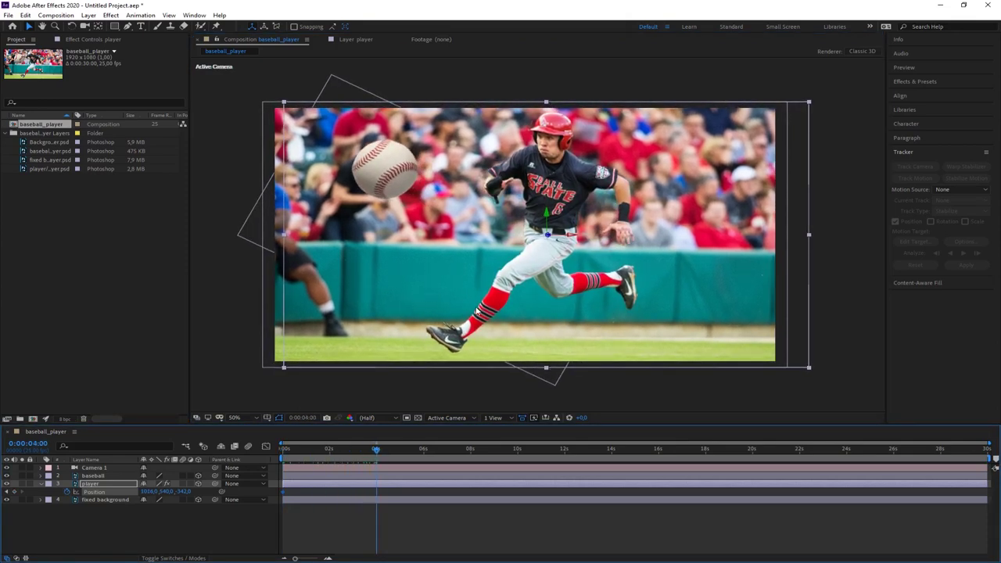
left_click_drag(570, 237, 555, 235)
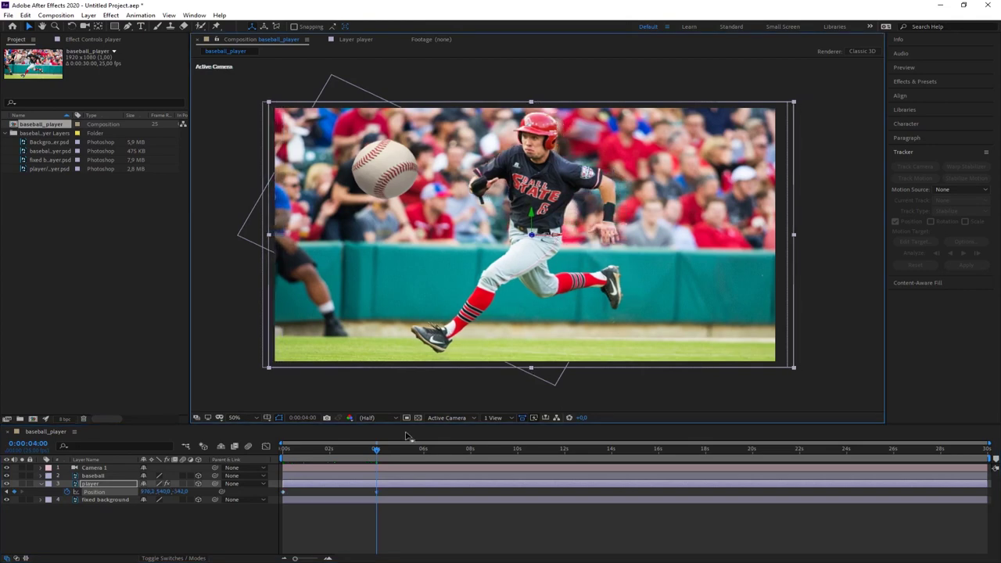
left_click_drag(379, 456, 272, 461)
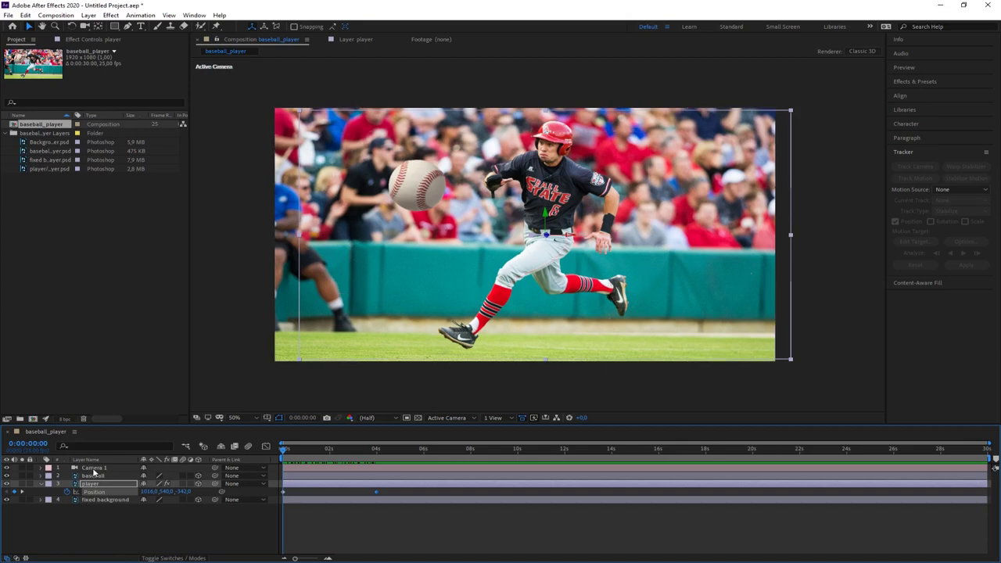
- Find the Directional Blur effect and apply it to the baseball layer
left_click(422, 184)
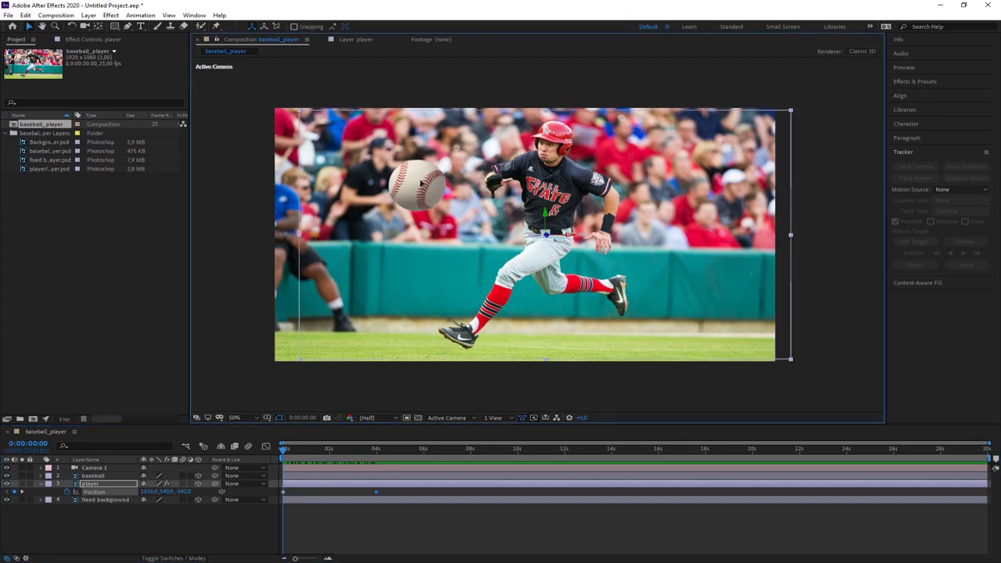
left_click(91, 476)
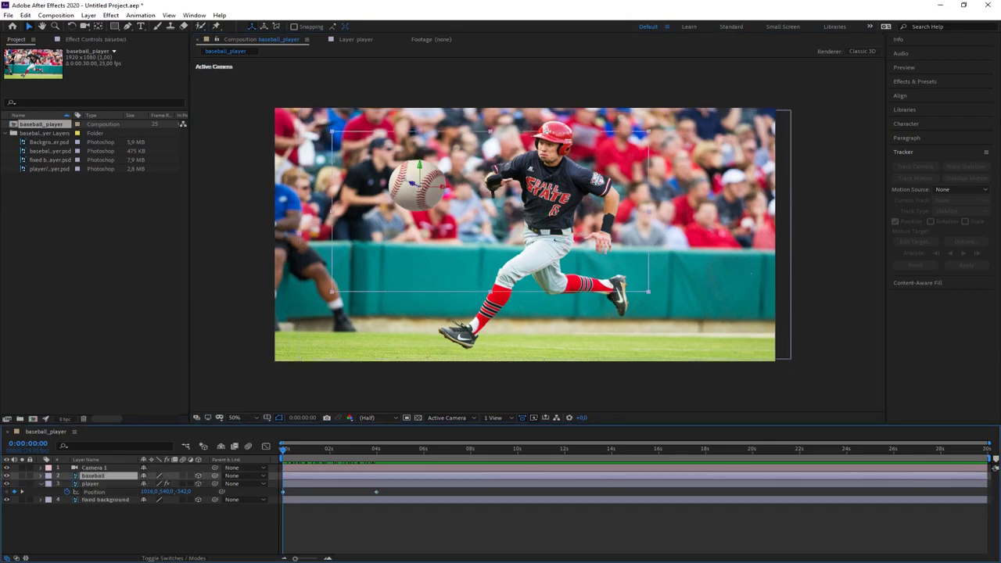
left_click(908, 82)
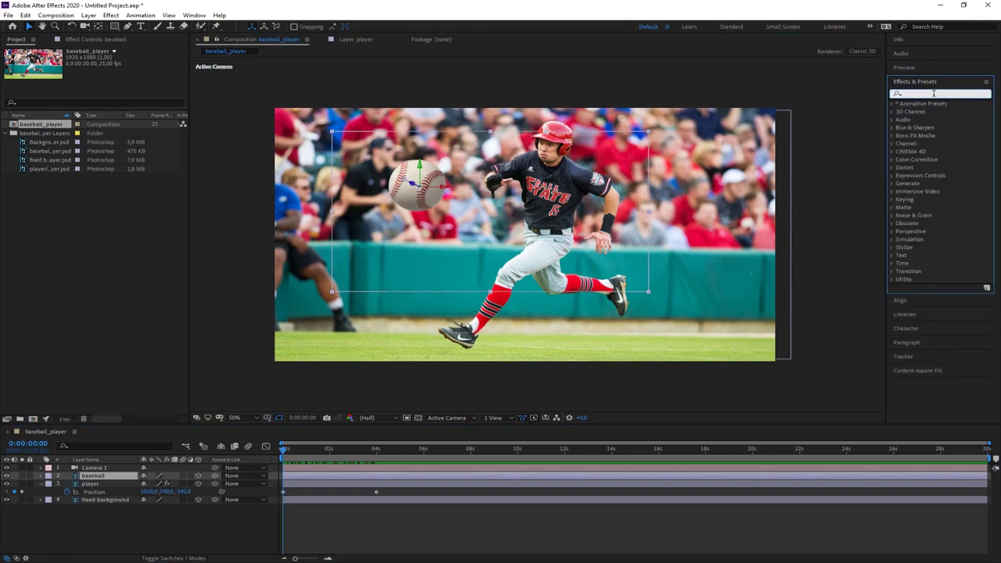
type("dire")
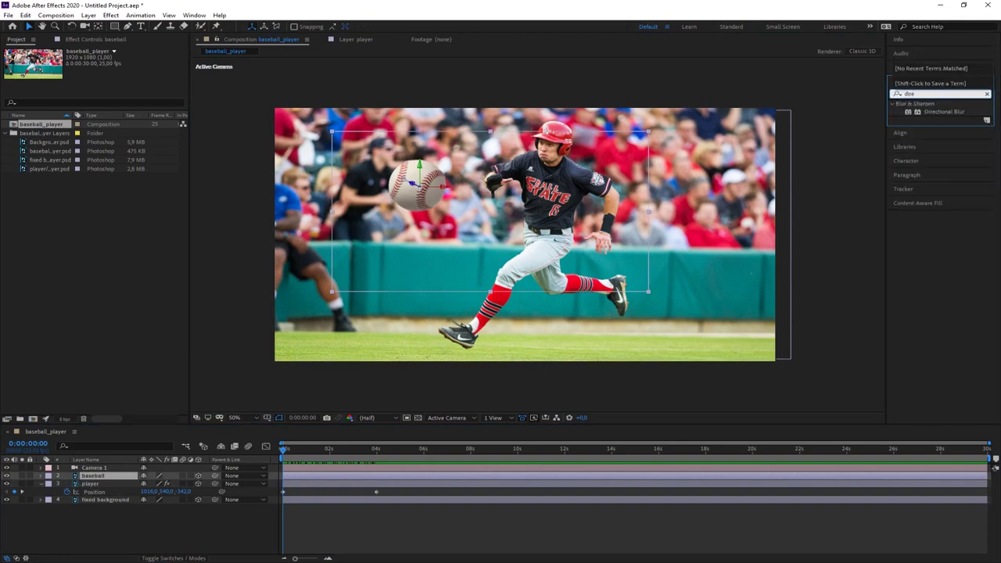
left_click_drag(942, 111, 112, 477)
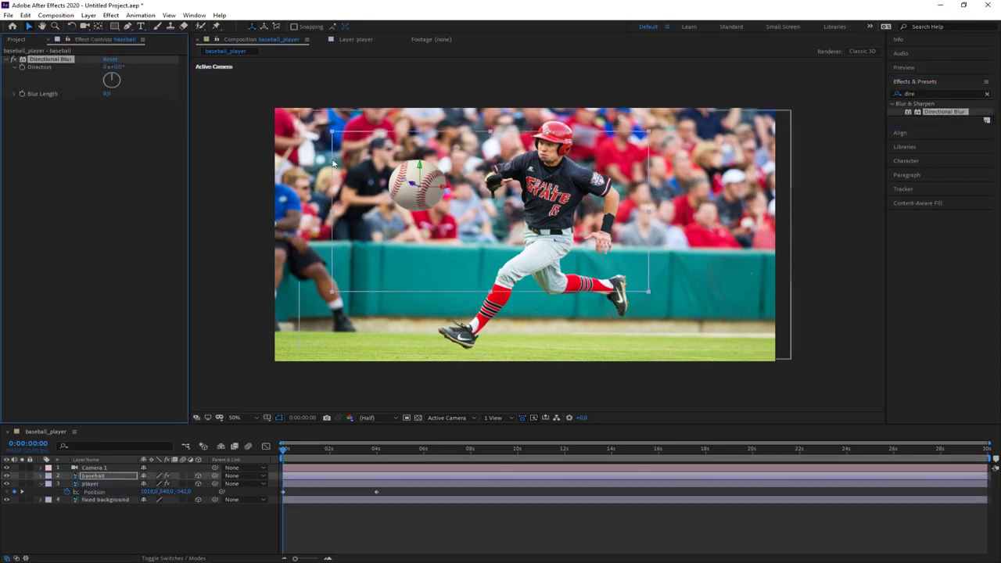
- Set the baseball's Directional Blur to a length of about 34.8 and a direction of about 81°
left_click_drag(108, 93, 118, 94)
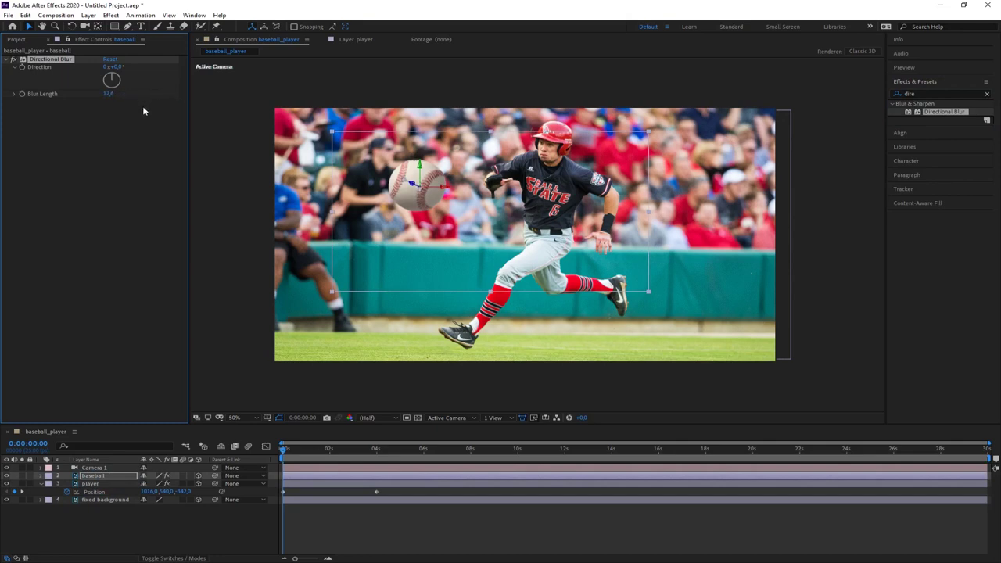
left_click_drag(109, 94, 172, 93)
left_click_drag(114, 76, 101, 95)
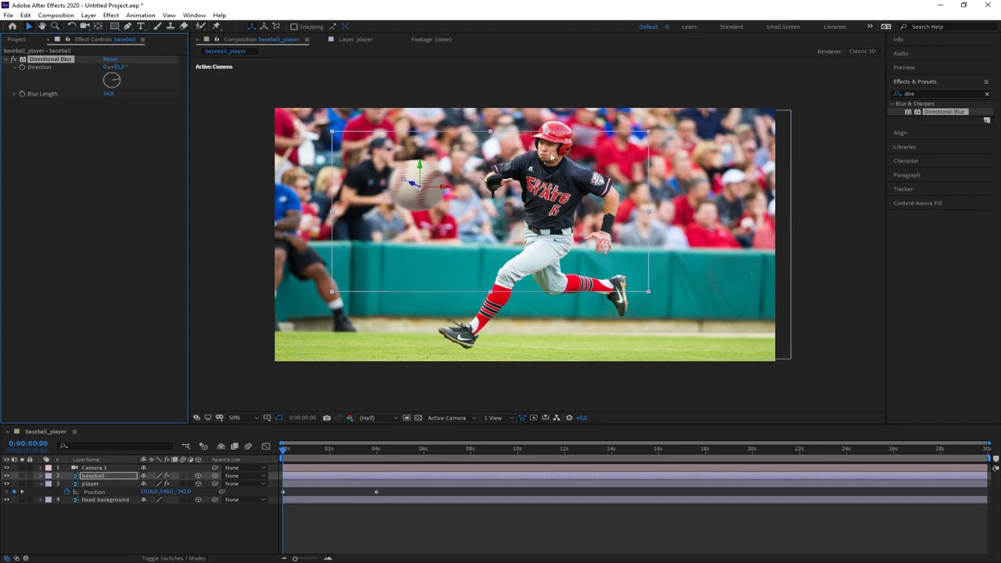
- Apply Directional Blur to the player layer with a direction of 79° and a blur length of 1.2
left_click_drag(945, 114, 117, 486)
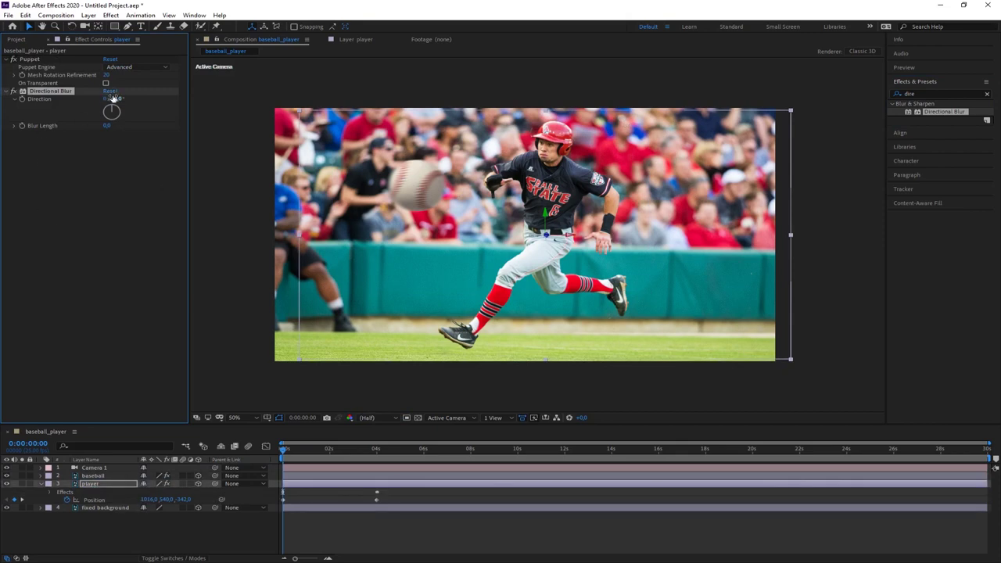
left_click_drag(107, 126, 125, 114)
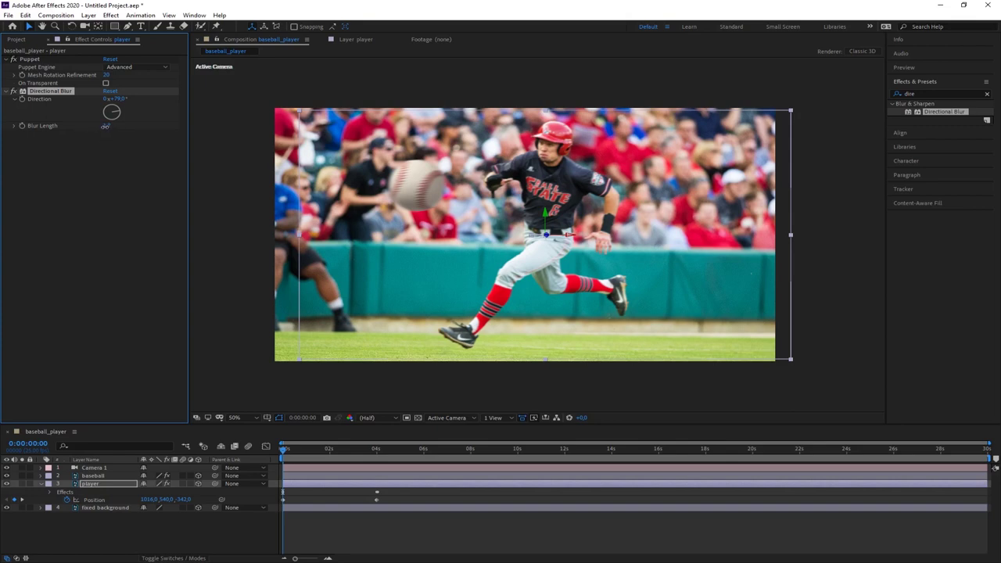
left_click_drag(105, 126, 99, 129)
- Check the player's blur near 4 seconds and set its blur length to 0.5
left_click_drag(283, 451, 383, 454)
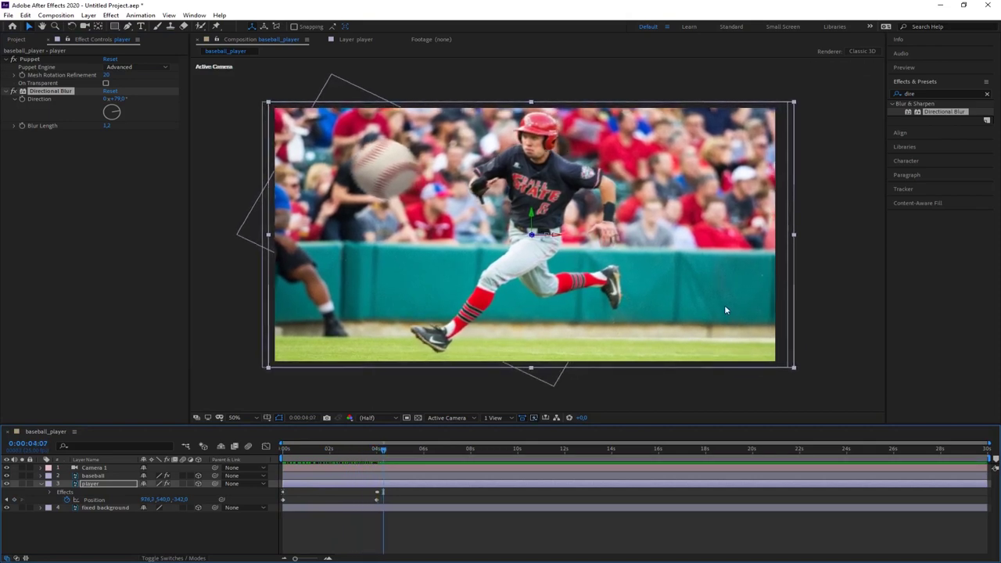
left_click(110, 127)
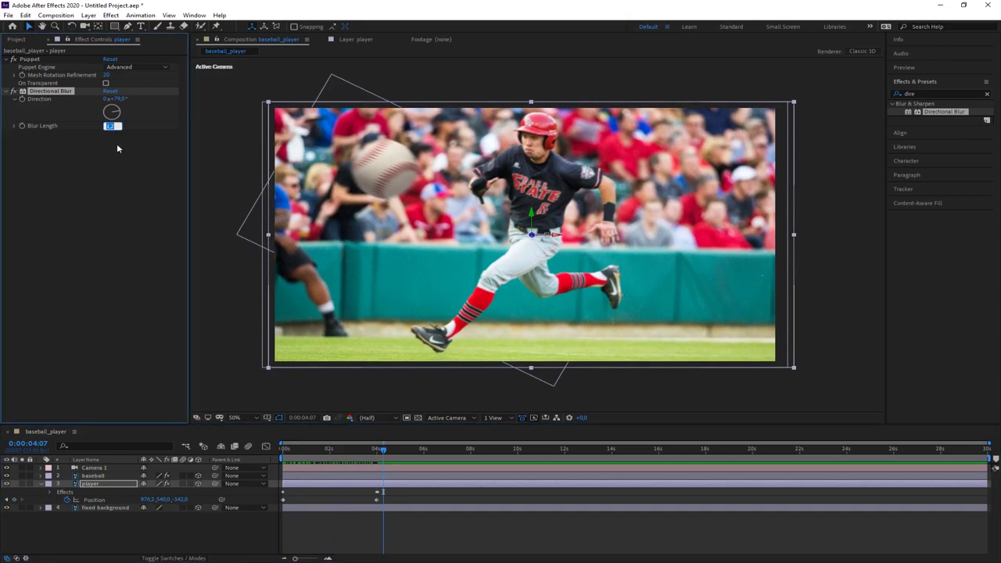
type("0.5")
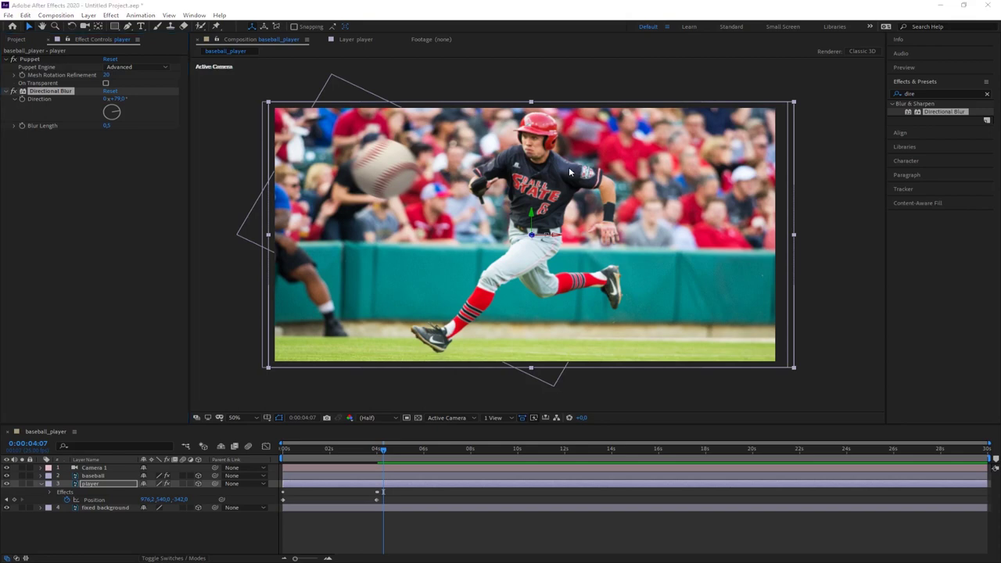
- Switch to selfie.jpg in Photoshop and duplicate its Background layer as "me"
key("alt+Tab")
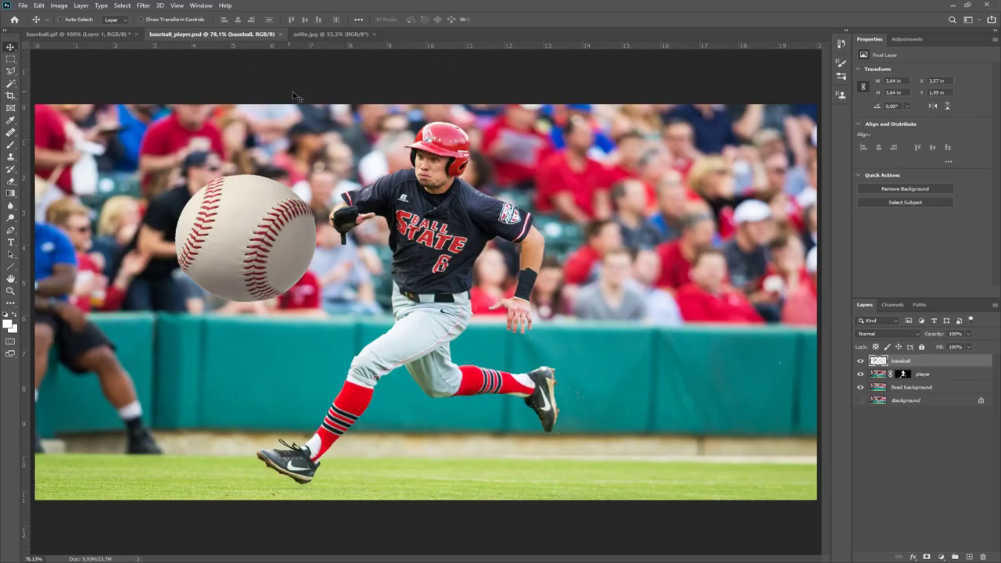
left_click(312, 35)
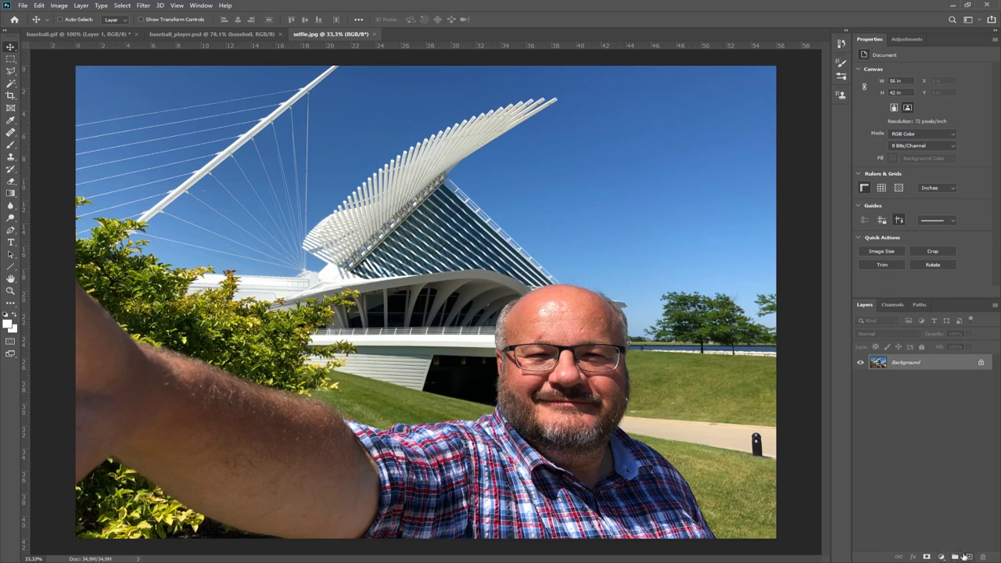
right_click(904, 364)
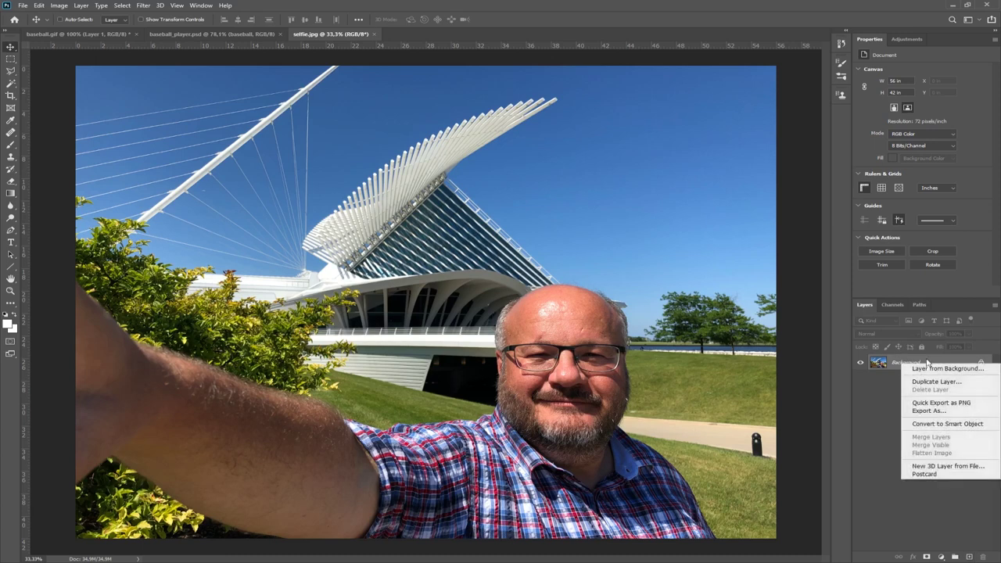
left_click(923, 381)
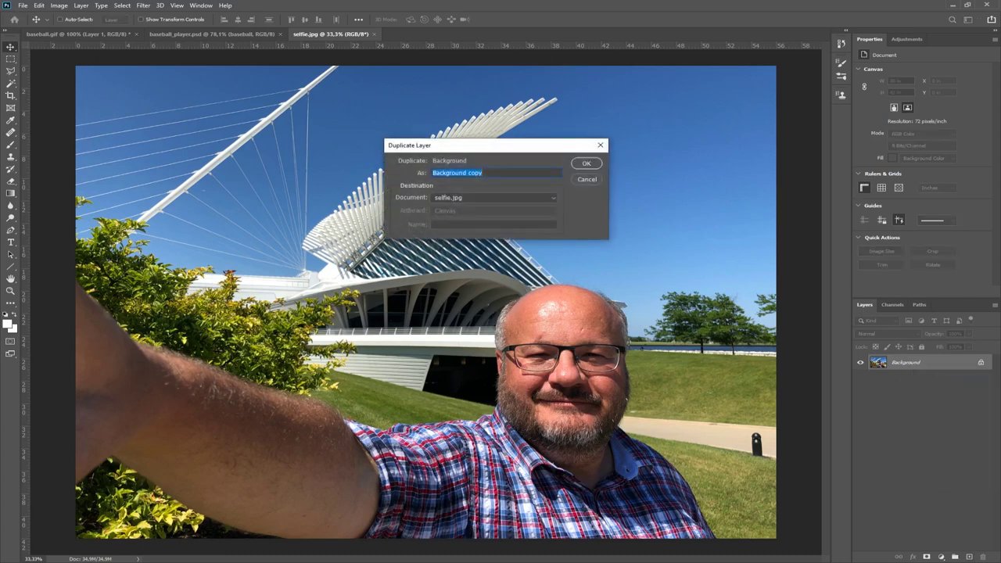
type("me")
left_click(586, 163)
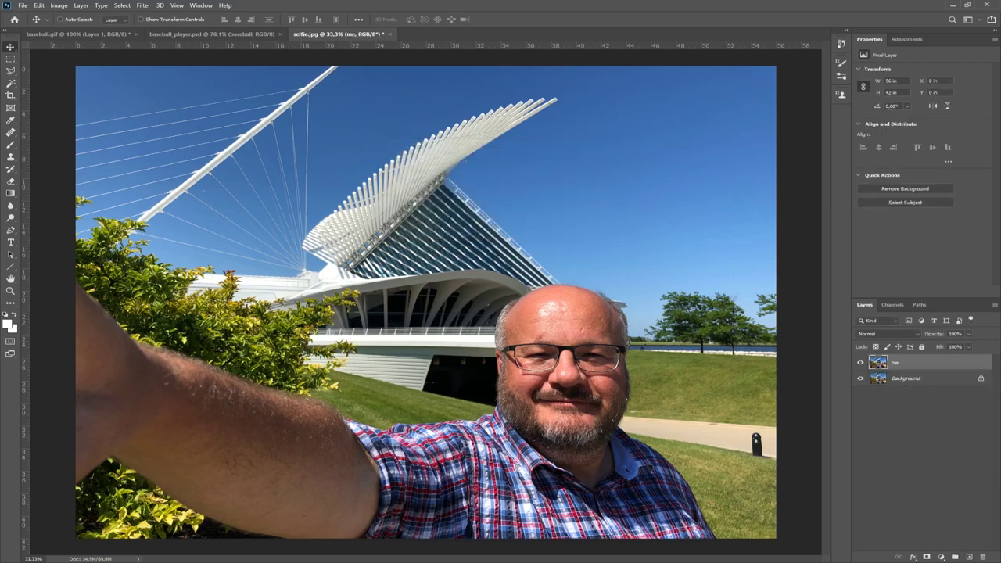
- Select the man in the selfie, including his outstretched arm, with the Object Selection tool
left_click(11, 83)
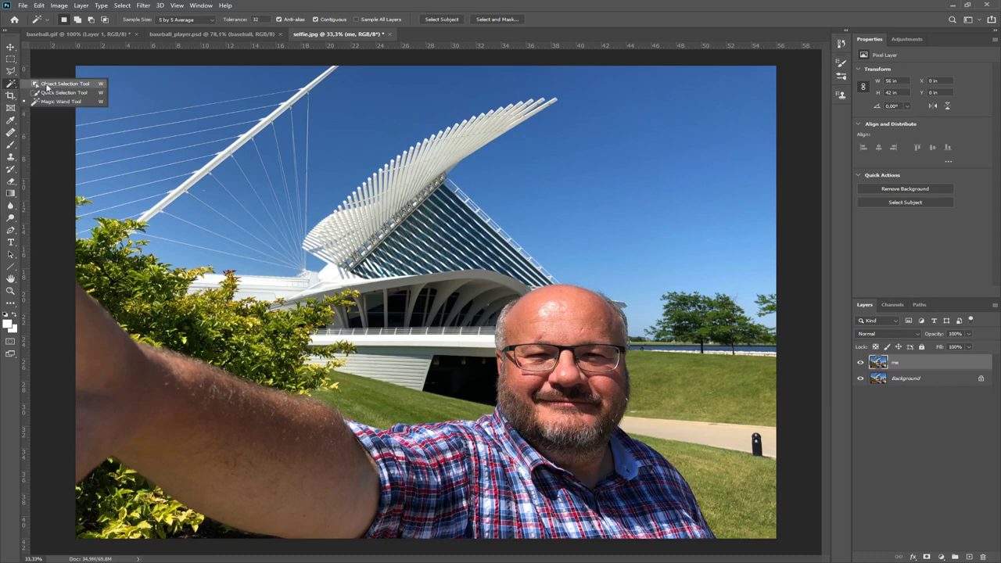
left_click(47, 84)
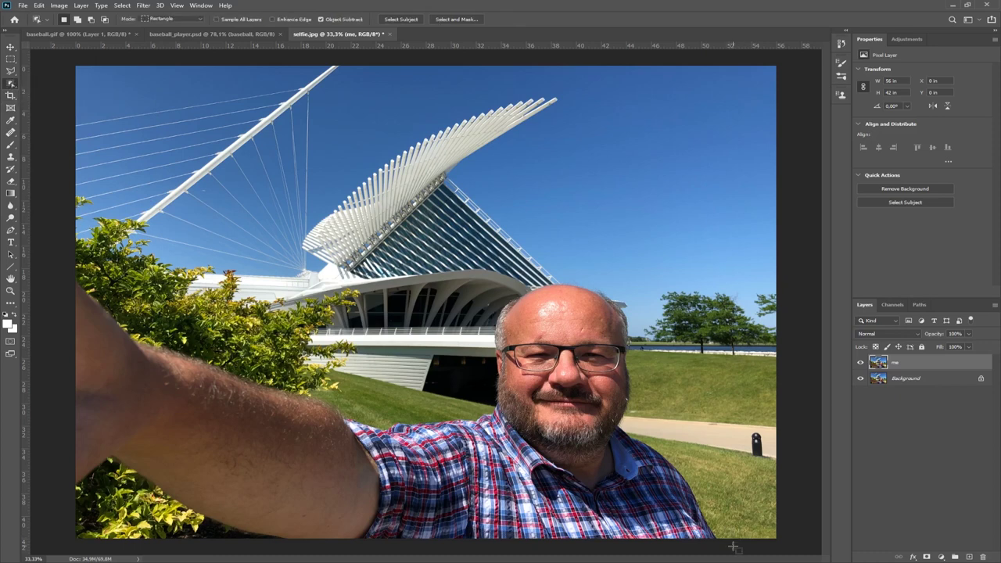
left_click_drag(734, 548, 62, 263)
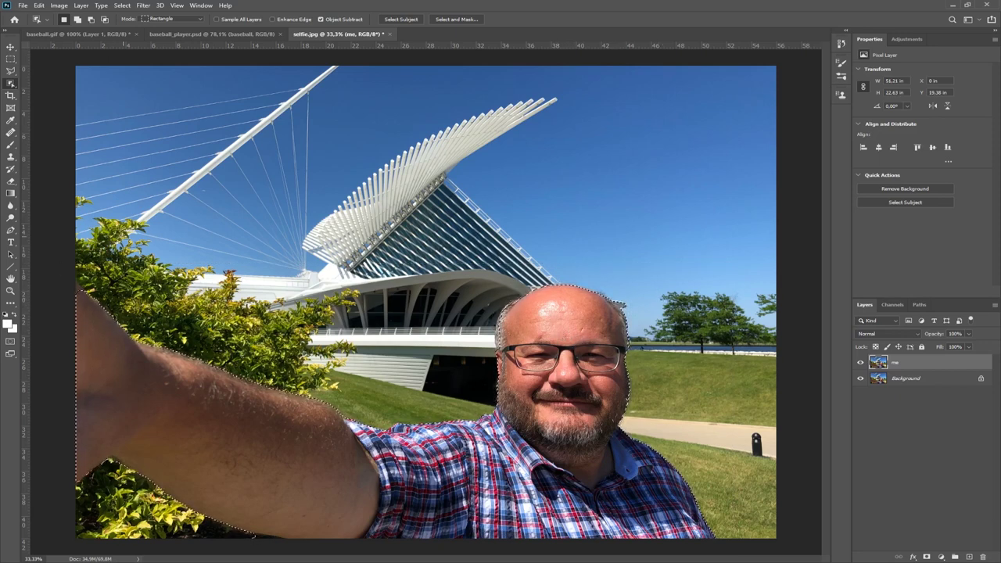
- Subtract the background bits beside the man's head from the selection with the Quick Selection tool, checking his hair and beard at 200% zoom
key("z")
right_click(563, 312)
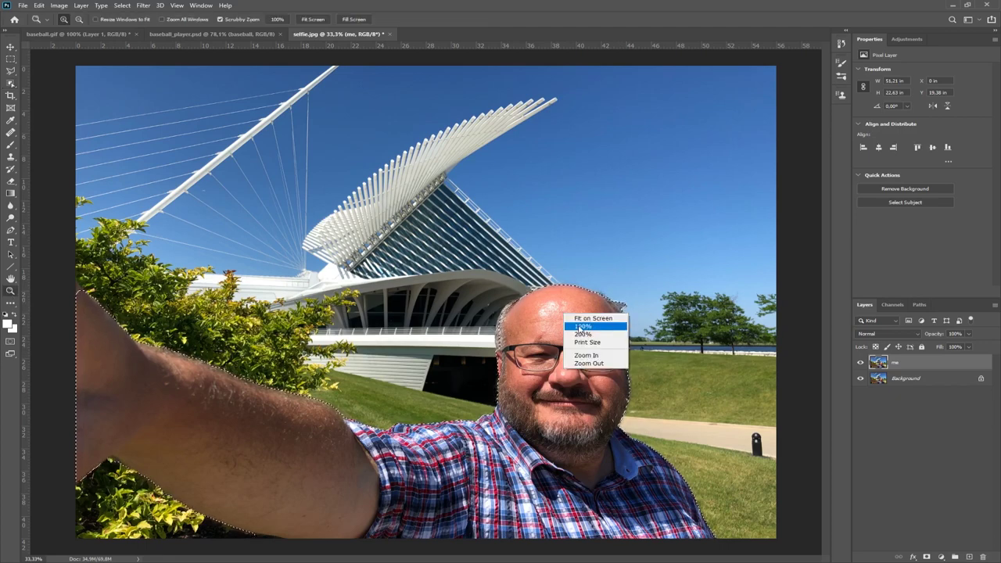
left_click(580, 333)
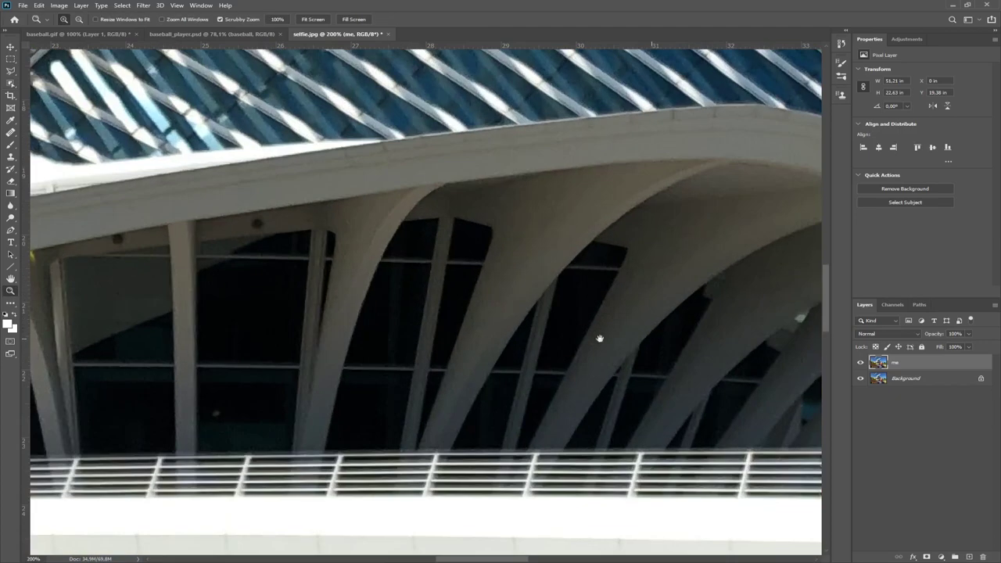
left_click_drag(597, 337, 134, 339)
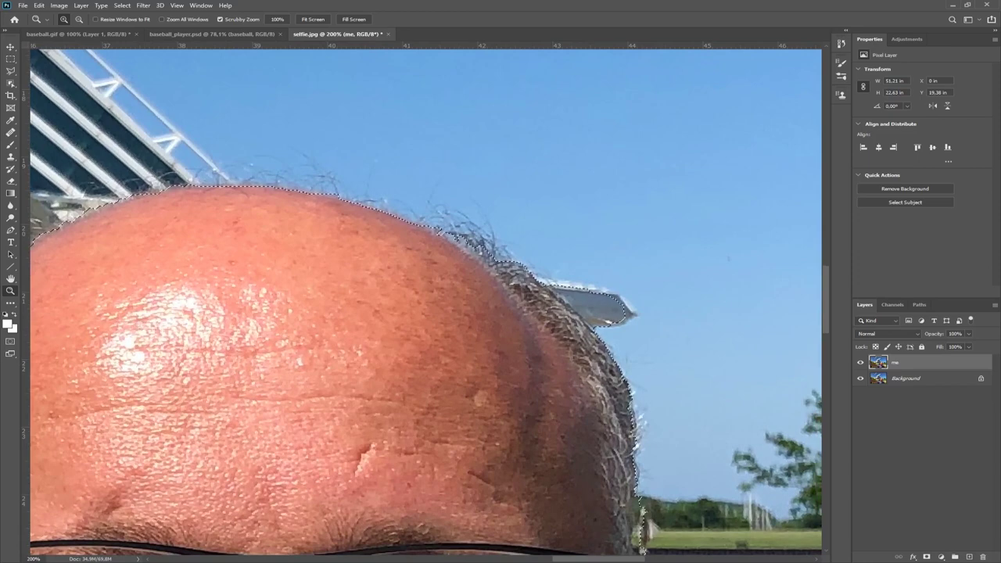
left_click(11, 83)
left_click(63, 92)
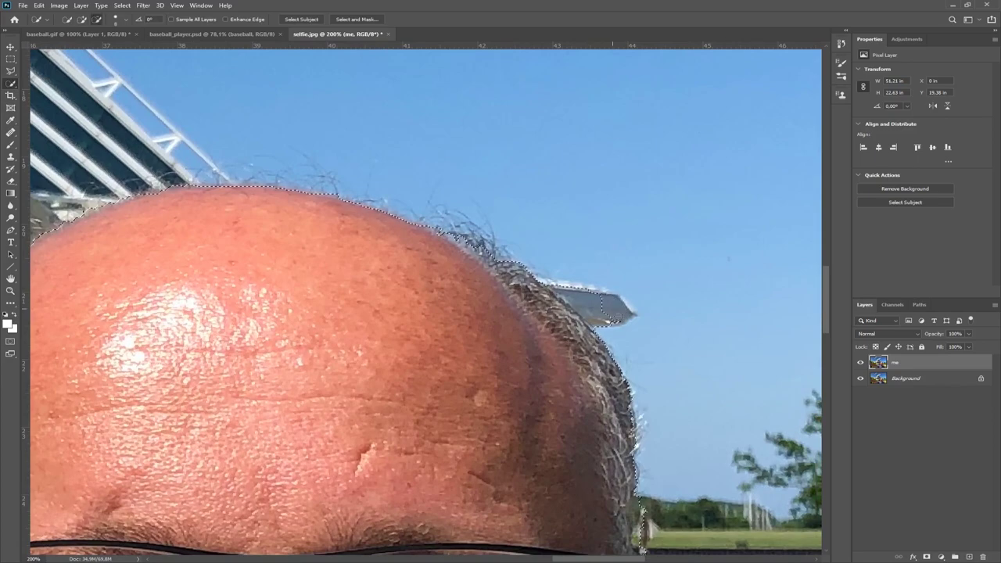
left_click_drag(206, 211, 552, 223)
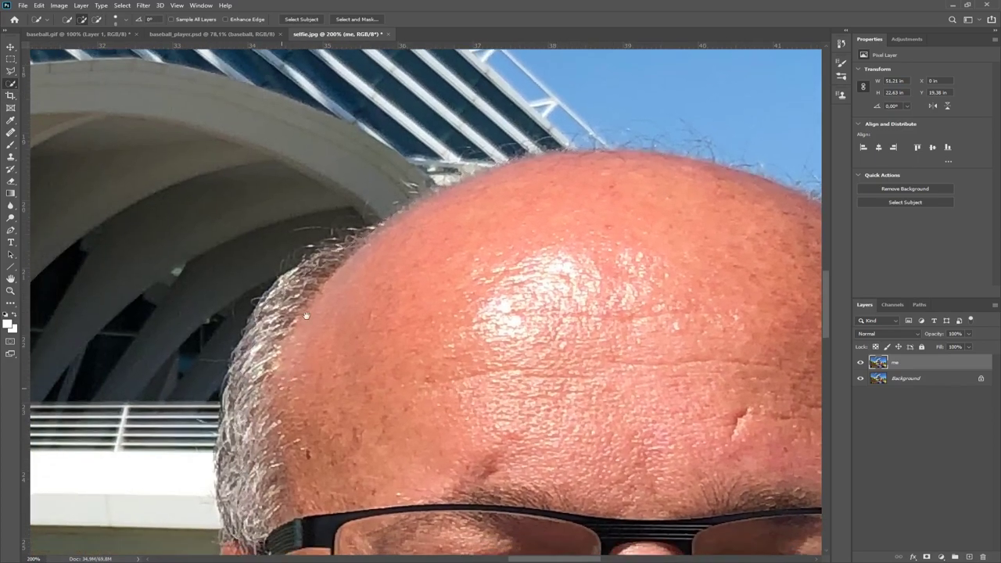
left_click_drag(306, 315, 373, 76)
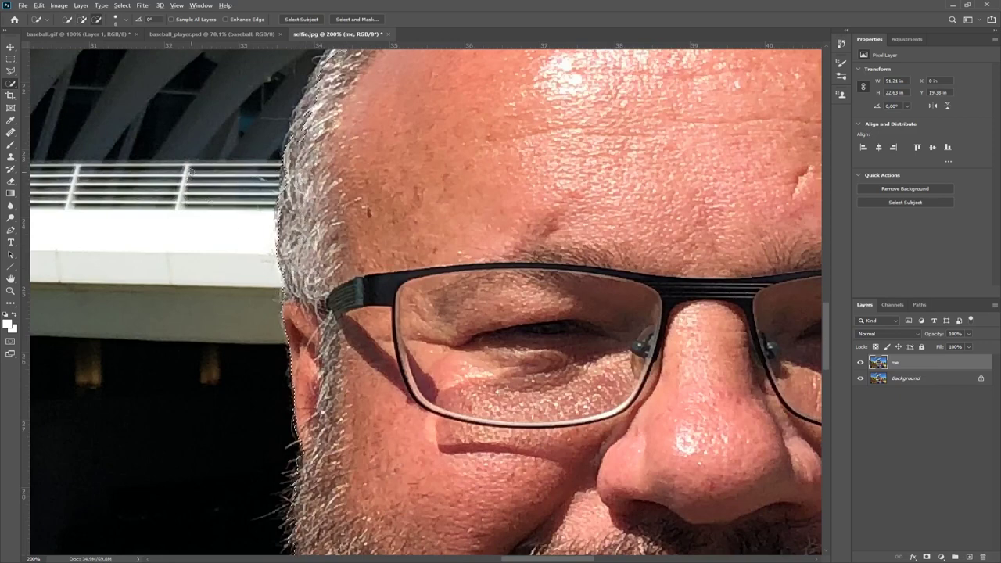
left_click(187, 182, "alt")
left_click_drag(413, 393, 200, 4)
- Extend the man's selection over the upper edge of his arm at the photo's border with the Quick Selection tool
left_click(11, 291)
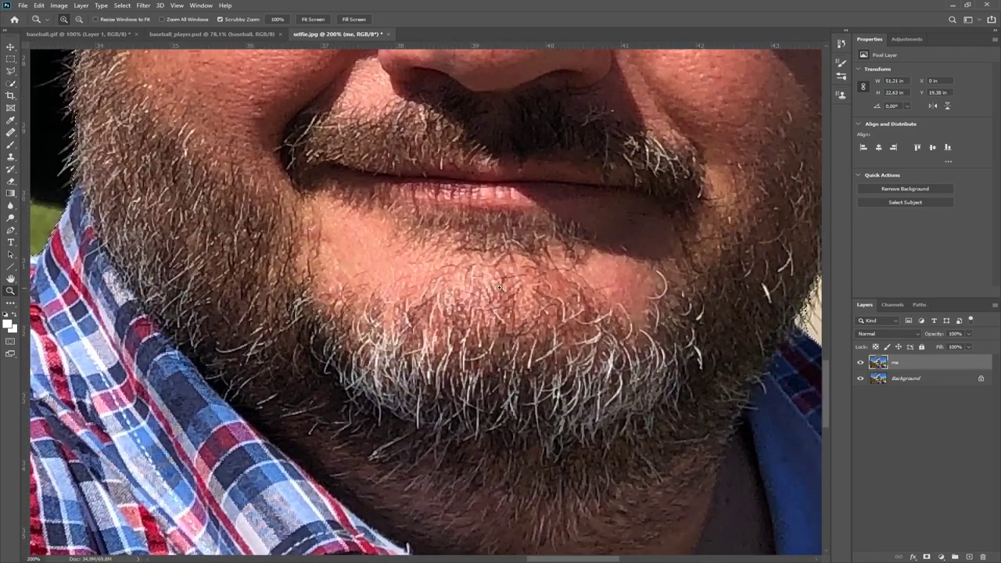
right_click(502, 287)
left_click(532, 291)
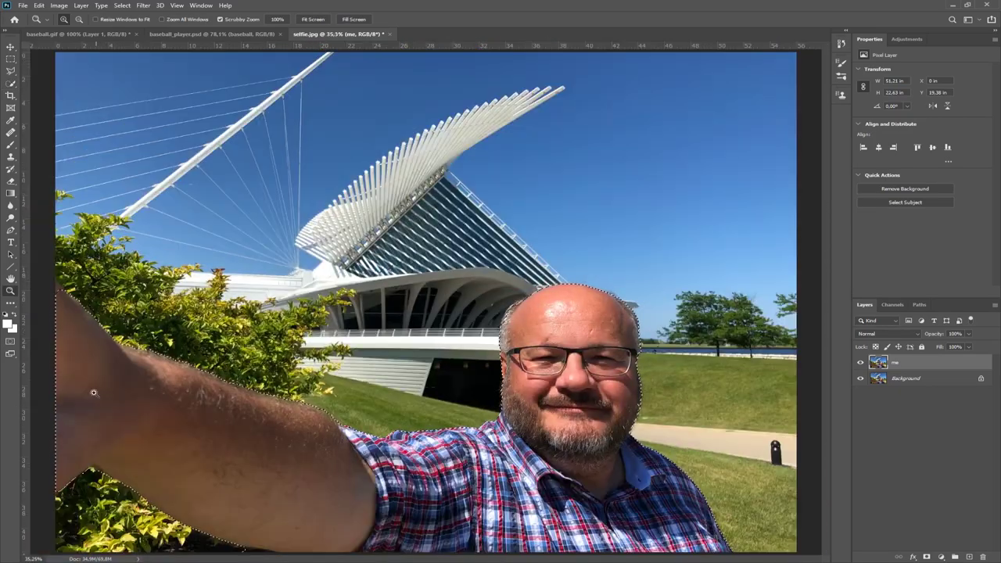
left_click(10, 83)
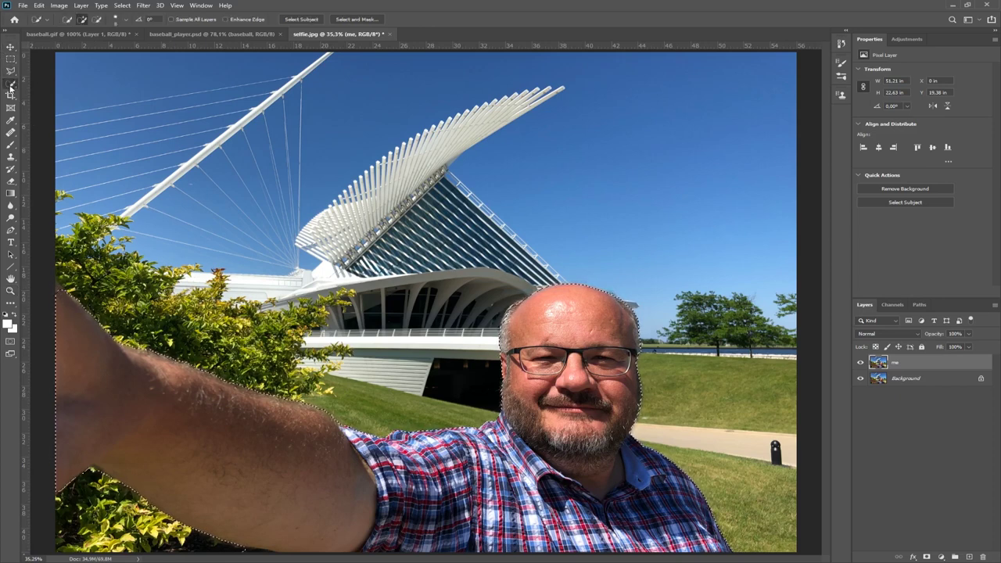
left_click_drag(53, 286, 82, 292)
key("alt")
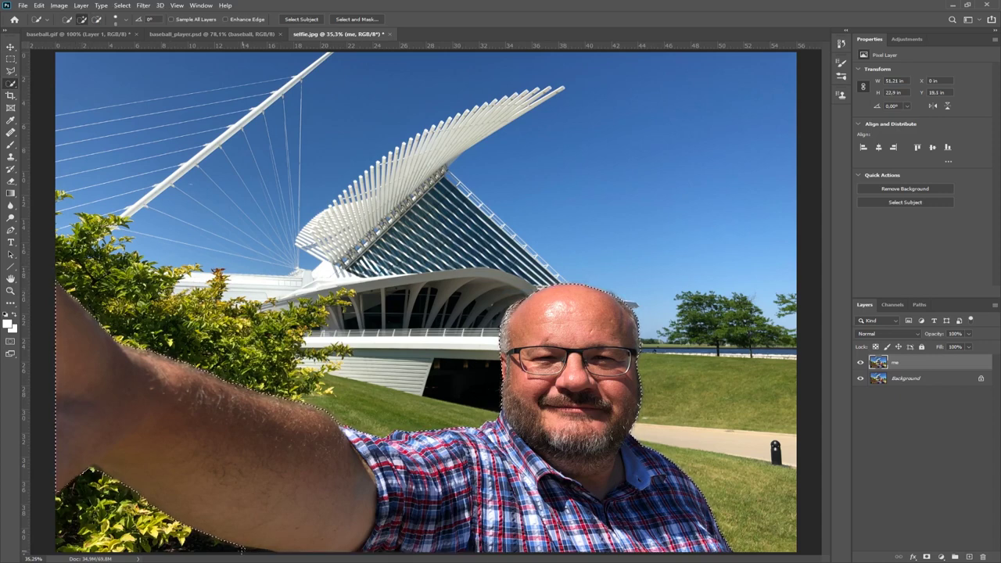
key("alt")
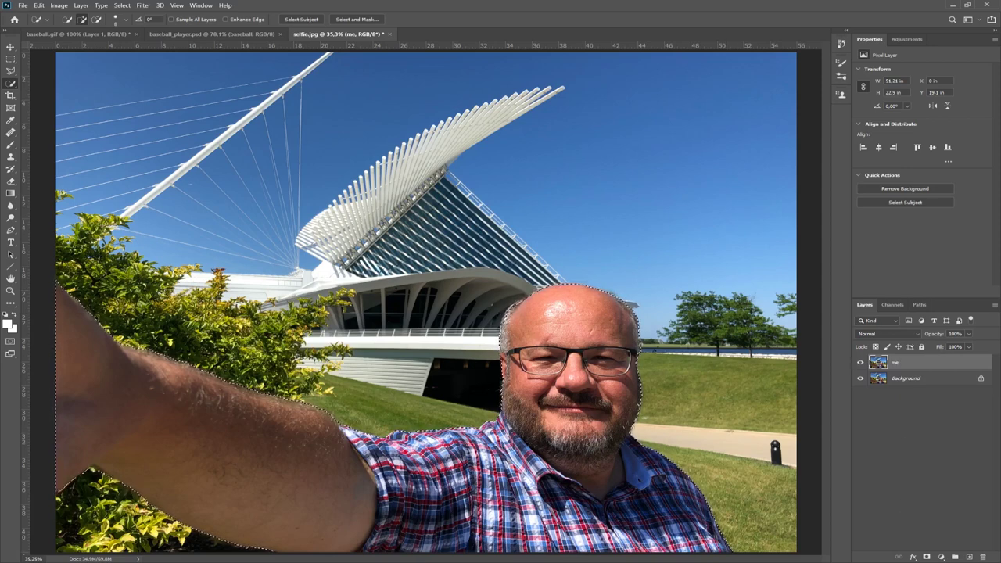
- Mask the "me" layer with the selection and check the cut-out by briefly hiding the Background layer
left_click(927, 557)
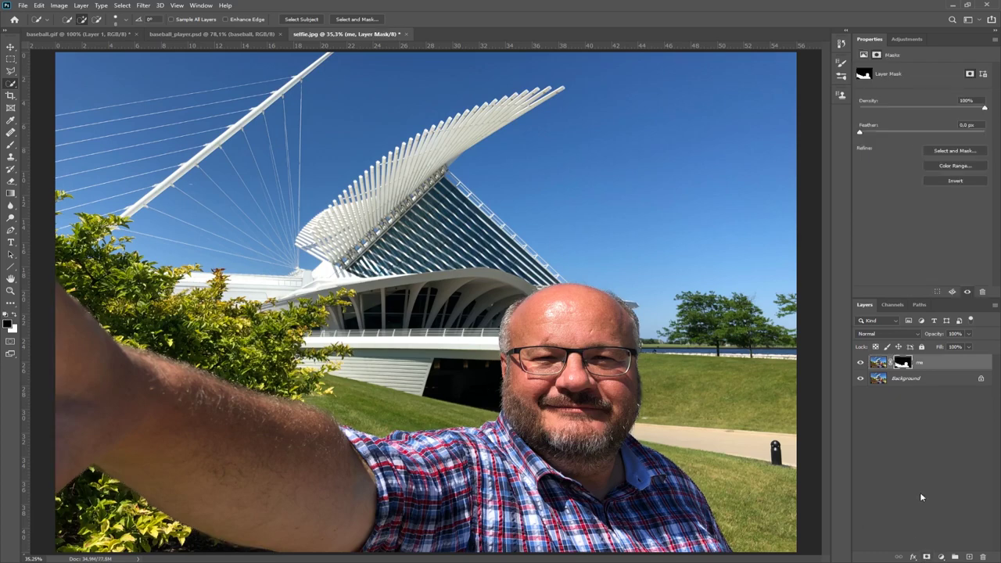
left_click(860, 379)
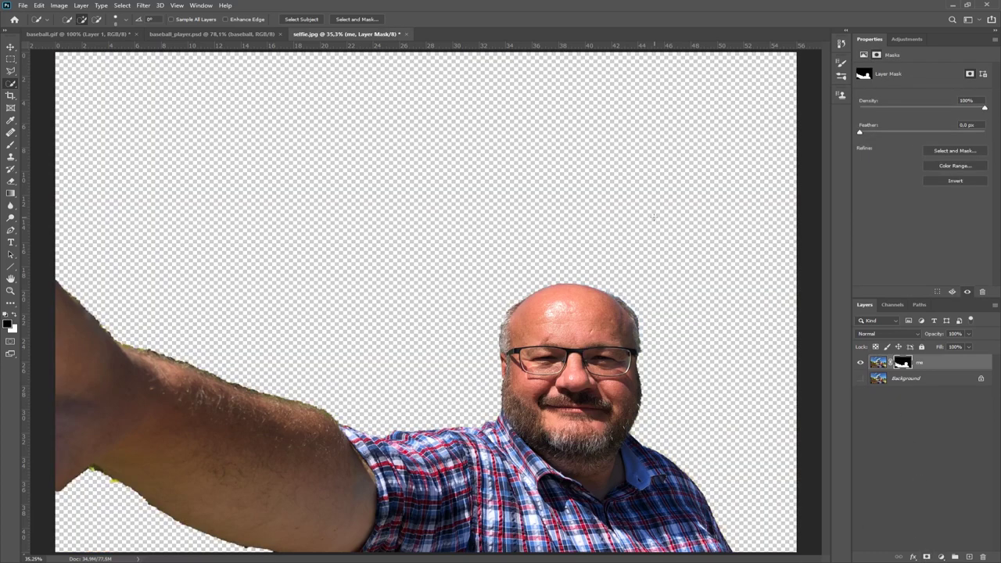
left_click(860, 379)
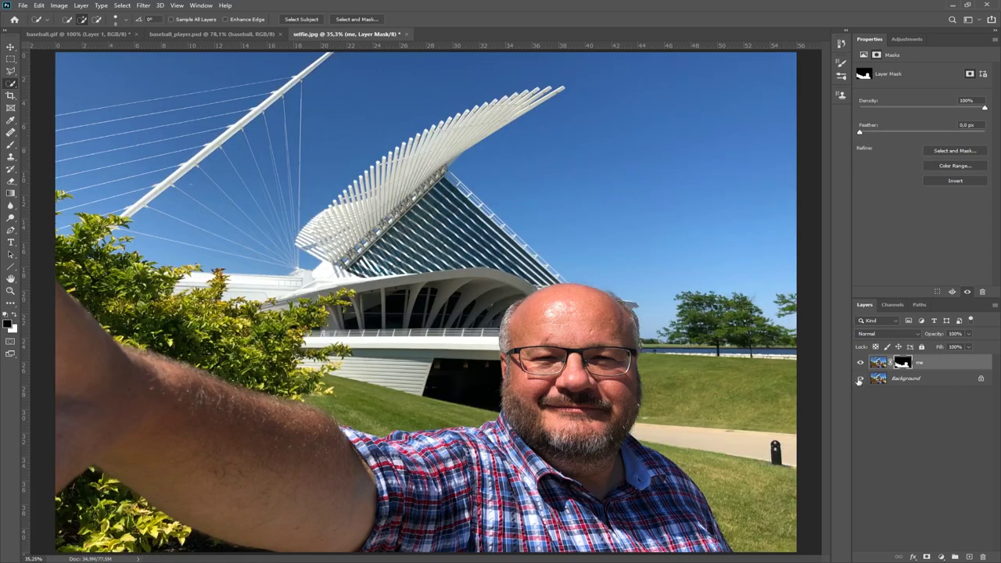
- Duplicate the Background layer and rename the copy "bushes"
right_click(905, 380)
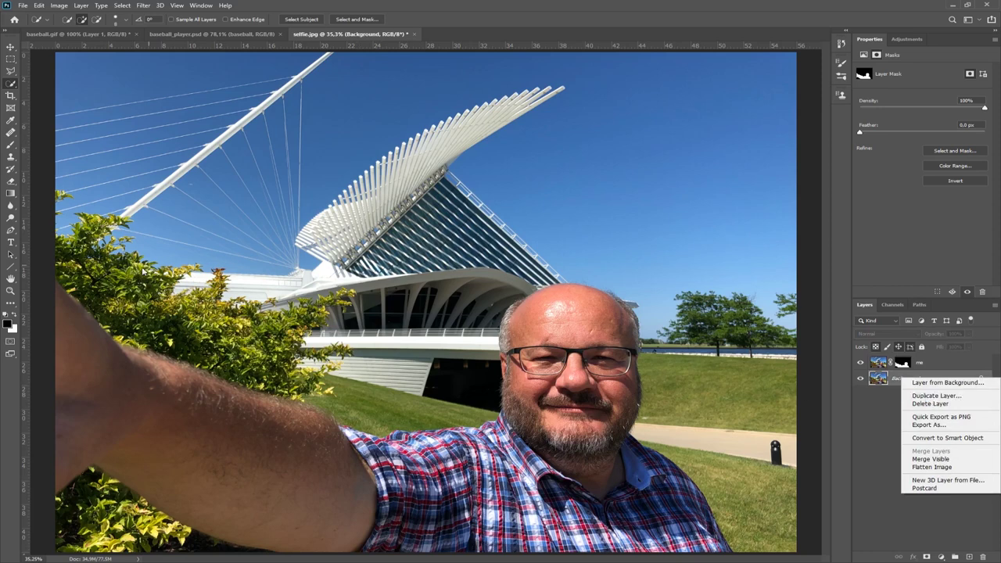
left_click(935, 396)
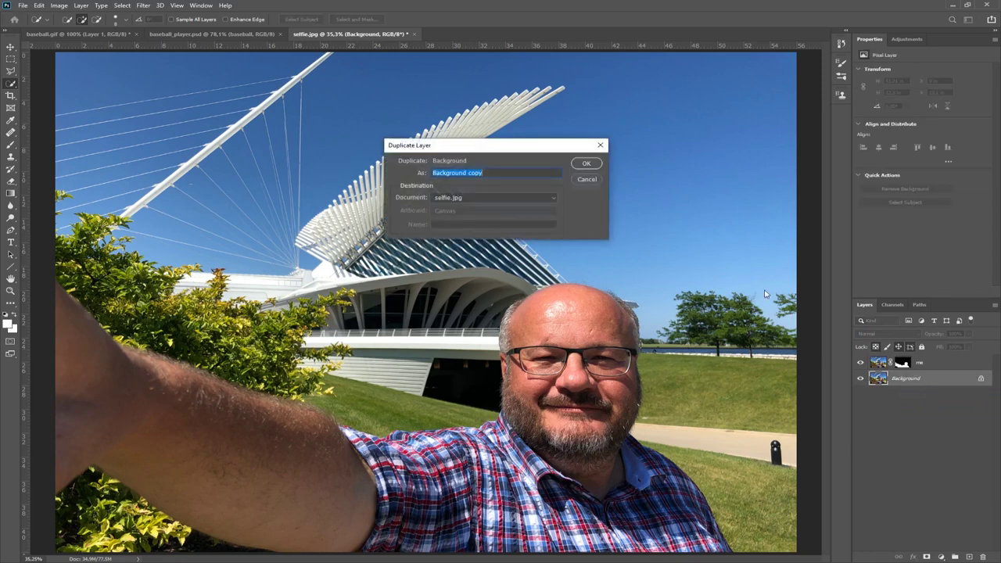
left_click(588, 162)
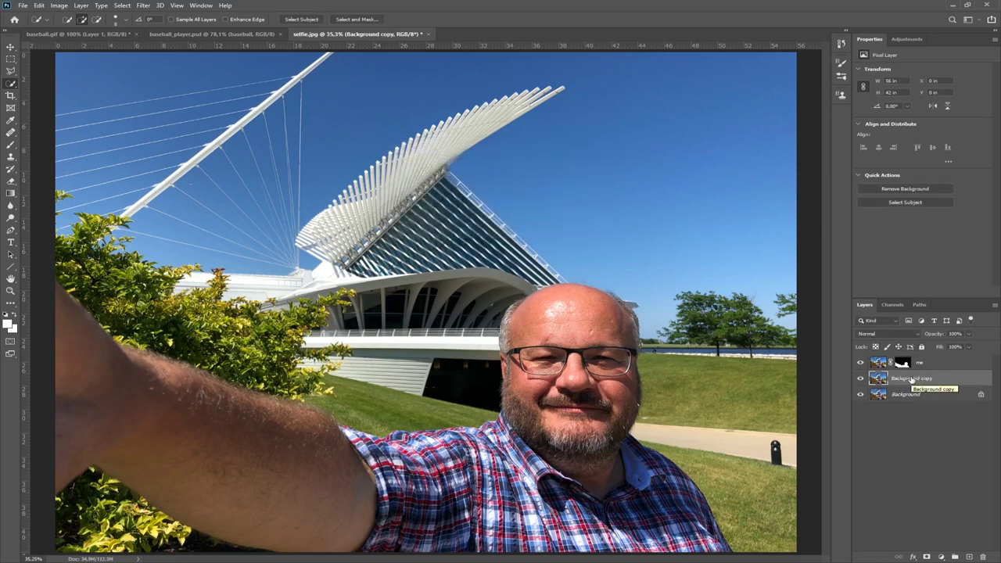
double_click(912, 380)
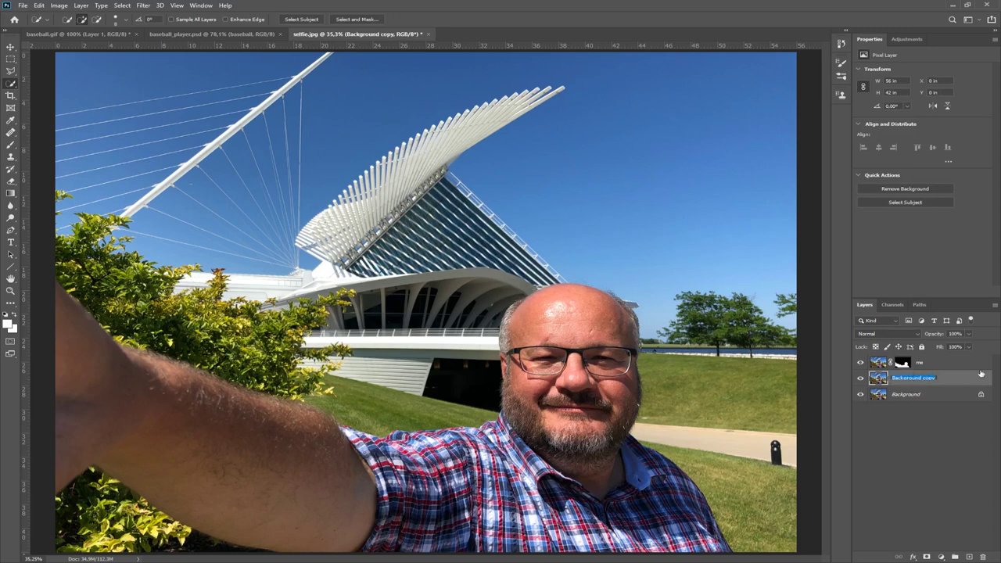
type("bw")
key("Return")
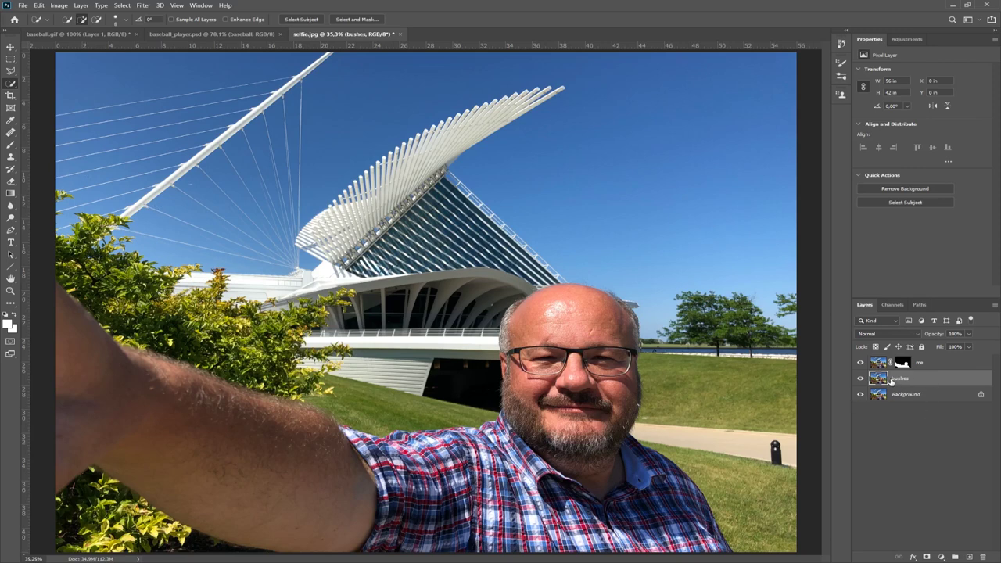
- Mask the bushes layer to a rough Polygonal Lasso outline around the bushes, and hide the Background and "me" layers
left_click(10, 72)
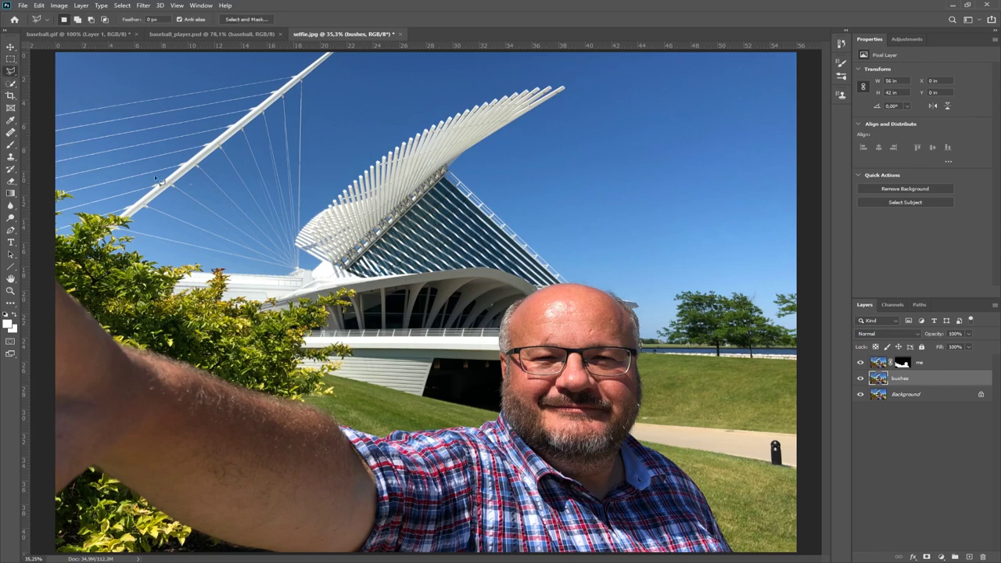
mouse_move(56, 170)
left_mouse_down()
mouse_move(362, 278)
mouse_move(383, 559)
mouse_move(54, 553)
mouse_move(47, 278)
left_mouse_up()
left_click(929, 557)
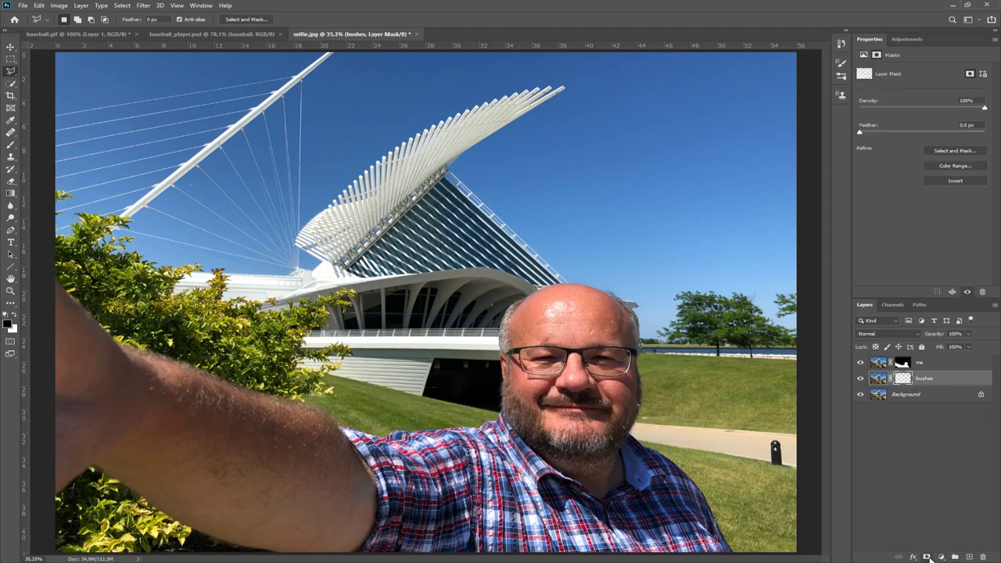
left_click(860, 395)
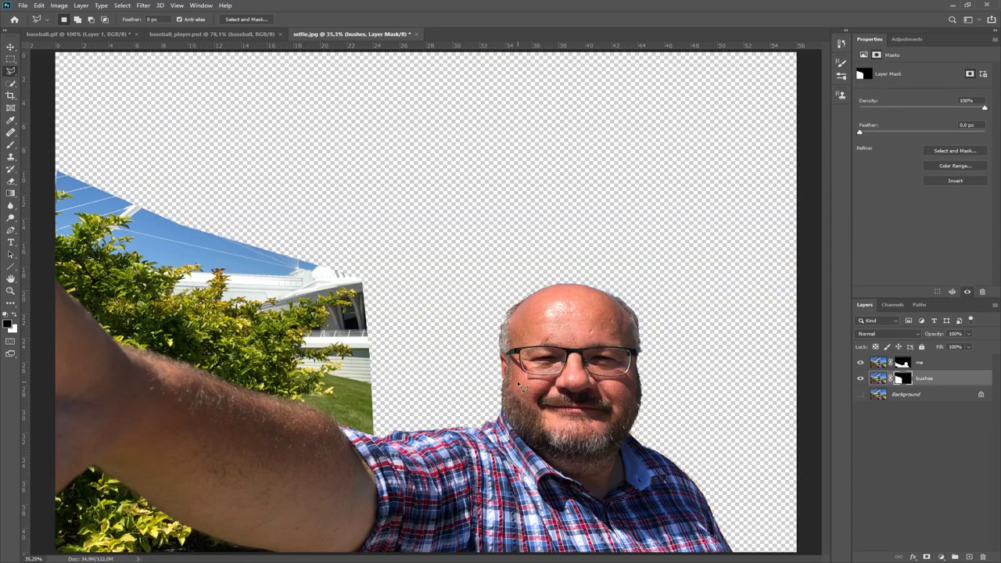
left_click(861, 362)
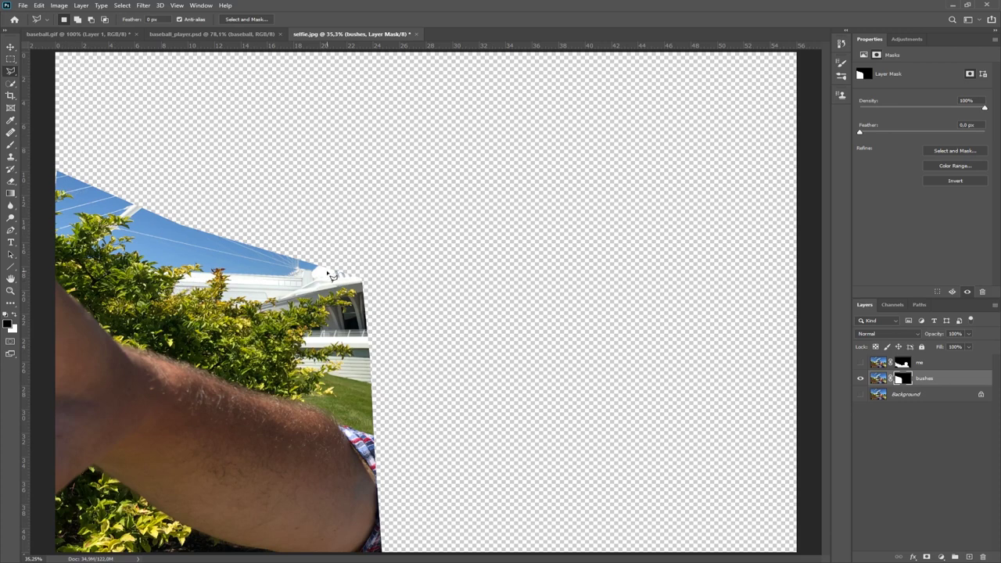
left_click(10, 60)
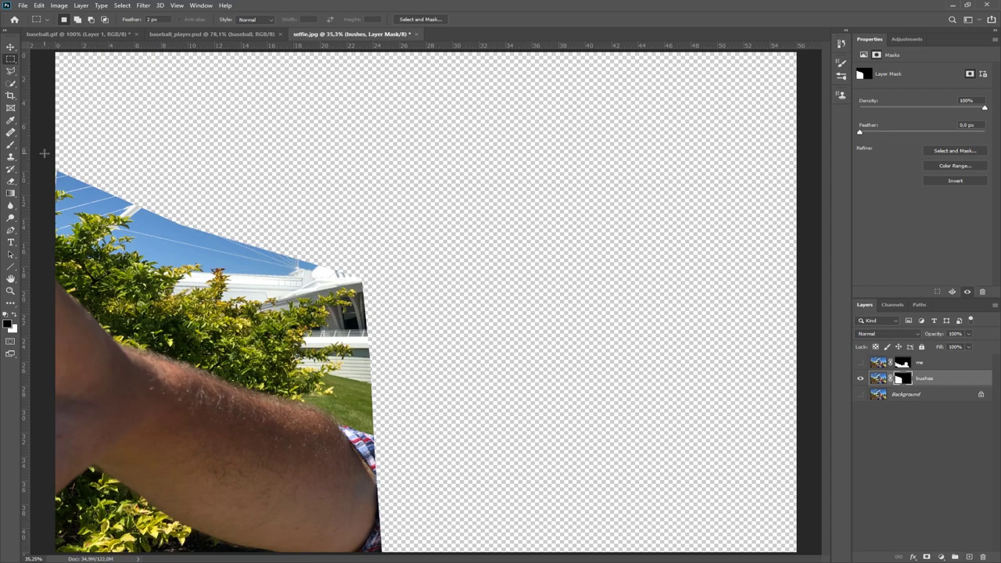
left_click(123, 7)
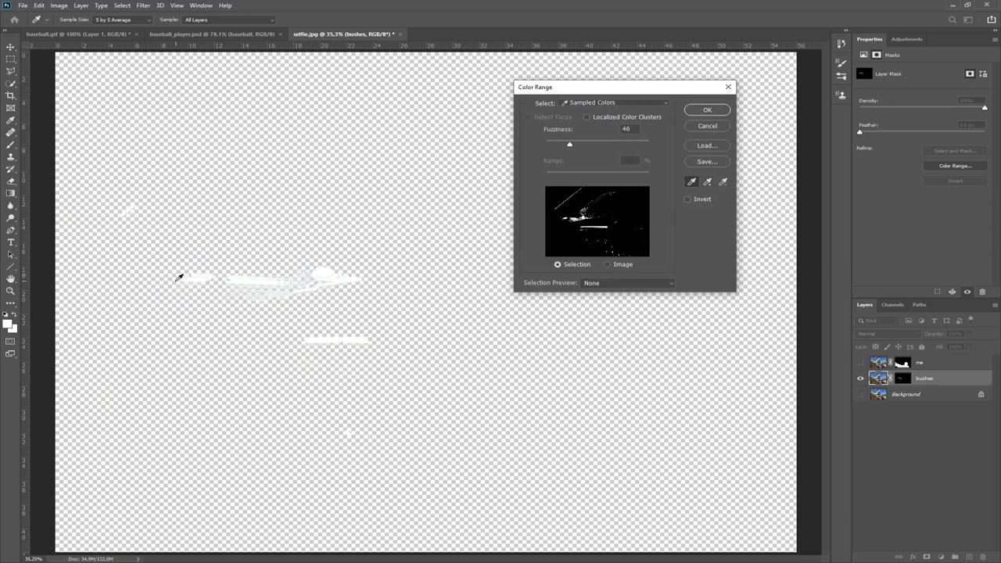
left_click(727, 126)
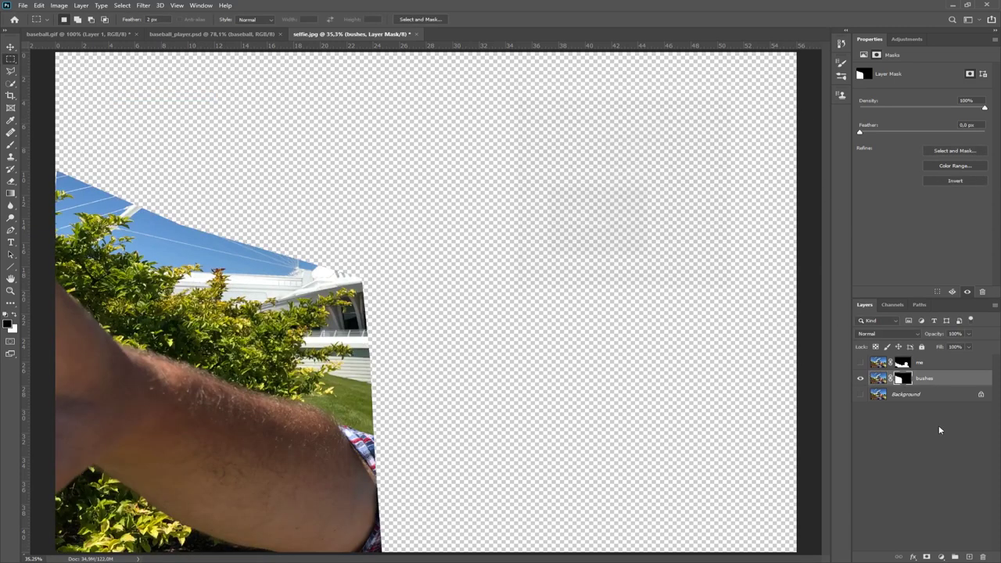
- Select the foliage in the bushes layer's image with Color Range, sampling several light and dark greens across the bushes
left_click(881, 380)
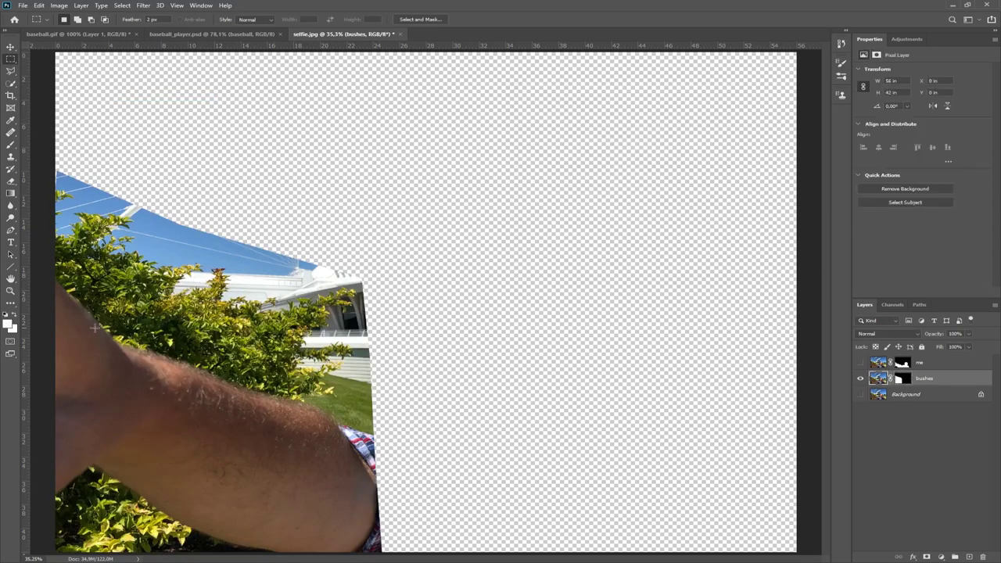
left_click(121, 6)
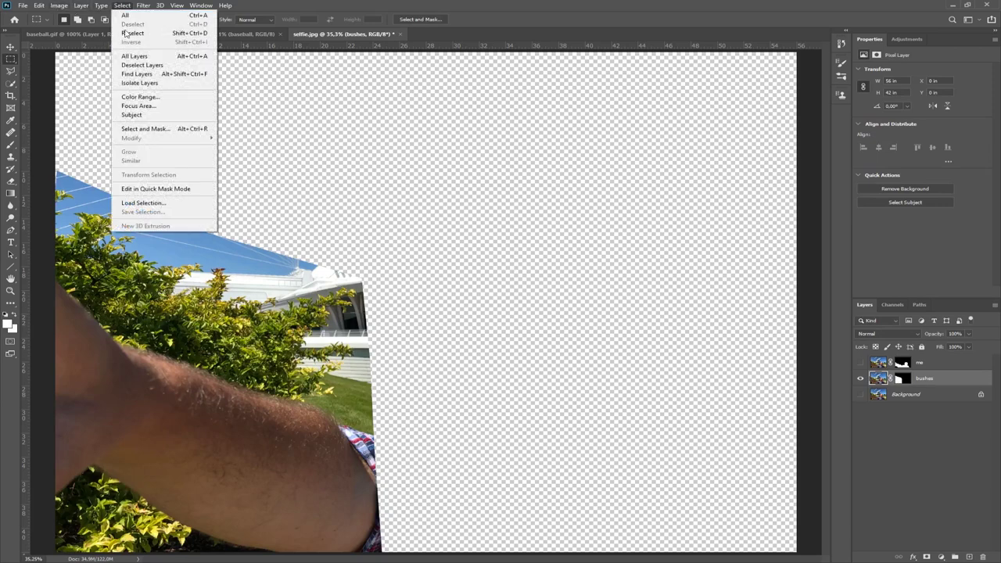
left_click(130, 99)
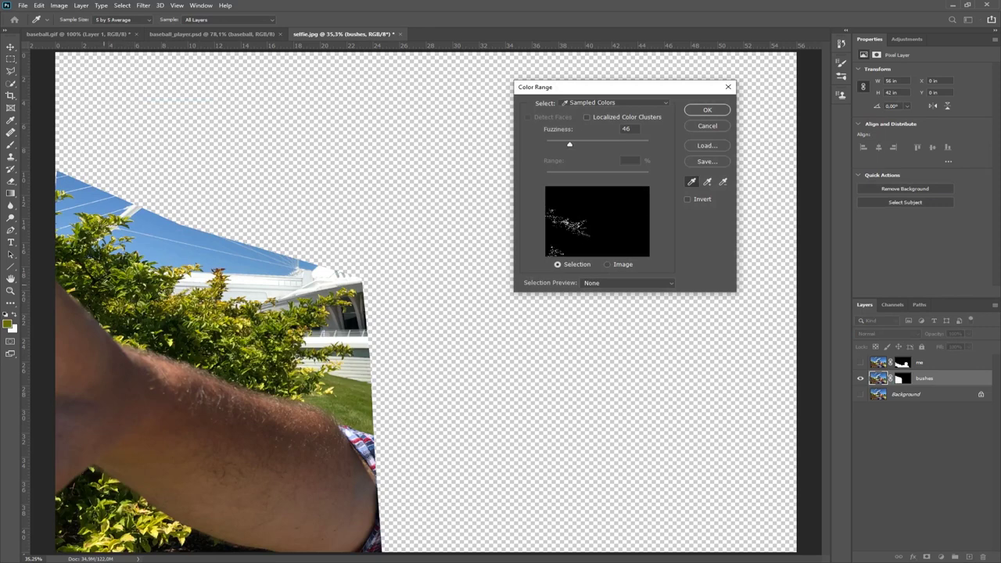
left_click(102, 284)
left_click(129, 294)
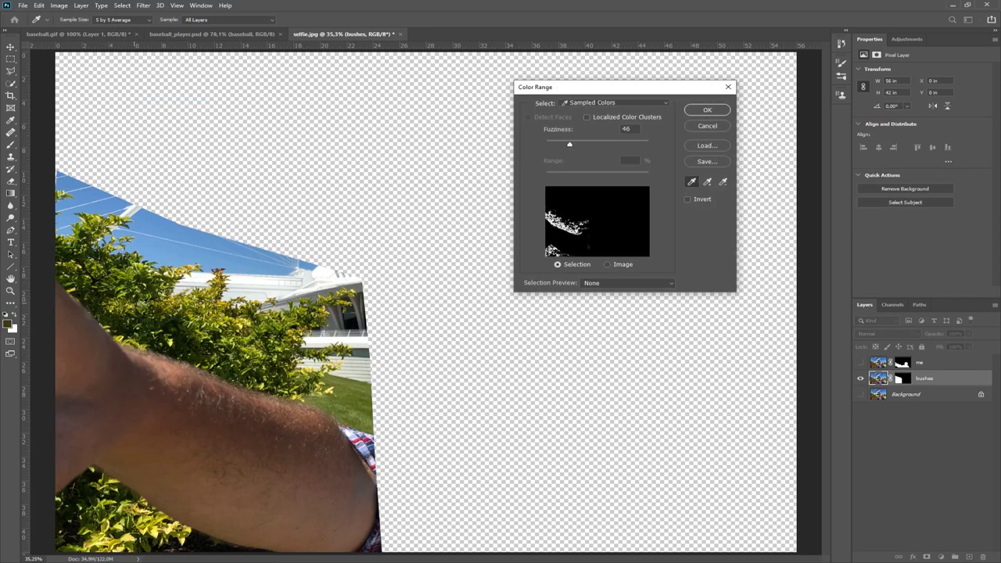
left_click(201, 321)
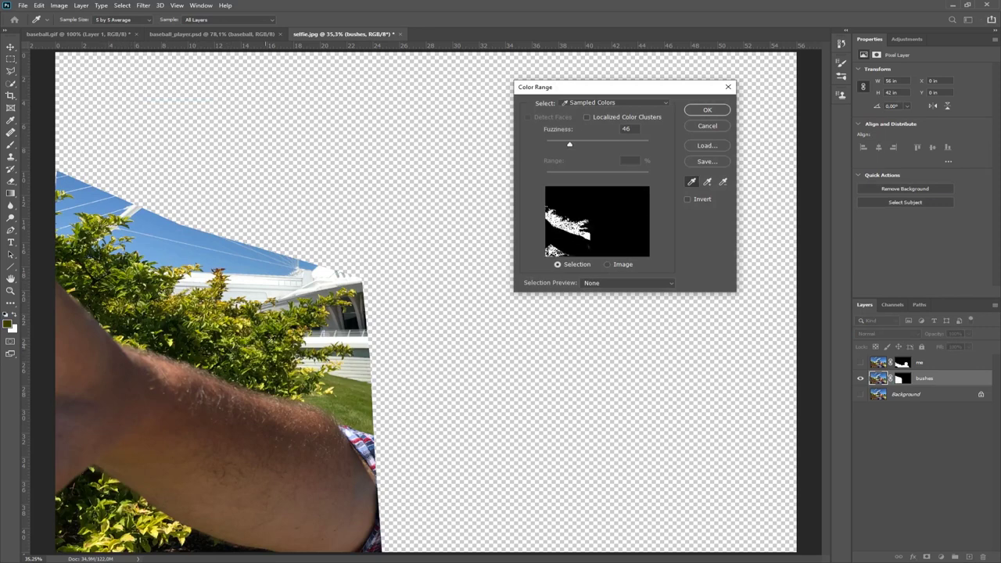
left_click(298, 322)
left_click(68, 258)
left_click(213, 297)
left_click(714, 111)
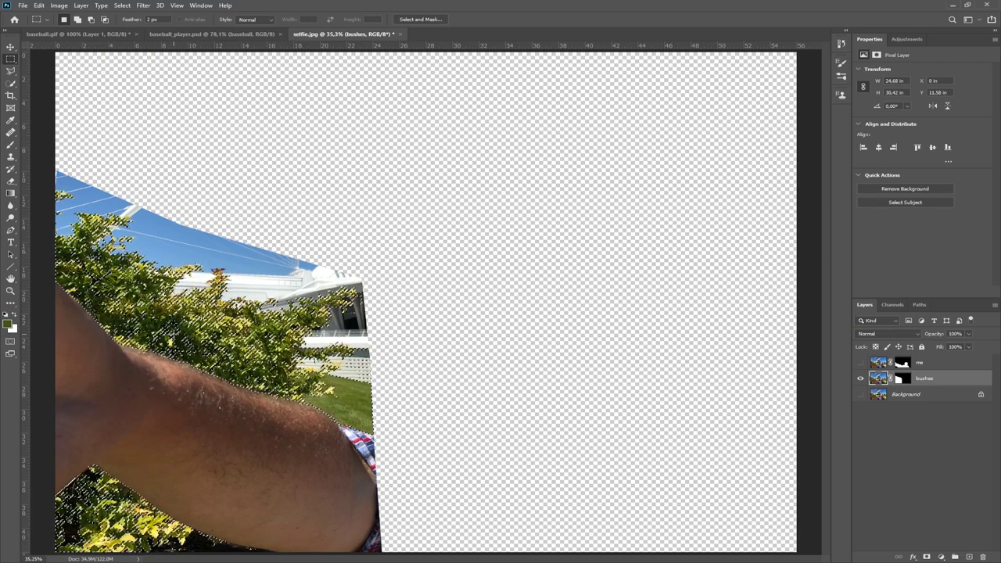
key("ctrl+i")
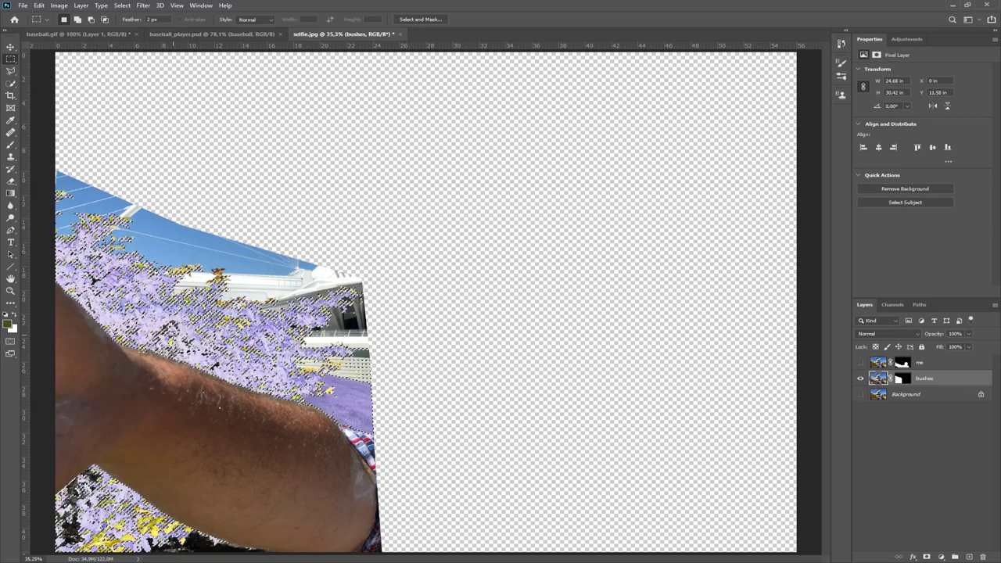
left_click(38, 6)
left_click(63, 14)
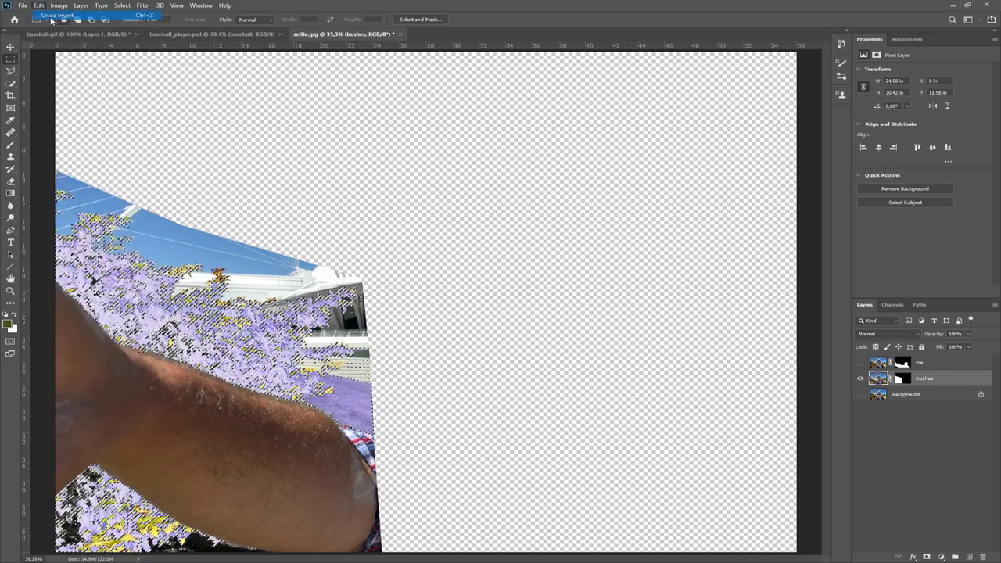
- Invert the foliage selection and target the bushes layer's mask for editing
left_click(121, 6)
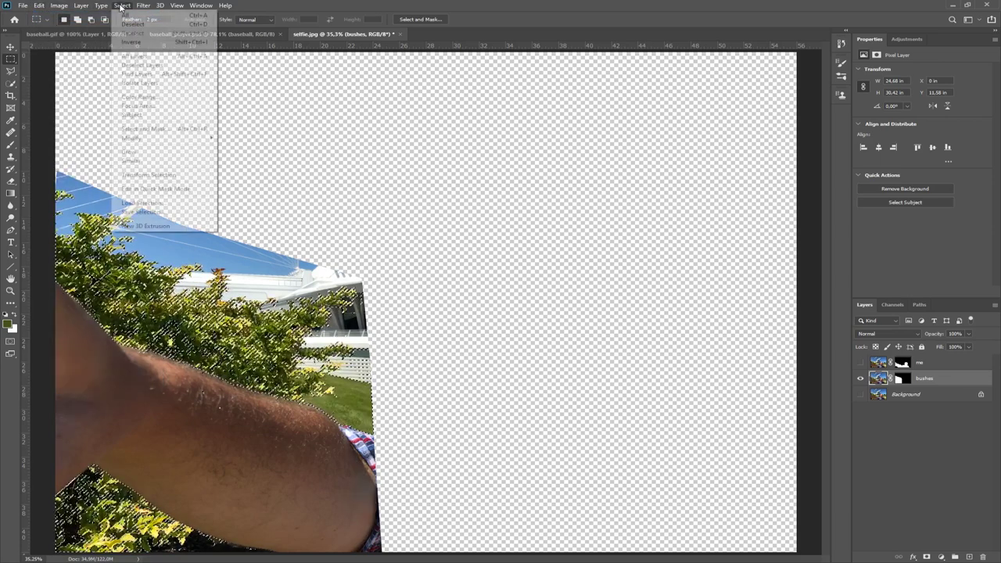
left_click(138, 44)
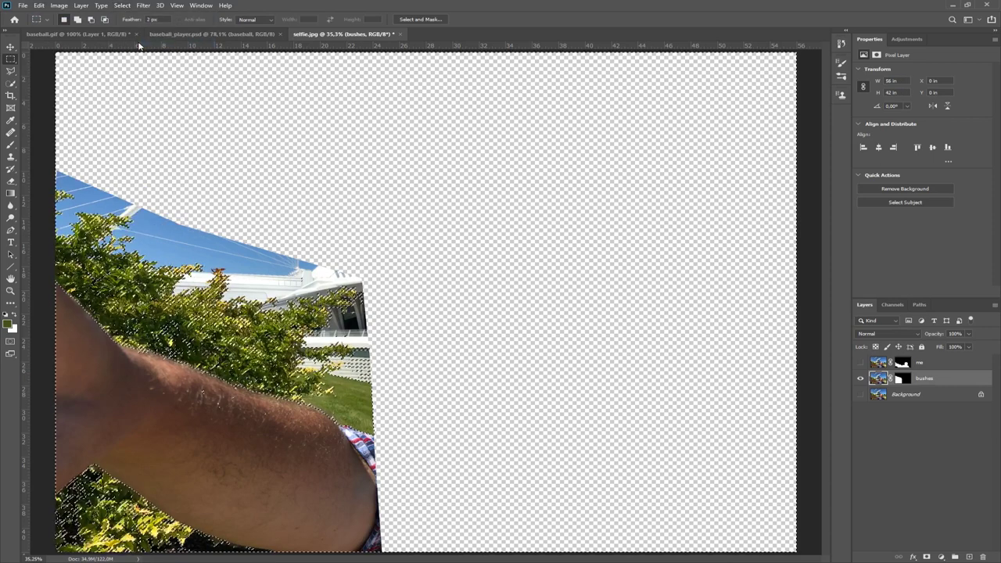
left_click(904, 380)
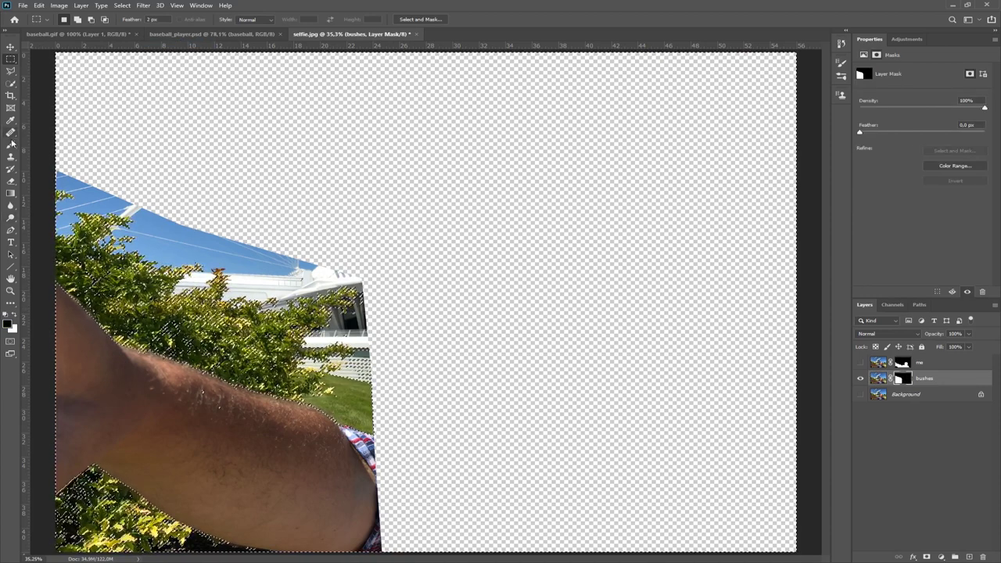
- Paint the bushes mask black with a 146 px Soft Round brush over the sky and building, deselect, and return to the layer's image
key("b")
right_click(176, 187)
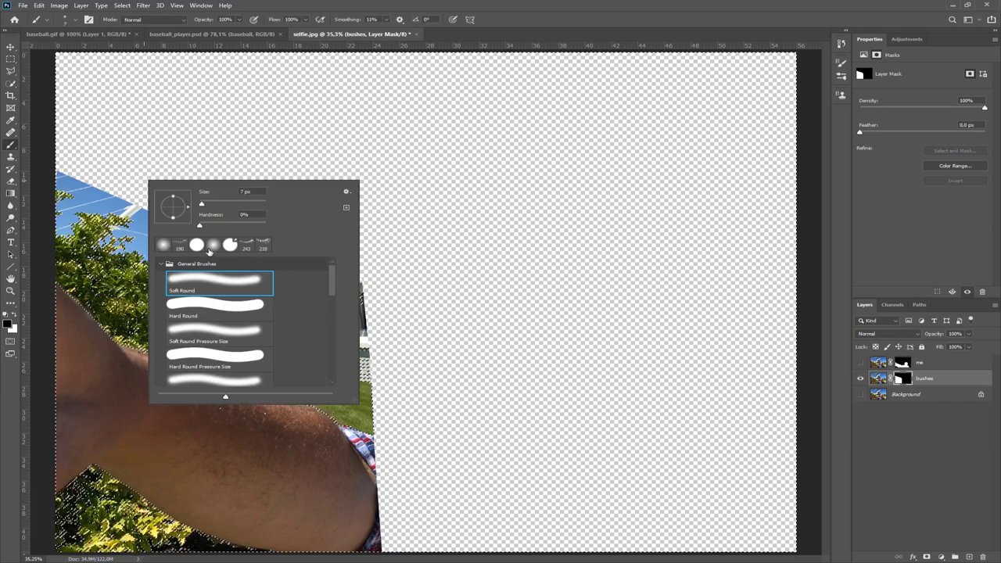
left_click_drag(208, 204, 242, 206)
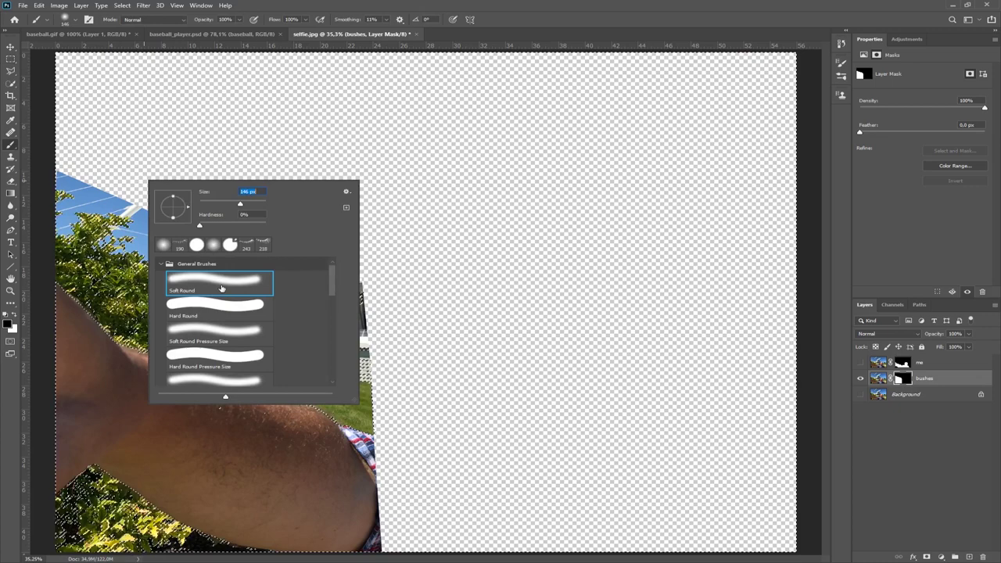
left_click(215, 138)
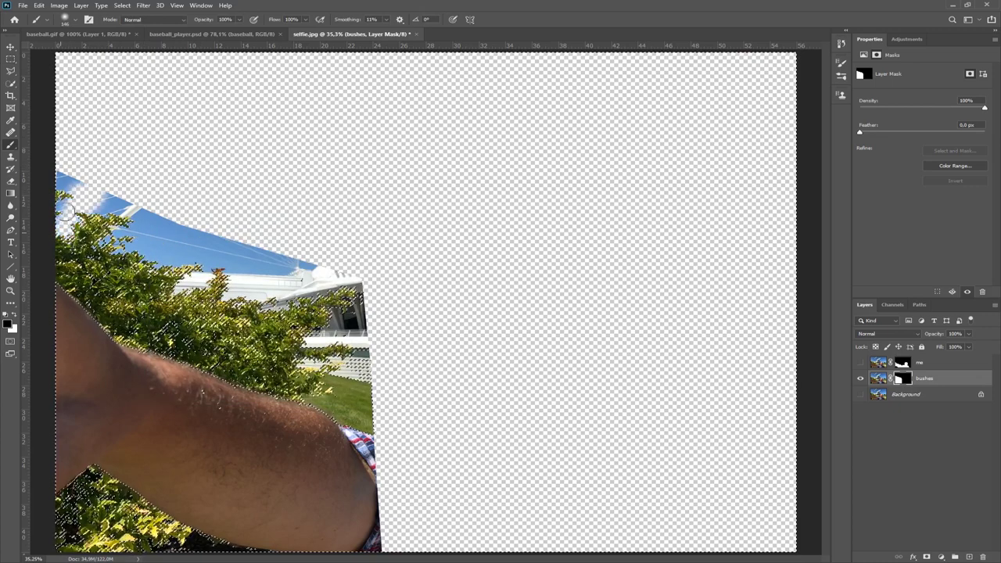
left_click_drag(67, 209, 62, 167)
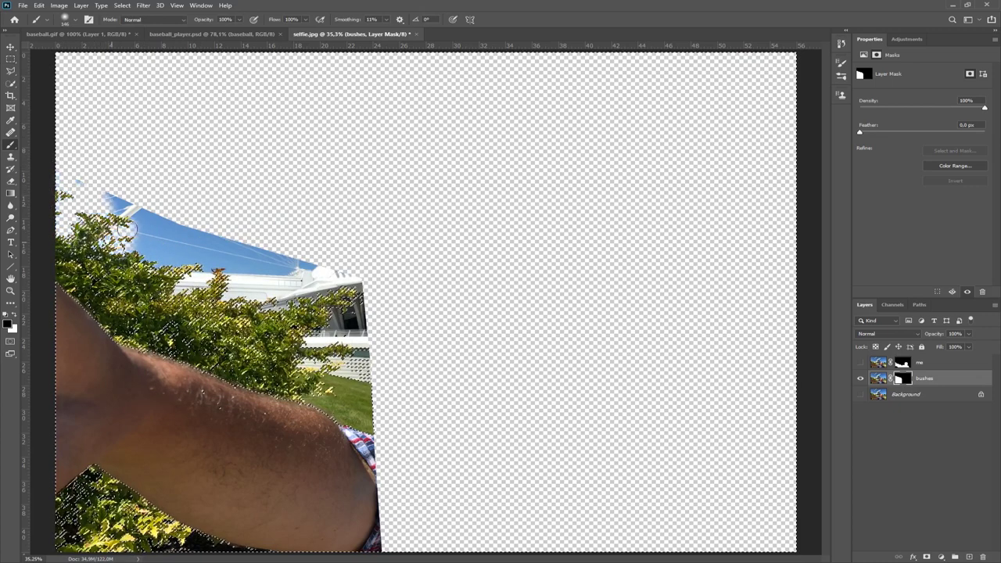
mouse_move(173, 288)
left_mouse_down()
mouse_move(259, 285)
mouse_move(273, 296)
mouse_move(358, 285)
mouse_move(372, 299)
mouse_move(348, 316)
left_mouse_up()
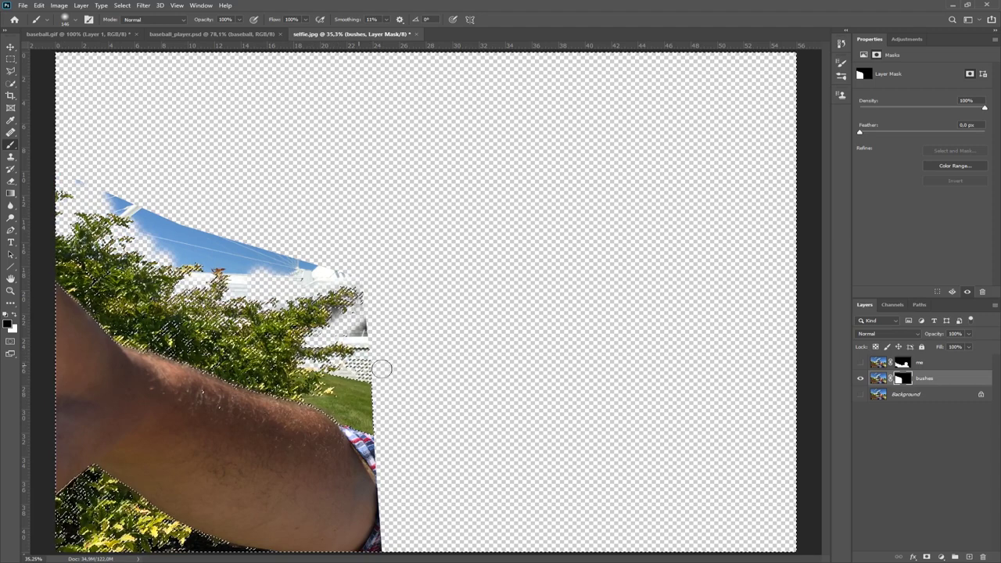
mouse_move(380, 365)
left_mouse_down()
mouse_move(355, 329)
mouse_move(376, 302)
mouse_move(345, 280)
mouse_move(166, 231)
mouse_move(289, 250)
mouse_move(101, 194)
mouse_move(167, 232)
mouse_move(160, 247)
mouse_move(138, 241)
mouse_move(224, 263)
mouse_move(180, 265)
mouse_move(267, 279)
mouse_move(240, 283)
mouse_move(240, 292)
mouse_move(389, 301)
mouse_move(366, 346)
left_mouse_up()
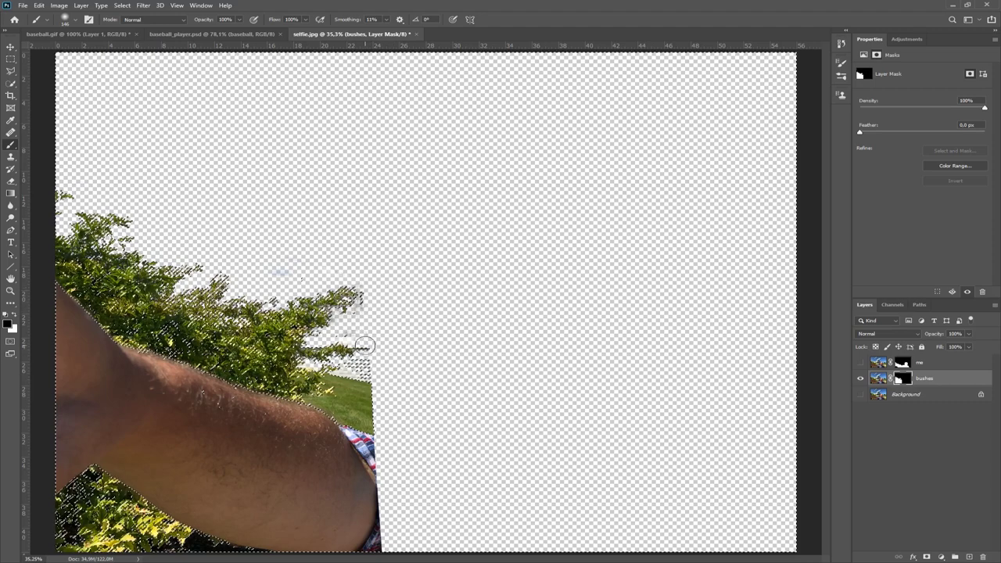
key("ctrl+d")
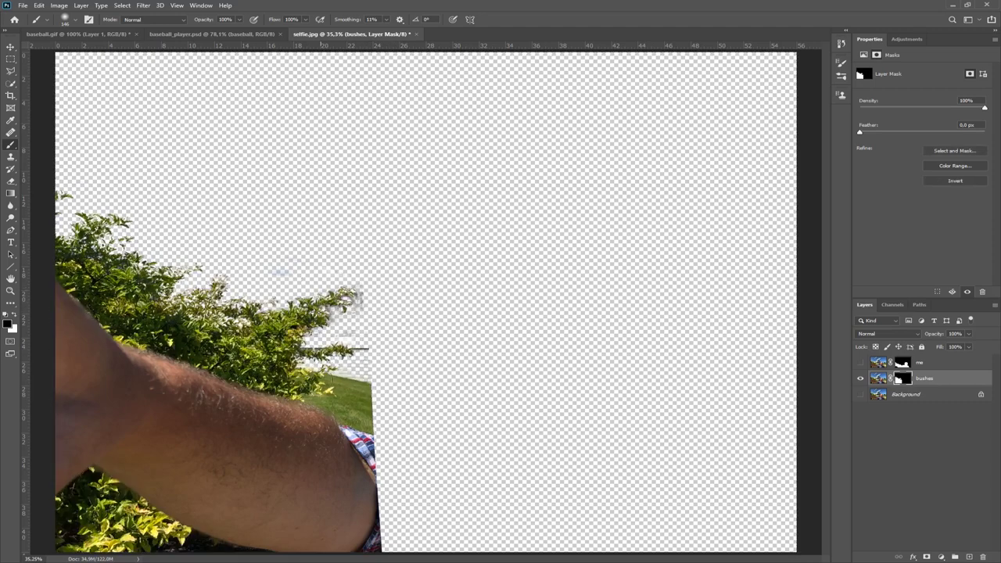
left_click_drag(115, 357, 279, 459)
left_click(880, 381)
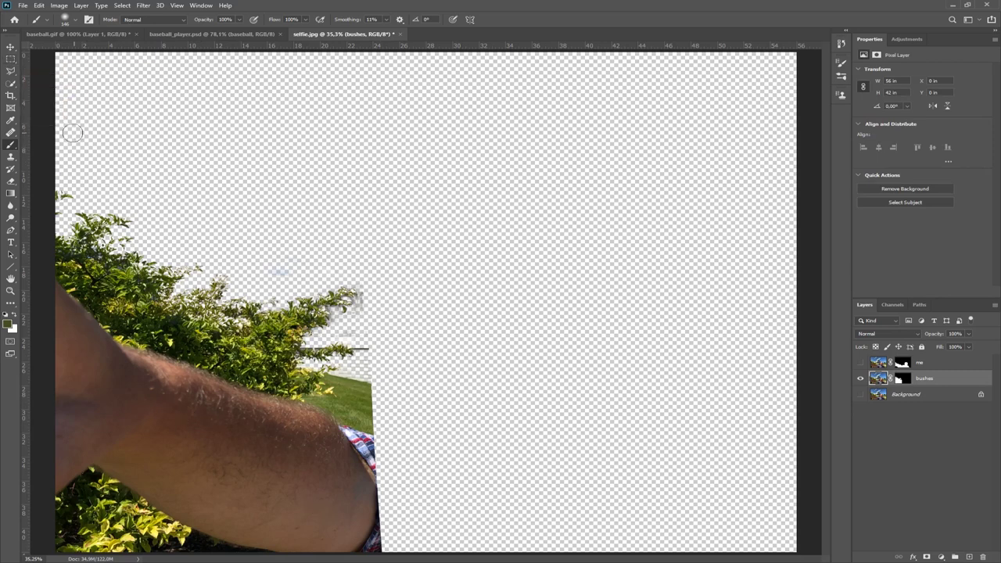
left_click(12, 62)
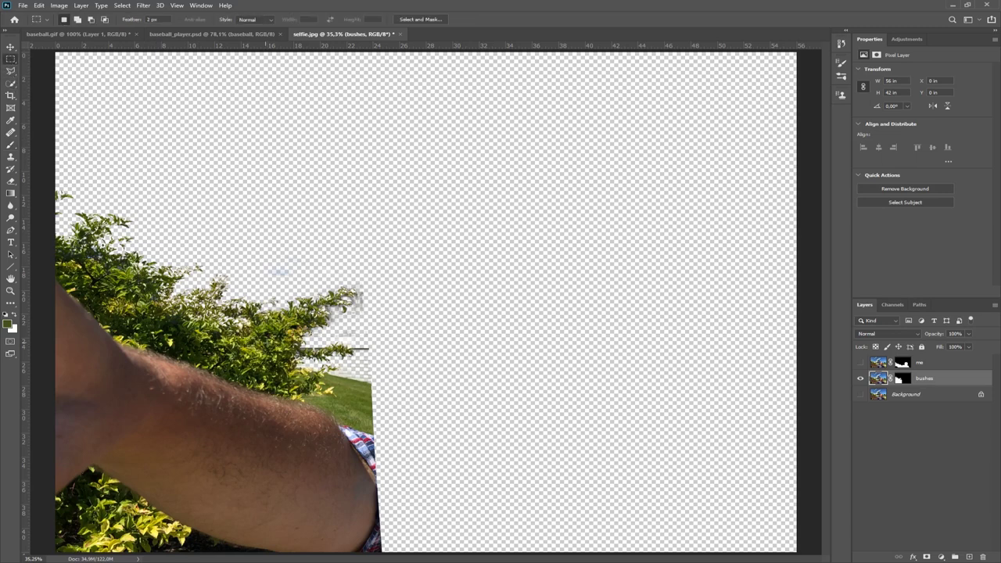
left_click_drag(270, 350, 172, 452)
left_click(10, 71)
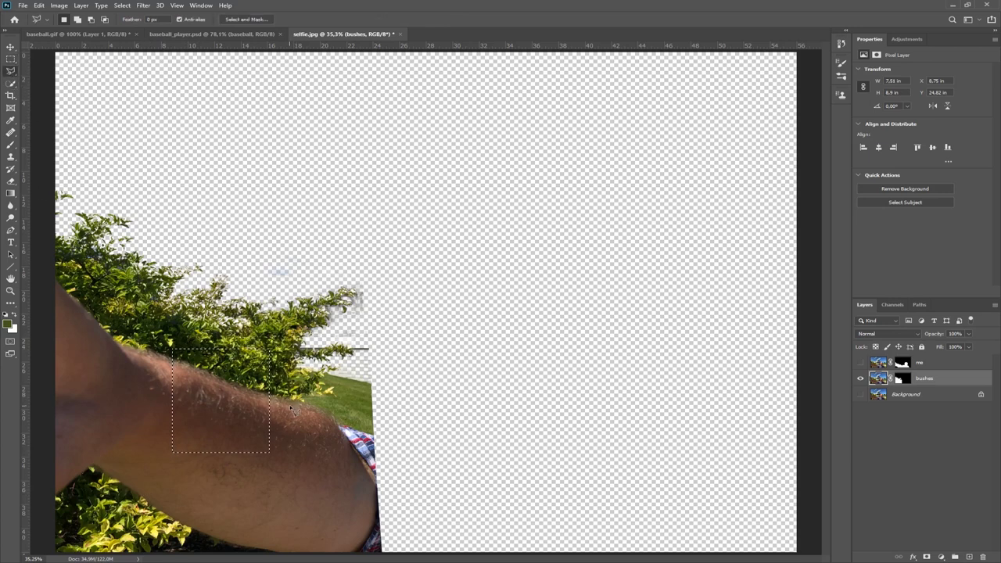
key("ctrl+d")
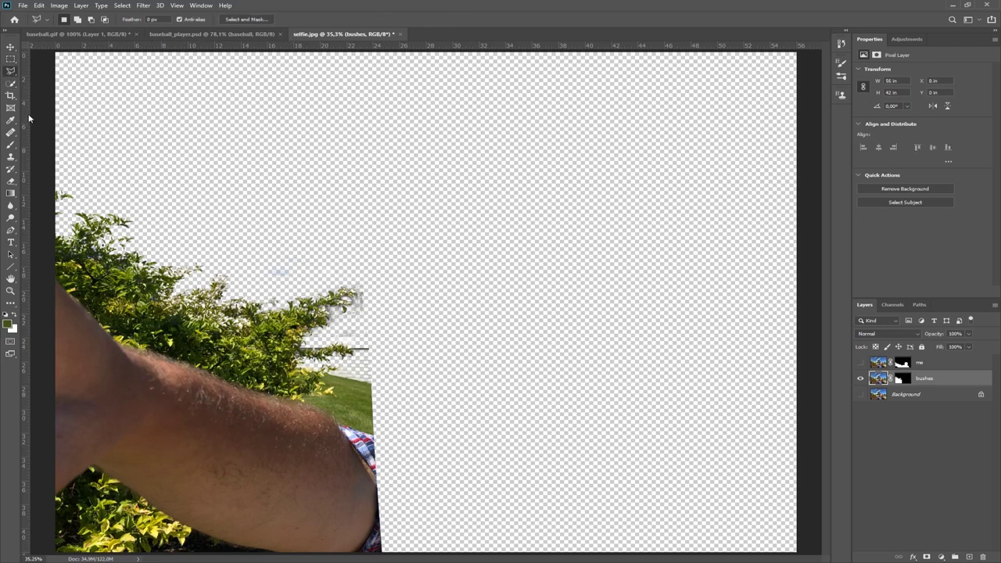
- Cover most of the arm in the bushes layer's image with nearby foliage, using the Clone Stamp with an enlarged soft brush
left_click(11, 157)
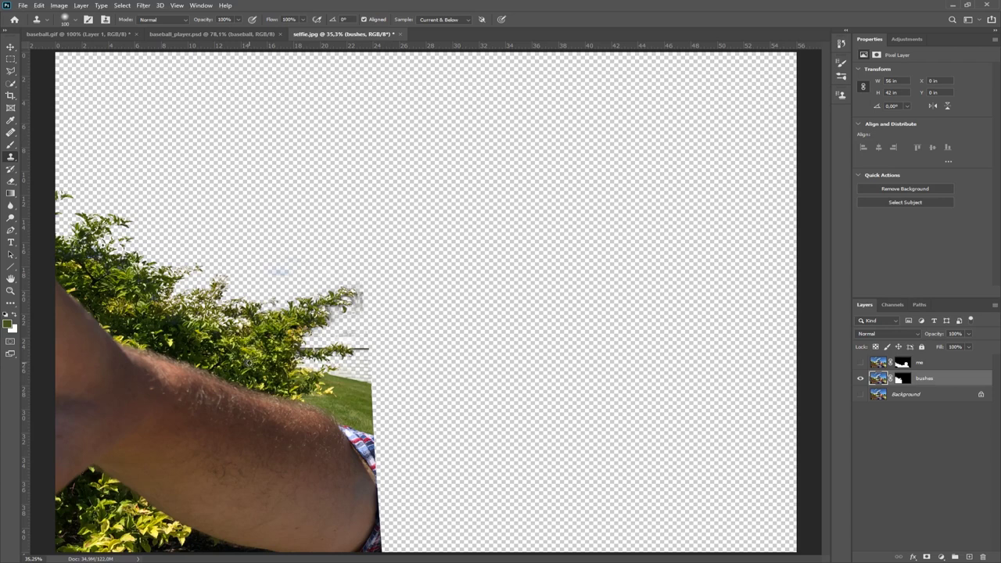
mouse_move(243, 380)
left_mouse_down()
mouse_move(232, 398)
mouse_move(188, 365)
mouse_move(208, 380)
mouse_move(125, 344)
mouse_move(117, 352)
left_mouse_up()
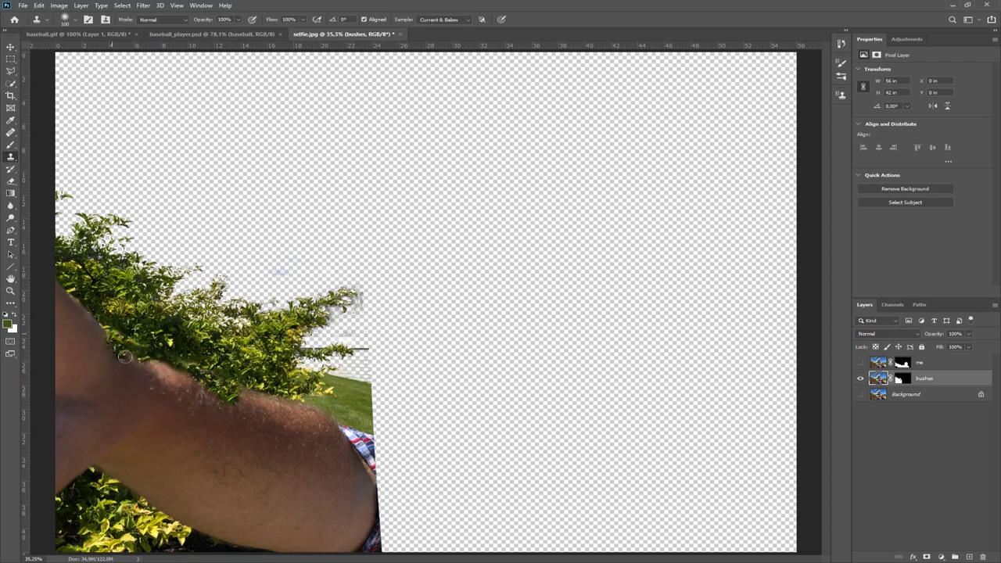
right_click(163, 387)
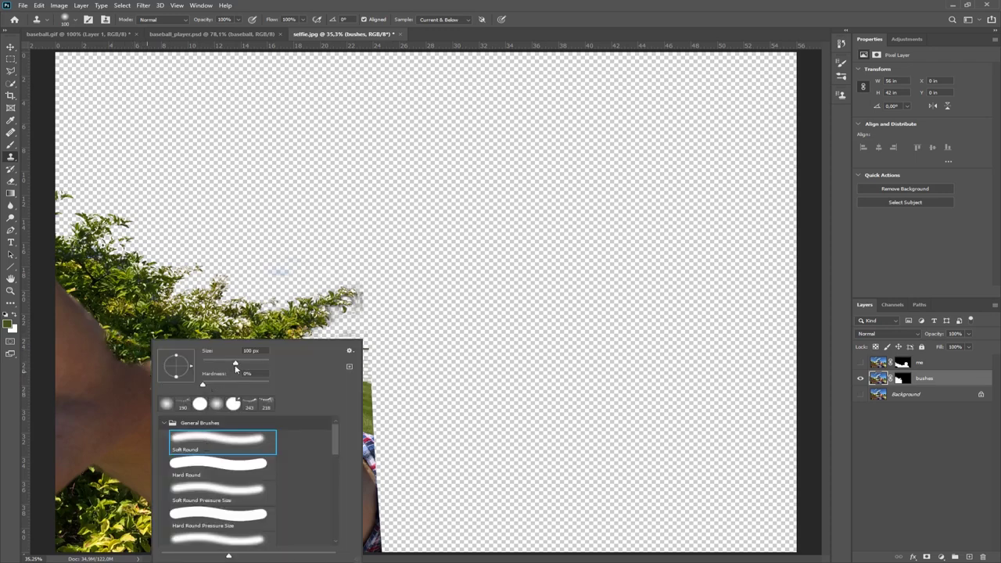
left_click_drag(243, 365, 227, 365)
left_click(153, 335)
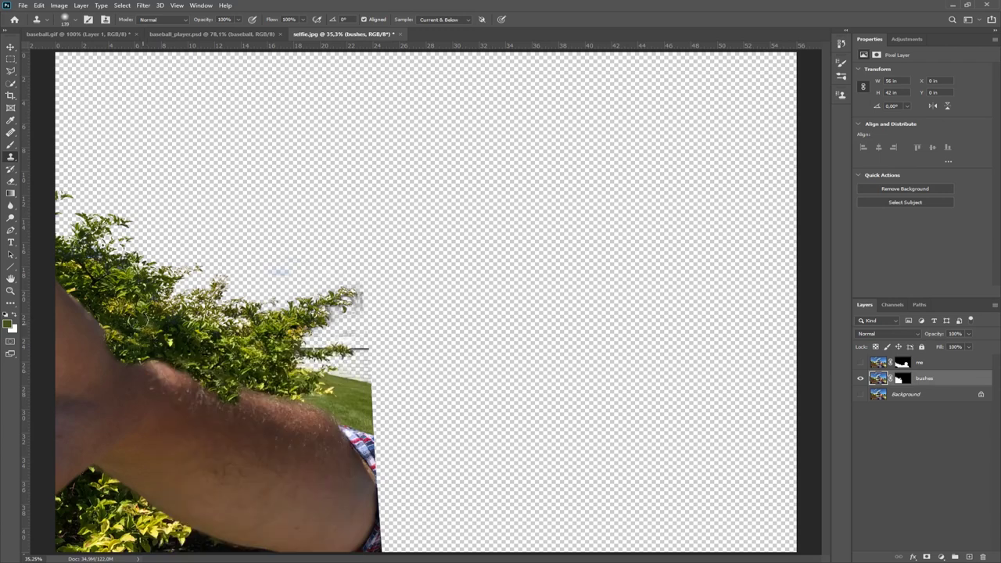
mouse_move(141, 366)
left_mouse_down()
mouse_move(148, 376)
mouse_move(154, 393)
mouse_move(213, 419)
left_mouse_up()
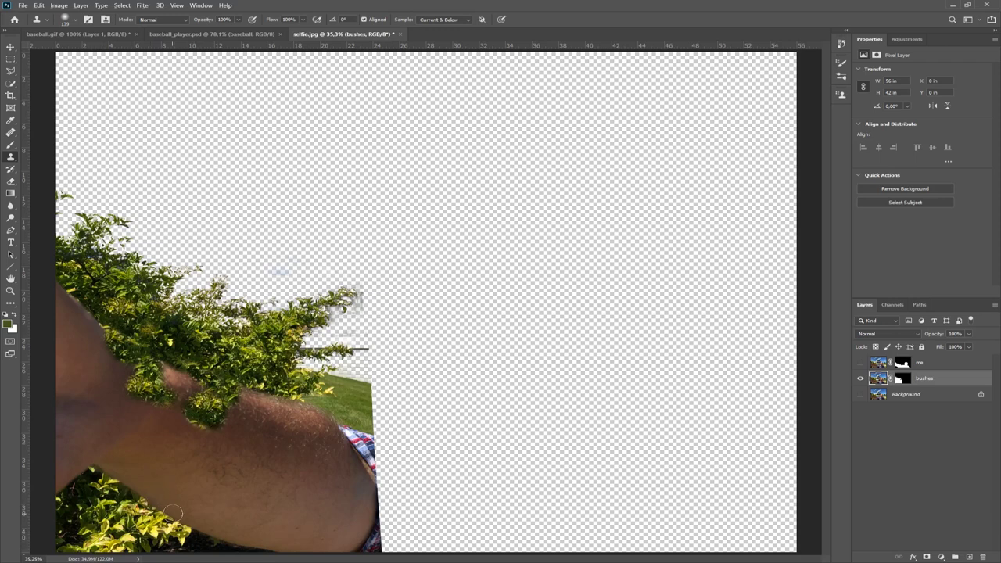
mouse_move(168, 514)
left_mouse_down()
mouse_move(162, 480)
mouse_move(184, 501)
mouse_move(64, 485)
mouse_move(86, 470)
mouse_move(145, 512)
mouse_move(191, 523)
mouse_move(101, 529)
left_mouse_up()
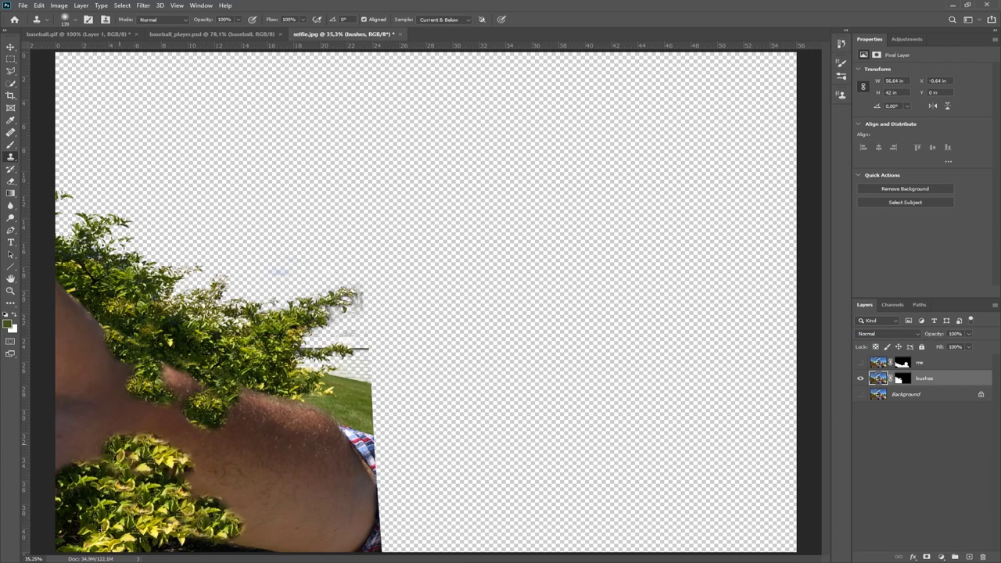
mouse_move(168, 375)
left_mouse_down()
mouse_move(356, 422)
mouse_move(305, 380)
mouse_move(272, 395)
mouse_move(250, 430)
mouse_move(250, 540)
mouse_move(309, 438)
left_mouse_up()
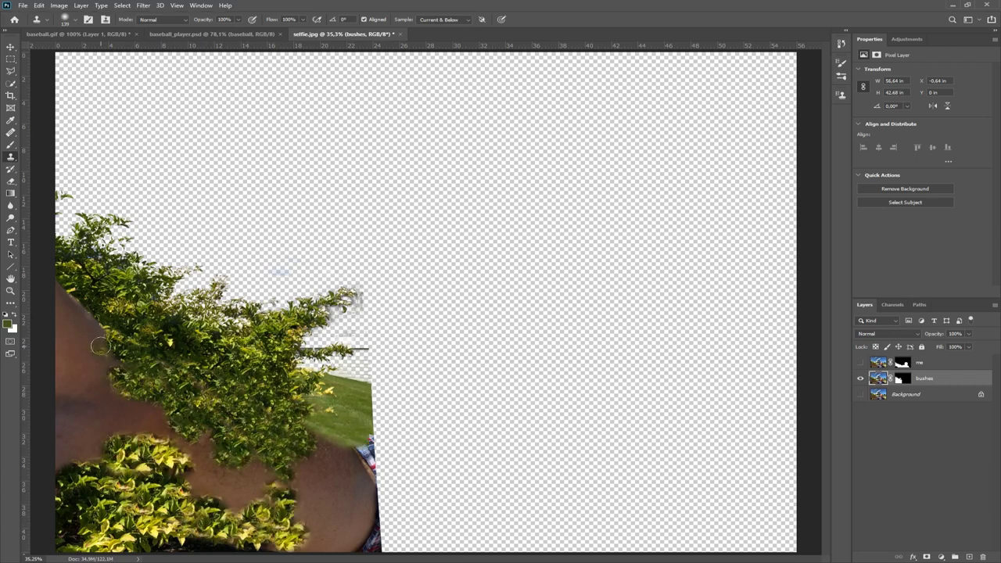
mouse_move(100, 345)
left_mouse_down()
mouse_move(56, 321)
mouse_move(125, 391)
mouse_move(204, 438)
mouse_move(66, 411)
mouse_move(118, 450)
mouse_move(289, 485)
mouse_move(313, 501)
left_mouse_up()
- Paint black on the bushes layer's mask to hide the leftover wall, grass, elbow and shirt beside the bushes
key("ctrl+backslash")
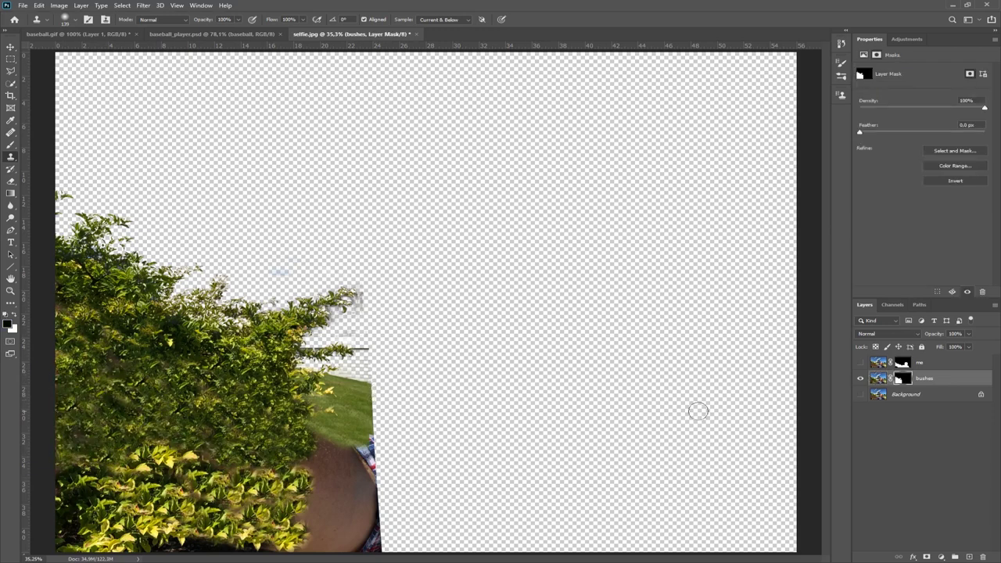
key("b")
mouse_move(362, 306)
left_mouse_down()
mouse_move(342, 400)
mouse_move(406, 459)
mouse_move(354, 494)
mouse_move(355, 472)
mouse_move(386, 429)
left_mouse_up()
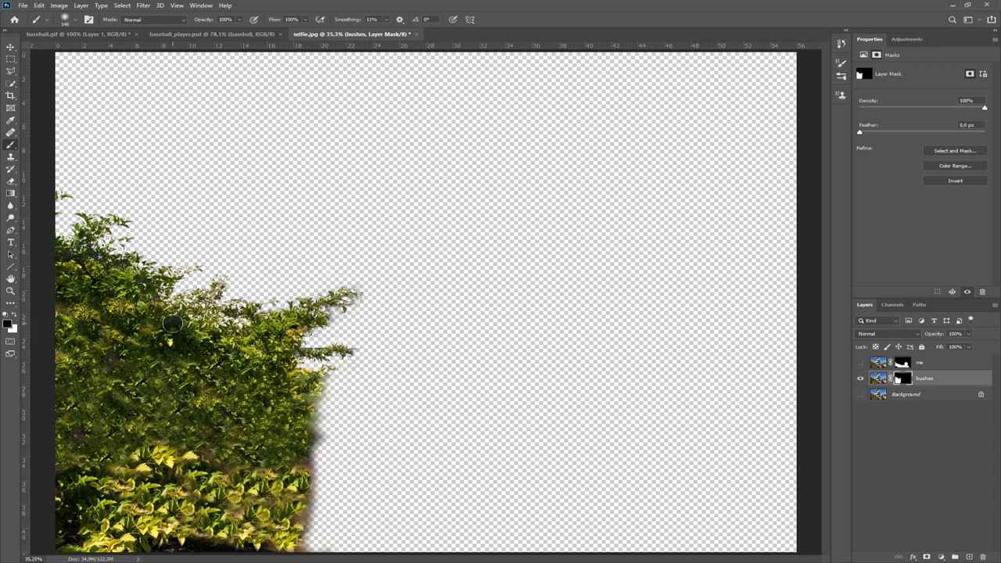
- Show the Background layer, duplicate it, and rename the copy "fixed background"
left_click(861, 395)
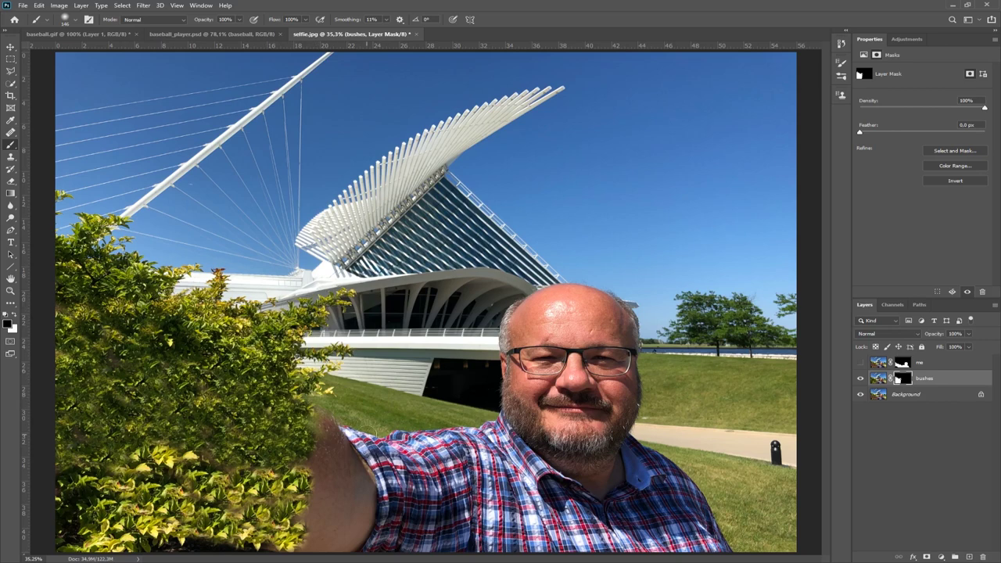
left_click(904, 397)
right_click(905, 396)
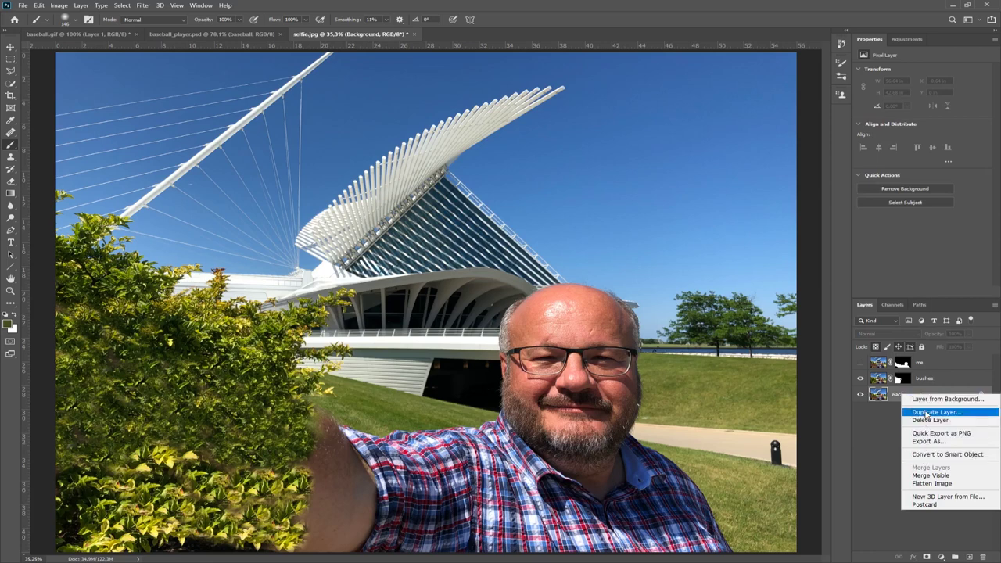
left_click(927, 413)
left_click(589, 163)
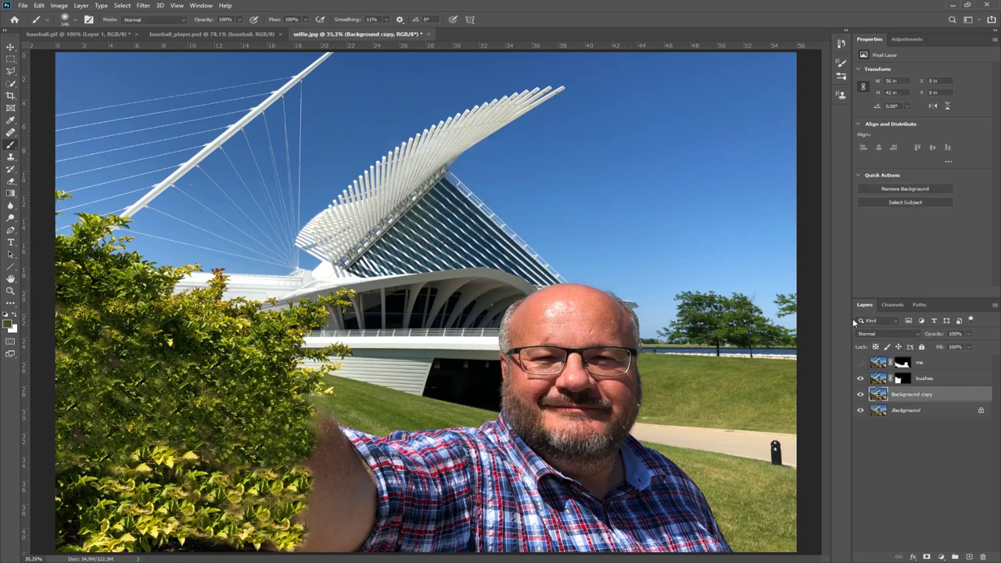
double_click(915, 395)
type("fixed b")
key("Return")
- With only the fixed background layer visible, load the "me" layer's mask as a selection and expand it twice by 10 pixels
left_click(862, 379)
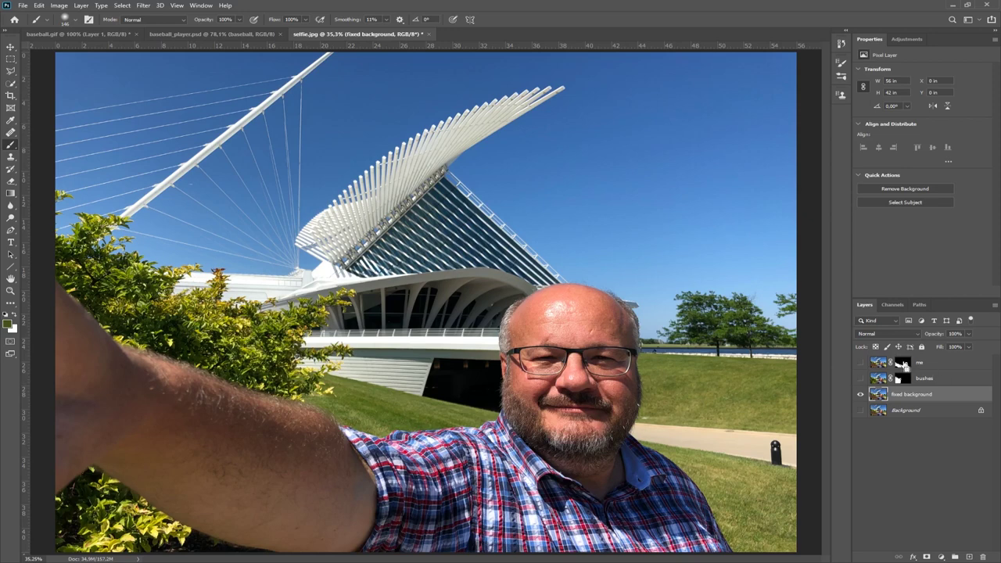
left_click(904, 365, "ctrl")
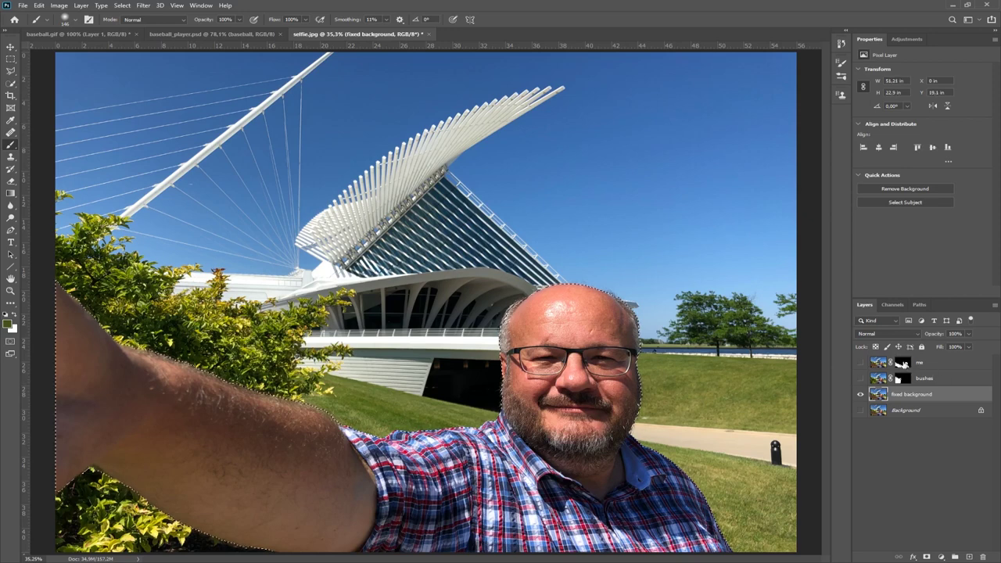
left_click(122, 7)
mouse_move(129, 139)
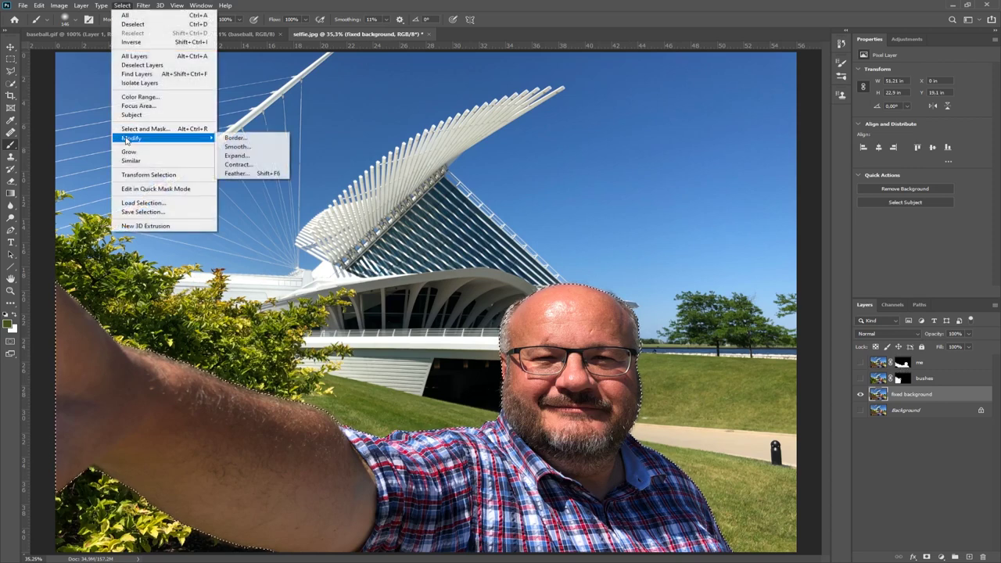
left_click(238, 159)
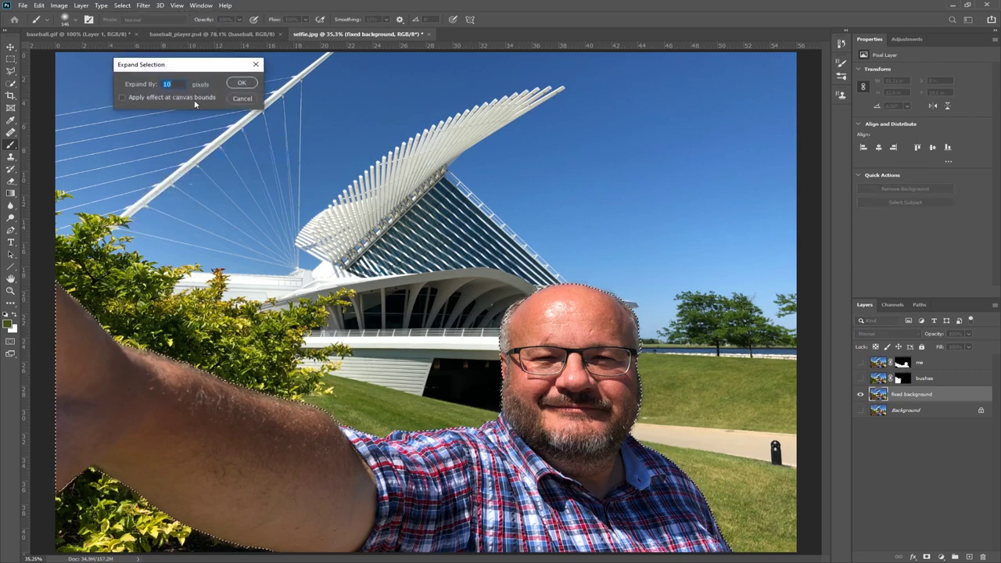
left_click(244, 83)
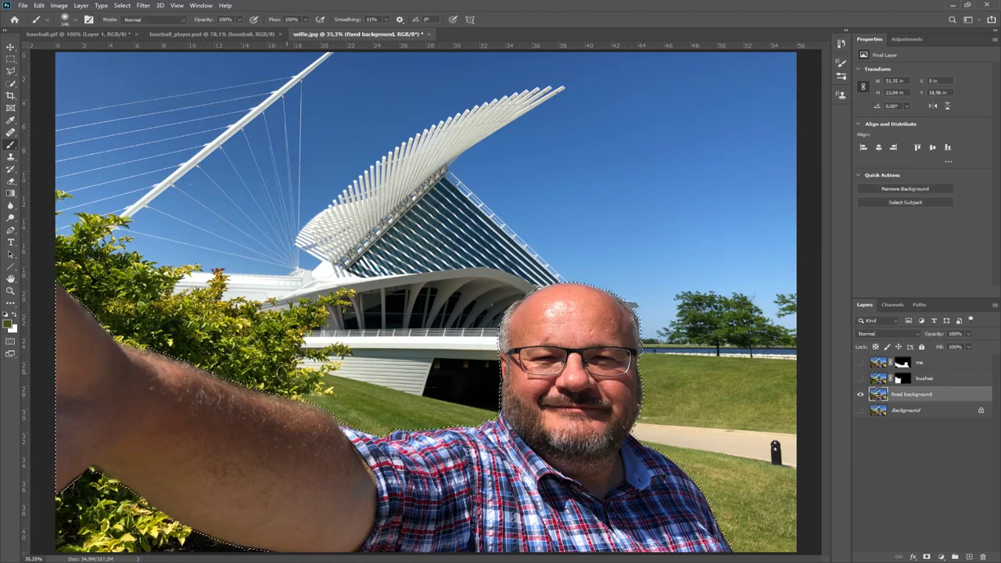
left_click(123, 6)
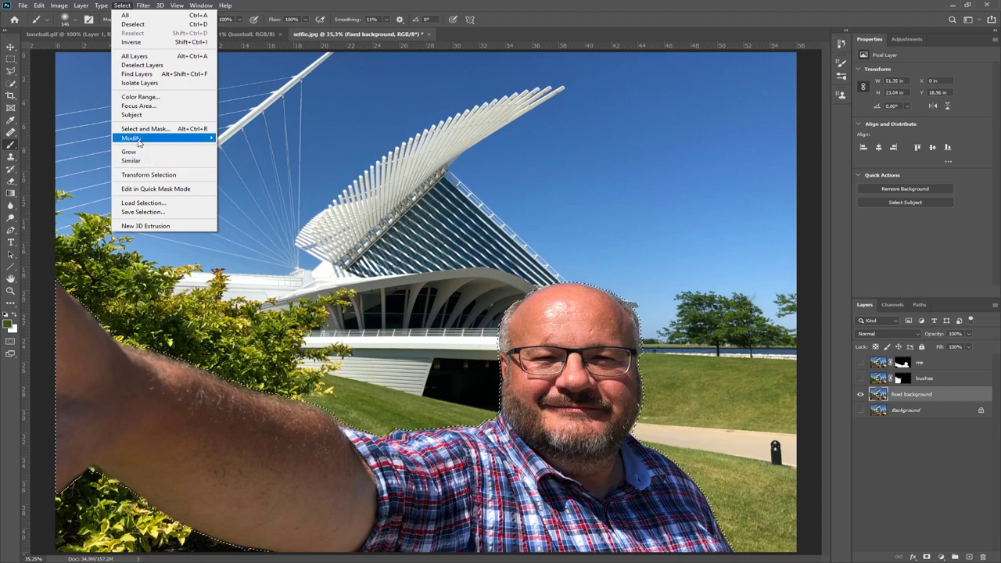
mouse_move(140, 141)
left_click(245, 159)
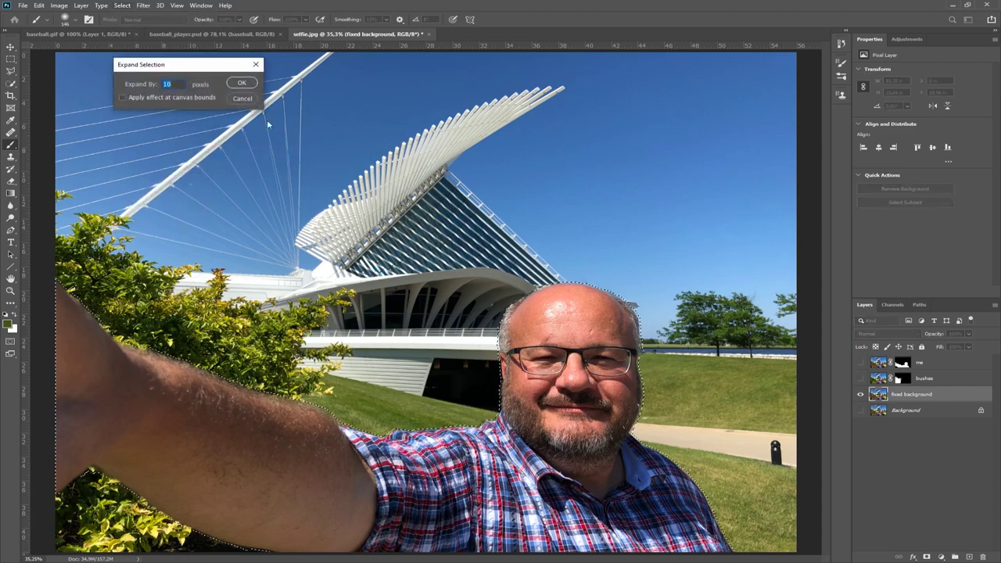
left_click(242, 83)
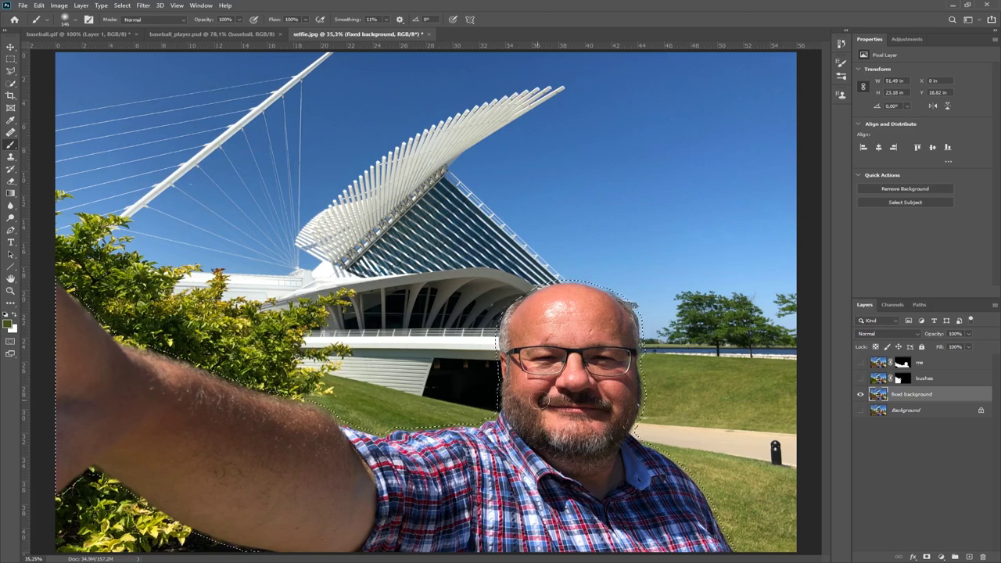
- Fill the expanded selection on the fixed background layer with Content-Aware at 100% opacity, and deselect
left_click(39, 5)
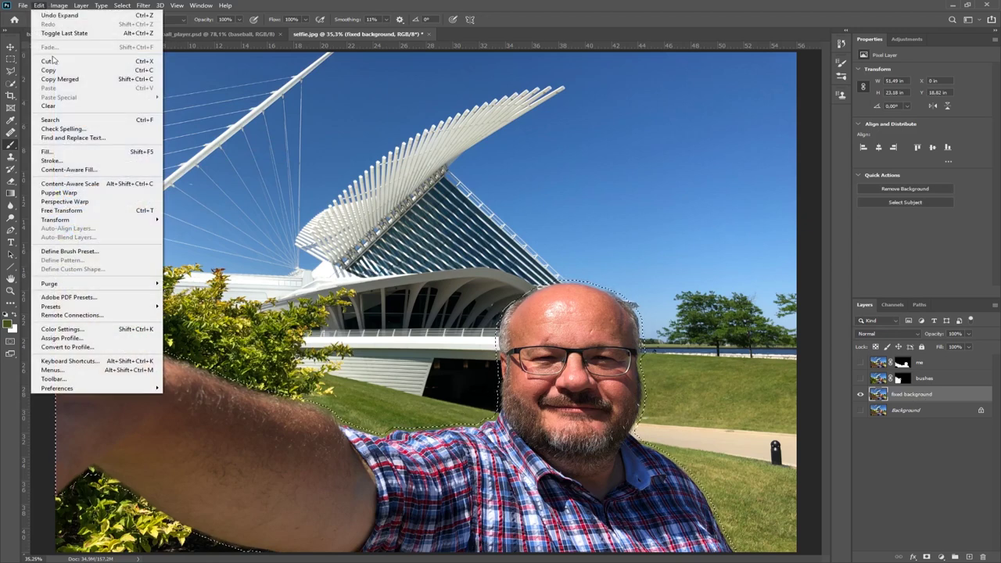
left_click(59, 153)
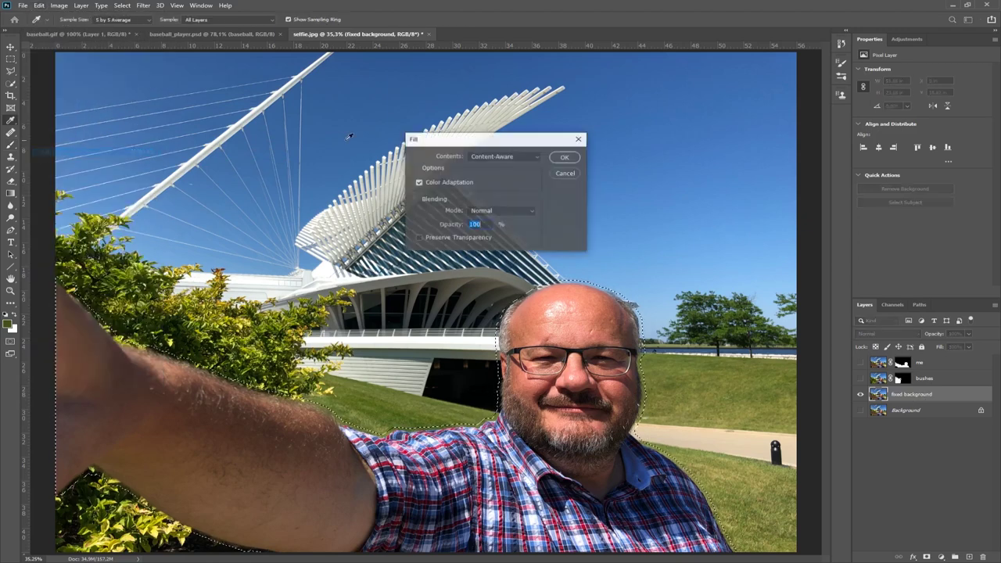
left_click(565, 157)
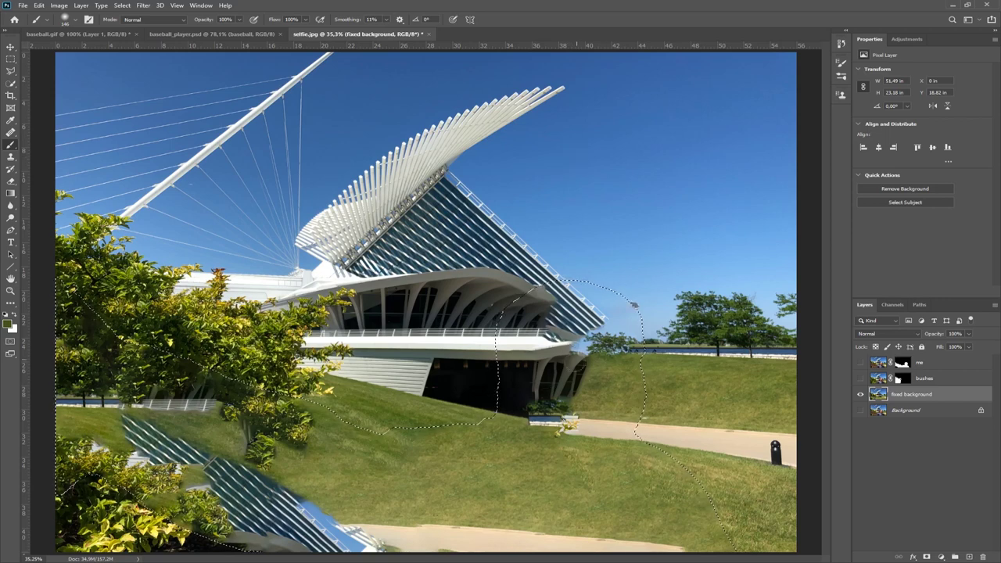
key("ctrl+d")
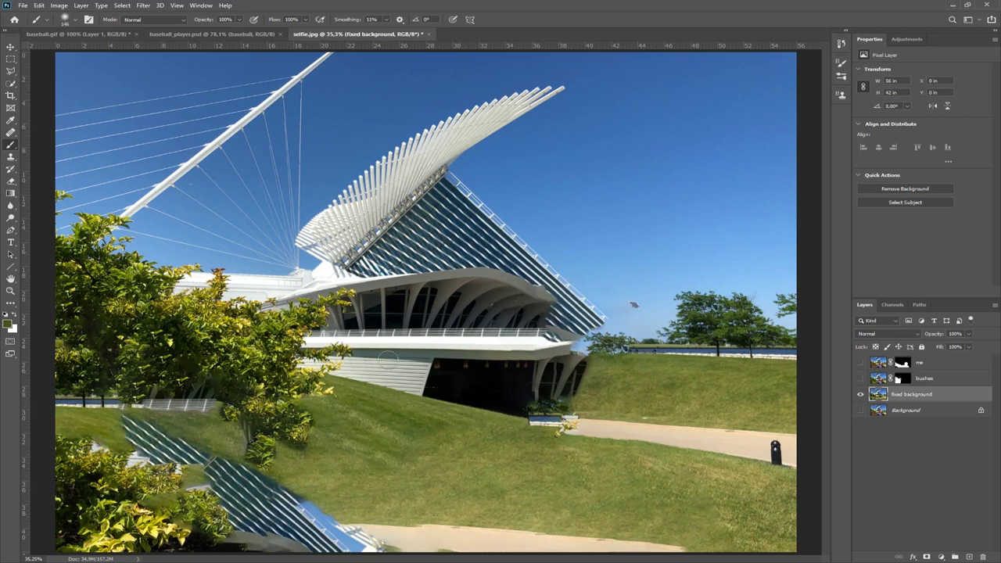
- Retouch the fixed background with the Clone Stamp, removing sky specks, repairing the building's corner and replacing the upper bushes with sky, building and grass
left_click_drag(576, 364, 583, 367)
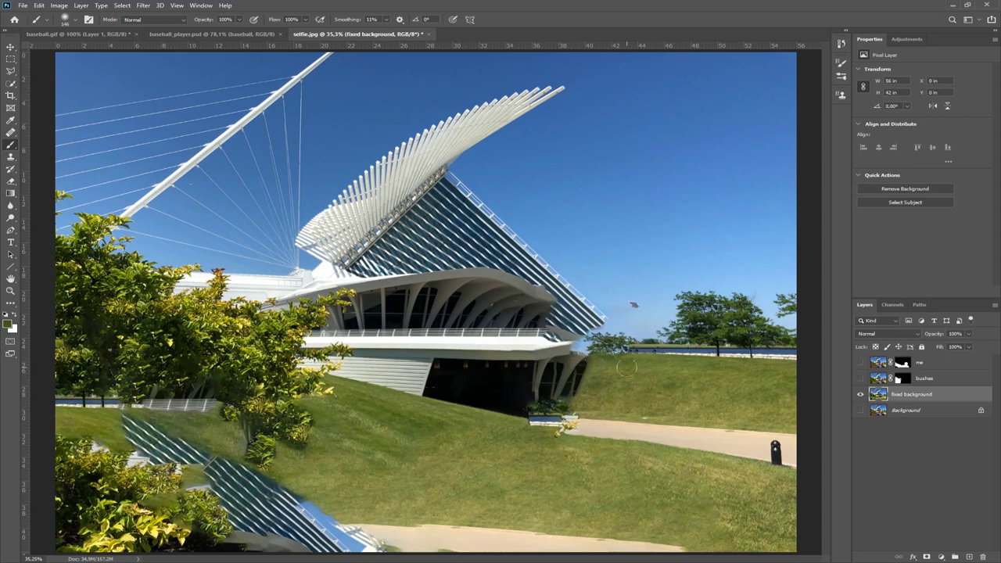
left_click(11, 156)
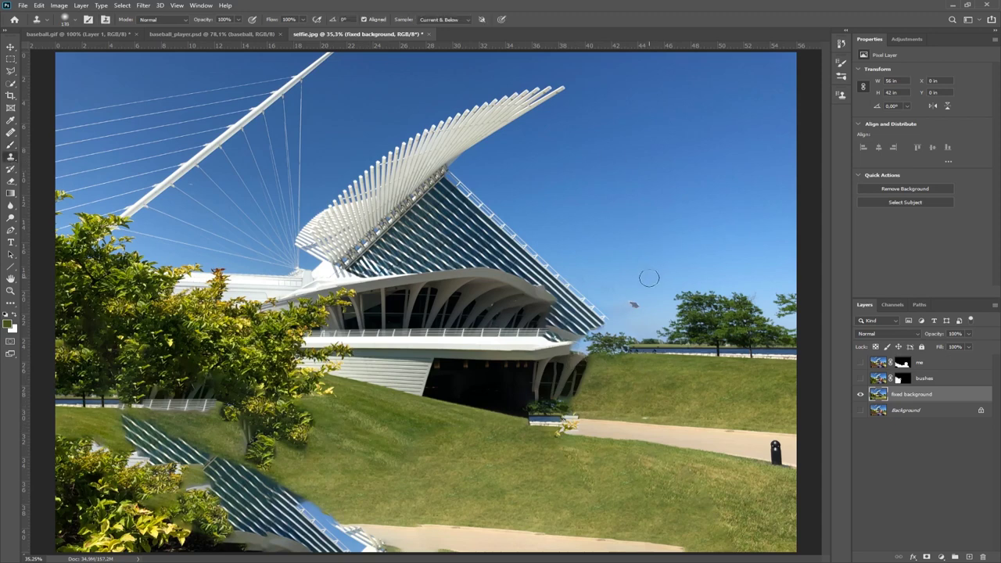
left_click(637, 304)
left_click(580, 306, "alt")
mouse_move(611, 327)
left_mouse_down()
mouse_move(601, 350)
mouse_move(559, 302)
mouse_move(594, 338)
mouse_move(524, 350)
mouse_move(580, 422)
mouse_move(521, 414)
mouse_move(651, 443)
mouse_move(540, 422)
left_mouse_up()
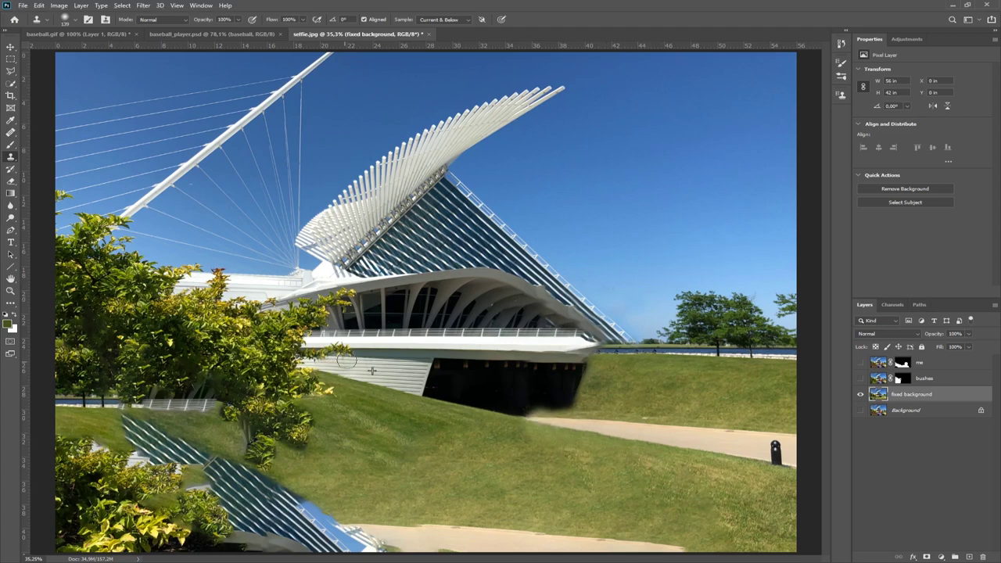
mouse_move(334, 366)
left_mouse_down()
mouse_move(311, 357)
mouse_move(284, 338)
mouse_move(376, 309)
mouse_move(317, 308)
mouse_move(260, 282)
mouse_move(228, 287)
mouse_move(142, 260)
mouse_move(122, 222)
mouse_move(113, 233)
mouse_move(56, 200)
mouse_move(83, 237)
mouse_move(72, 227)
mouse_move(79, 281)
mouse_move(79, 253)
mouse_move(167, 282)
mouse_move(282, 359)
mouse_move(263, 308)
mouse_move(160, 293)
left_mouse_up()
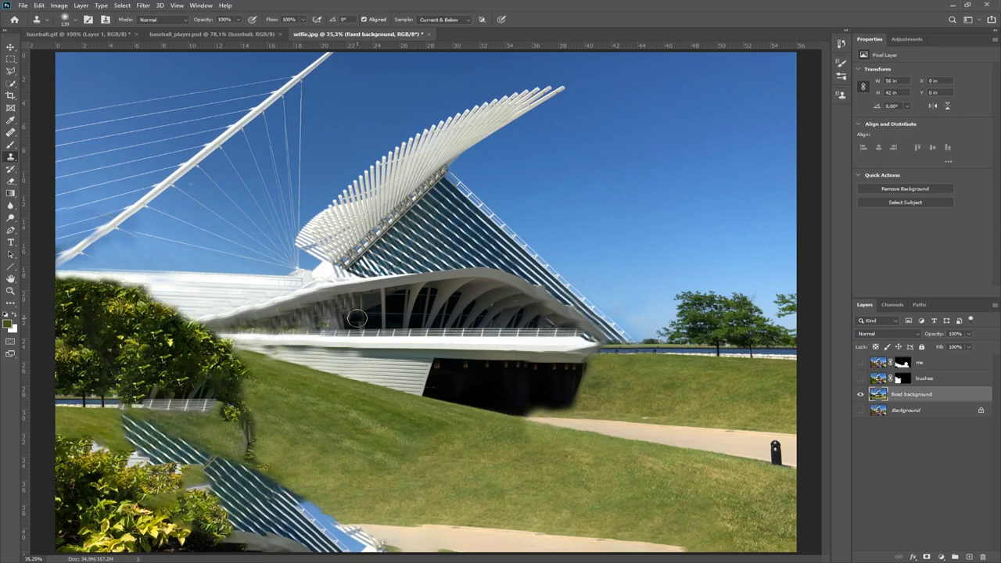
left_click_drag(301, 213, 307, 222)
key("ctrl+z")
- Show the "me" and "bushes" layers above the fixed background, keeping the original Background layer hidden
left_click(861, 363)
left_click(861, 379)
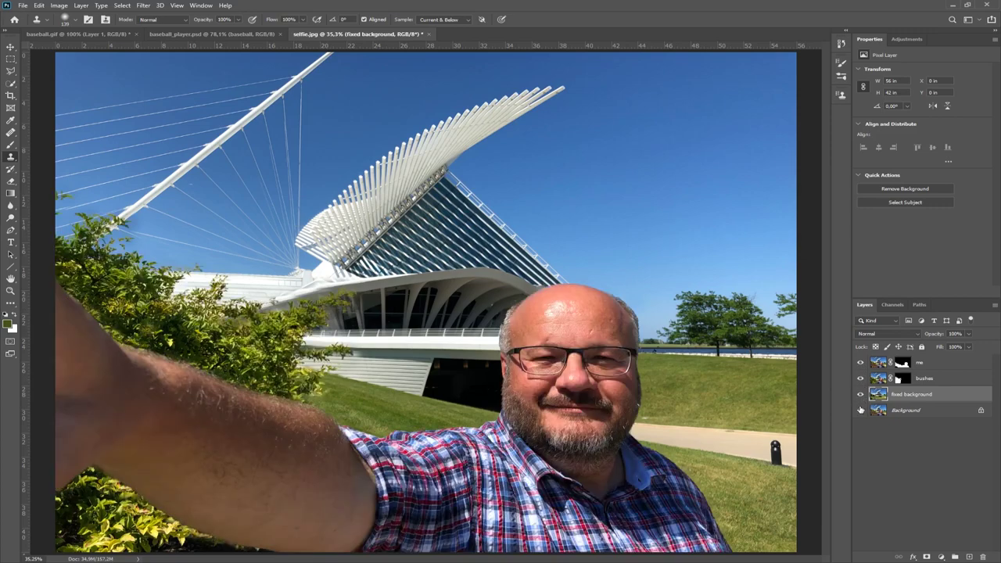
left_click(860, 410)
left_click(128, 194)
key("ctrl+z")
left_click(860, 410)
- Save the layered selfie as the Photoshop file selfie.psd in the "Part 8 - Parallax Effect" folder
left_click(22, 7)
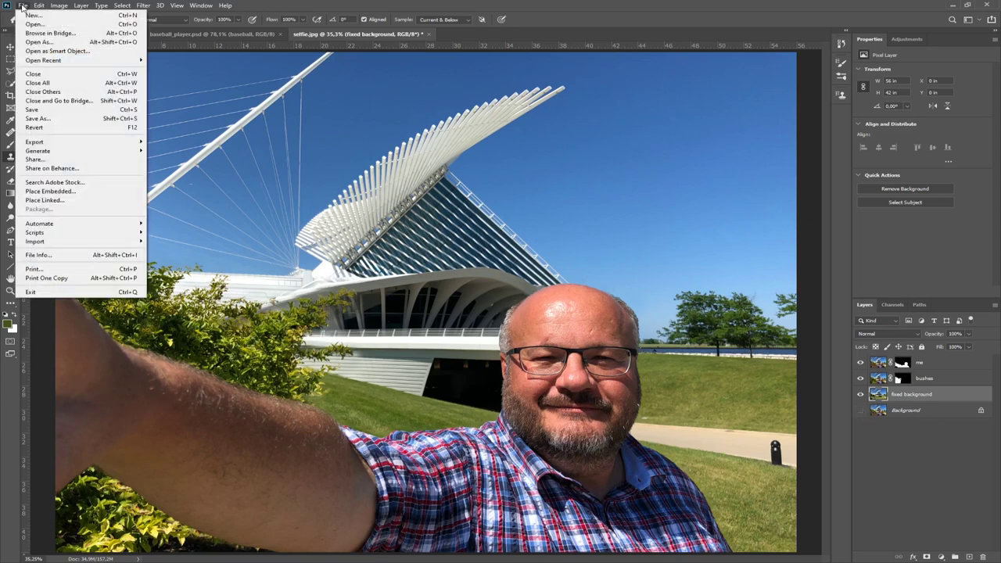
left_click(33, 121)
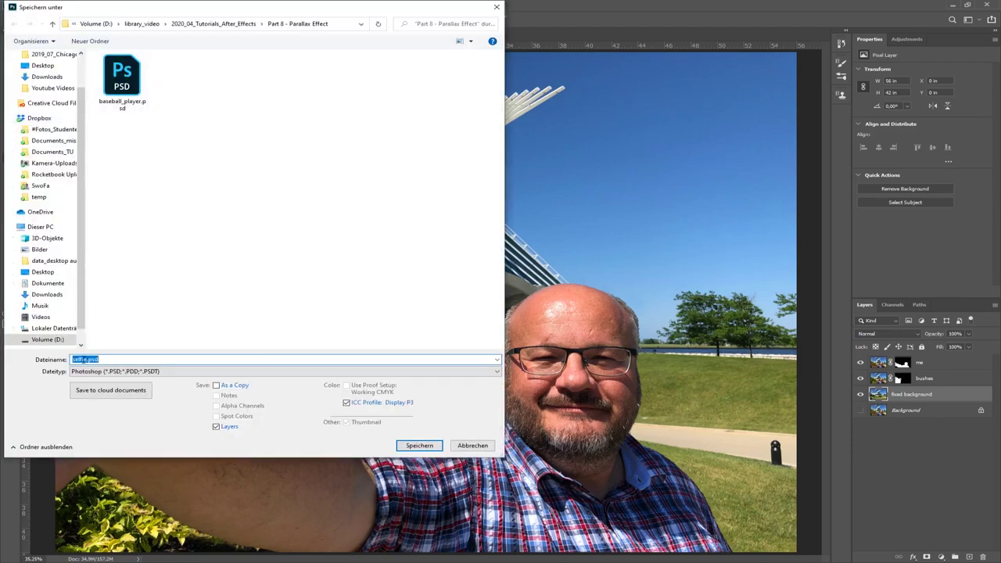
left_click(419, 445)
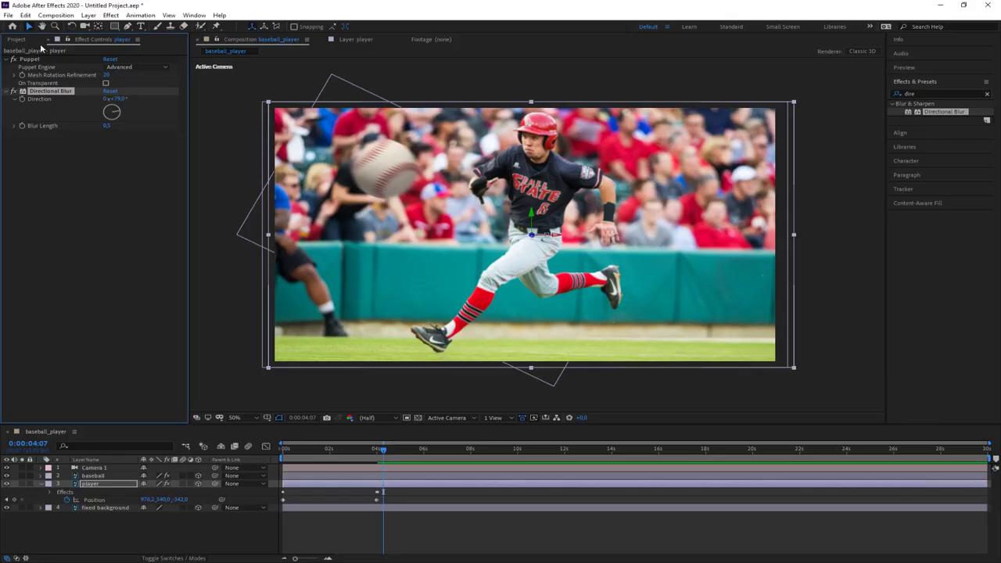
- Switch to After Effects and import selfie.psd into the project as a composition with editable layer styles
left_click(26, 41)
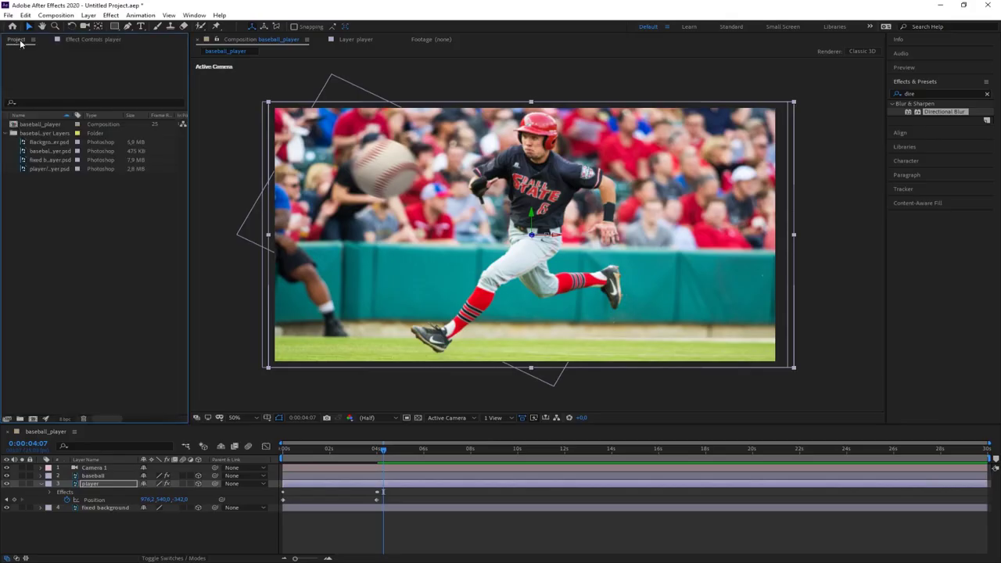
left_click(5, 134)
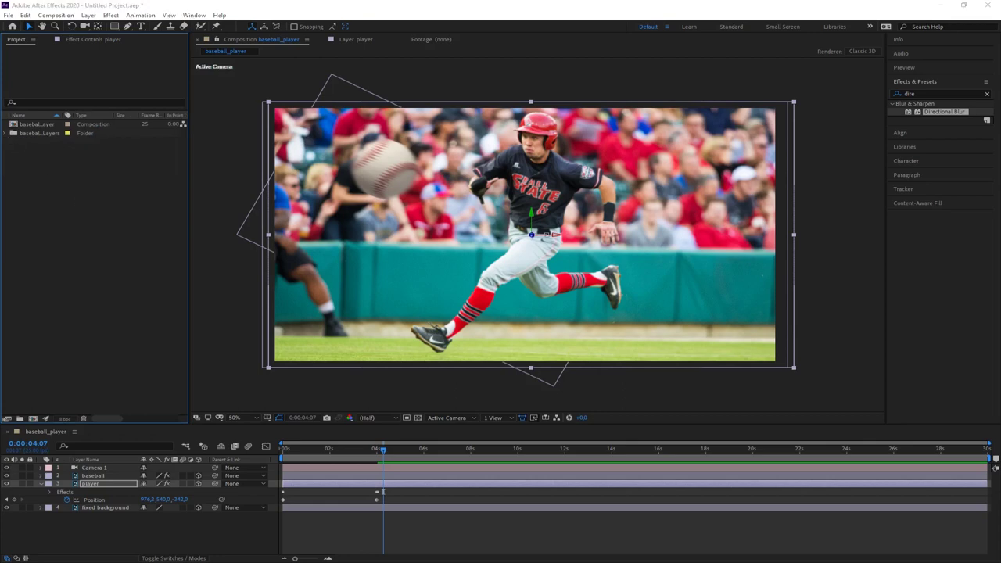
left_click_drag(0, 242, 48, 244)
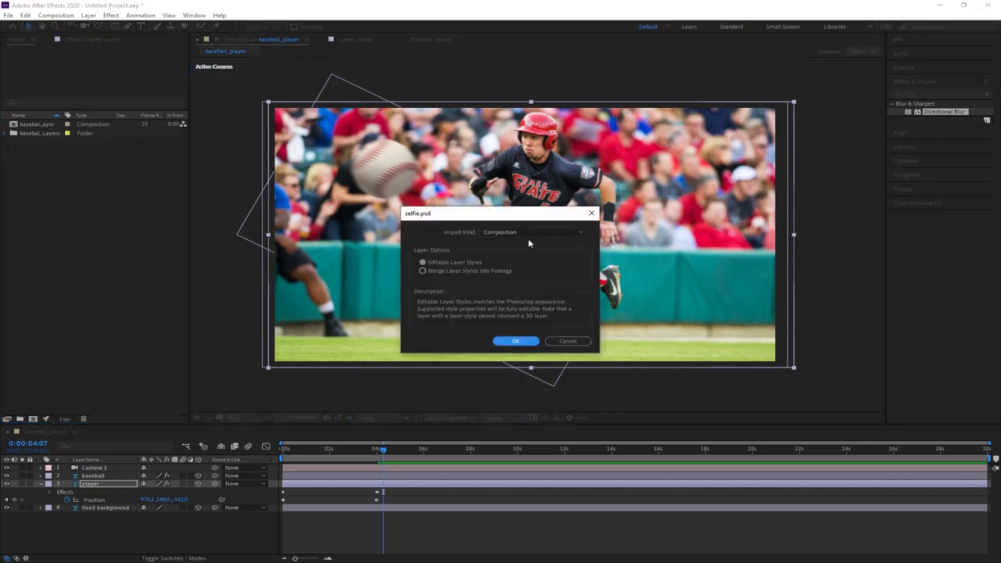
left_click(528, 341)
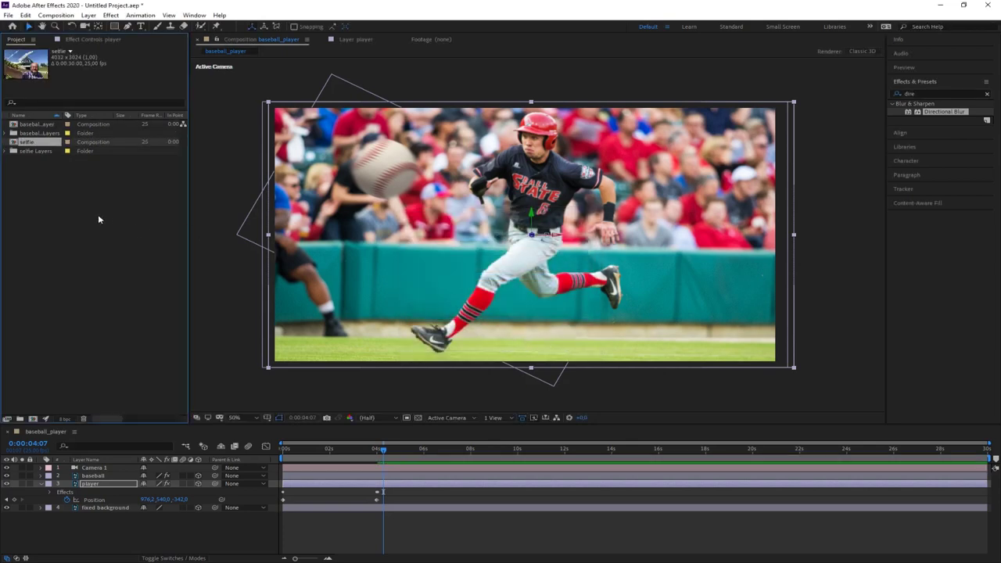
- Open the selfie composition and delete its original Background layer
left_click(44, 182)
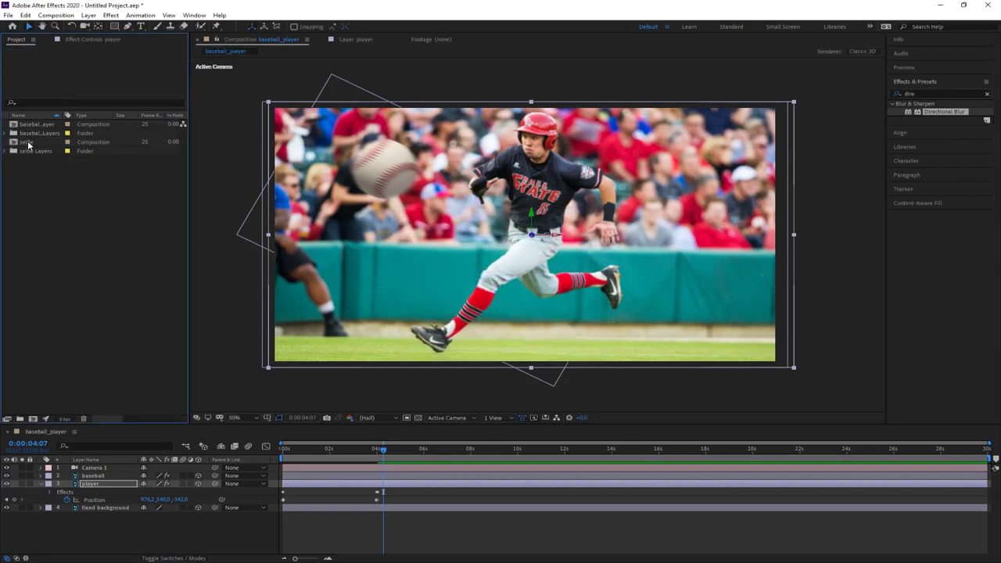
double_click(28, 144)
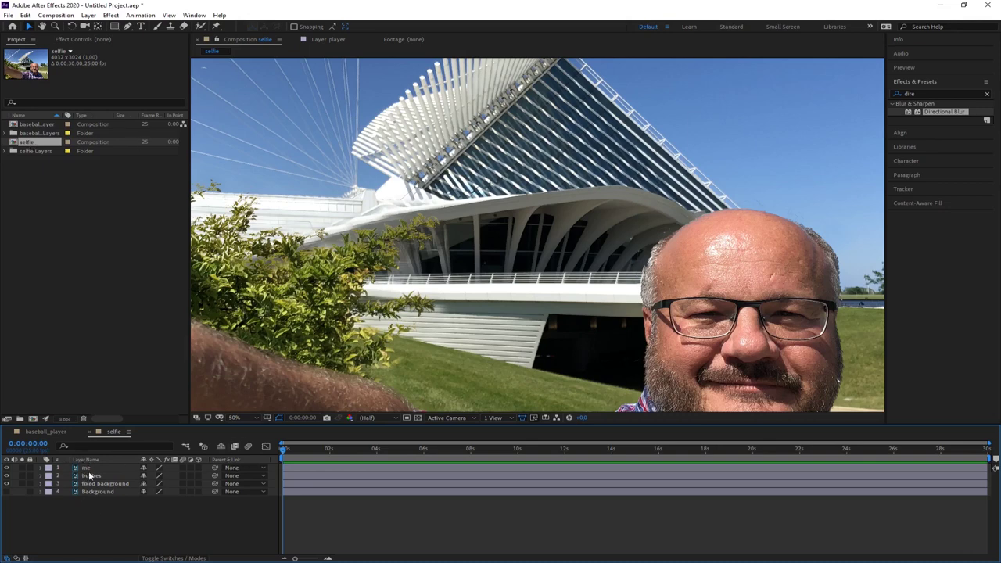
left_click(93, 493)
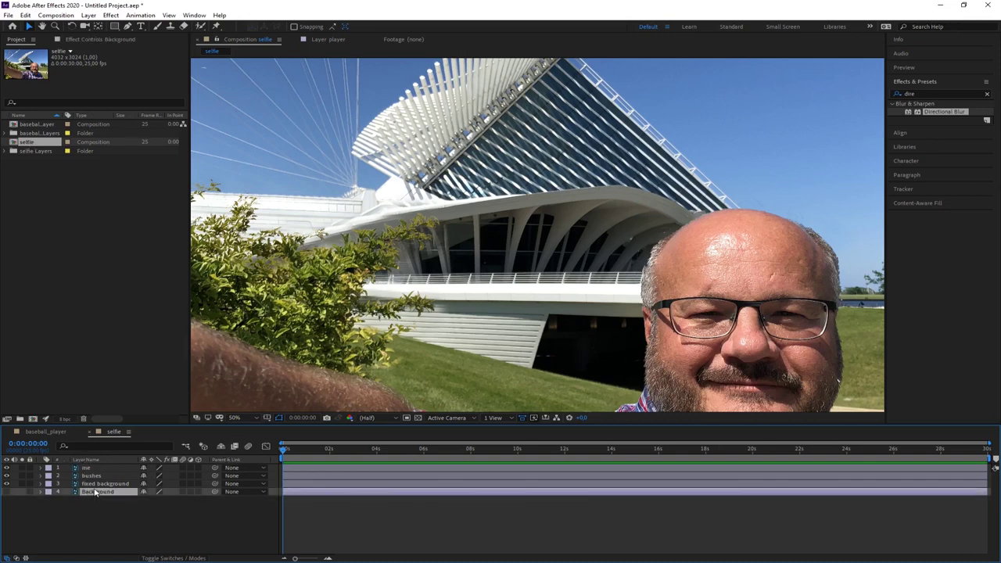
key("Delete")
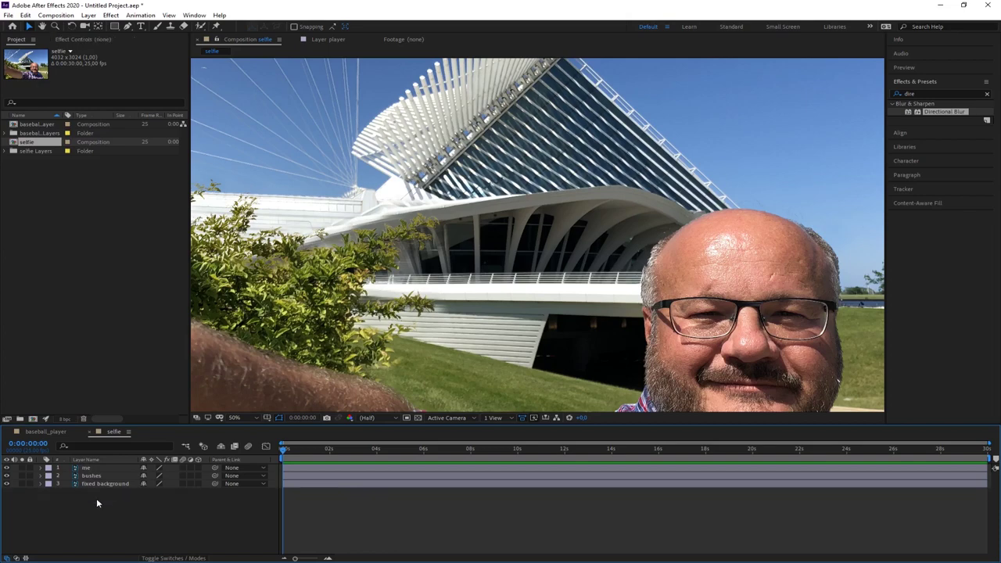
- Make the "me", "bushes" and "fixed background" layers 3D layers
scroll(687, 291, "down", 6)
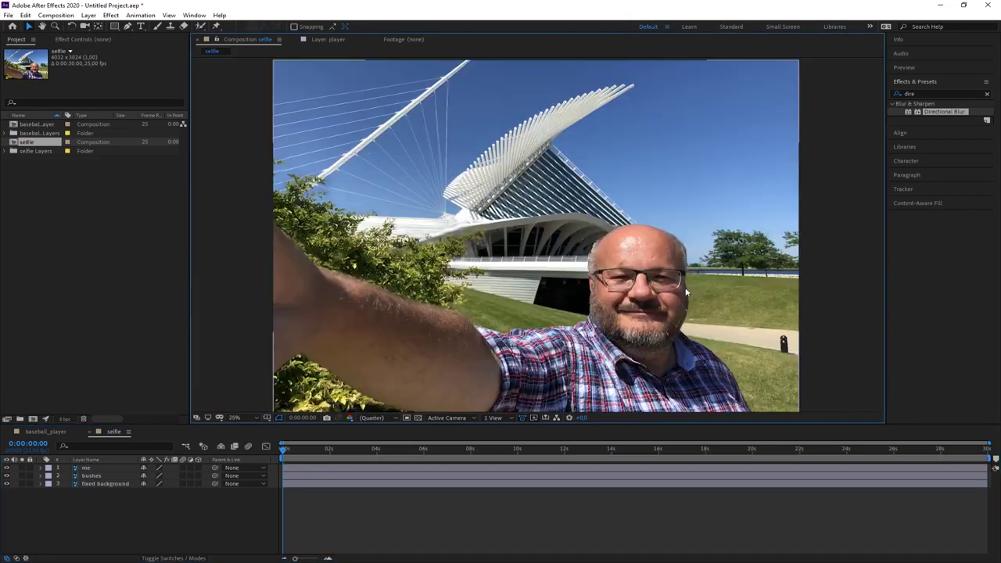
scroll(687, 292, "up", 4)
scroll(735, 274, "down", 1)
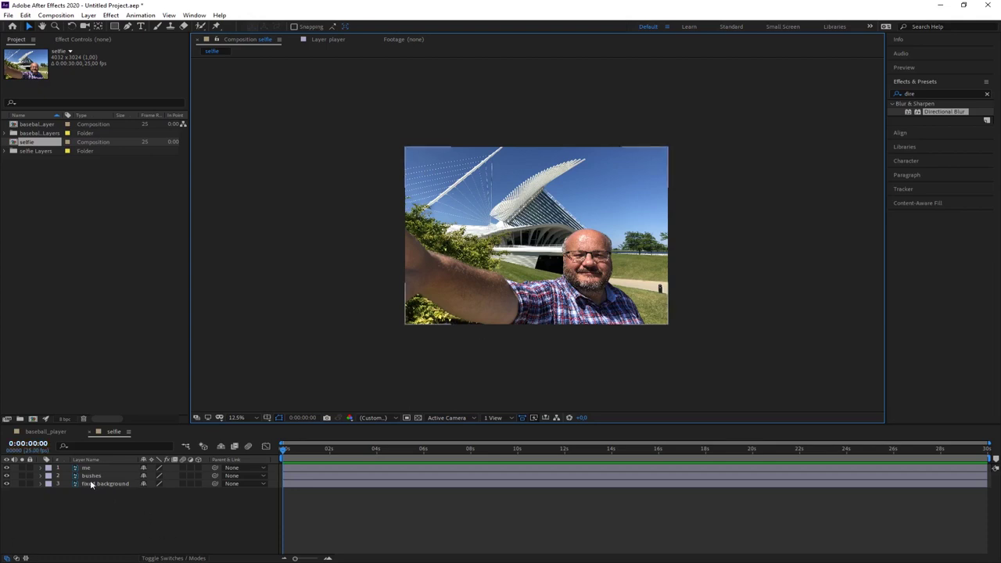
left_click_drag(199, 468, 198, 484)
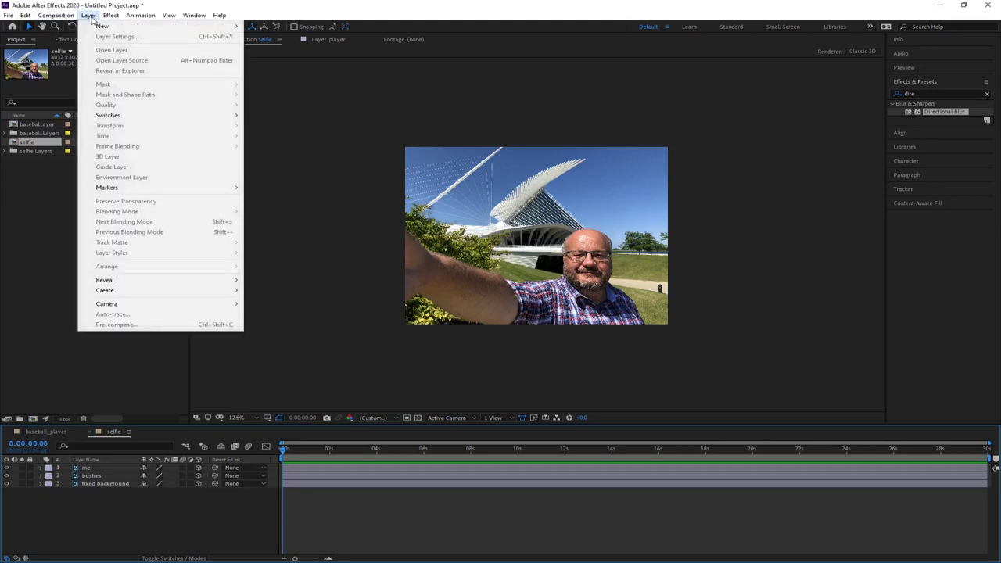
- Add a one-node camera with the 28mm preset and depth of field enabled to the selfie composition
left_click(88, 16)
mouse_move(100, 28)
left_click(266, 60)
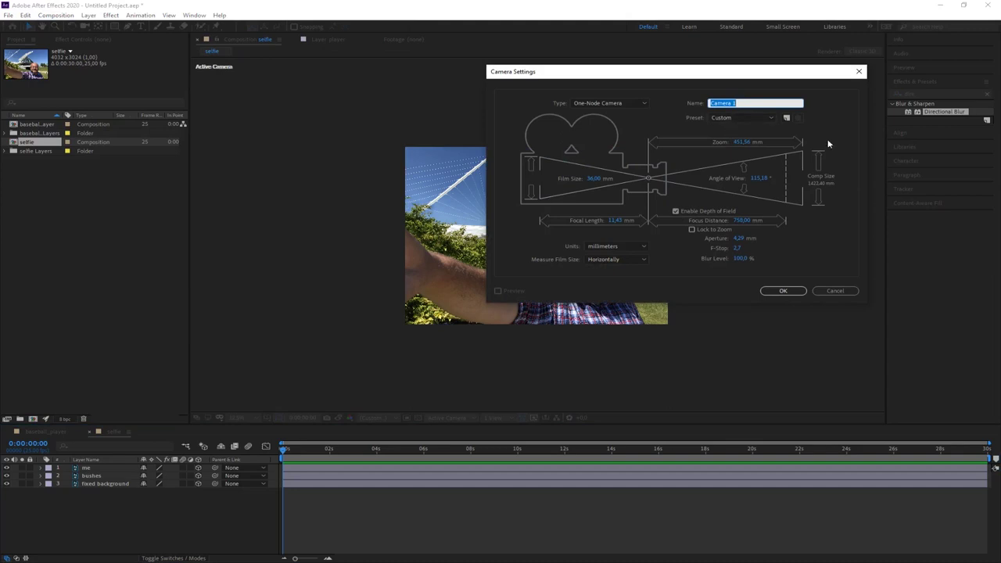
left_click(743, 118)
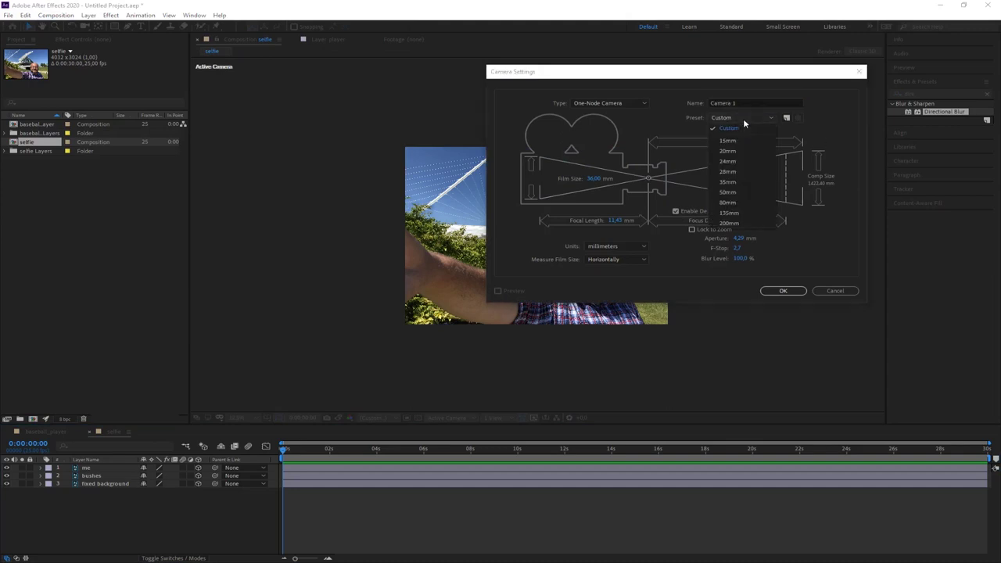
left_click(729, 172)
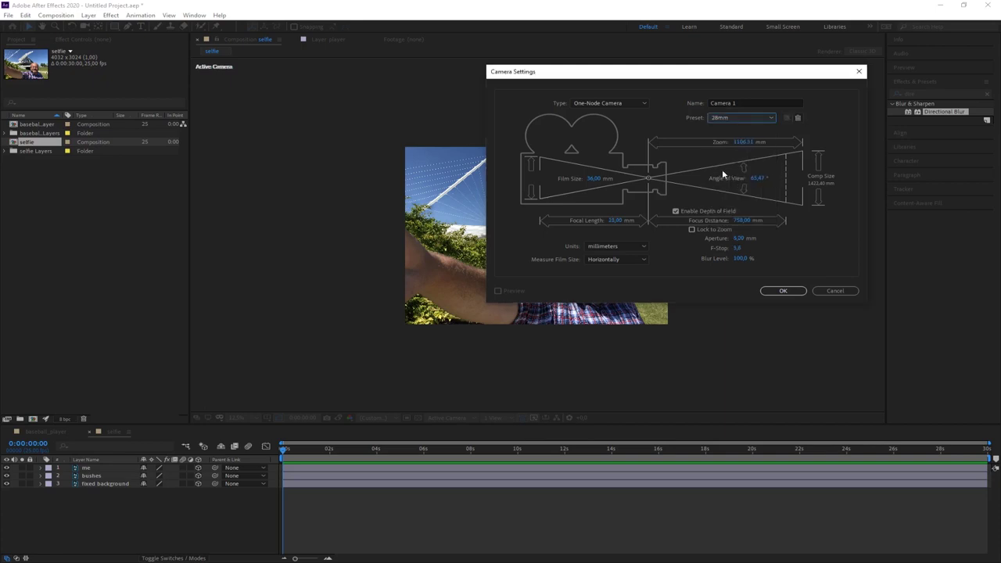
left_click(784, 291)
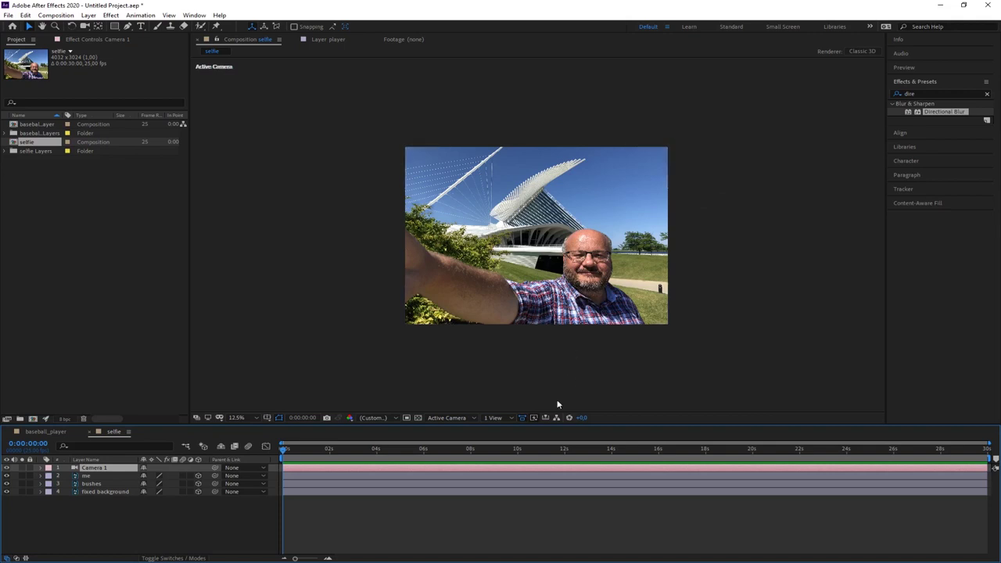
- Display the composition in two horizontal views, with the whole camera setup visible from the top
left_click(496, 419)
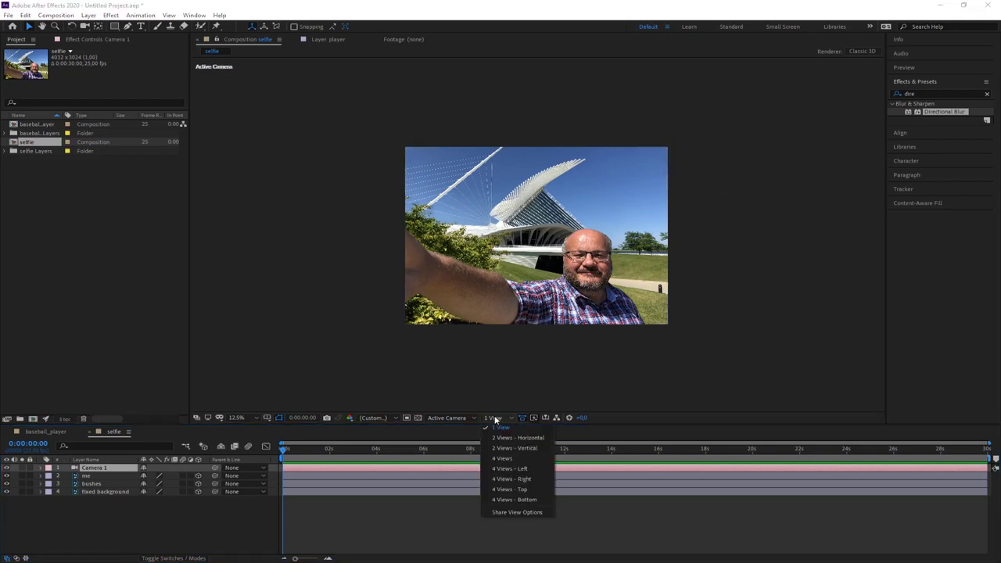
left_click(500, 439)
scroll(364, 273, "down", 1)
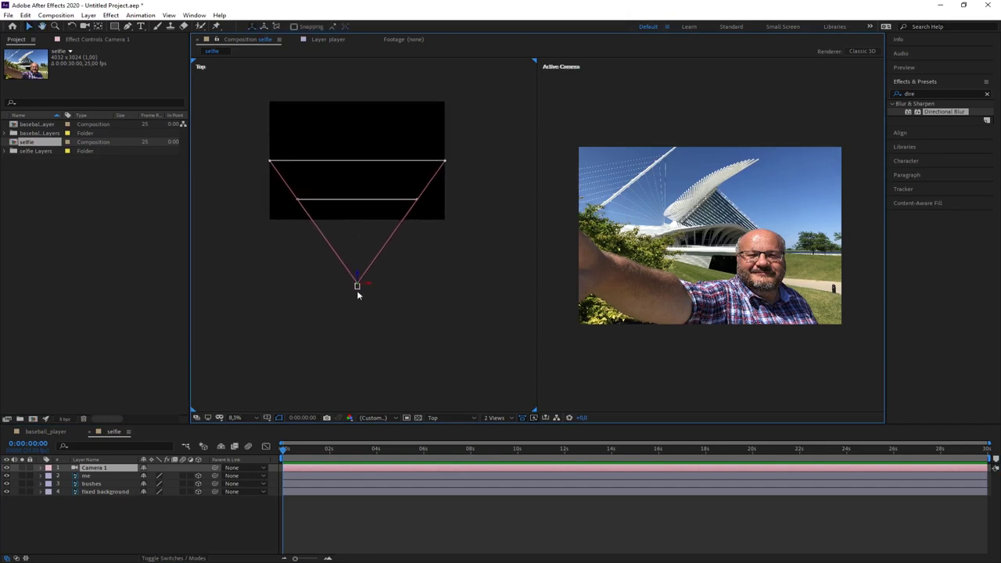
- Move the bushes layer along its Z axis toward the camera in the top view
left_click(95, 476)
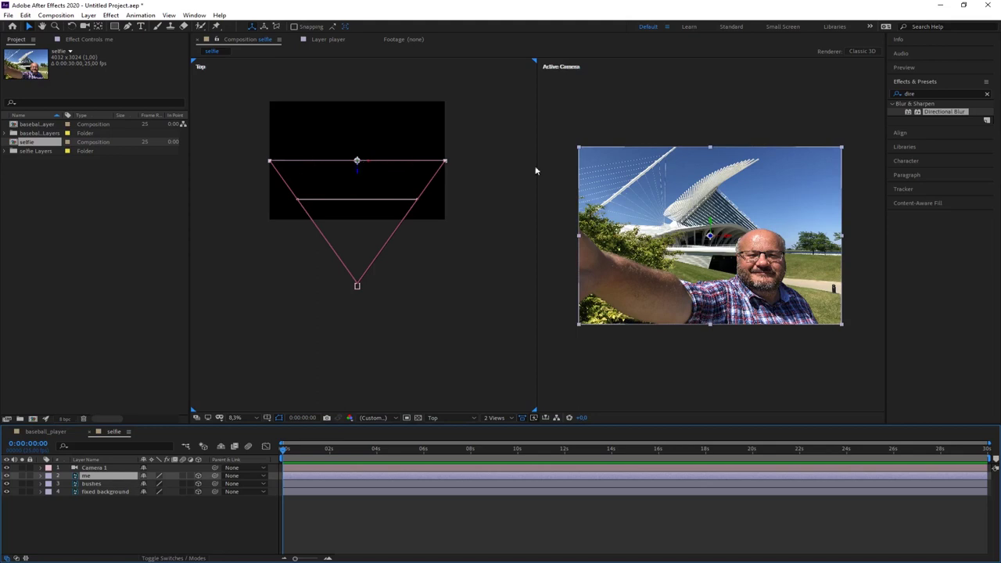
left_click(108, 491)
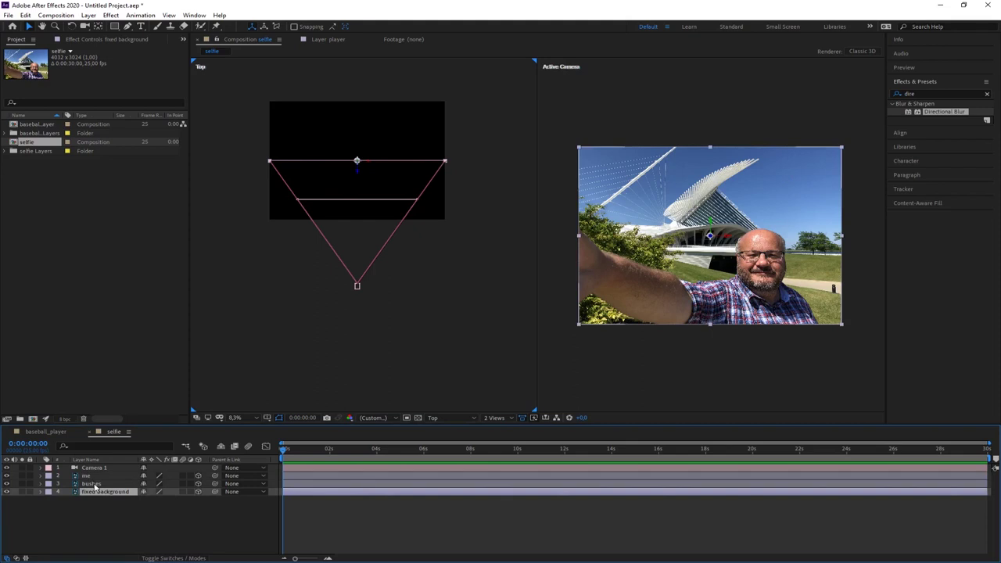
left_click(92, 485)
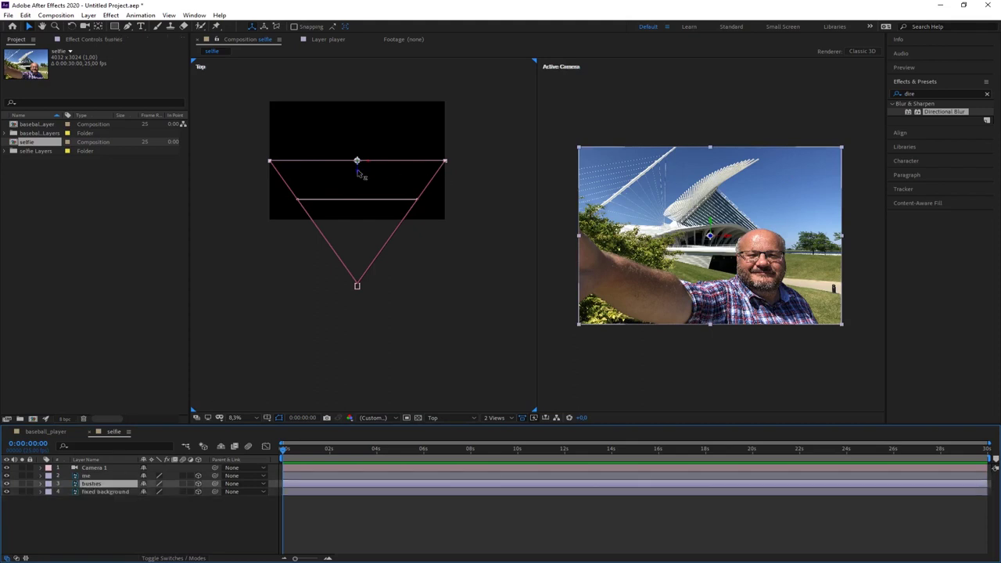
mouse_move(358, 174)
left_mouse_down()
mouse_move(360, 202)
mouse_move(358, 191)
left_mouse_up()
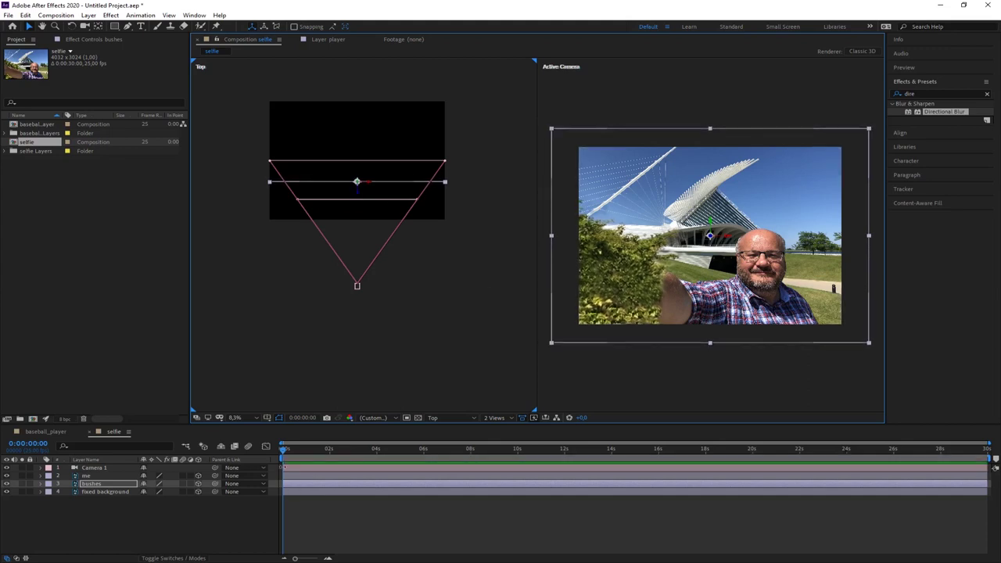
- Scale the bushes layer down to 86% so it slightly overlaps the camera frame
key("s")
mouse_move(175, 494)
left_mouse_down()
mouse_move(156, 495)
mouse_move(171, 494)
left_mouse_up()
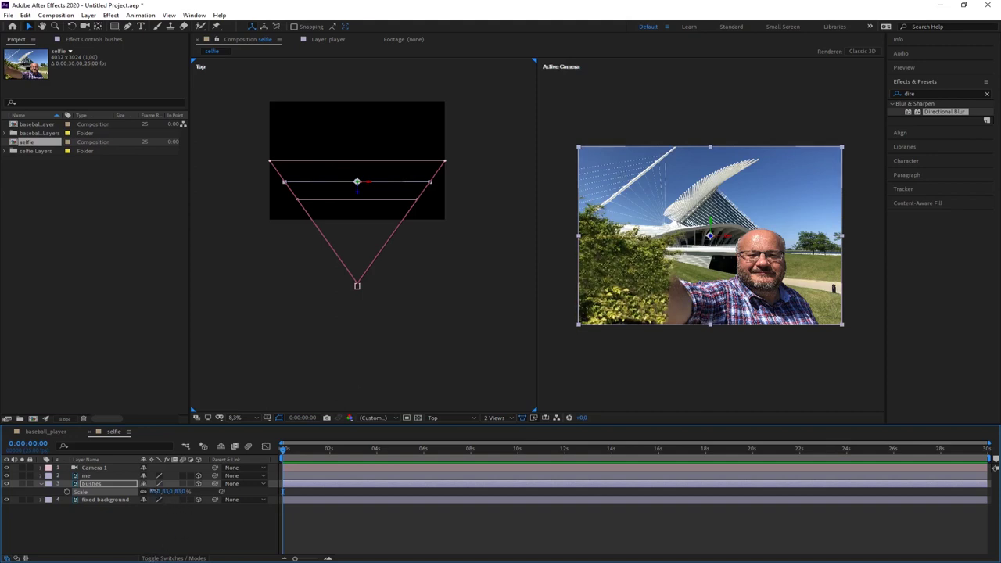
left_click_drag(157, 492, 166, 491)
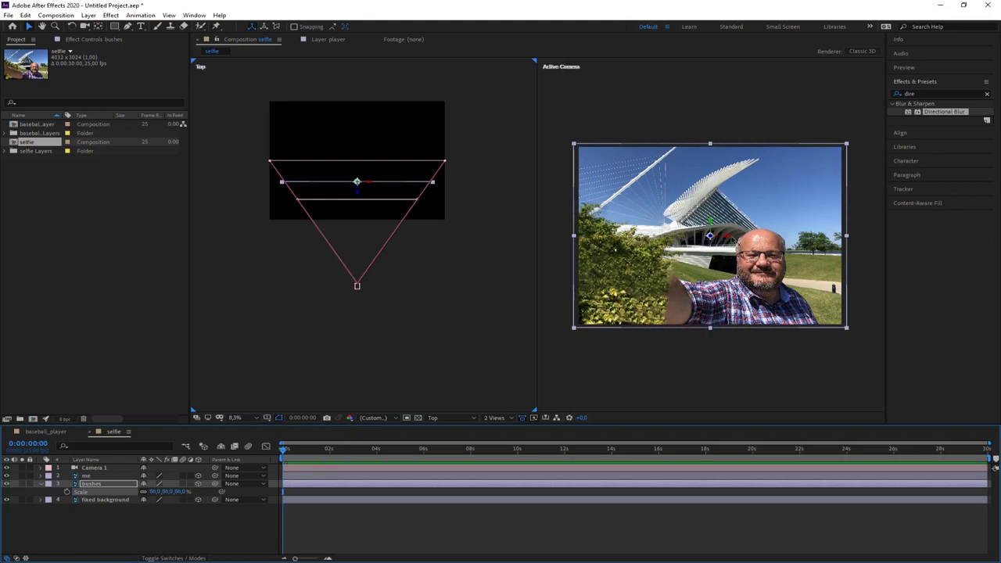
- Set the bushes layer's scale to 89% and shift it slightly up and to the right in the camera view
left_click_drag(729, 237, 713, 223)
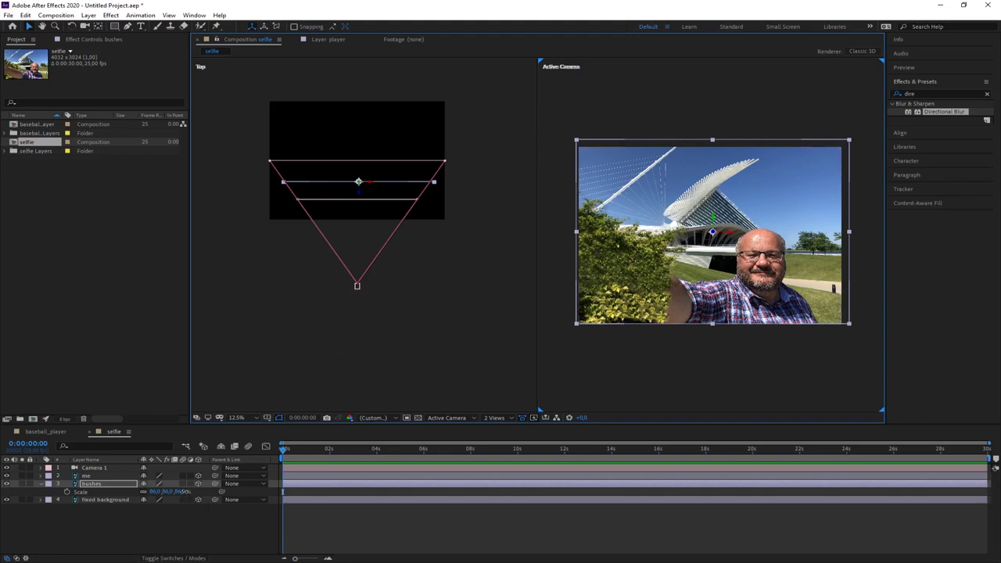
left_click_drag(160, 492, 168, 491)
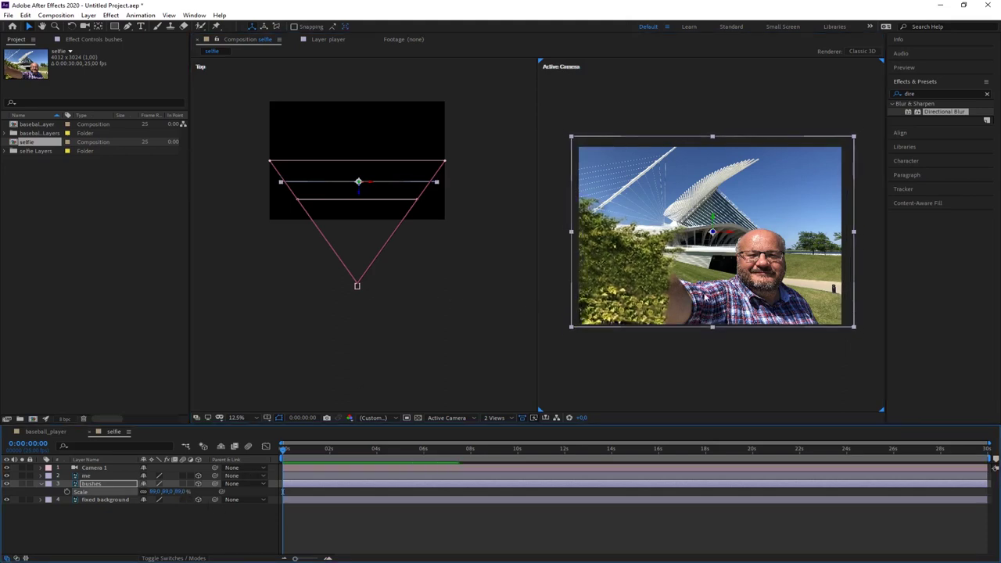
left_click_drag(733, 234, 719, 219)
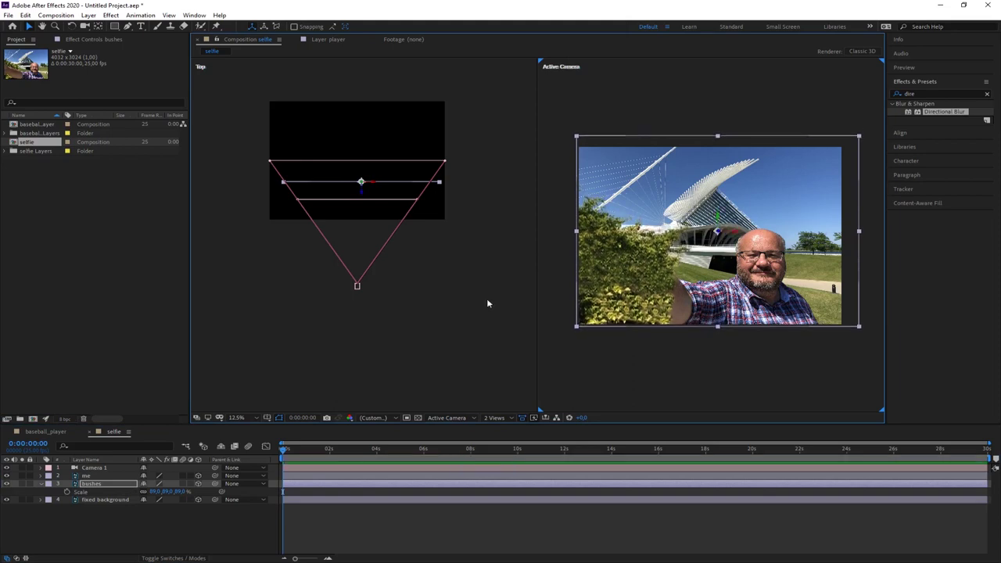
- Duplicate the bushes layer, move the copy along Z closer to the camera, and shift it left and down in the camera view
left_click(92, 487)
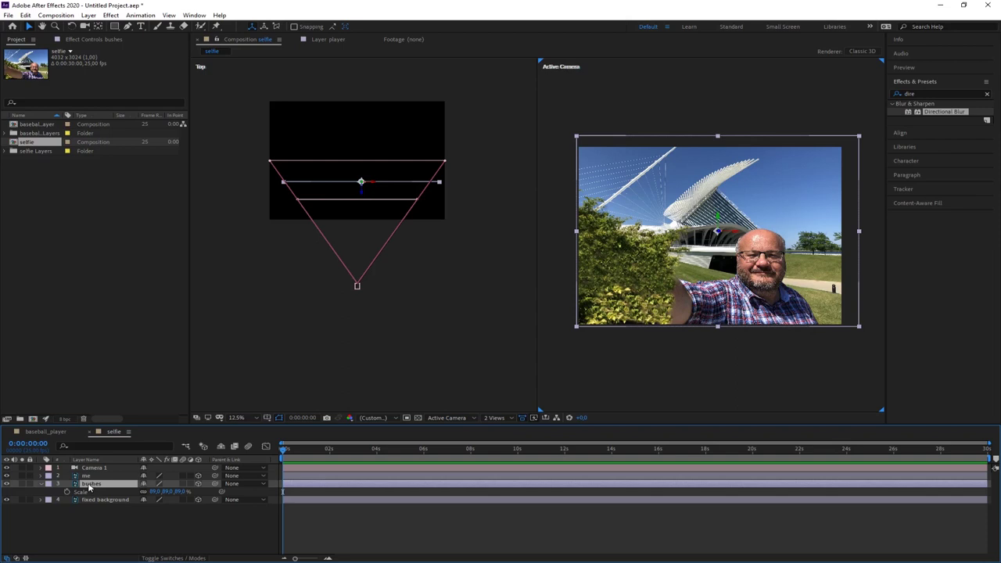
key("ctrl+f")
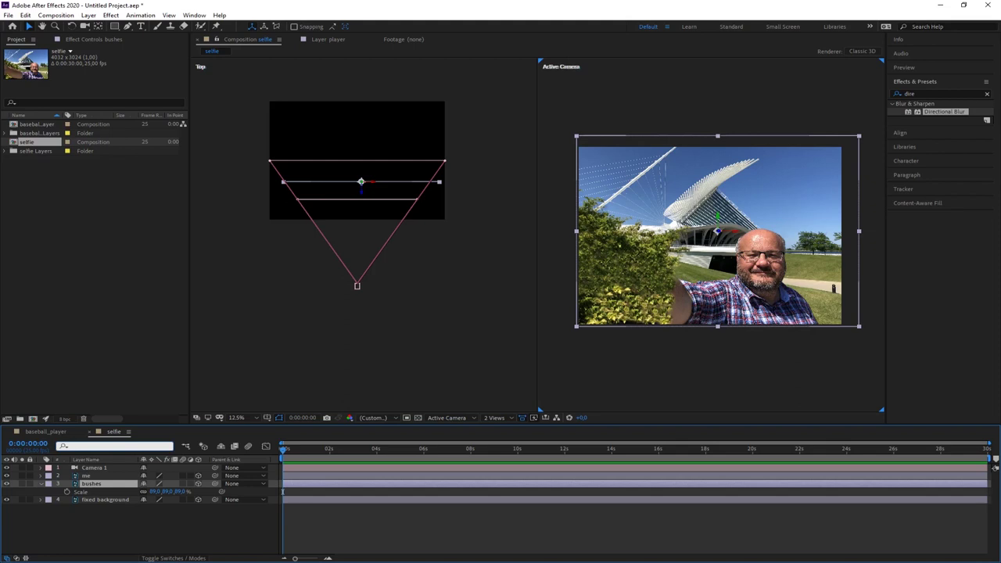
key("Escape")
key("ctrl+d")
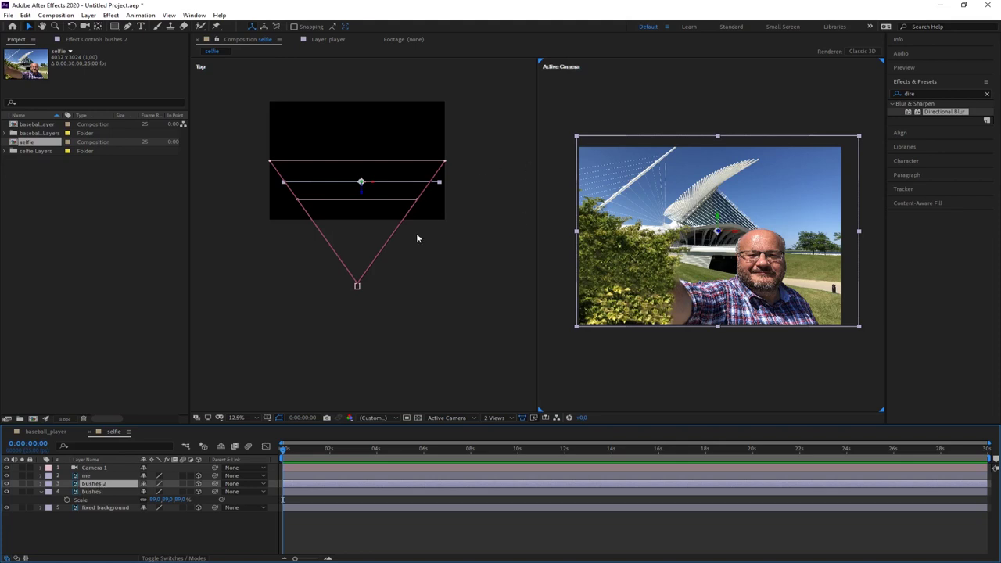
left_click_drag(362, 195, 363, 204)
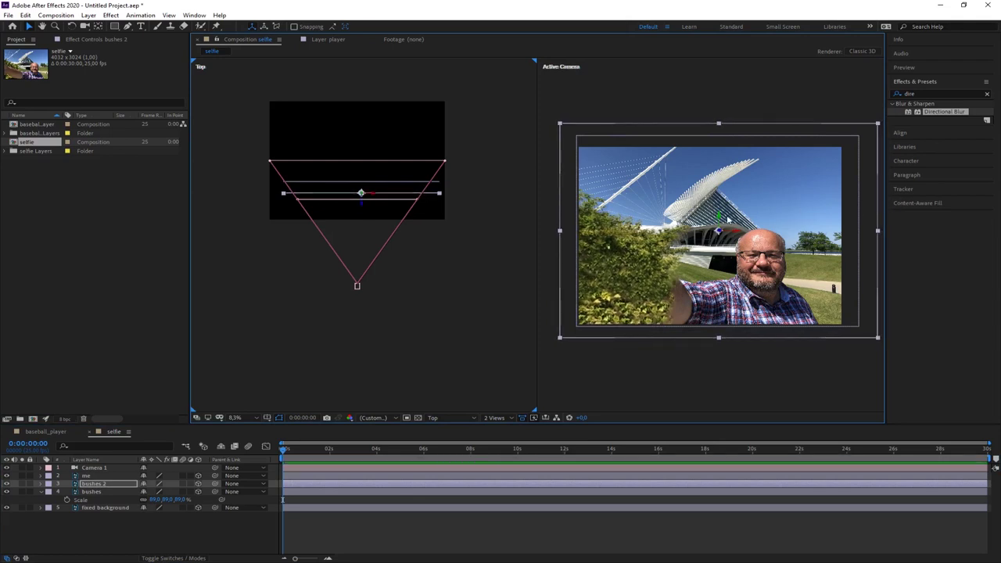
left_click_drag(718, 218, 726, 246)
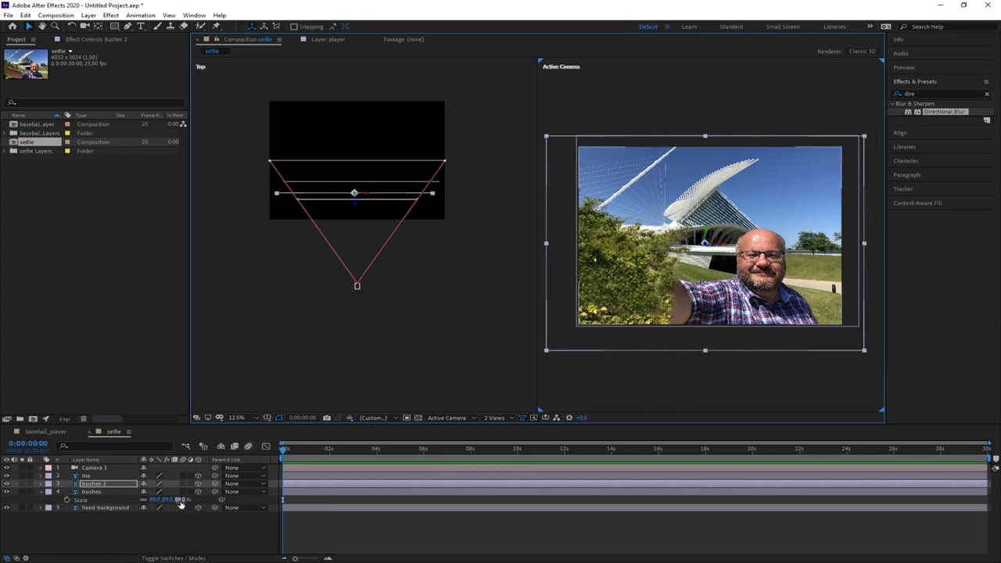
left_click_drag(181, 500, 179, 502)
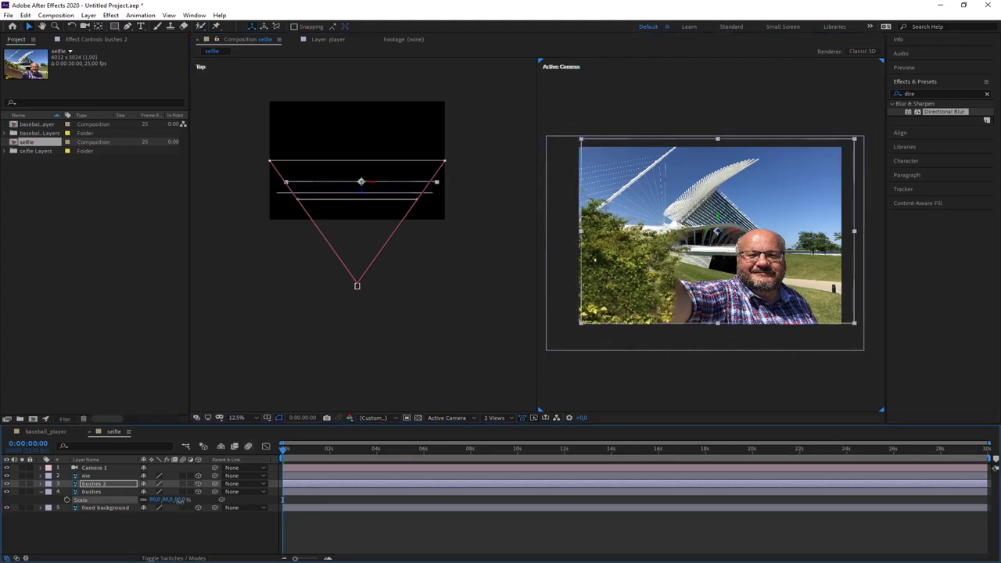
left_click(109, 492)
left_click(25, 15)
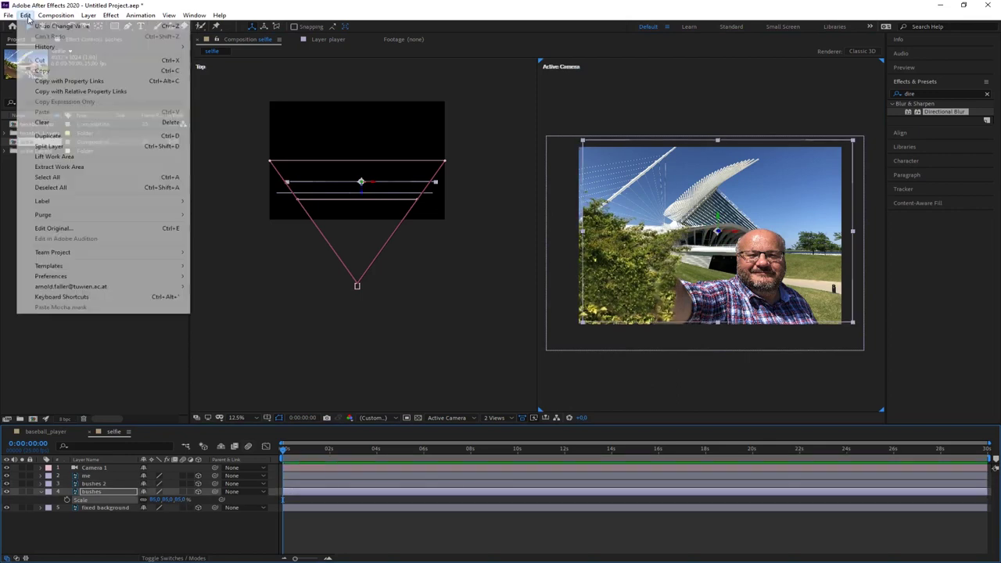
left_click(36, 27)
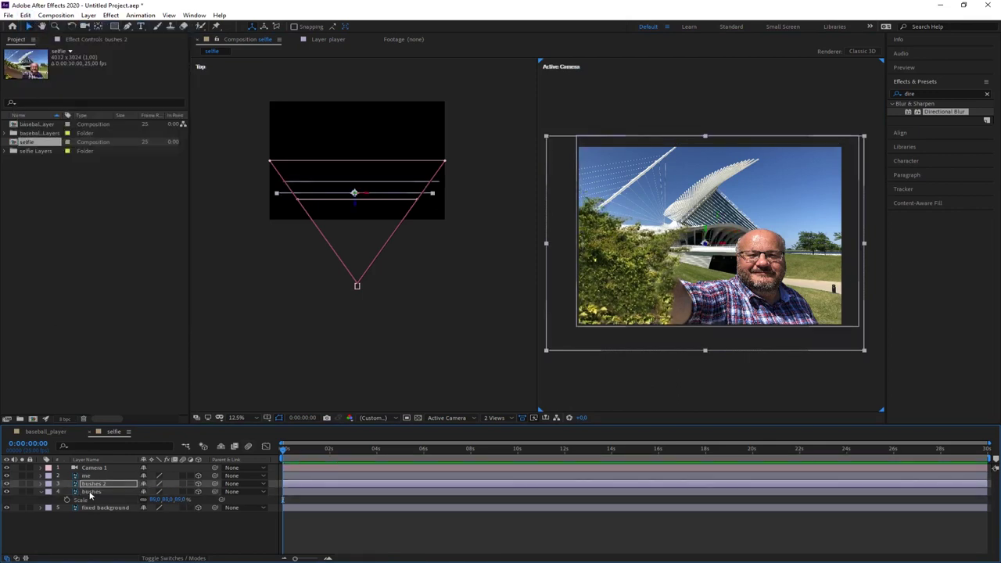
- Scale the bushes 2 layer down to 79% and reposition it slightly lower and further left in the camera view
left_click(90, 492)
left_click(92, 485)
key("s")
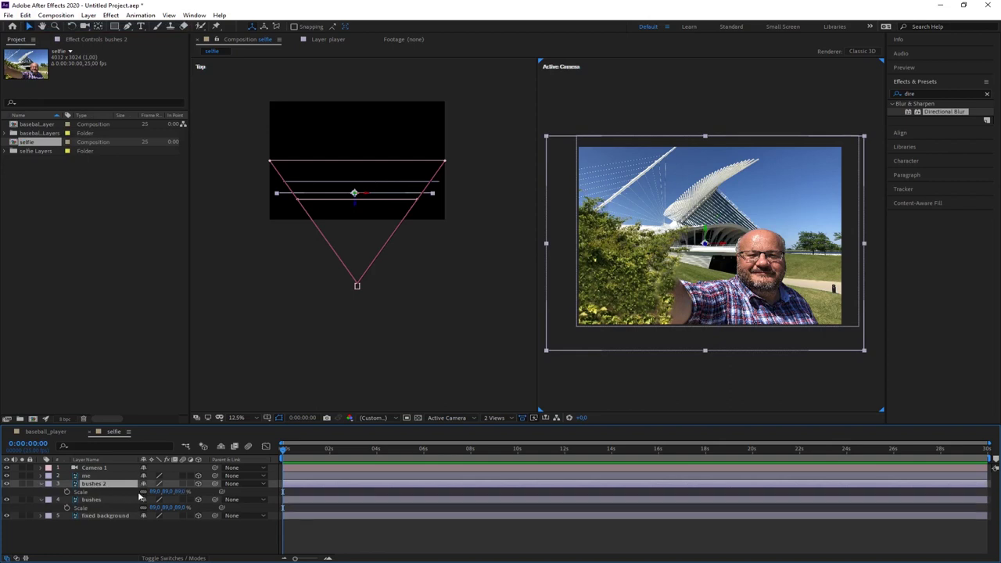
left_click_drag(177, 491, 170, 492)
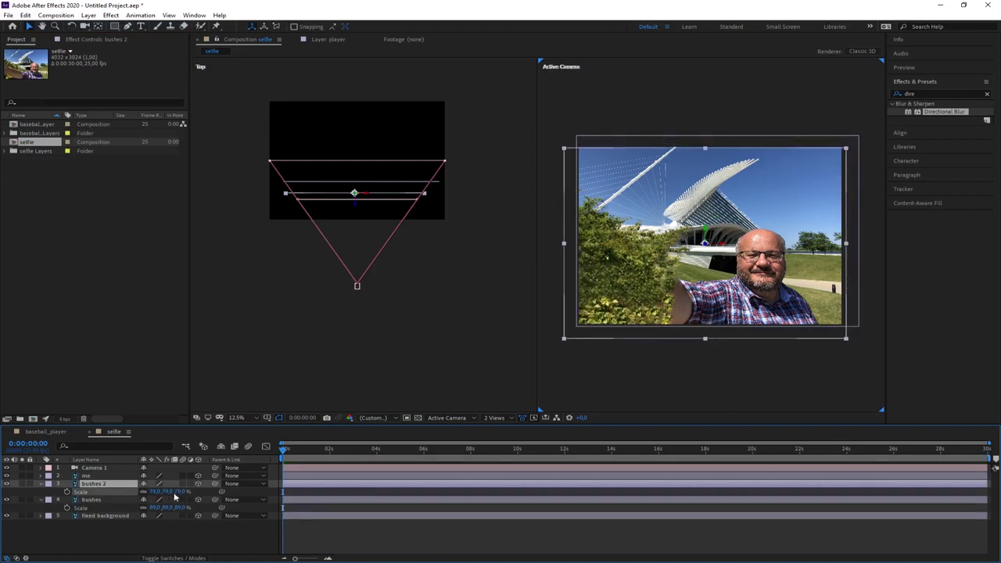
left_click_drag(708, 231, 709, 235)
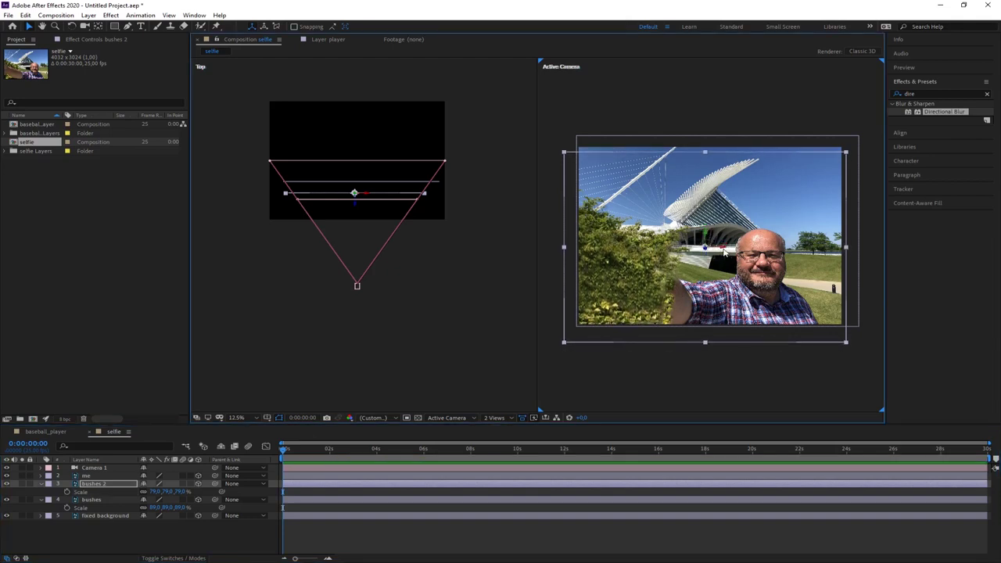
left_click_drag(724, 251, 719, 248)
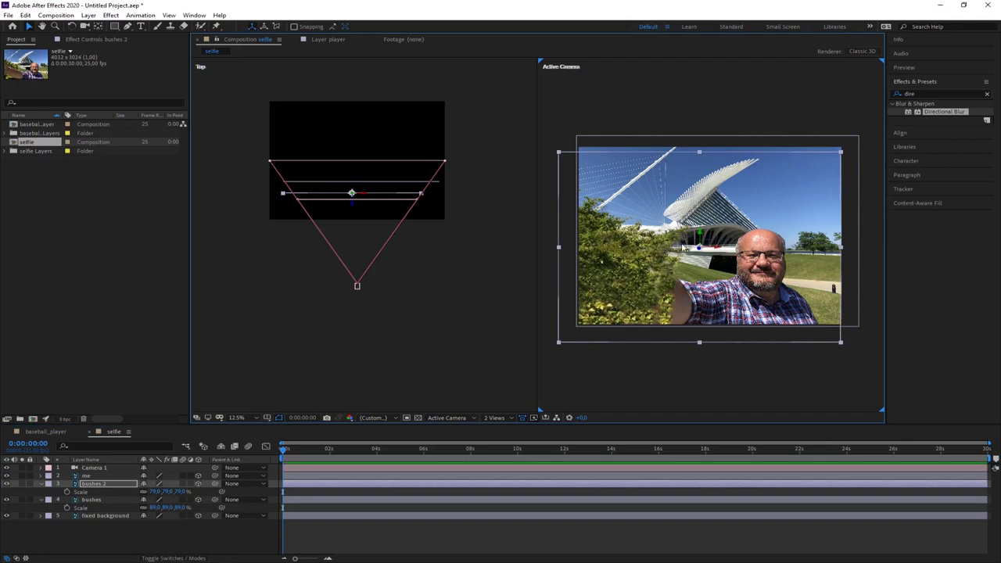
- Move the me layer along Z in front of both bushes layers and scale it down to 60%
left_click(87, 476)
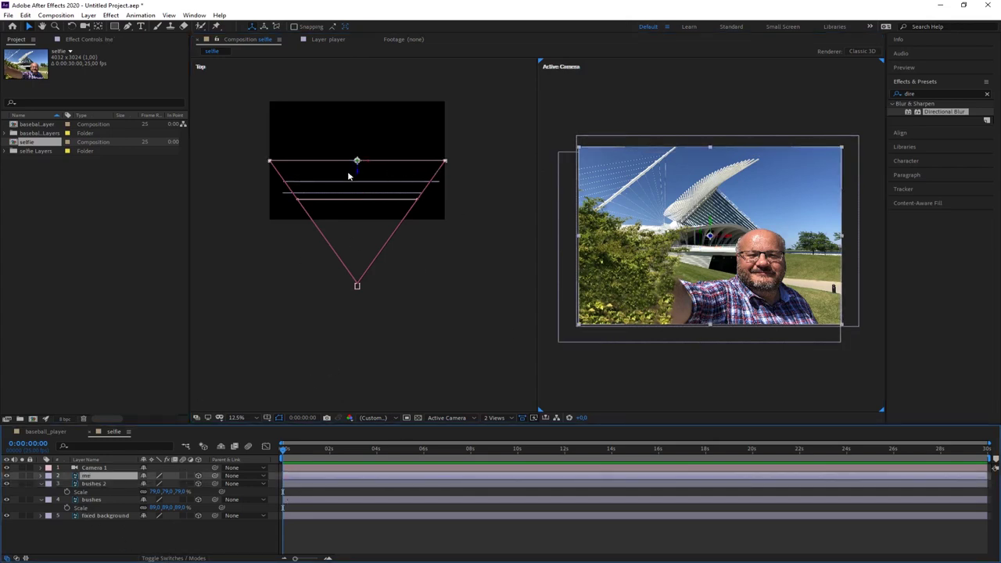
left_click_drag(359, 171, 363, 220)
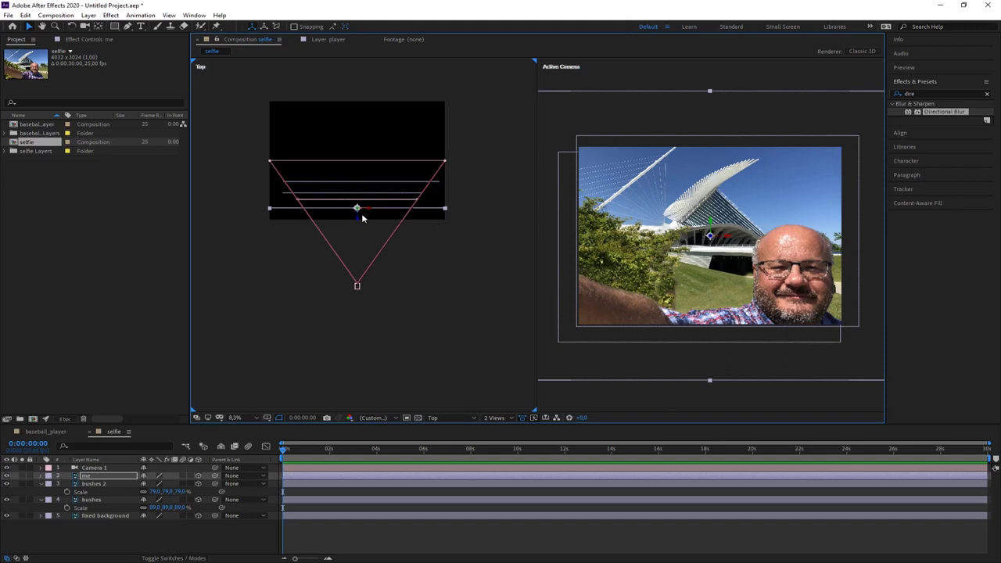
left_click_drag(360, 222, 360, 225)
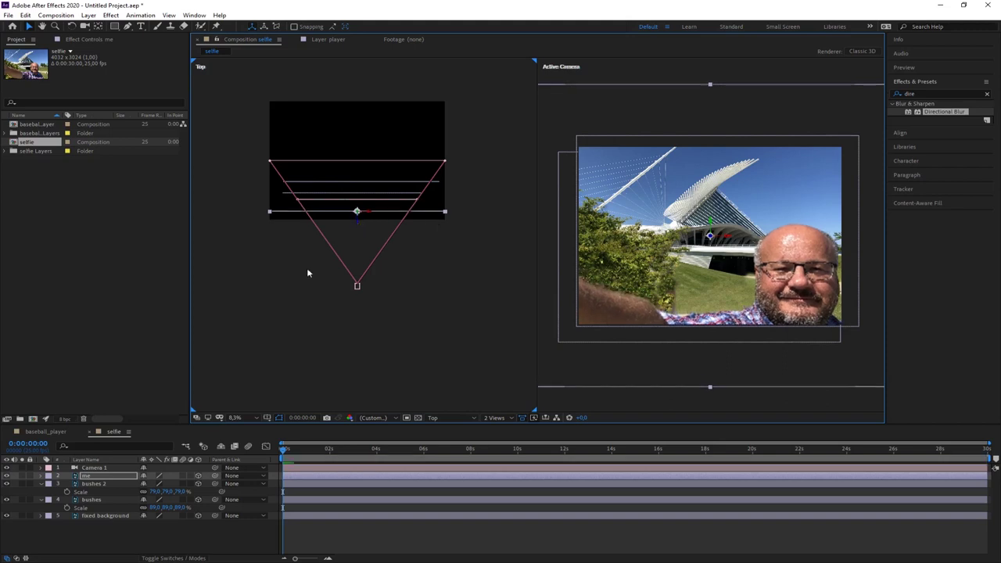
key("s")
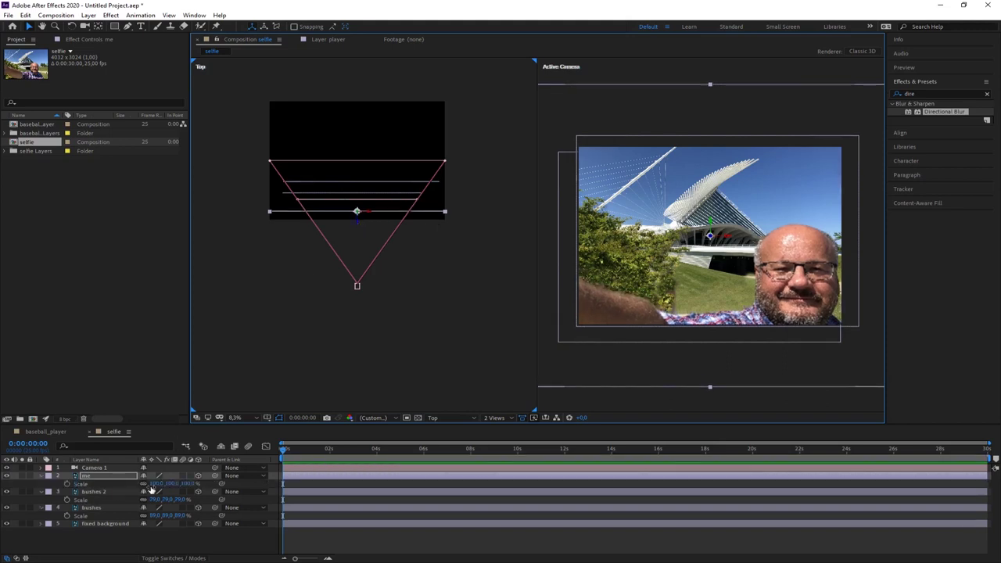
left_click_drag(173, 487, 147, 486)
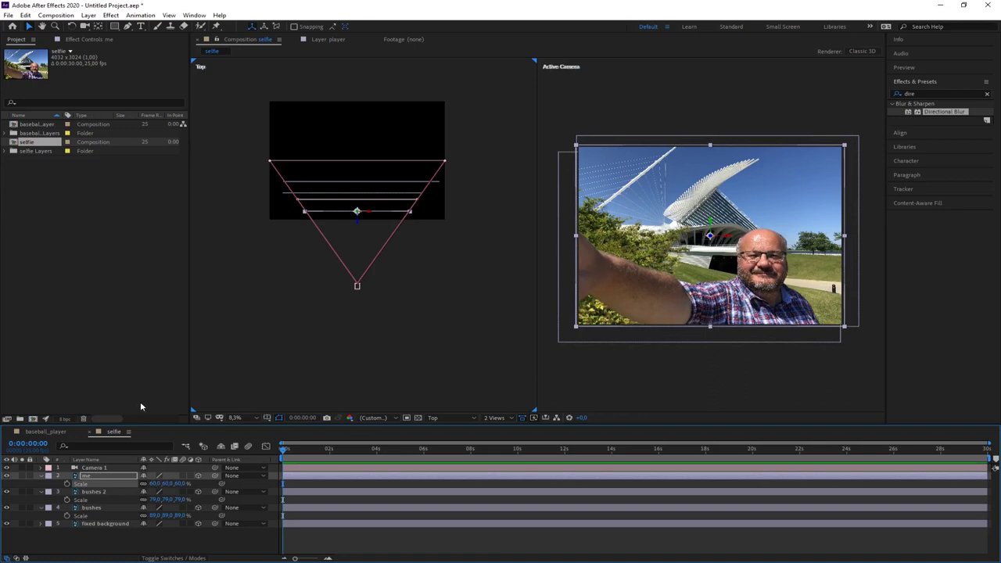
- Test the parallax by moving the camera forward along Z in the top view, and undo the move
left_click(358, 288)
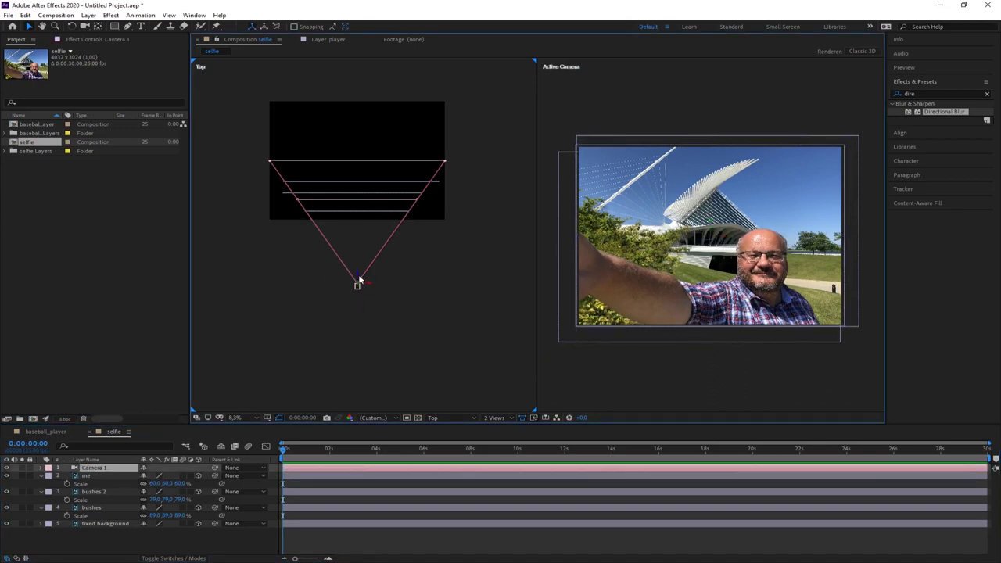
left_click_drag(359, 279, 374, 248)
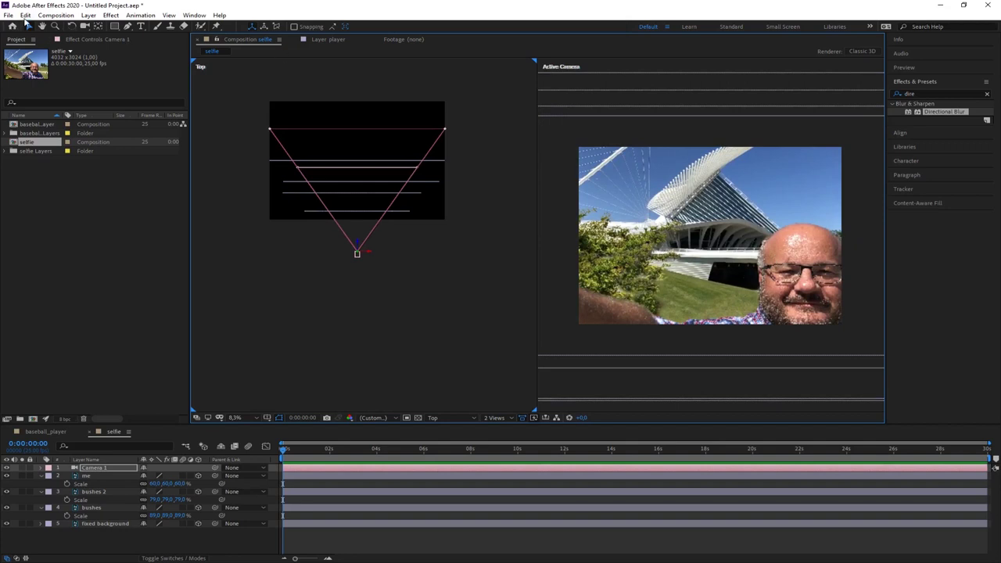
left_click(26, 16)
left_click(33, 29)
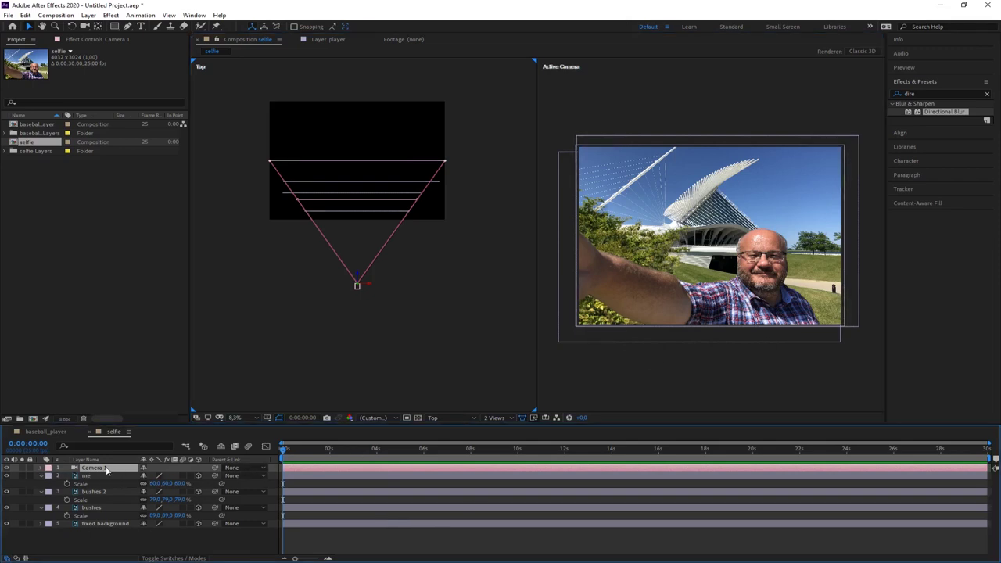
- Keyframe the camera's position at 0 s and move it to 1824, 1405, -2296 at 5 s, and scrub back through the move
key("p")
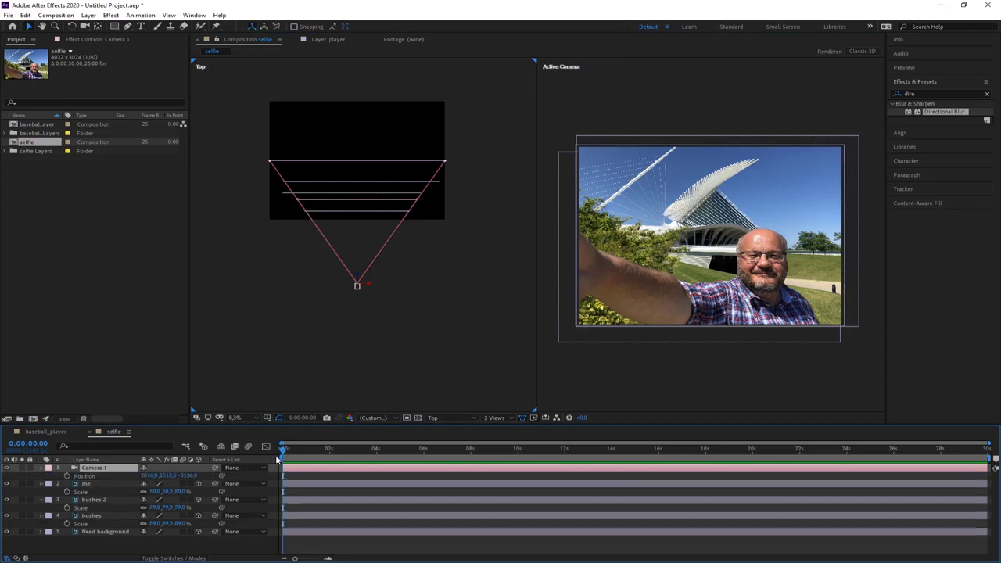
left_click(67, 476)
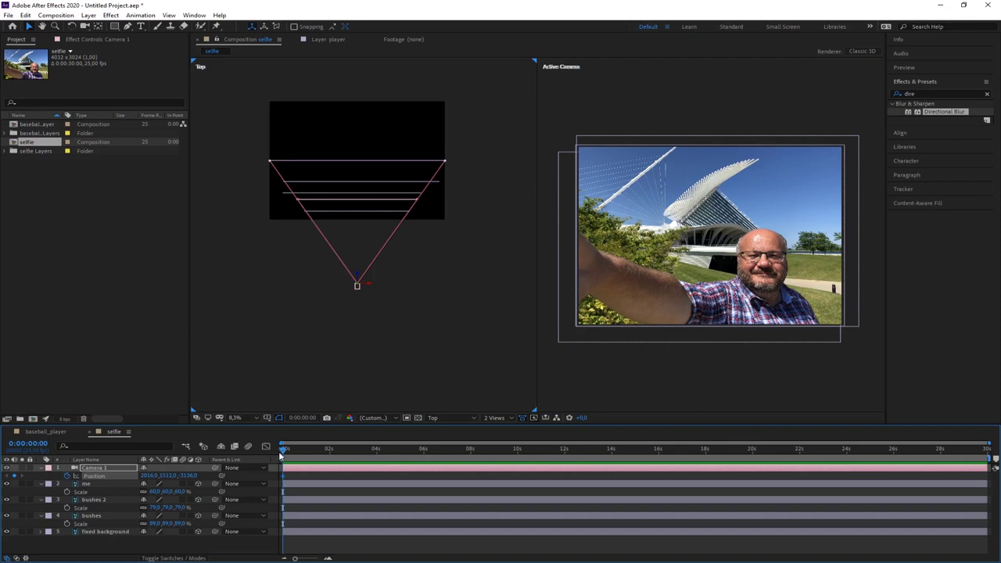
left_click_drag(282, 453, 402, 455)
left_click_drag(357, 278, 357, 260)
left_click_drag(357, 253, 357, 247)
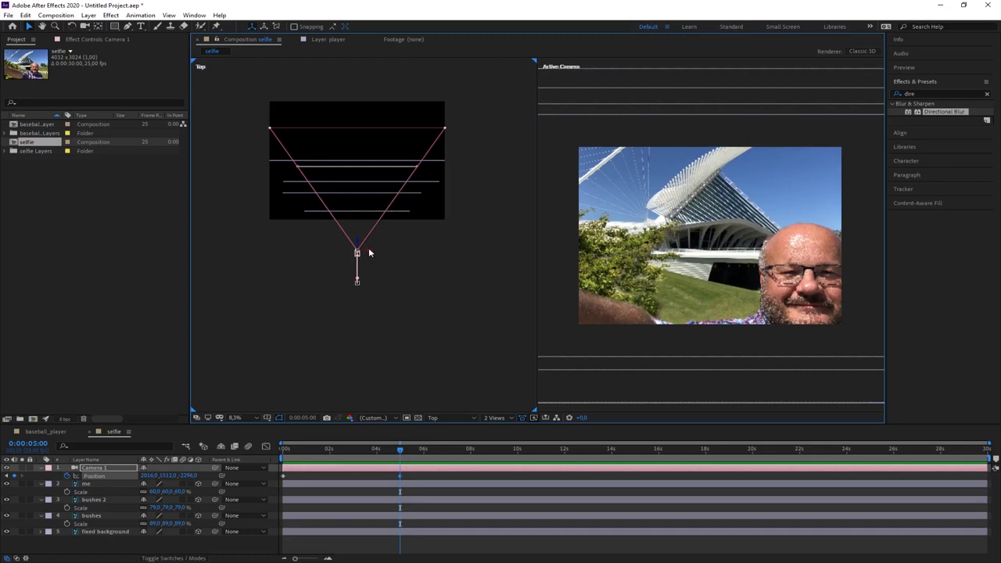
left_click_drag(371, 254, 357, 254)
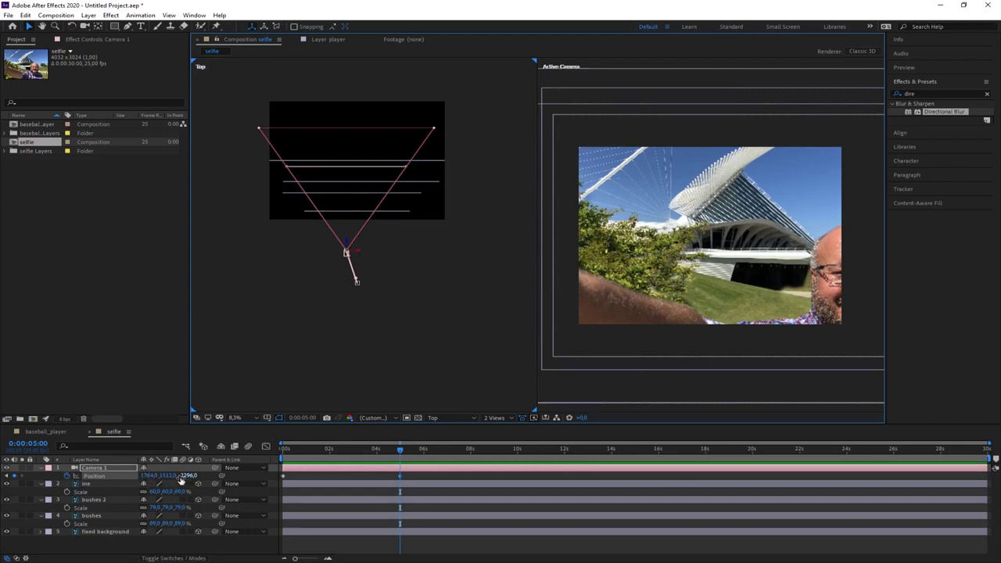
mouse_move(168, 479)
left_mouse_down()
mouse_move(100, 483)
mouse_move(180, 476)
left_mouse_up()
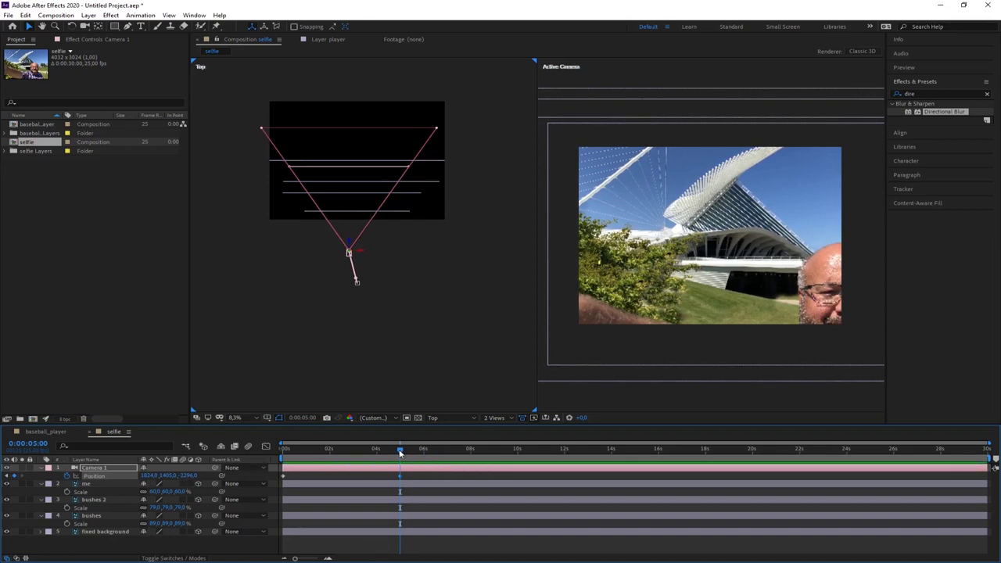
mouse_move(402, 456)
left_mouse_down()
mouse_move(324, 457)
mouse_move(408, 462)
mouse_move(266, 470)
left_mouse_up()
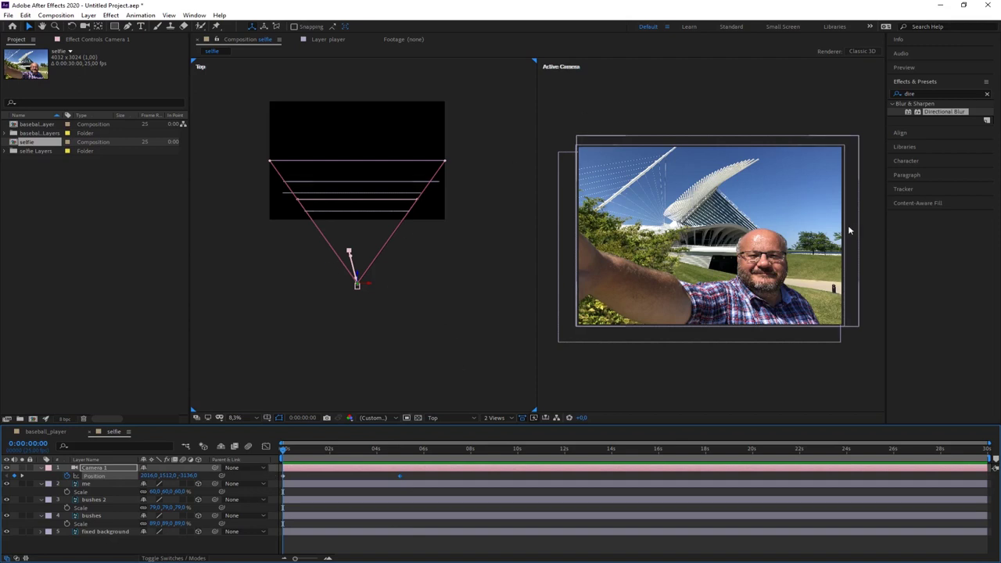
left_click_drag(285, 452, 262, 458)
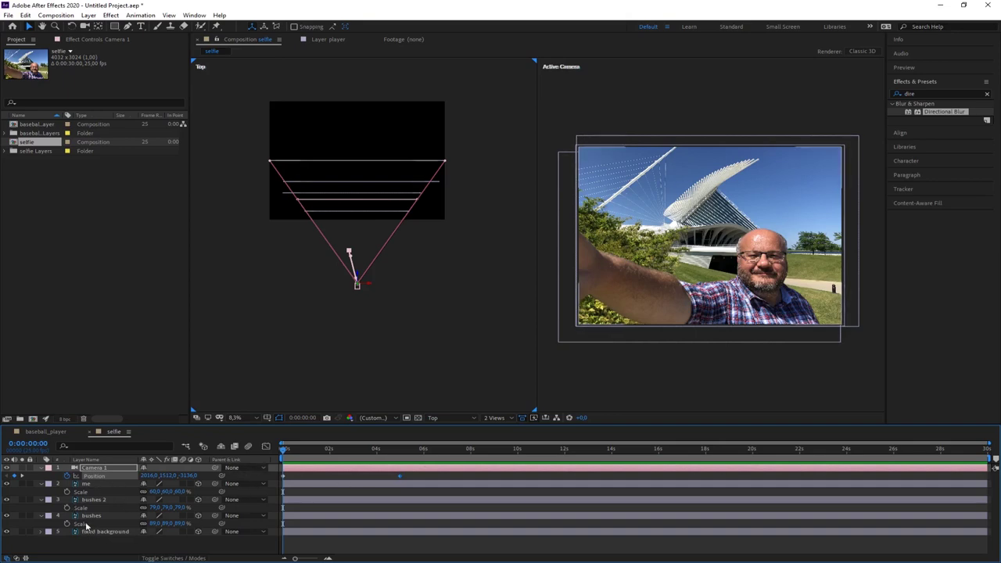
- Open the me layer in its own viewer and place puppet pins on the hand, the elbow, both shoulders and the face
double_click(90, 487)
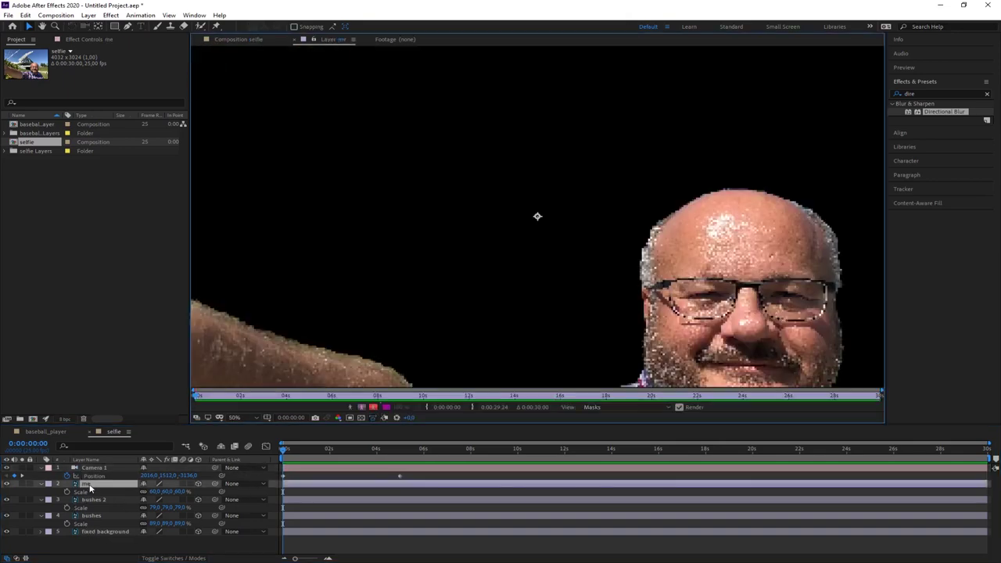
scroll(540, 230, "down", 1)
scroll(540, 230, "down", 1)
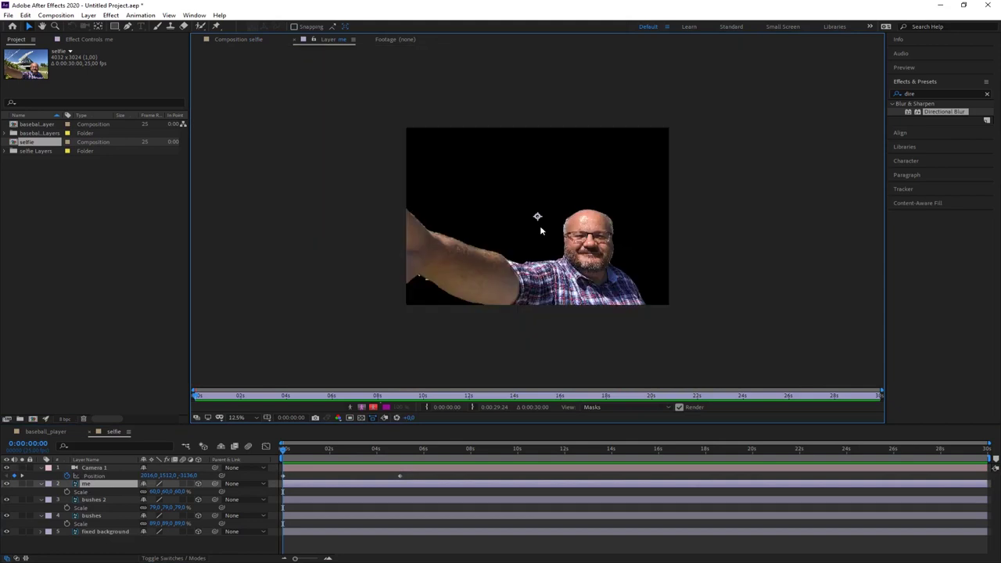
scroll(540, 230, "up", 1)
scroll(540, 230, "down", 1)
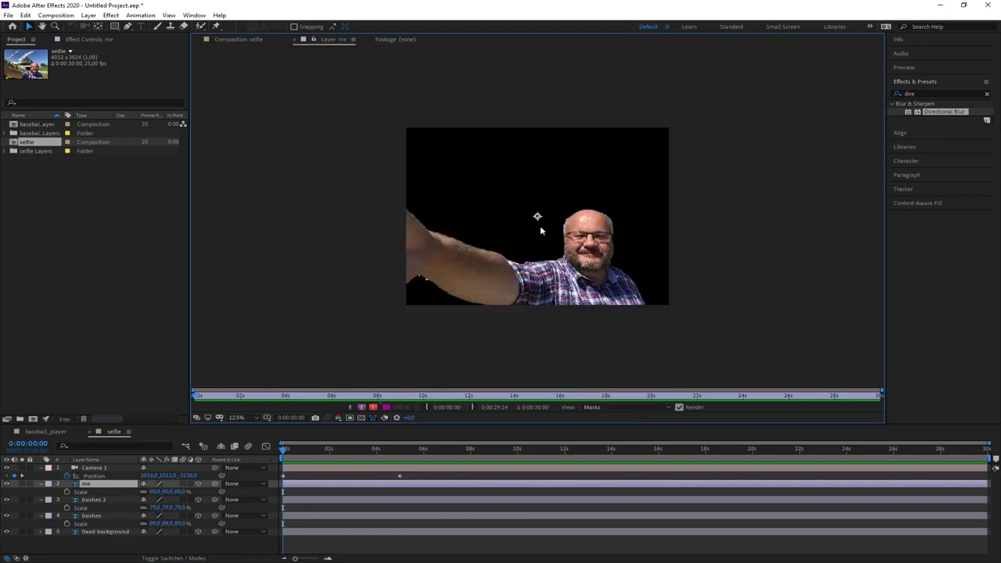
left_click(218, 27)
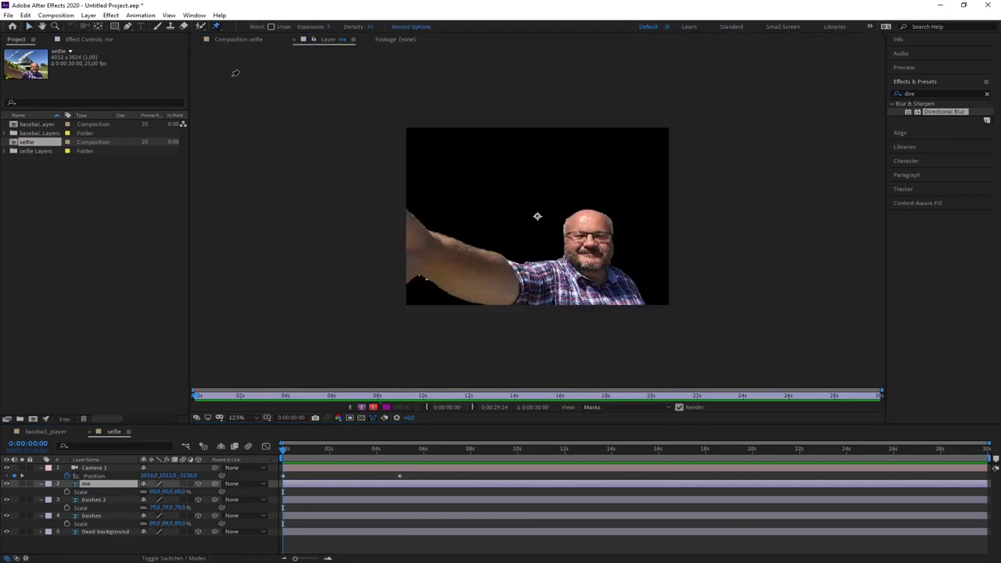
left_click(413, 247)
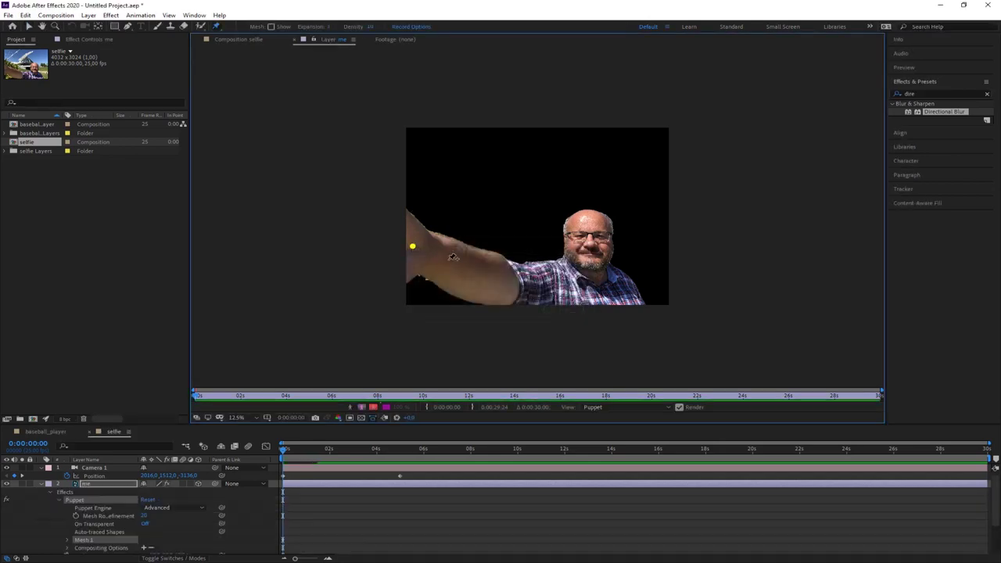
left_click(501, 281)
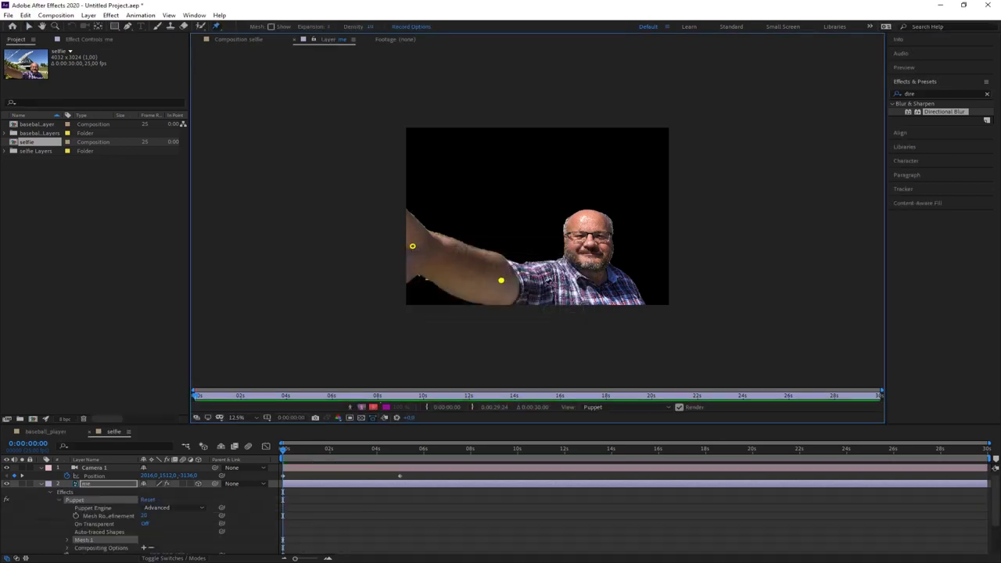
left_click(563, 278)
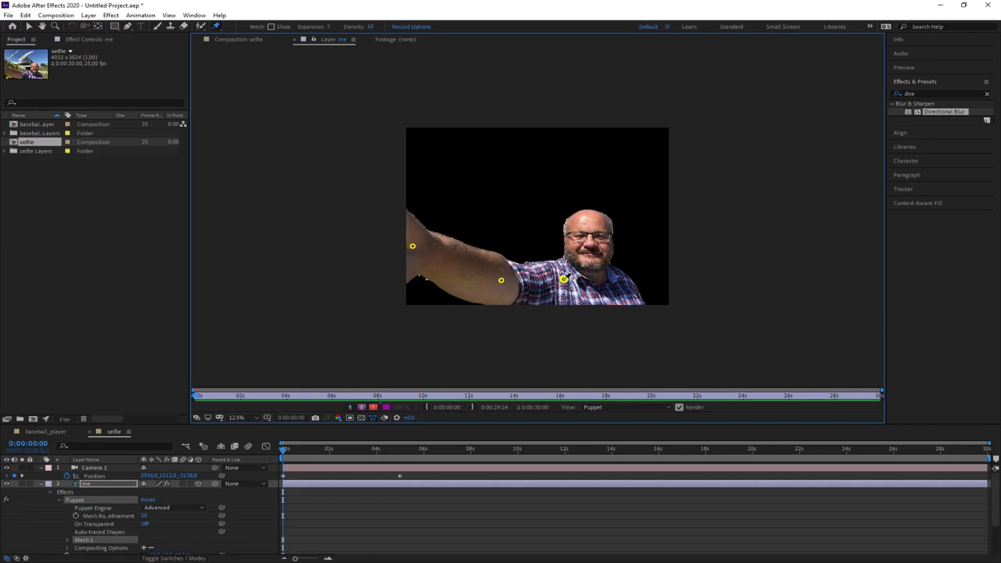
left_click(626, 282)
left_click(587, 234)
- At 5 s, shift the face pin slightly up and right, the hand and elbow pins down, and the far-right shoulder pin slightly outward
left_click_drag(284, 452, 401, 453)
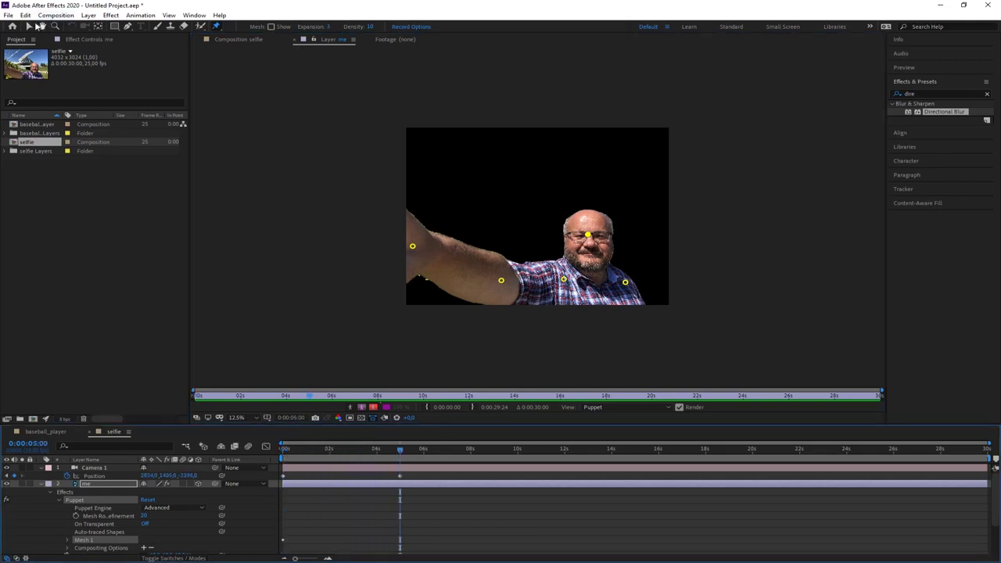
left_click(29, 26)
left_click(590, 235)
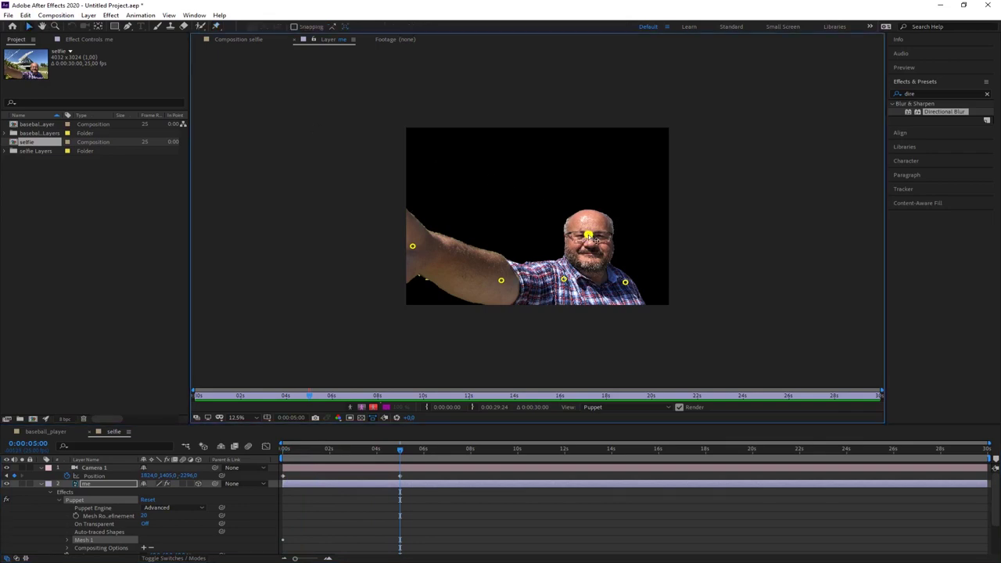
left_click_drag(589, 236, 592, 234)
left_click_drag(502, 282, 501, 287)
left_click_drag(412, 247, 412, 258)
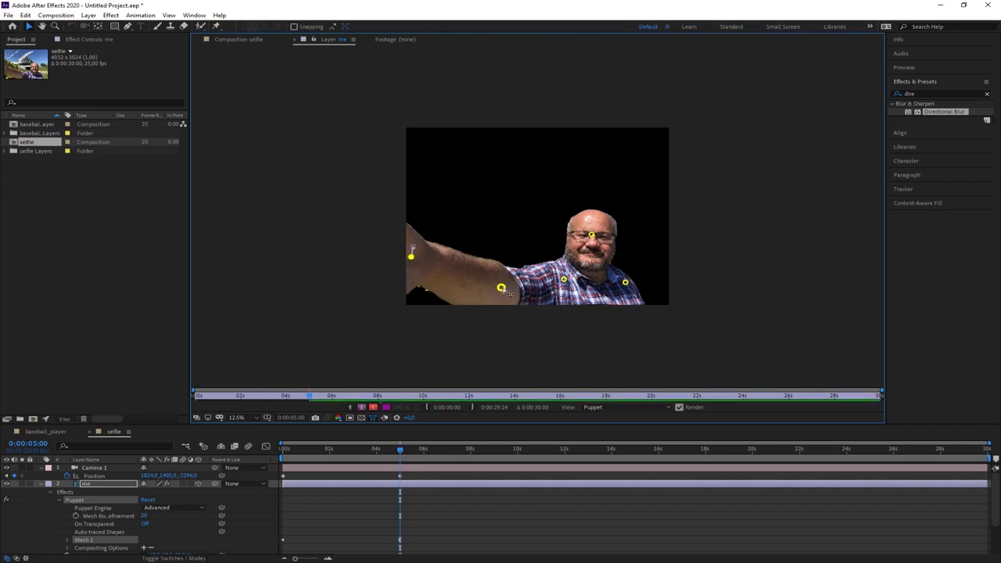
left_click_drag(500, 286, 502, 292)
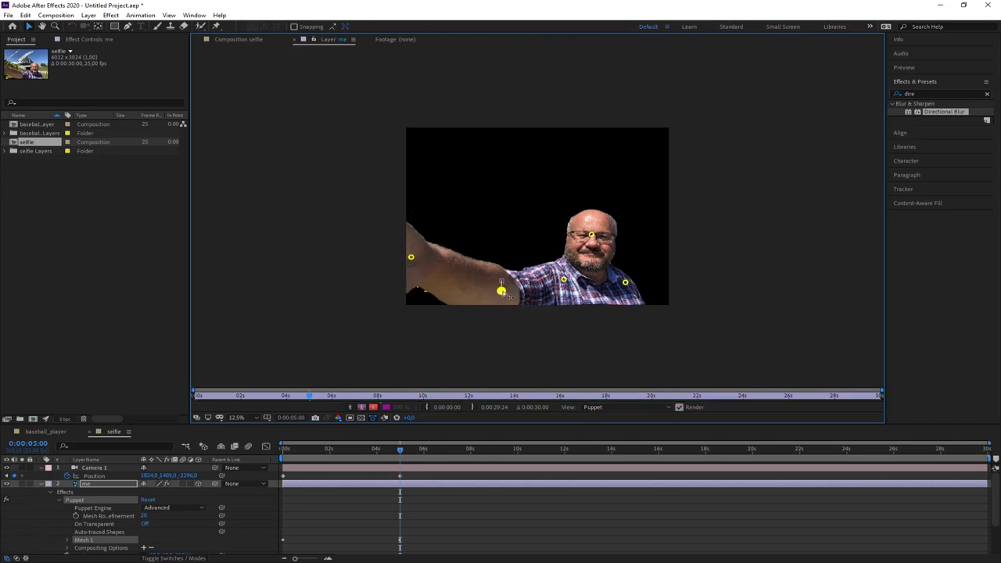
left_click(626, 282)
left_click_drag(625, 283, 628, 284)
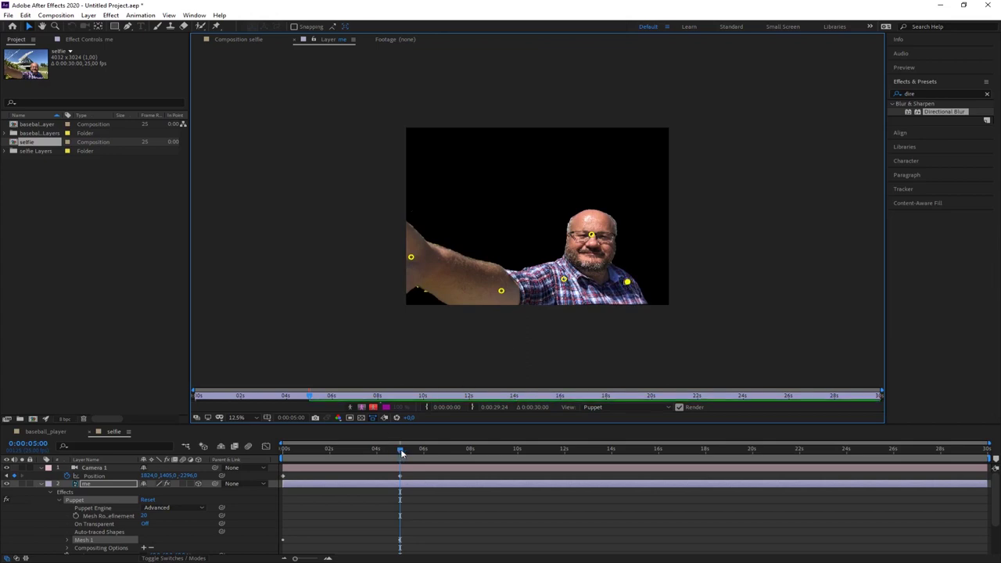
- Nudge the face pin slightly up and the shoulder pin nearest the arm slightly down at 5 s, scrubbing through the puppet animation
mouse_move(401, 452)
left_mouse_down()
mouse_move(286, 452)
mouse_move(500, 452)
mouse_move(352, 452)
mouse_move(413, 453)
mouse_move(386, 455)
mouse_move(396, 457)
left_mouse_up()
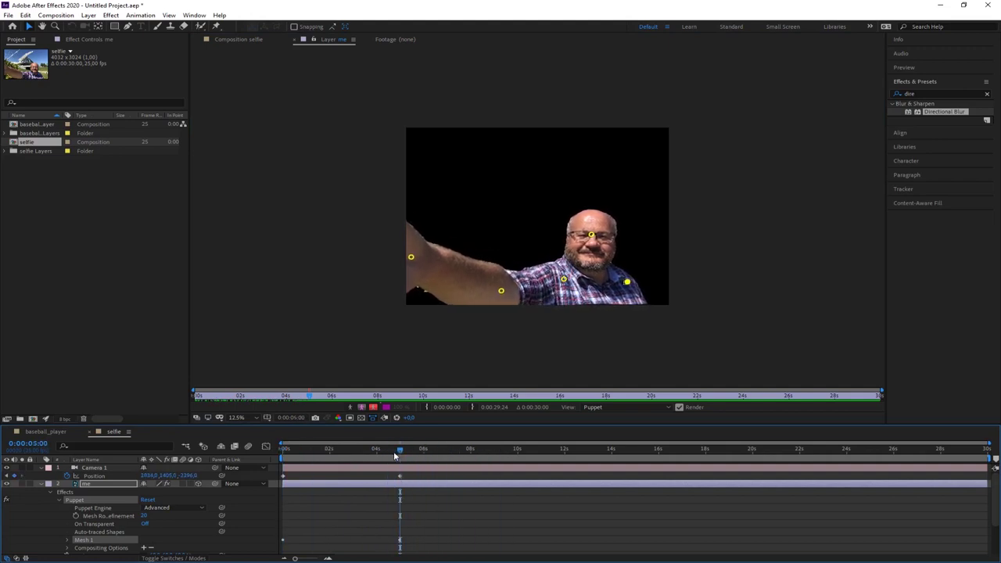
left_click(594, 236)
left_click_drag(593, 237, 593, 235)
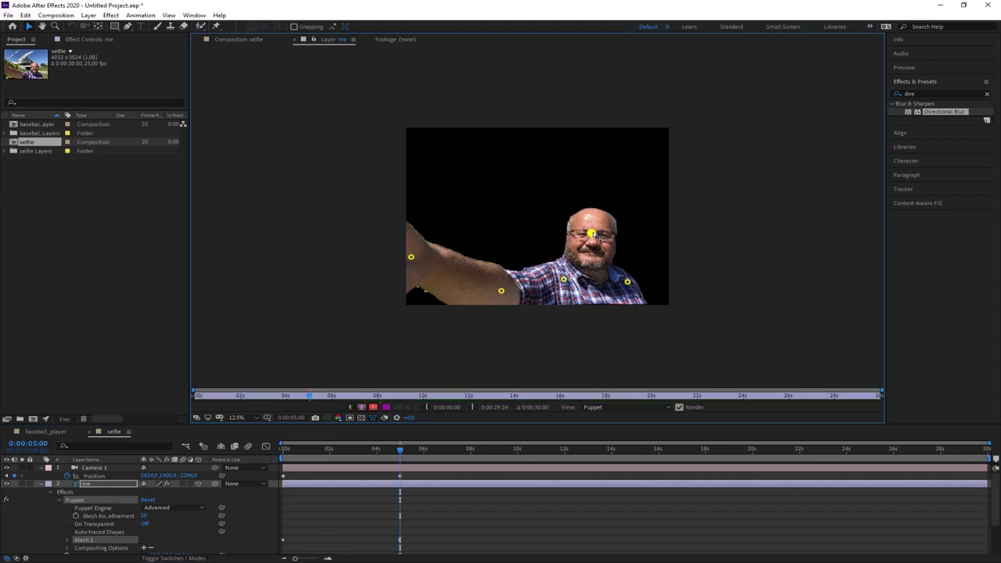
mouse_move(401, 451)
left_mouse_down()
mouse_move(352, 454)
mouse_move(416, 454)
mouse_move(379, 454)
mouse_move(396, 456)
left_mouse_up()
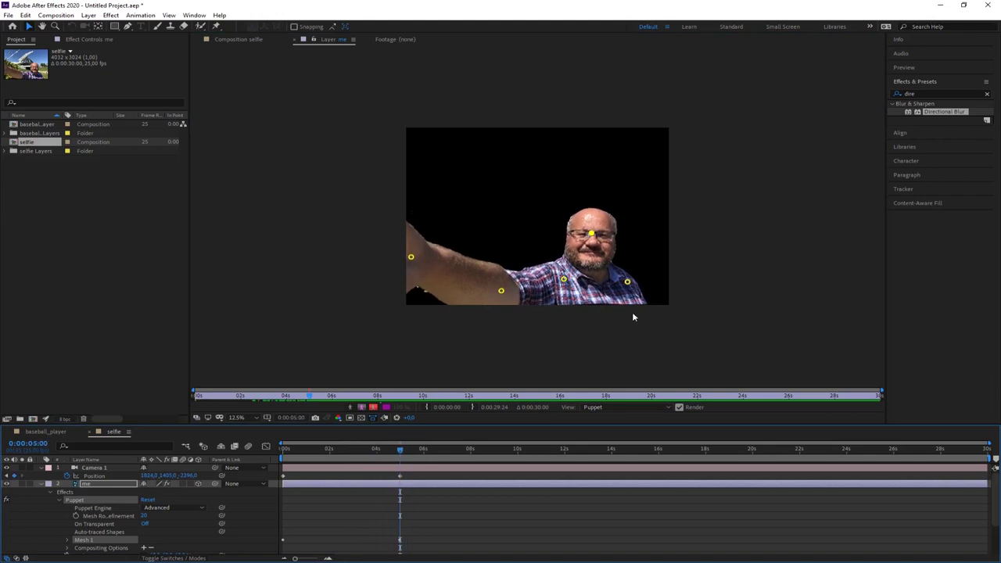
mouse_move(564, 279)
left_mouse_down()
mouse_move(551, 270)
mouse_move(564, 282)
left_mouse_up()
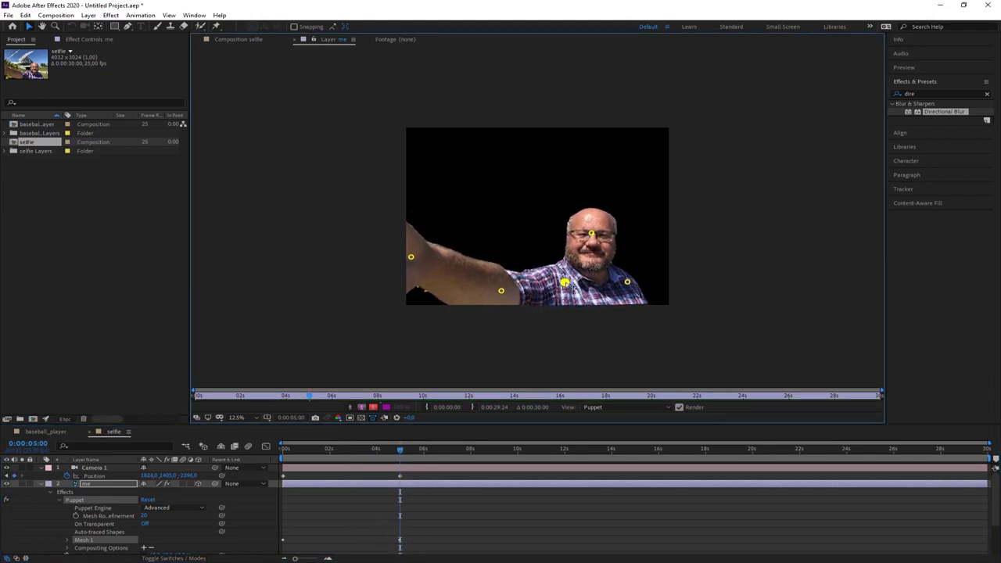
left_click_drag(399, 454, 242, 465)
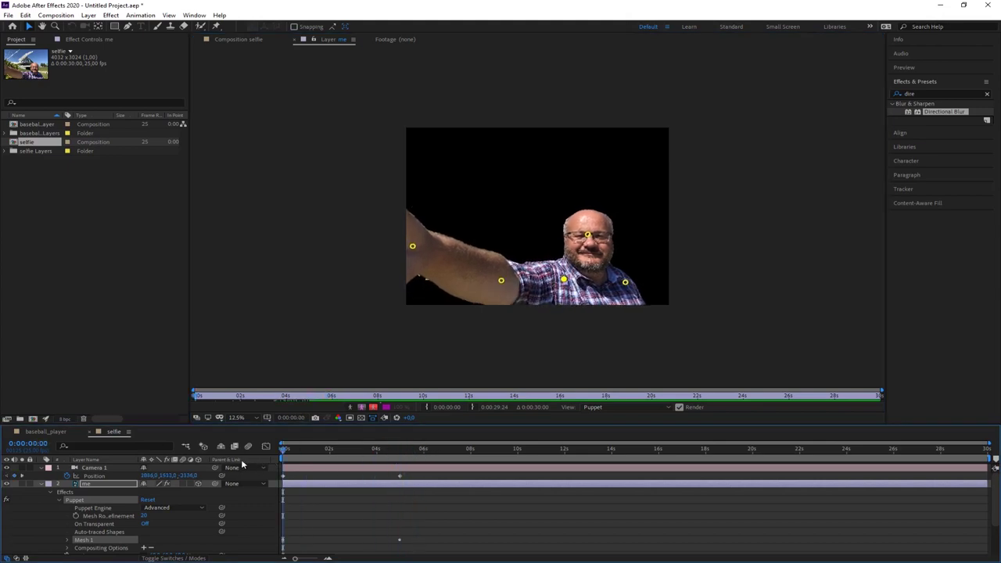
- Collapse the me layer's properties and return to the selfie composition view with nothing selected
left_click(46, 484)
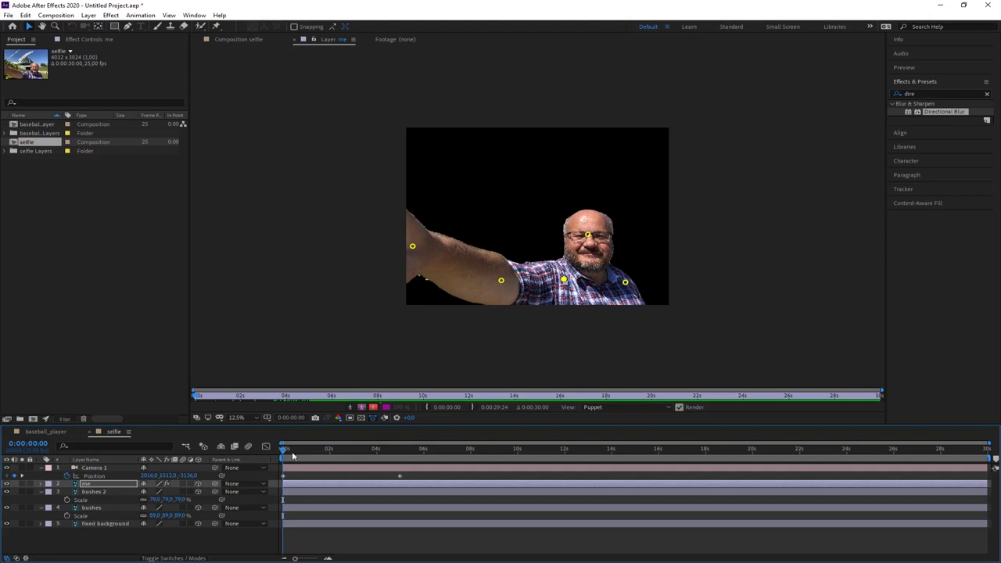
left_click(237, 40)
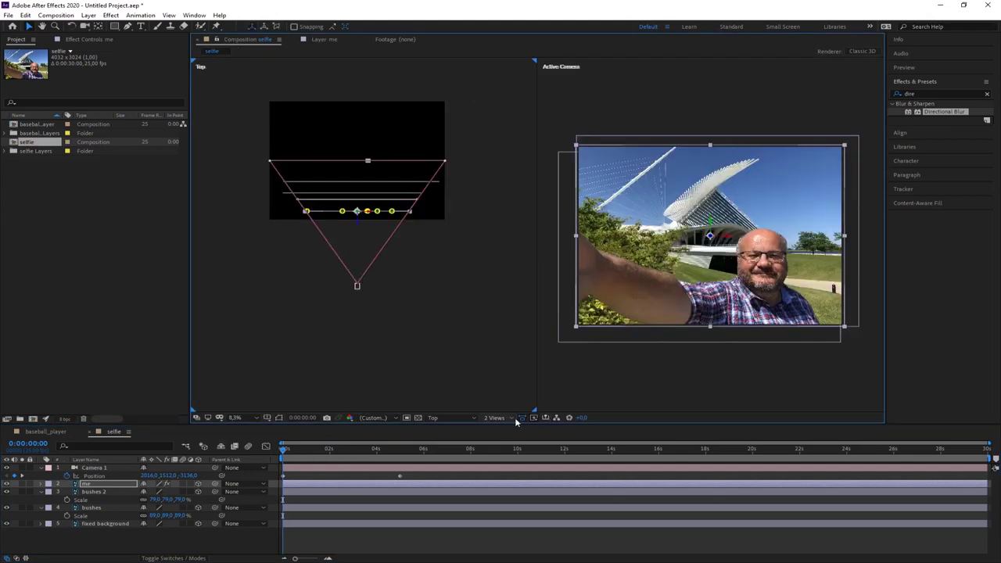
left_click_drag(450, 254, 439, 263)
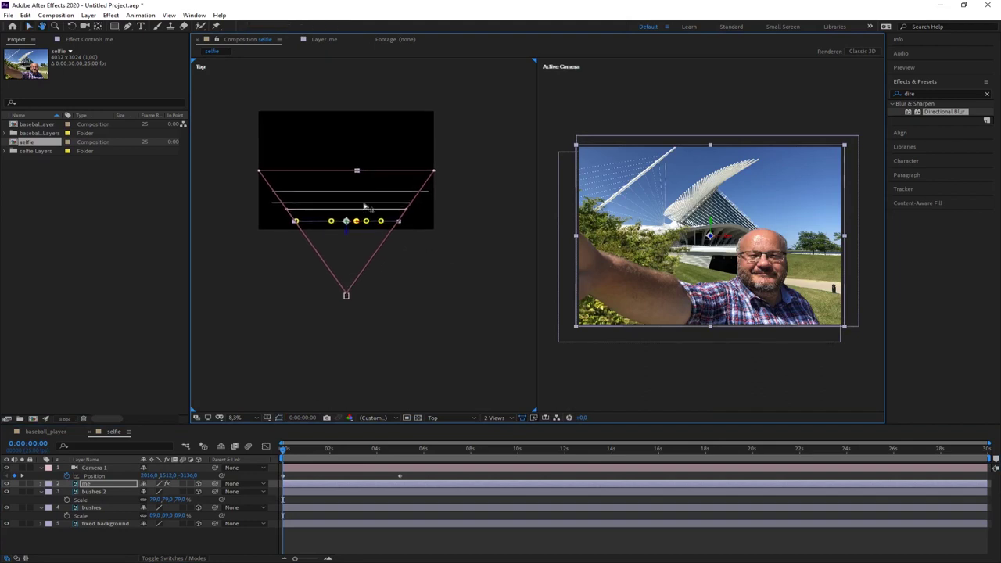
left_click(277, 332)
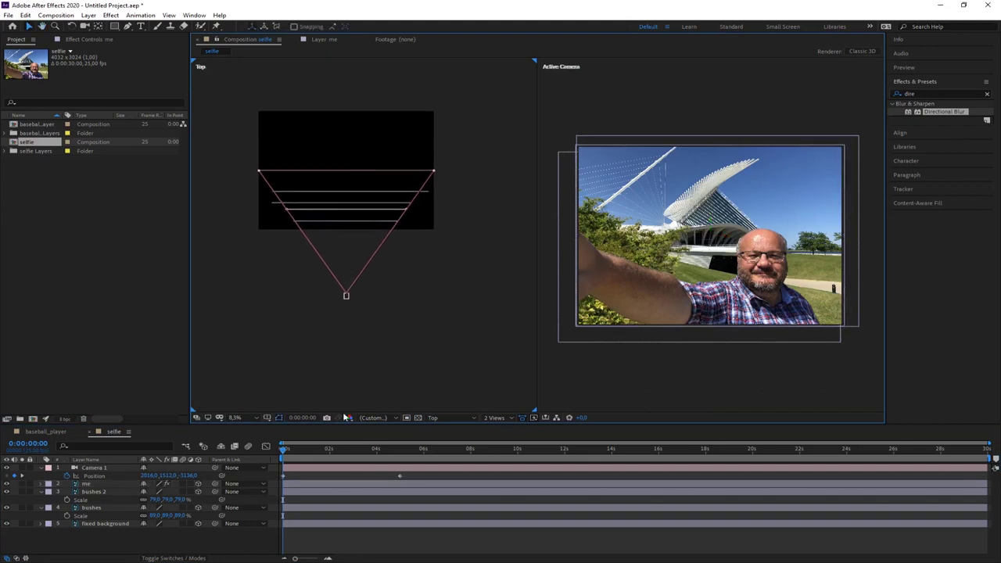
- Set Camera 1's focus distance to 752 mm and its f-stop to 0,2 in the camera settings
left_click(346, 296)
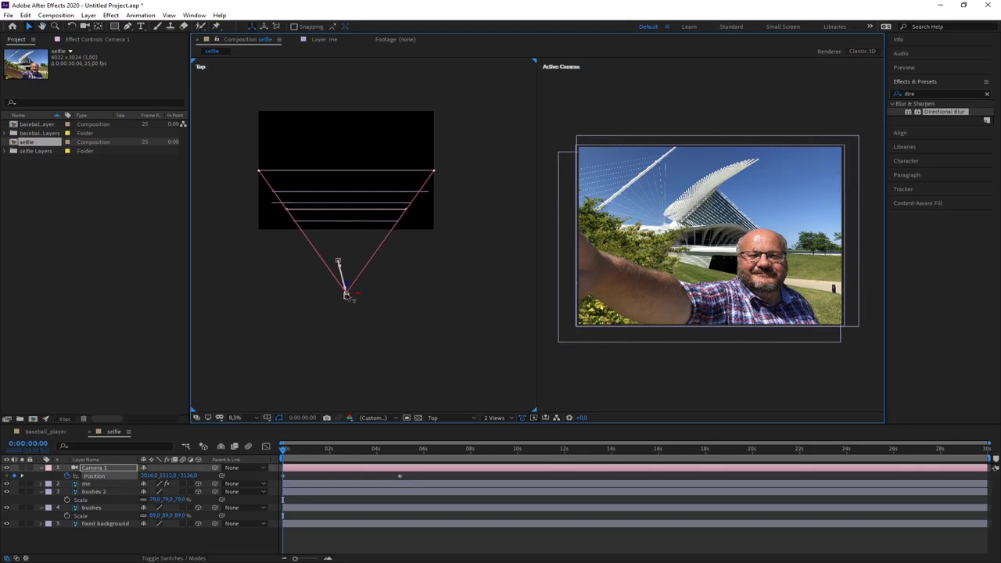
double_click(92, 469)
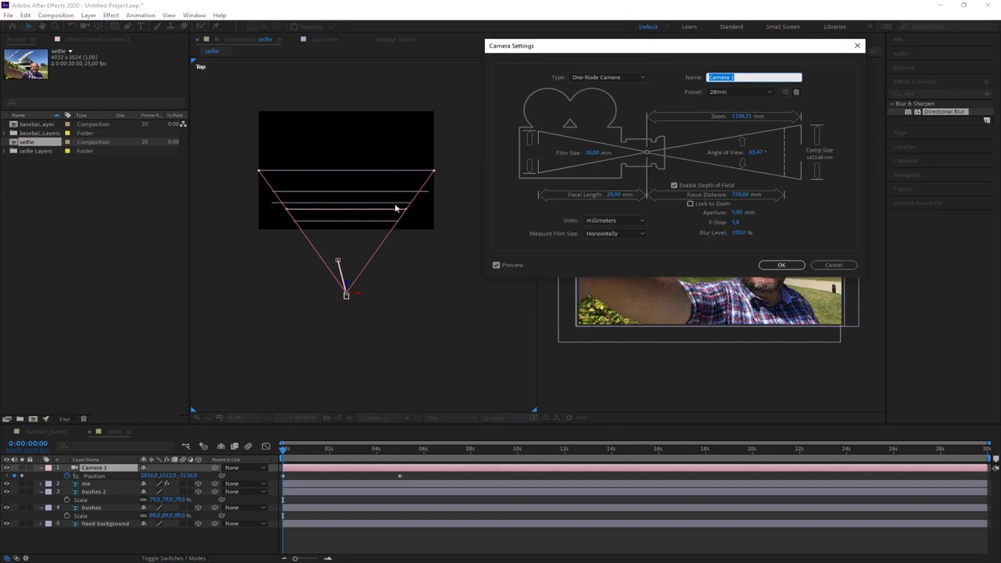
mouse_move(740, 196)
left_mouse_down()
mouse_move(726, 195)
mouse_move(751, 195)
mouse_move(738, 194)
left_mouse_up()
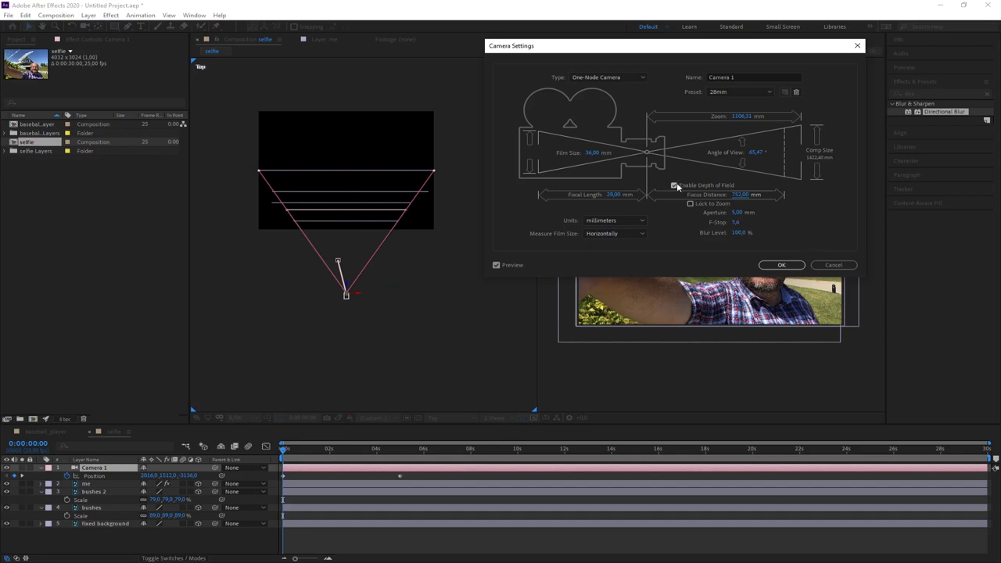
left_click(736, 223)
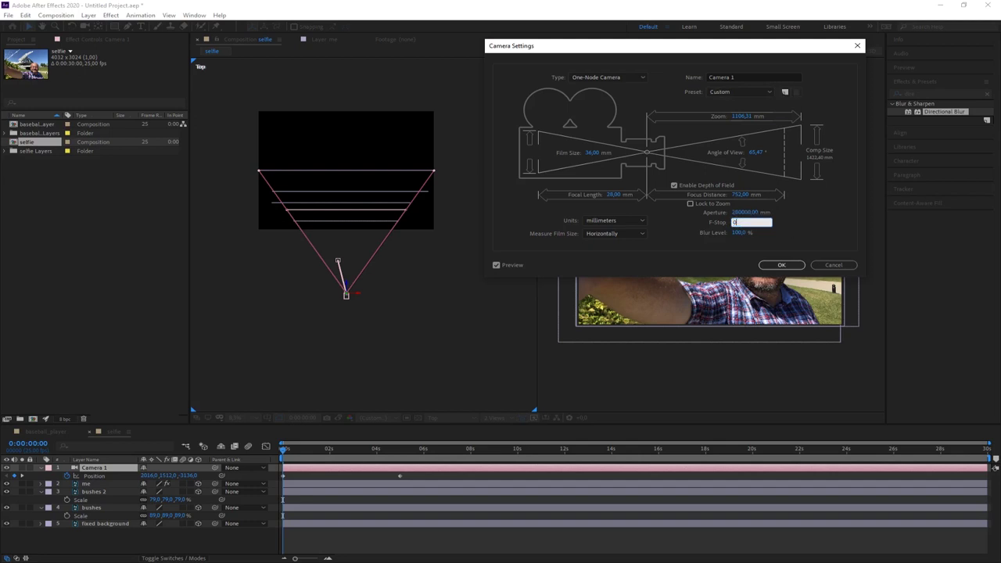
key("Return")
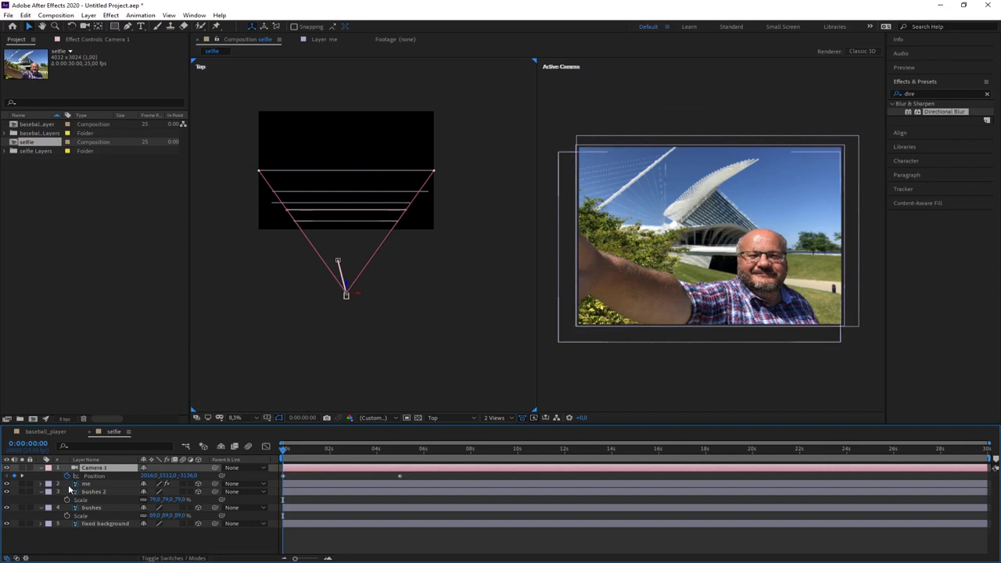
- Expand Camera 1's camera options and reduce the focus distance to 1863,7 pixels with depth of field on
left_click(43, 468)
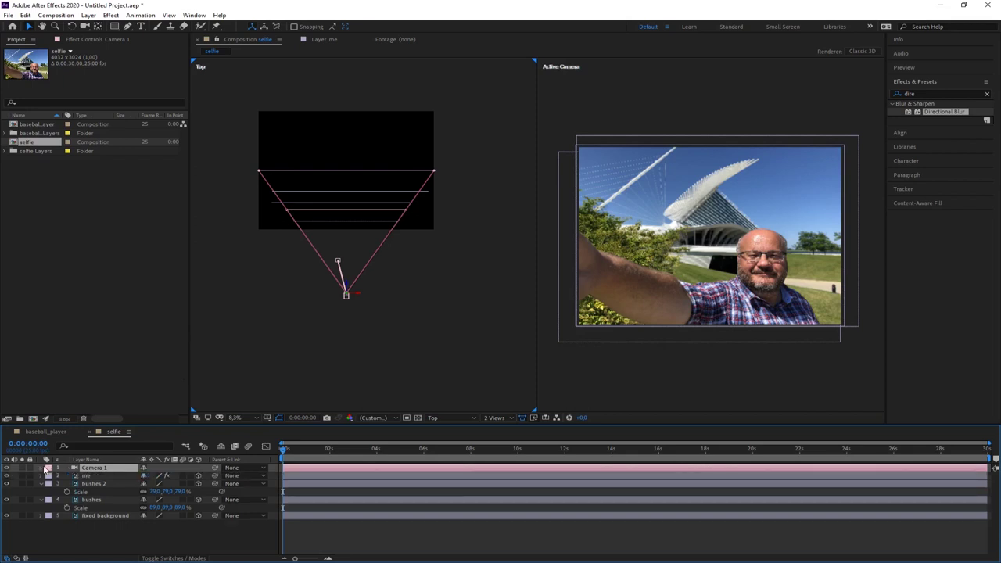
left_click(43, 468)
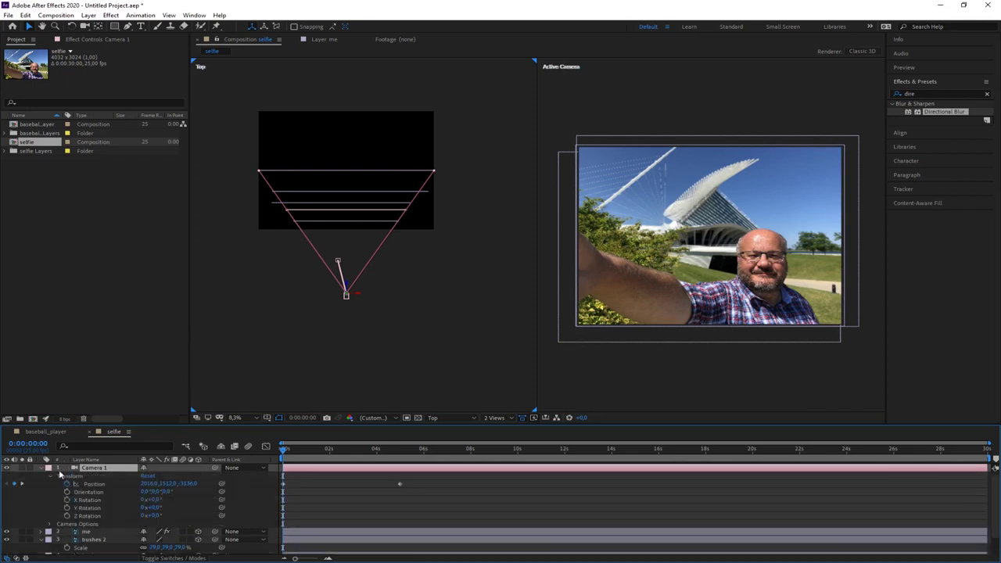
left_click(51, 524)
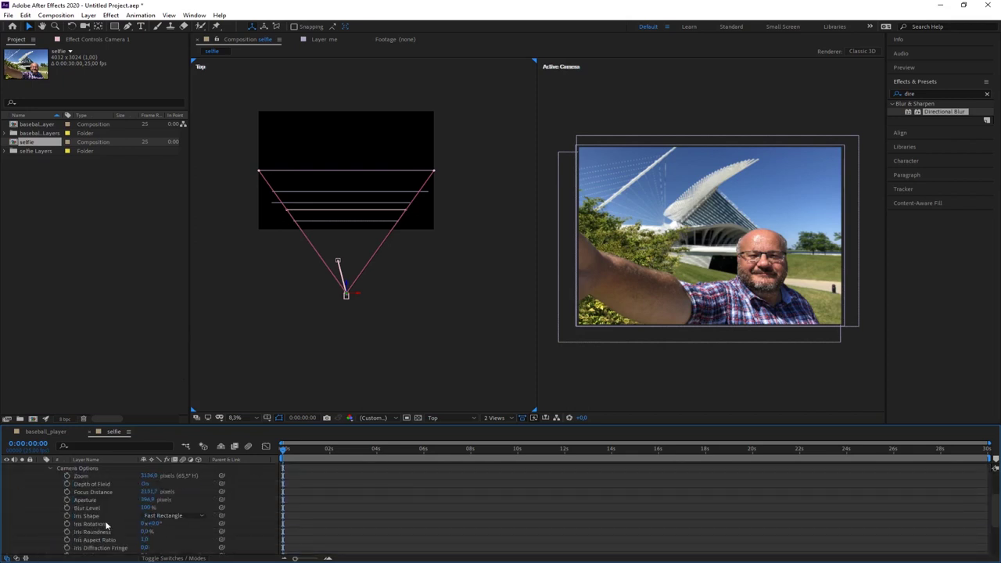
left_click(145, 484)
left_click_drag(150, 493, 17, 493)
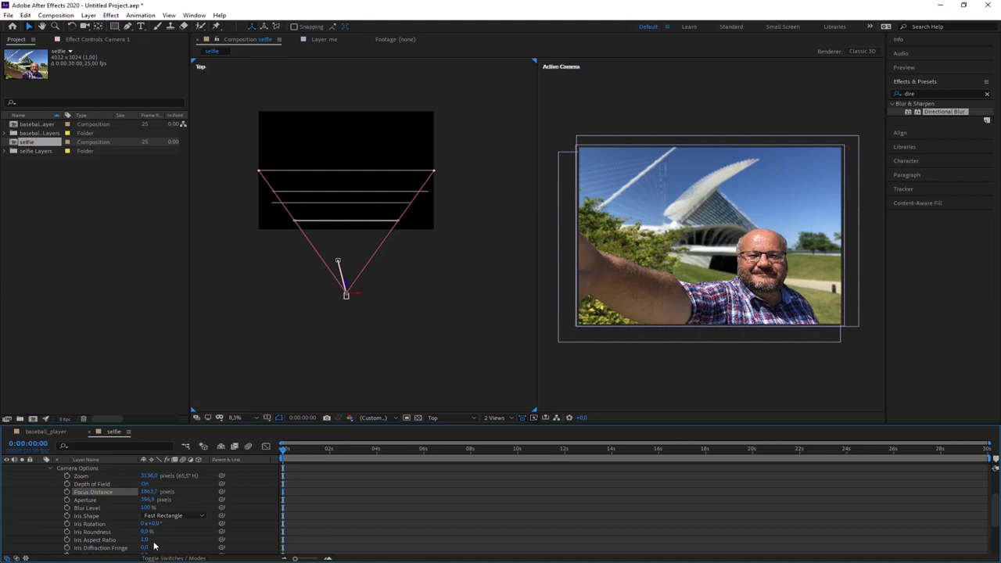
- Set Camera 1's f-stop to 0,1 in the camera settings and scrub through the first seconds to check the blur
scroll(157, 548, "down", 3)
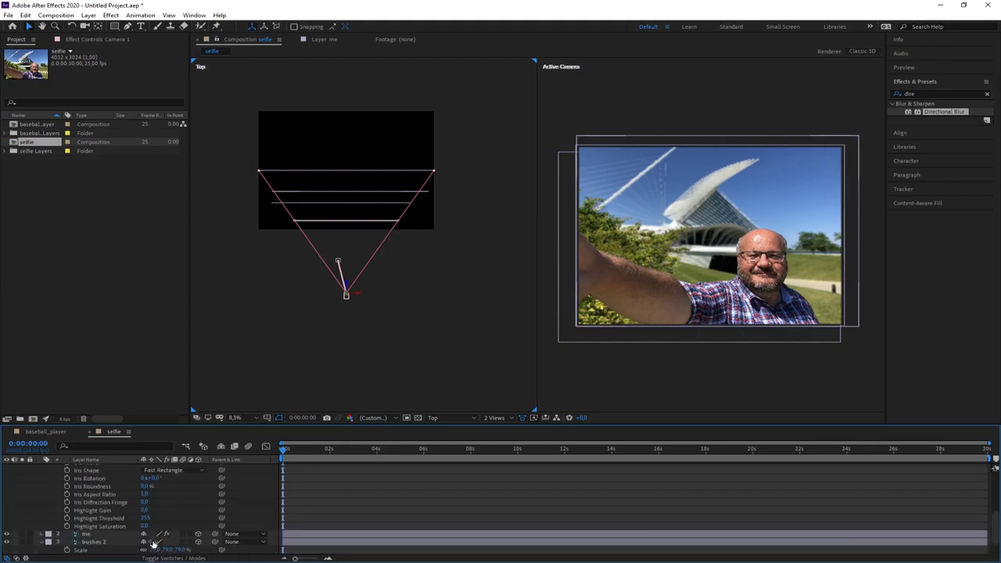
scroll(152, 516, "up", 5)
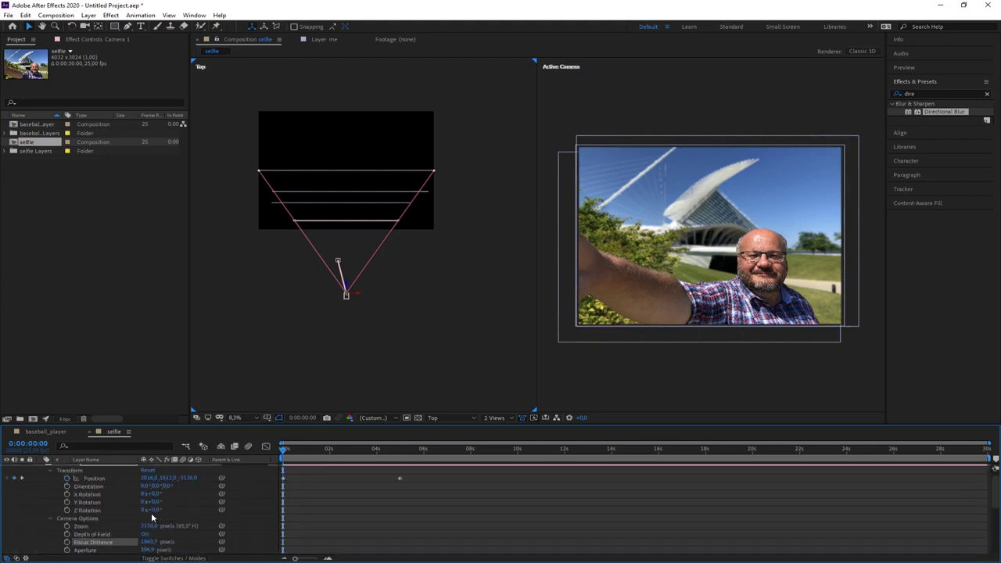
scroll(151, 513, "up", 2)
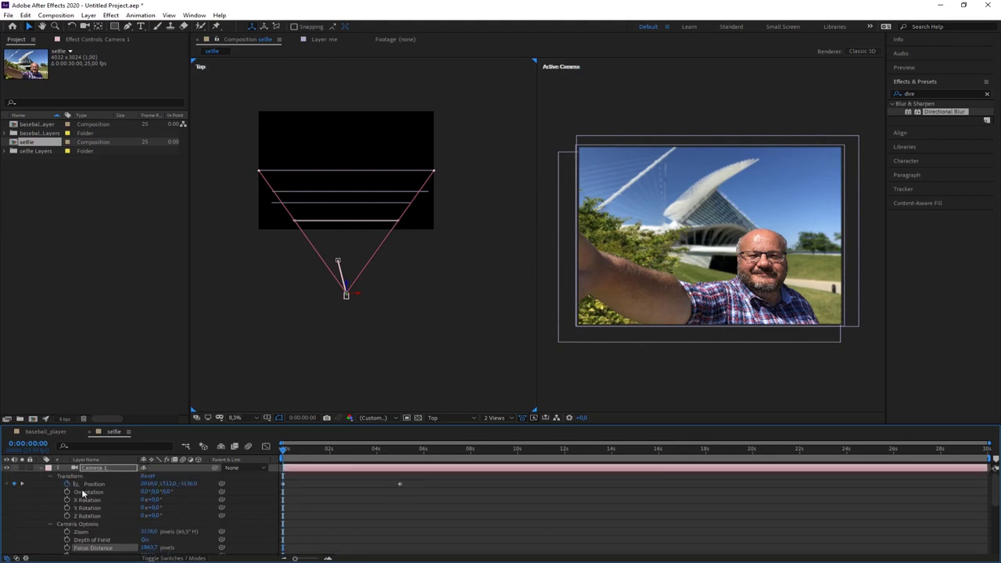
double_click(91, 468)
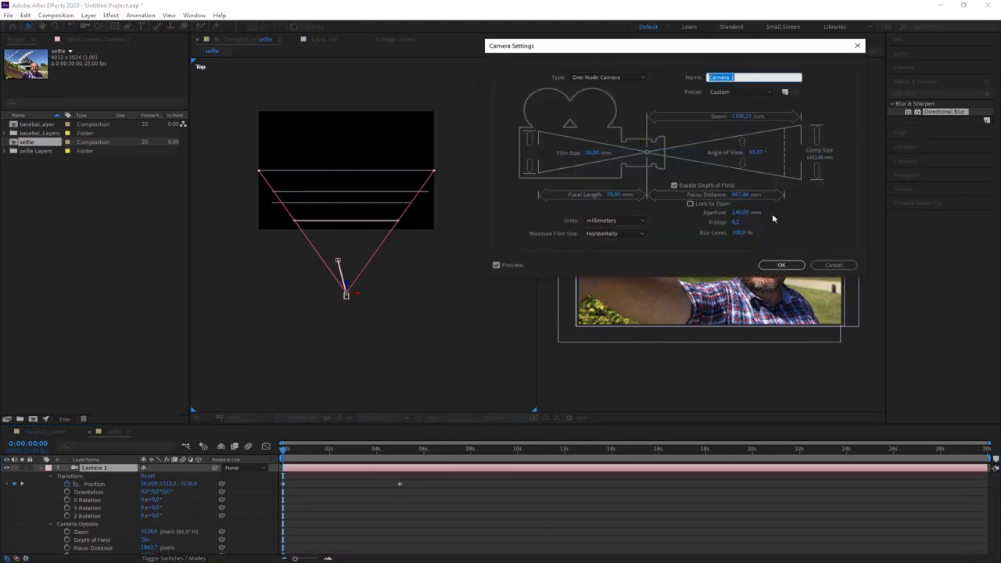
left_click(736, 222)
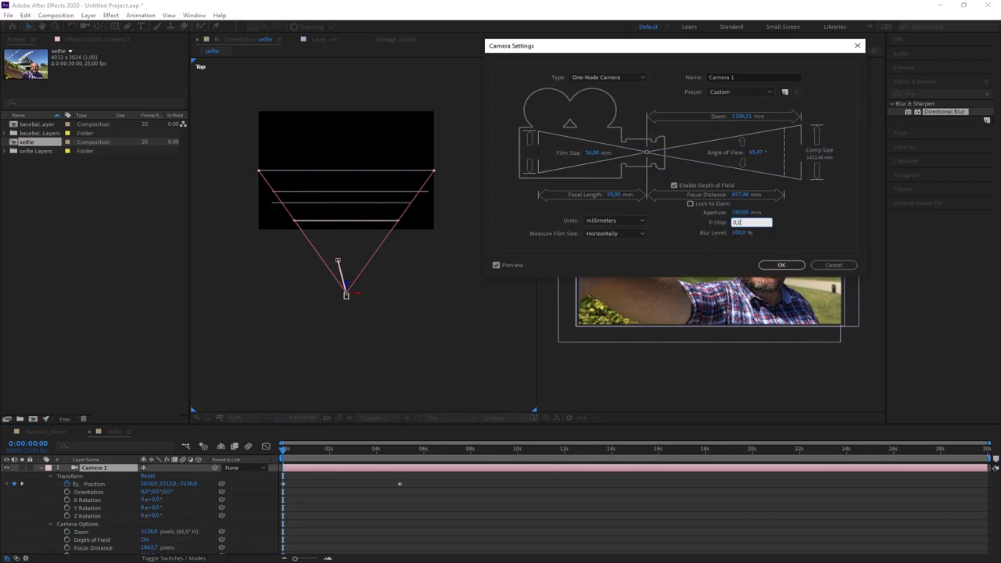
key("Return")
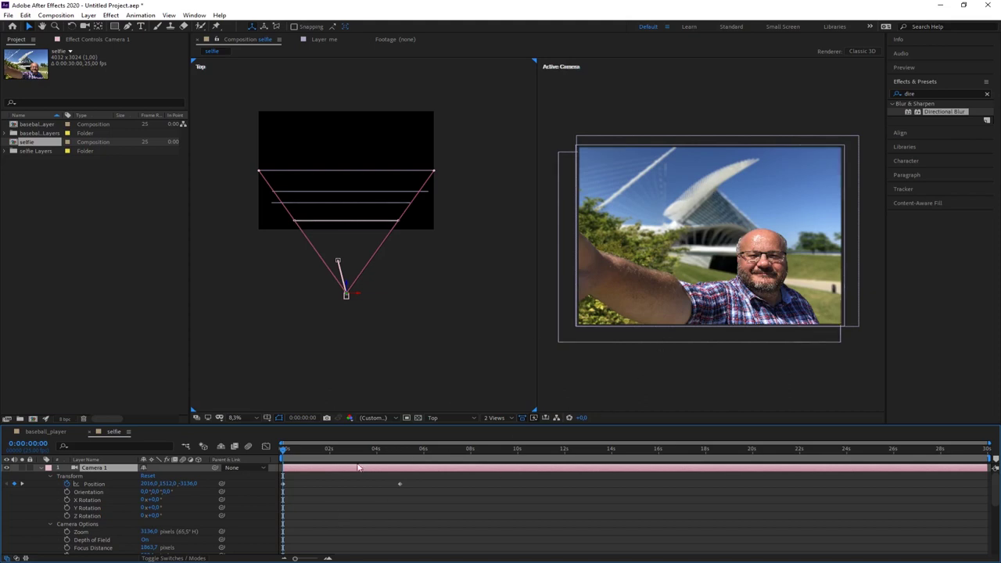
left_click_drag(285, 453, 321, 454)
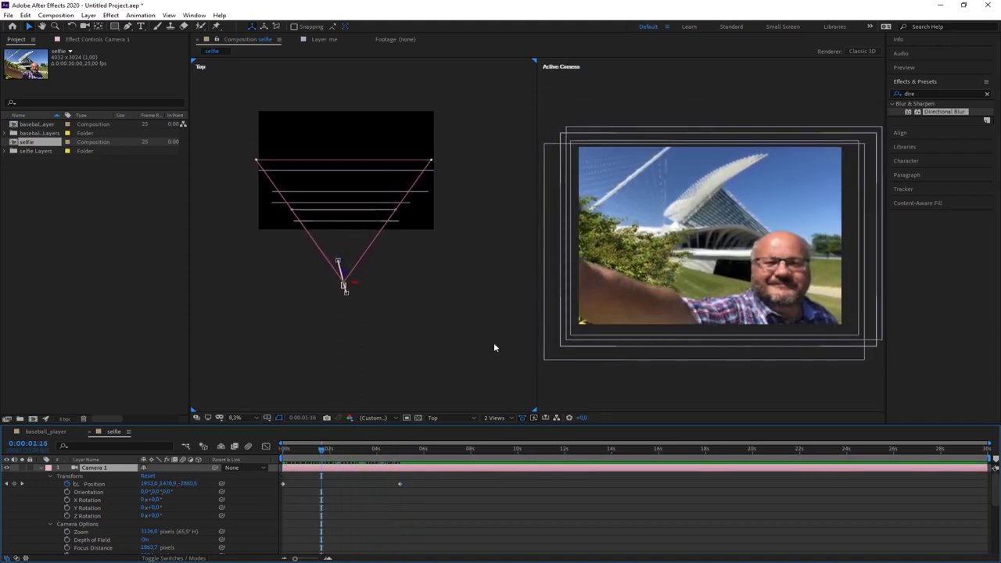
- Keyframe Camera 1's focus distance at 0 s with its current value and at 5 s with 2286,7 pixels
left_click(284, 452)
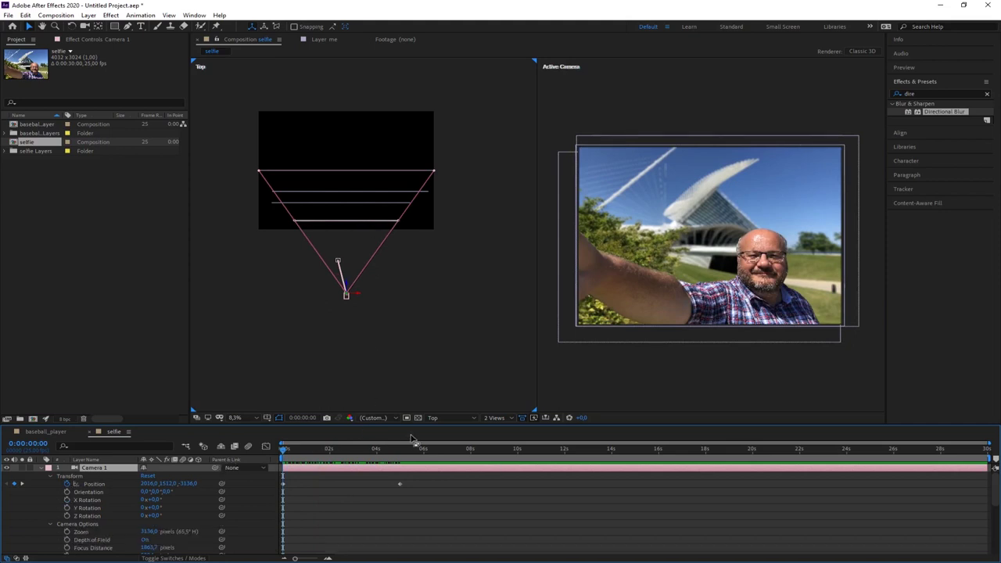
left_click(67, 549)
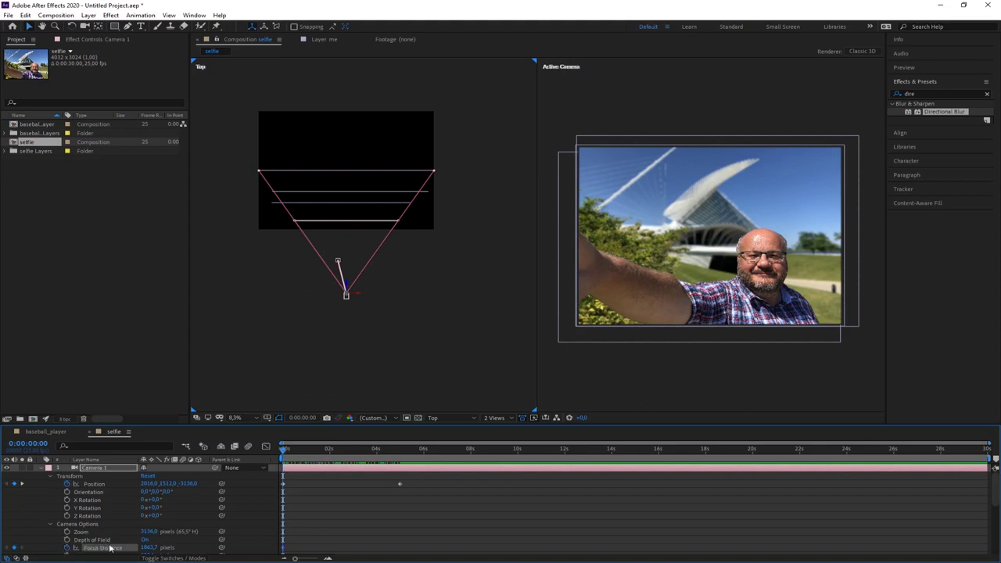
left_click_drag(286, 452, 401, 465)
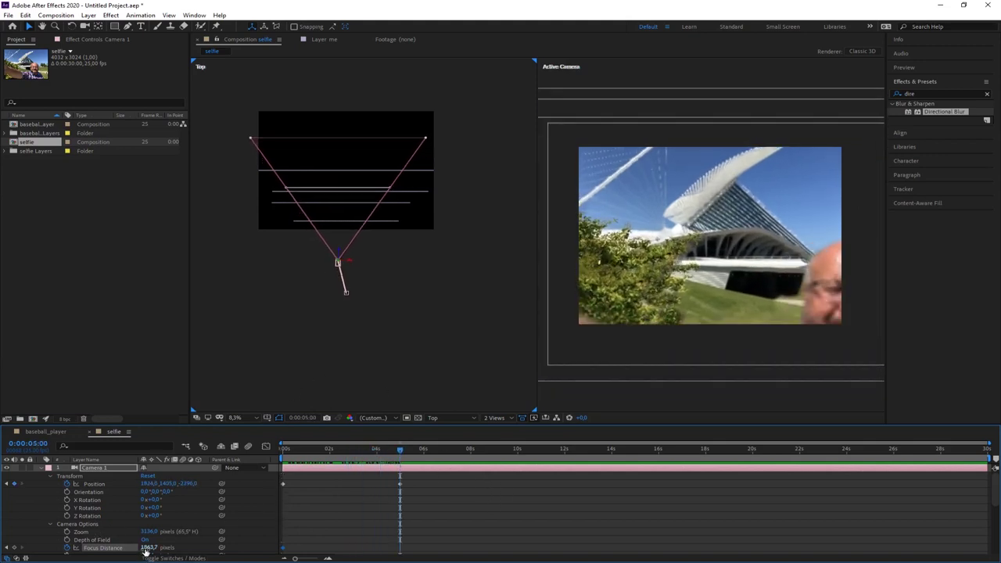
left_click_drag(147, 548, 346, 528)
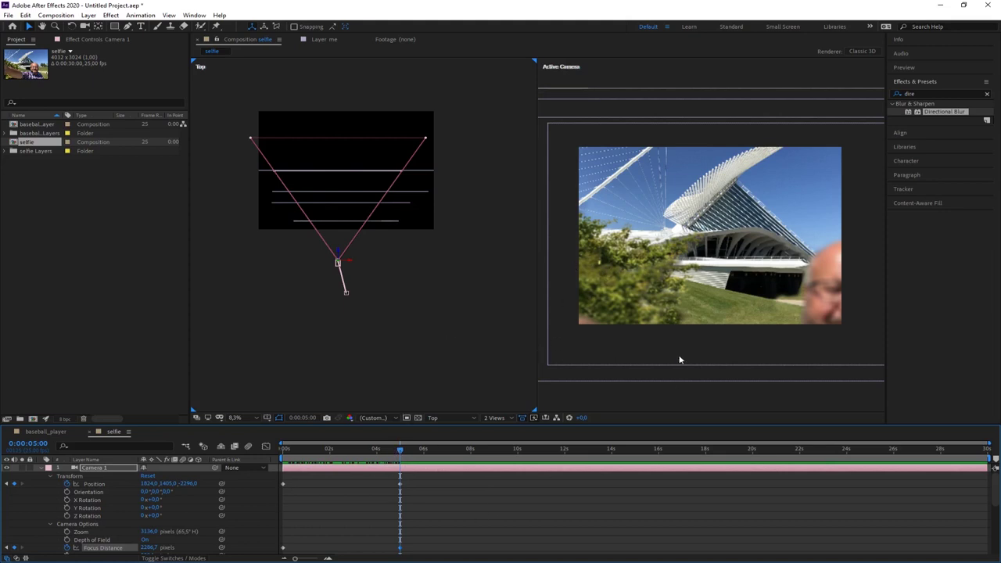
- Switch the composition to a single active-camera view, scrub back to 3:18 to check the focus shift, and collapse Camera 1's properties
left_click(494, 418)
left_click(497, 439)
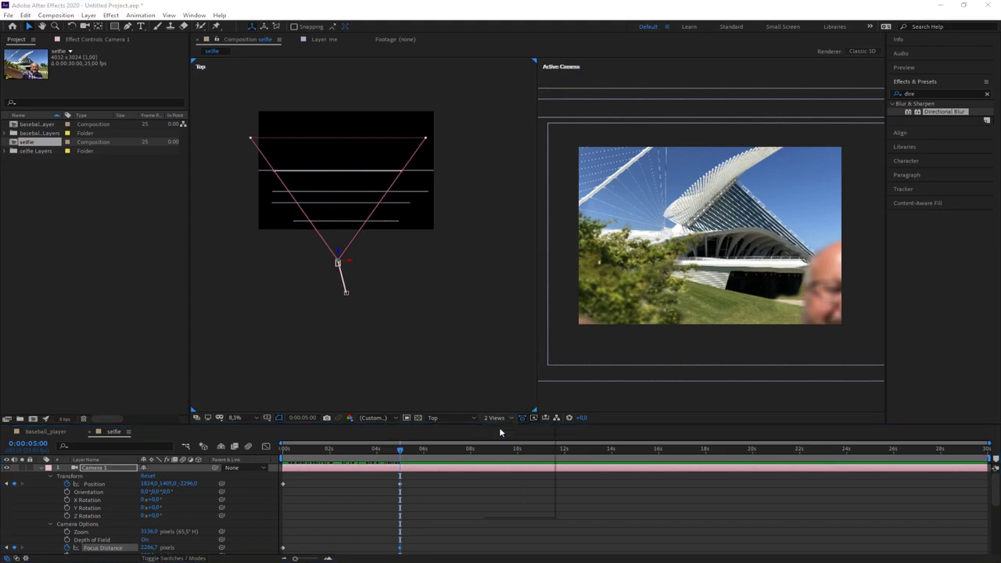
mouse_move(401, 449)
left_mouse_down()
mouse_move(246, 465)
mouse_move(291, 451)
mouse_move(385, 452)
left_mouse_up()
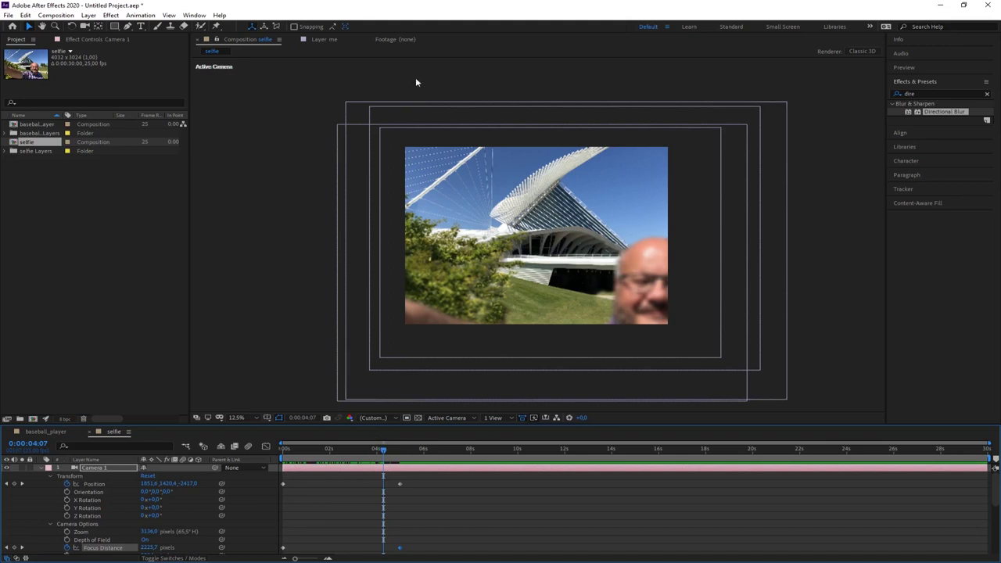
mouse_move(384, 453)
left_mouse_down()
mouse_move(284, 454)
mouse_move(423, 459)
mouse_move(372, 459)
left_mouse_up()
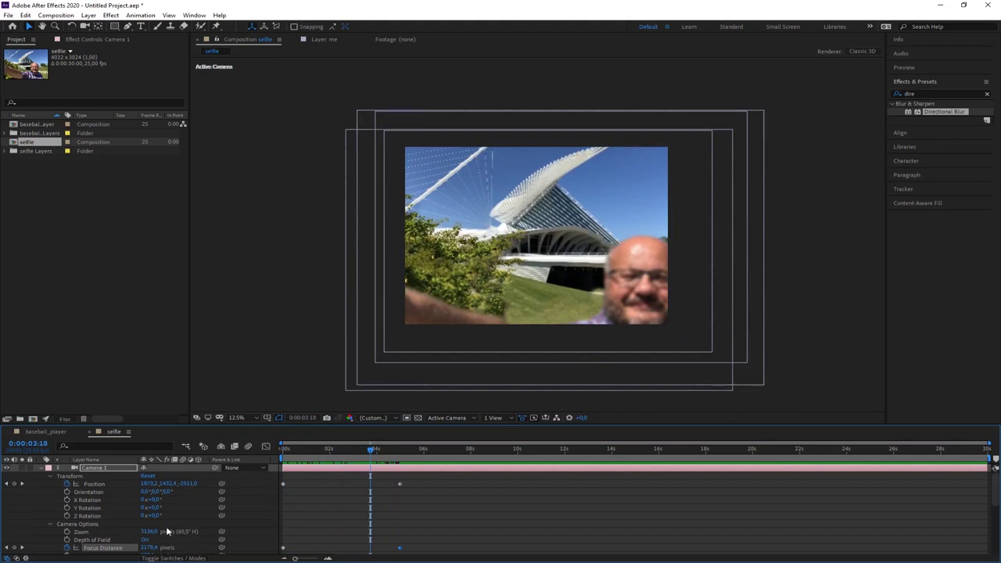
left_click(41, 468)
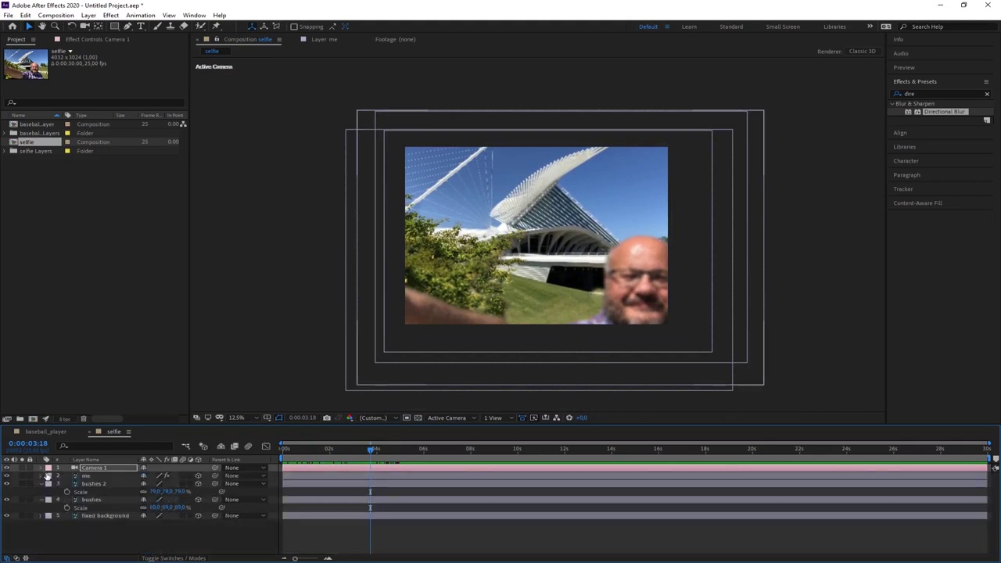